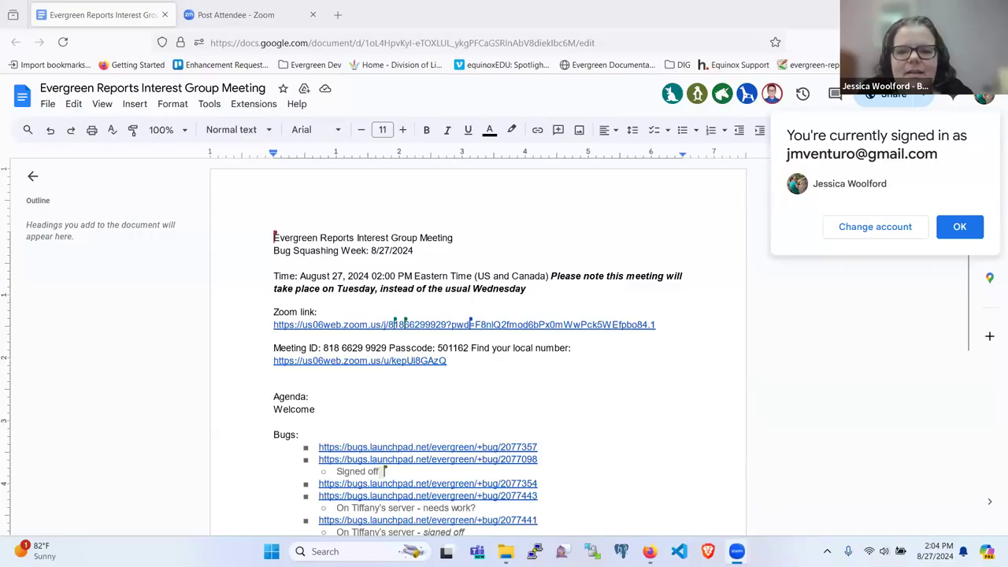
Italicize the 'Signed off' note beneath the bug 2077098 link in the agenda.
scroll(439, 338, down, 1)
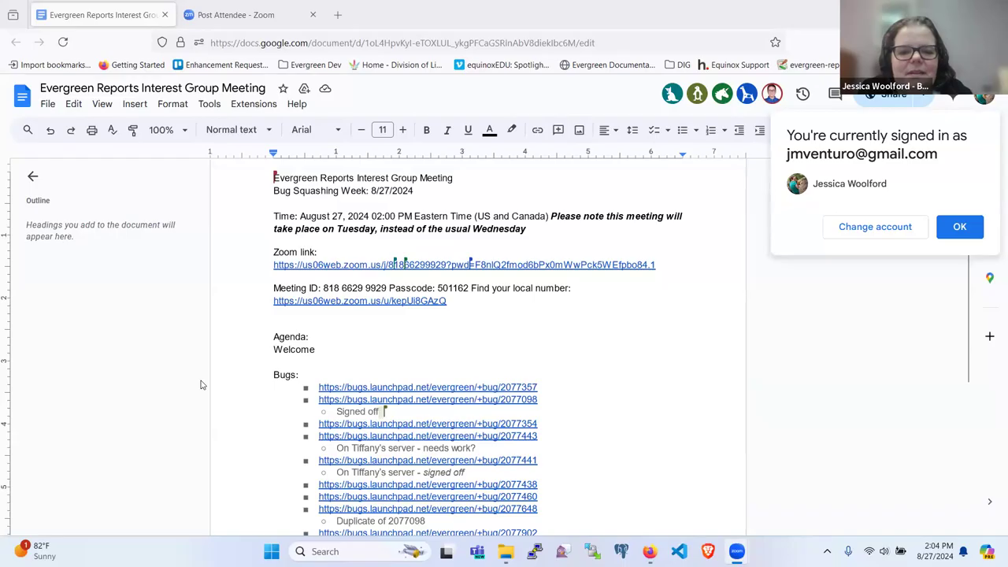
scroll(201, 381, down, 2)
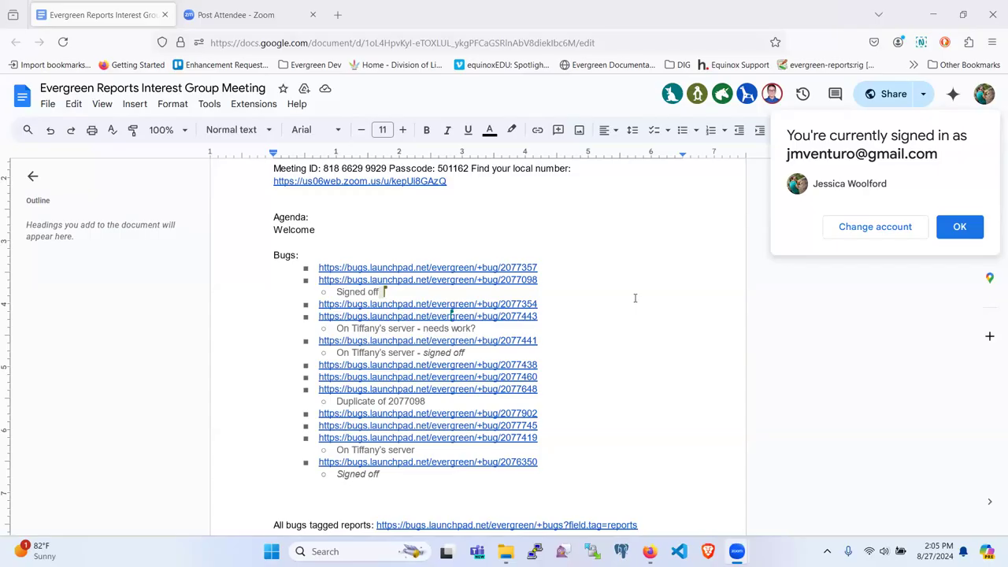
scroll(634, 298, up, 2)
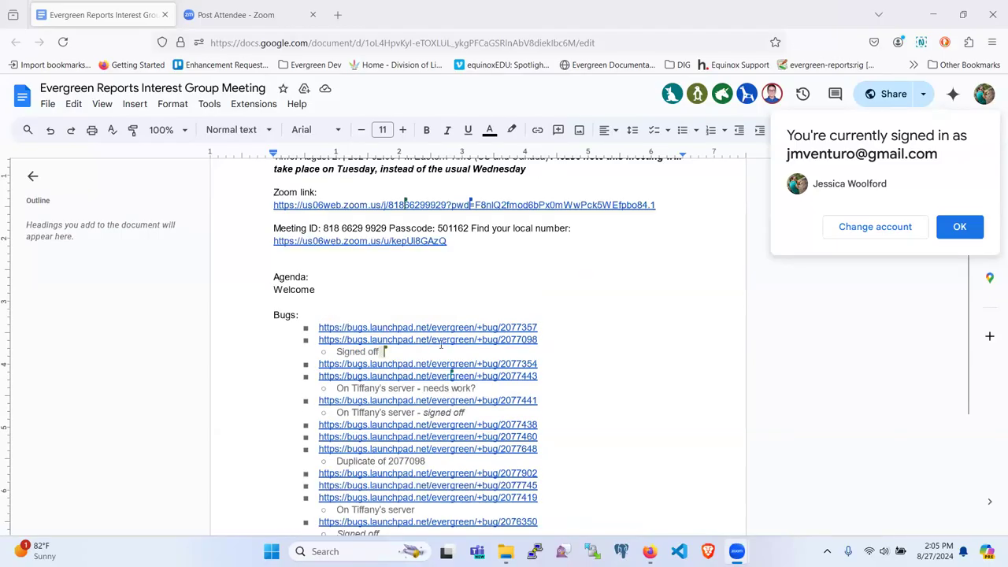
drag(384, 352, 340, 354)
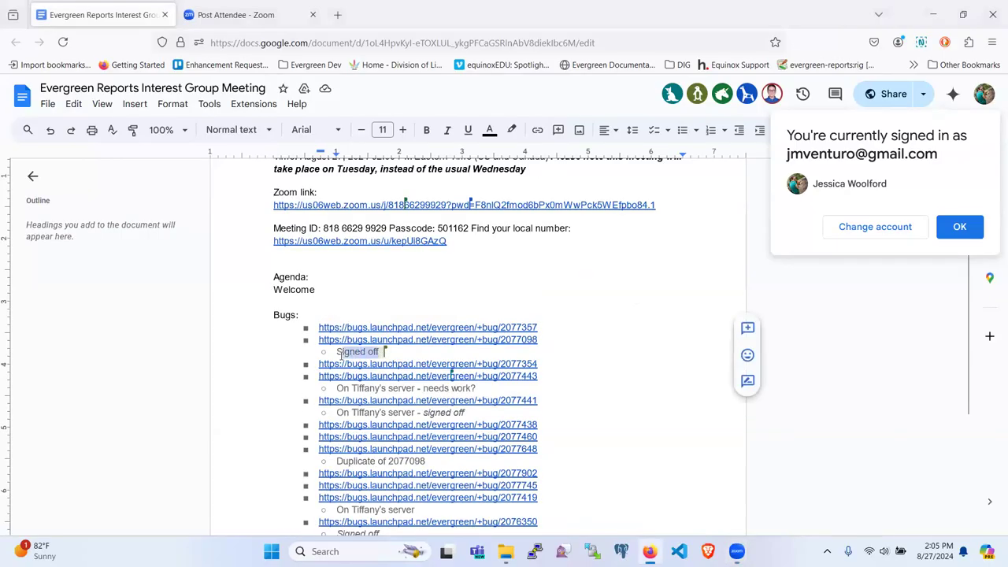
click(446, 129)
click(443, 272)
scroll(443, 272, down, 2)
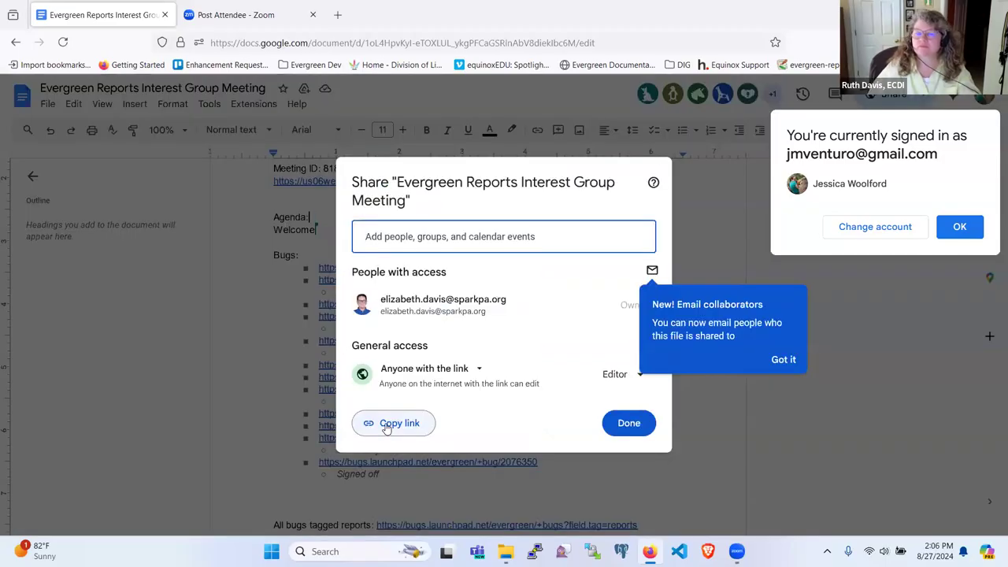
Copy the meeting document's link and close the sharing settings.
click(386, 425)
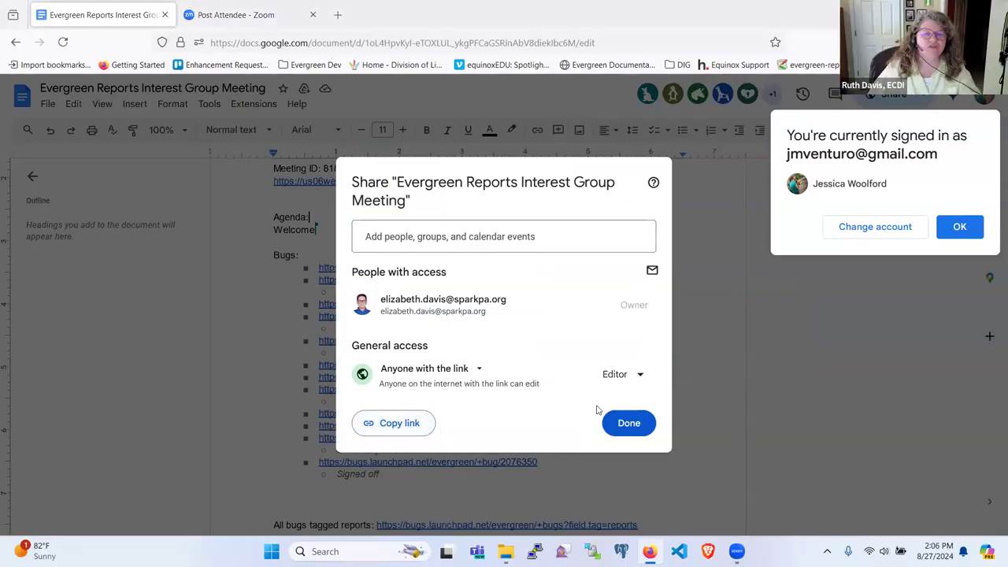
click(635, 418)
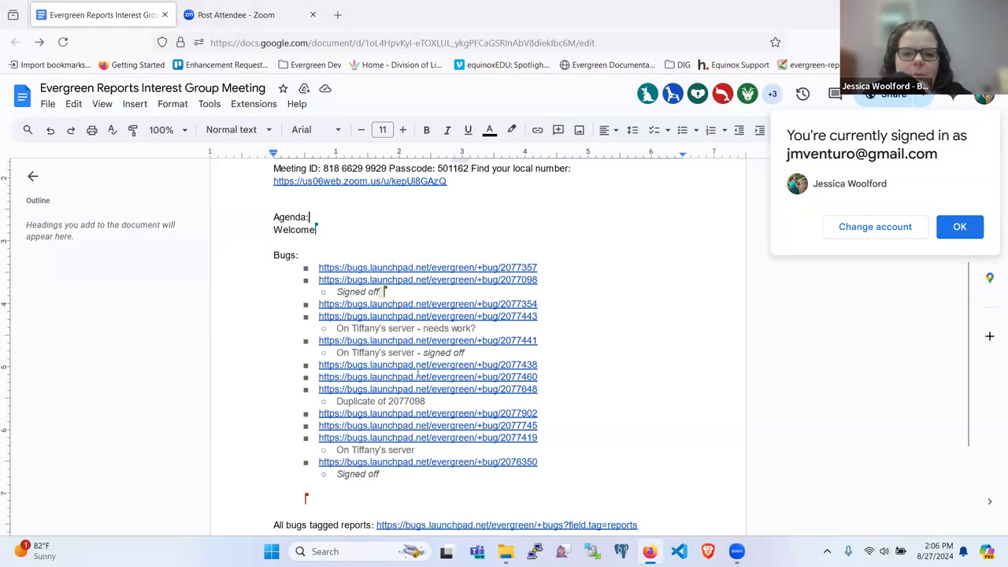
scroll(417, 373, down, 2)
Bring up the link preview for the first bug link, 2077357.
scroll(417, 374, up, 1)
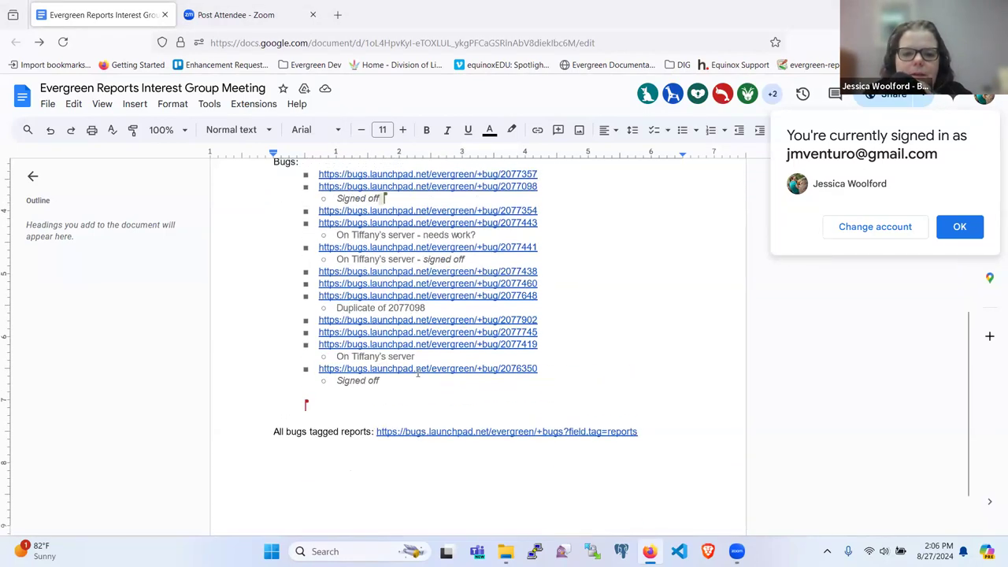
scroll(386, 363, up, 1)
click(379, 234)
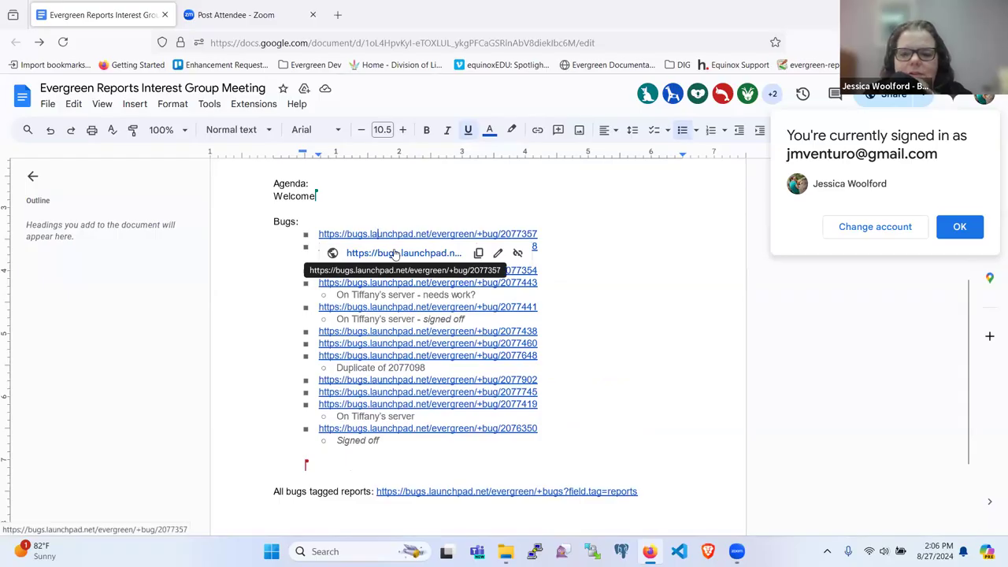
Open bug 2077357 in a new tab and read its description.
click(394, 253)
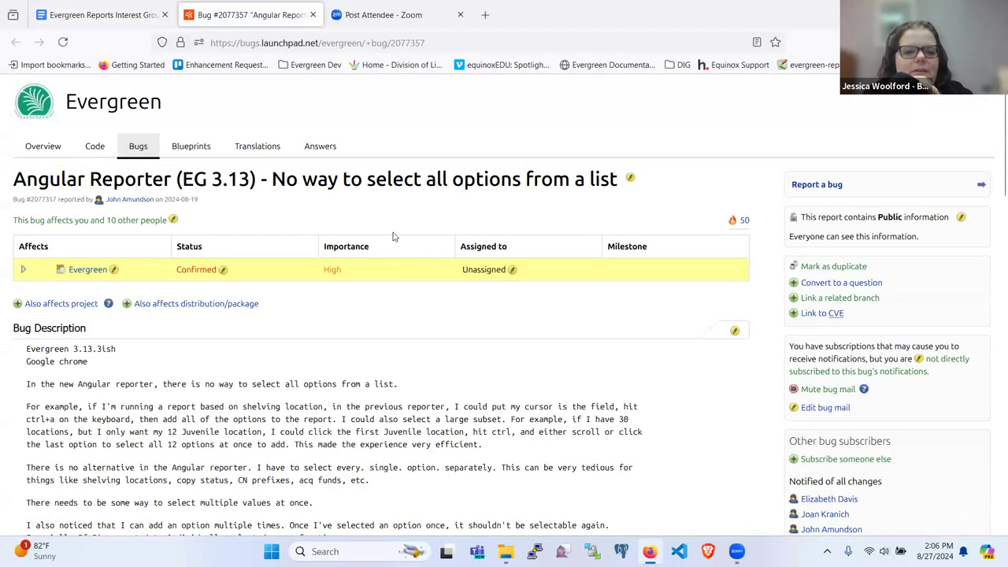
scroll(420, 181, down, 1)
scroll(419, 183, down, 5)
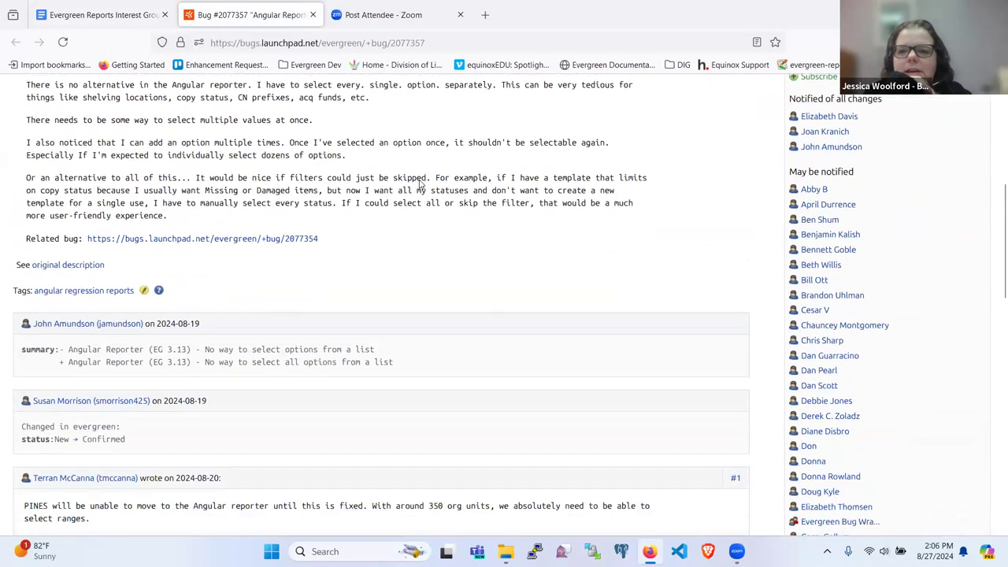
scroll(419, 184, down, 8)
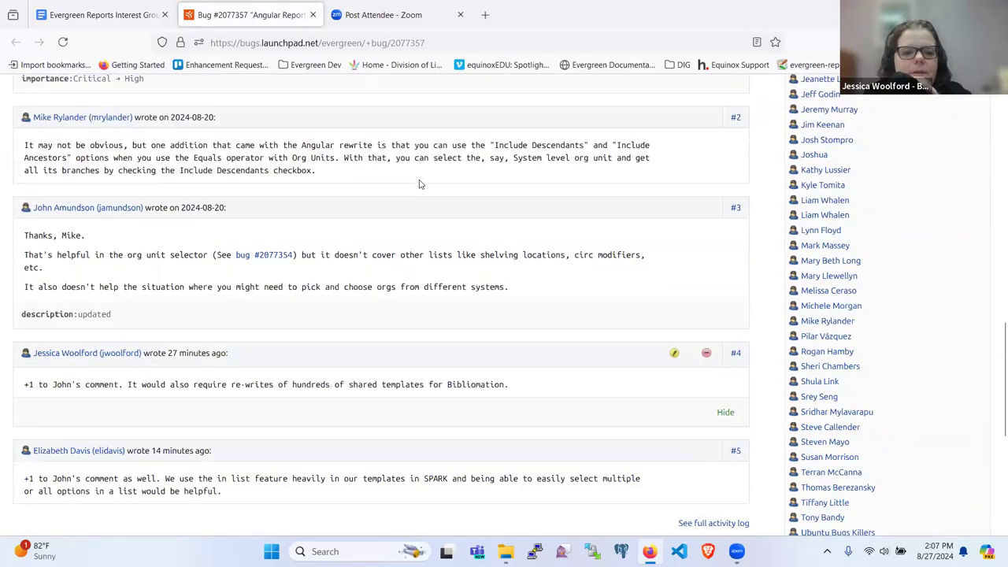
scroll(420, 184, down, 2)
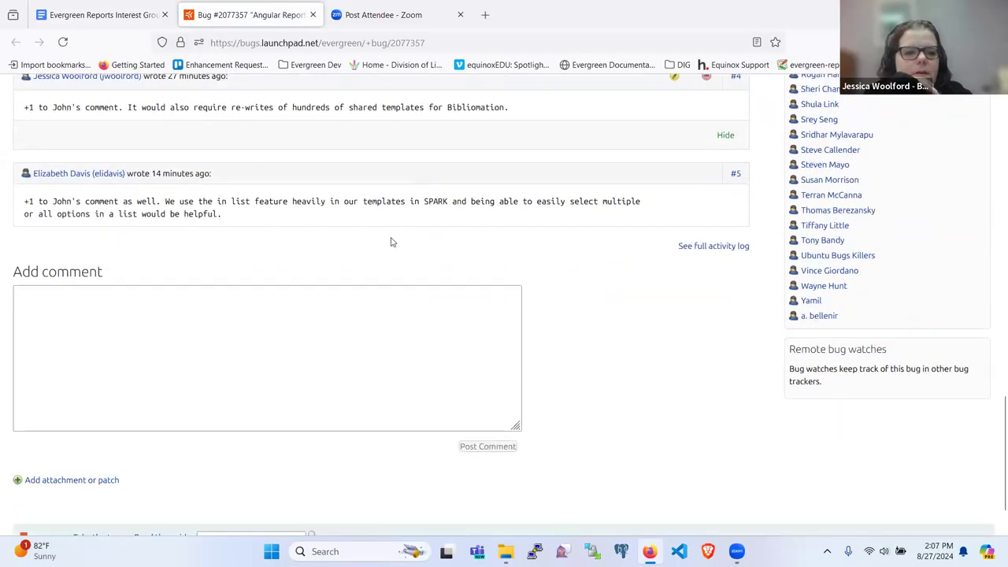
scroll(307, 262, up, 5)
scroll(308, 262, down, 2)
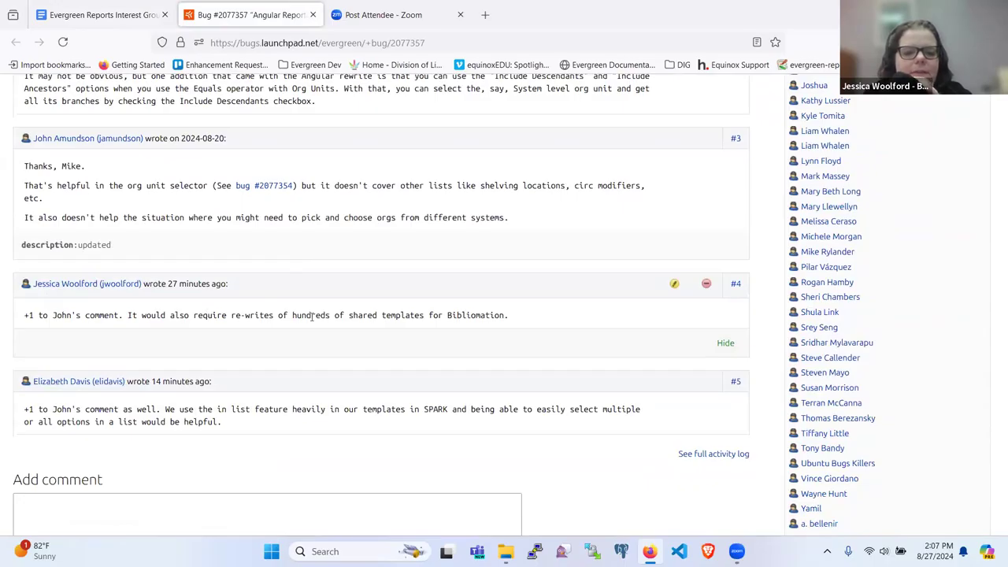
scroll(312, 315, down, 2)
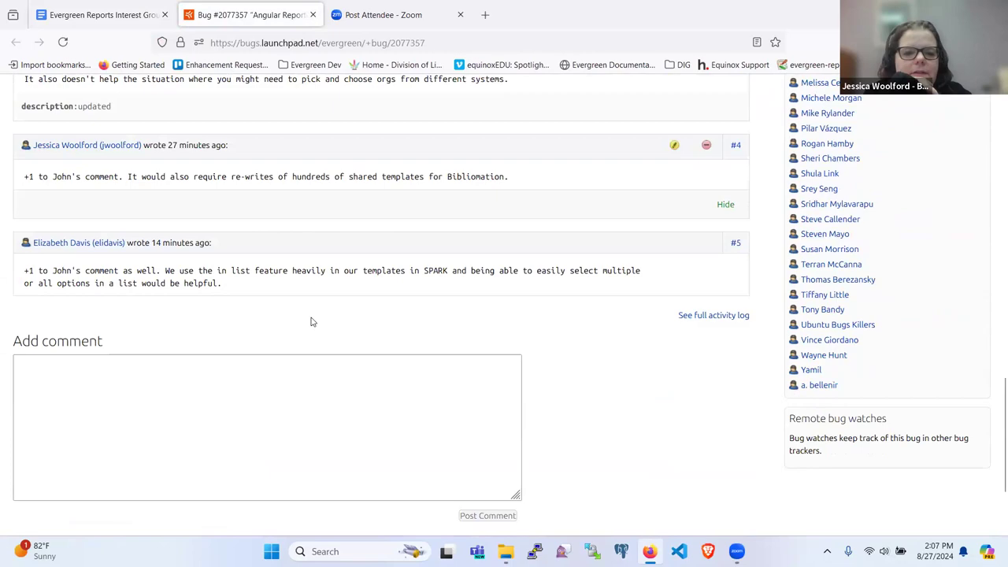
scroll(312, 322, up, 5)
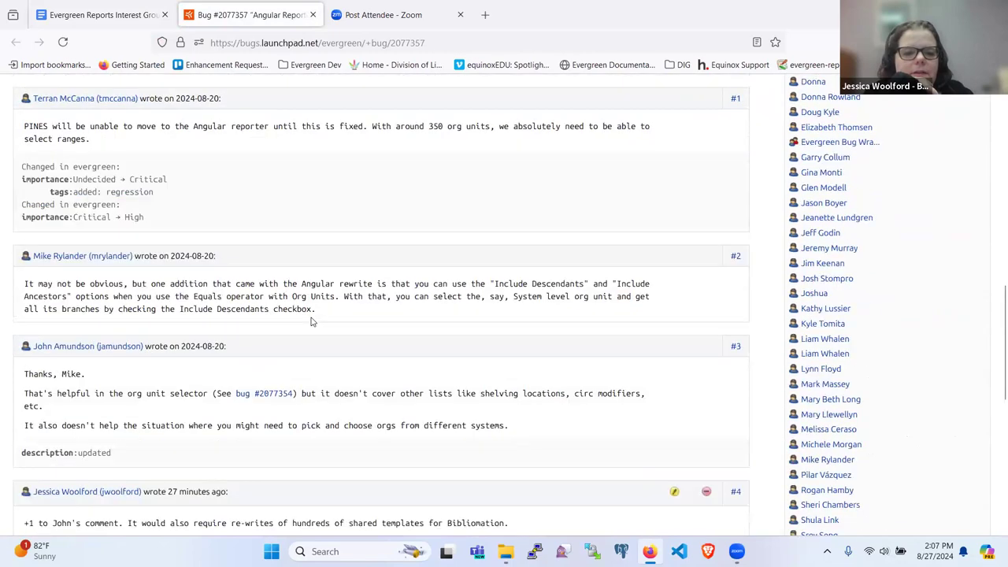
scroll(312, 321, up, 7)
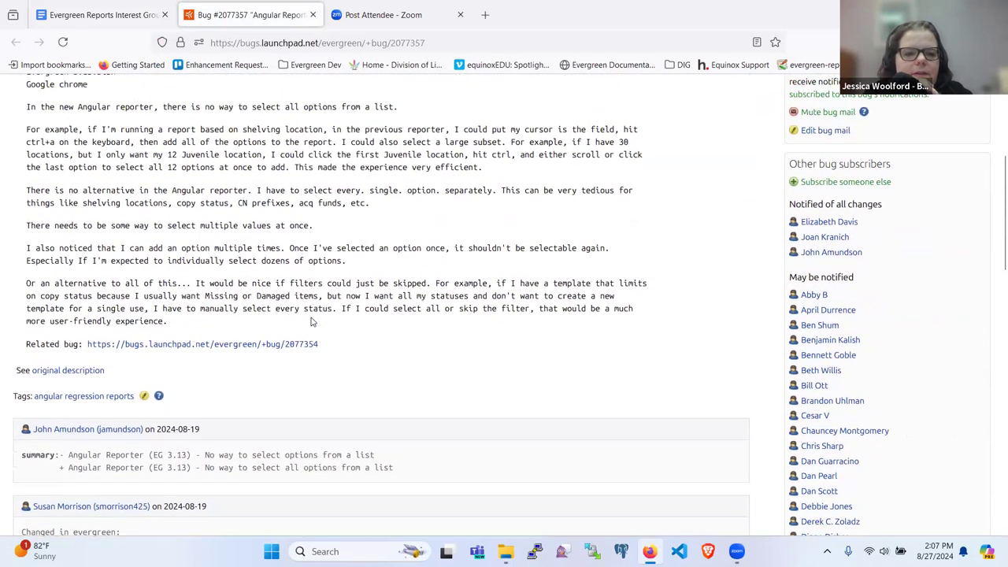
scroll(312, 321, up, 1)
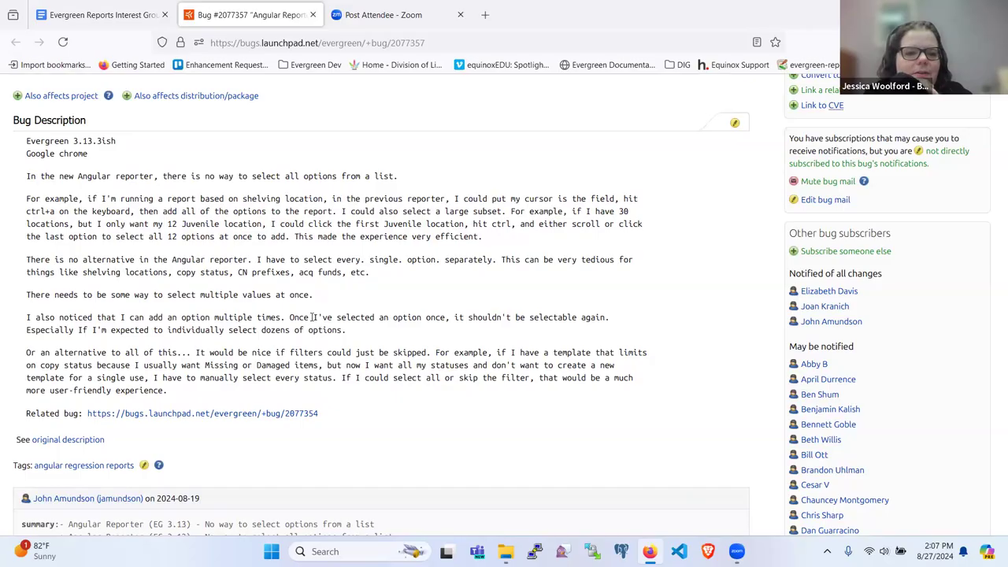
Read through the comments on bug 2077357.
scroll(312, 317, down, 5)
scroll(312, 316, down, 3)
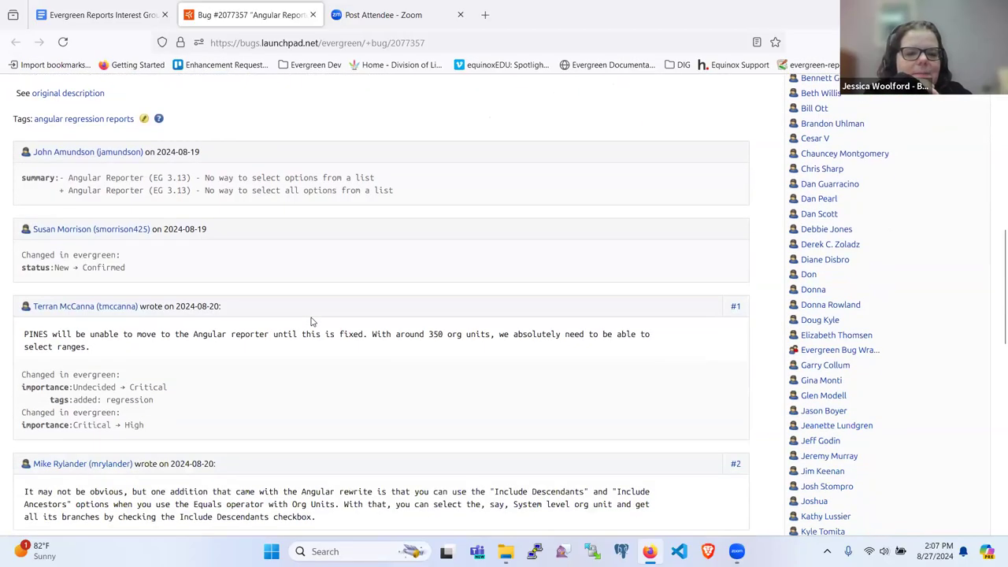
scroll(311, 321, down, 4)
scroll(311, 321, down, 8)
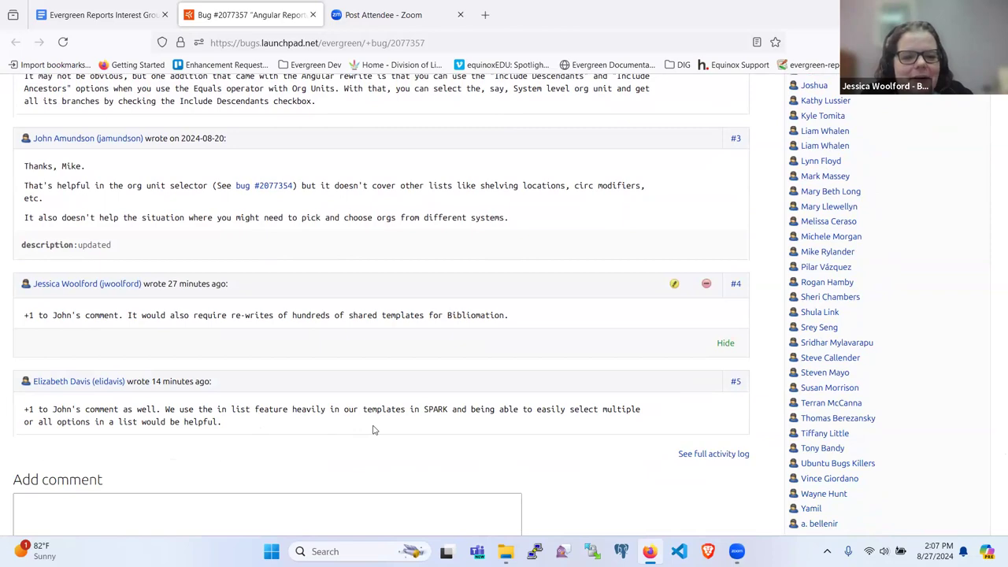
scroll(374, 430, up, 5)
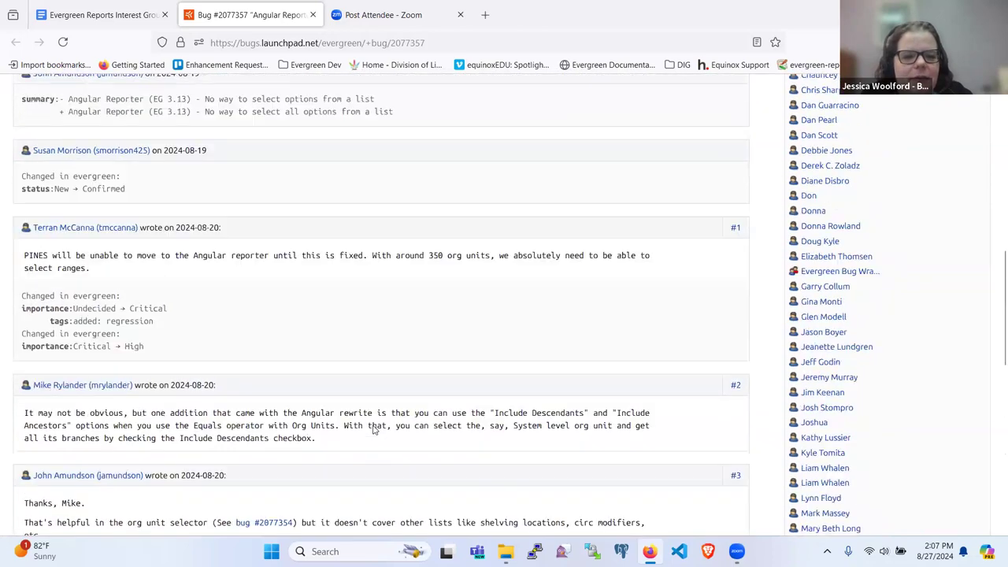
scroll(374, 430, up, 5)
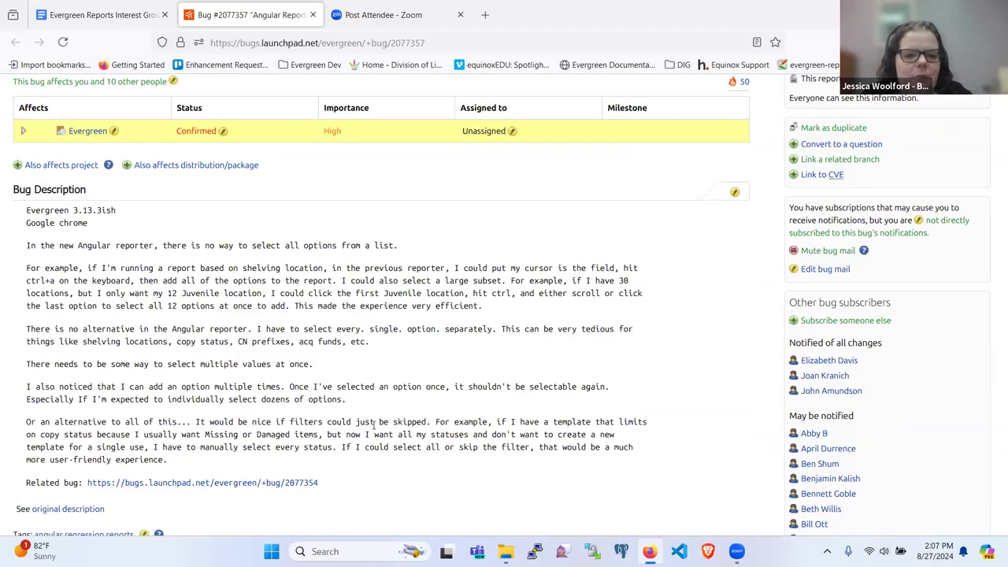
scroll(375, 425, down, 5)
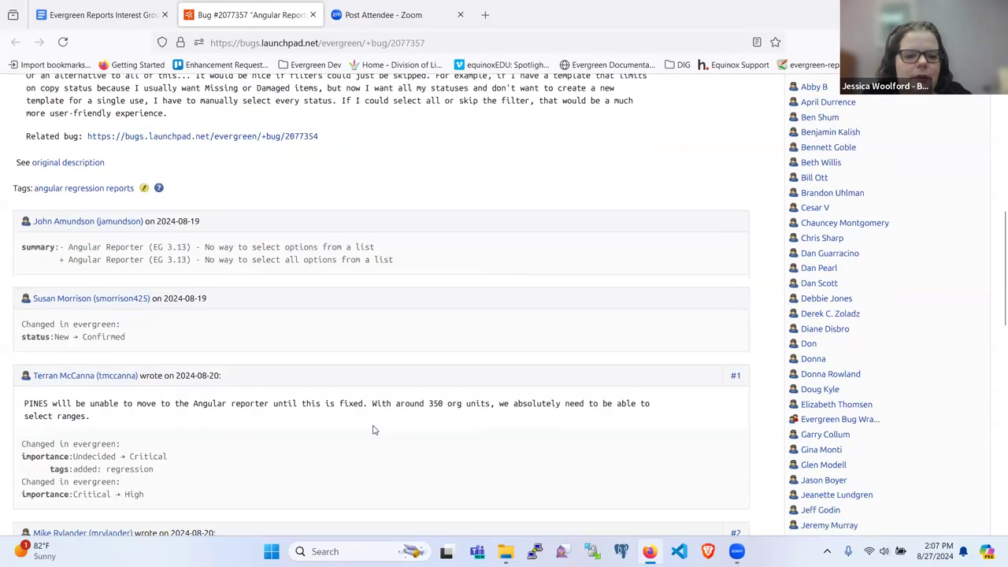
scroll(375, 430, down, 3)
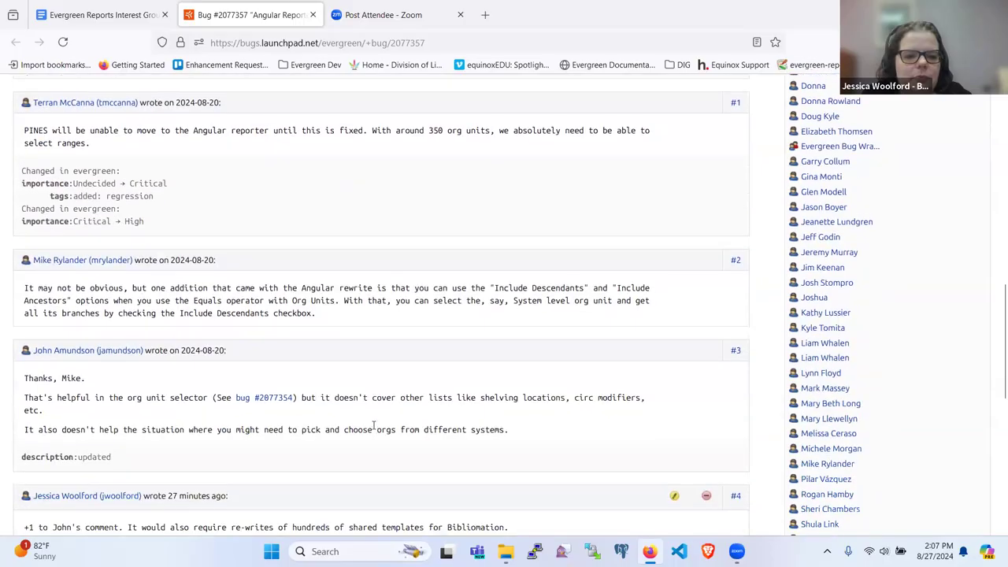
scroll(373, 425, down, 2)
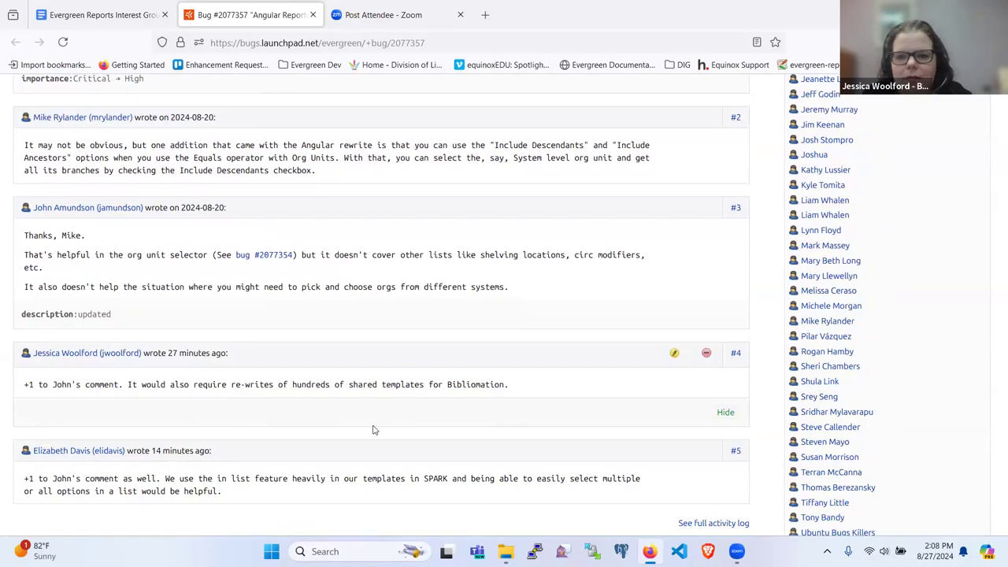
scroll(374, 430, down, 3)
scroll(374, 430, up, 4)
Review bug 2077357's description and comments again, down to the Related bugs section.
scroll(373, 429, up, 10)
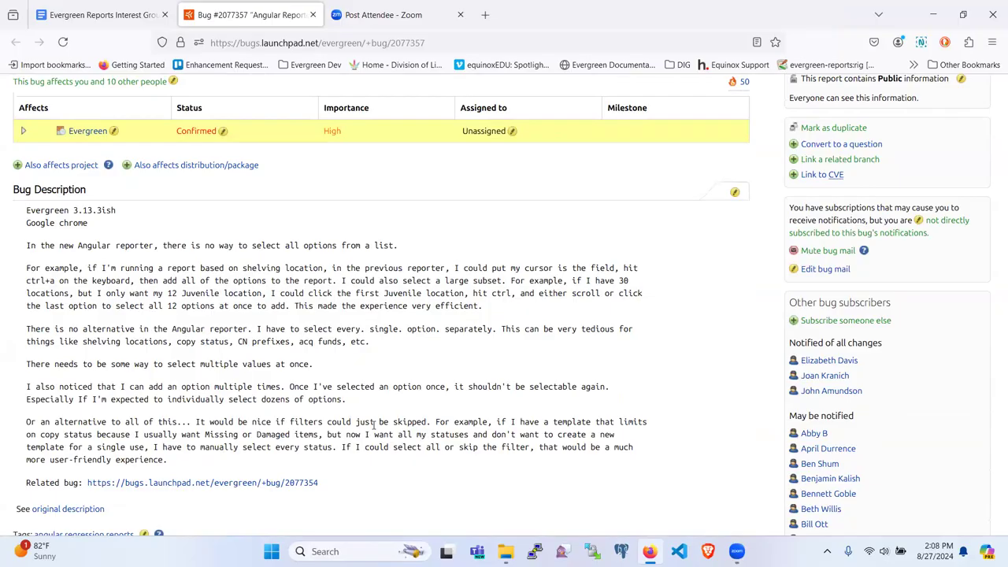
scroll(374, 425, down, 5)
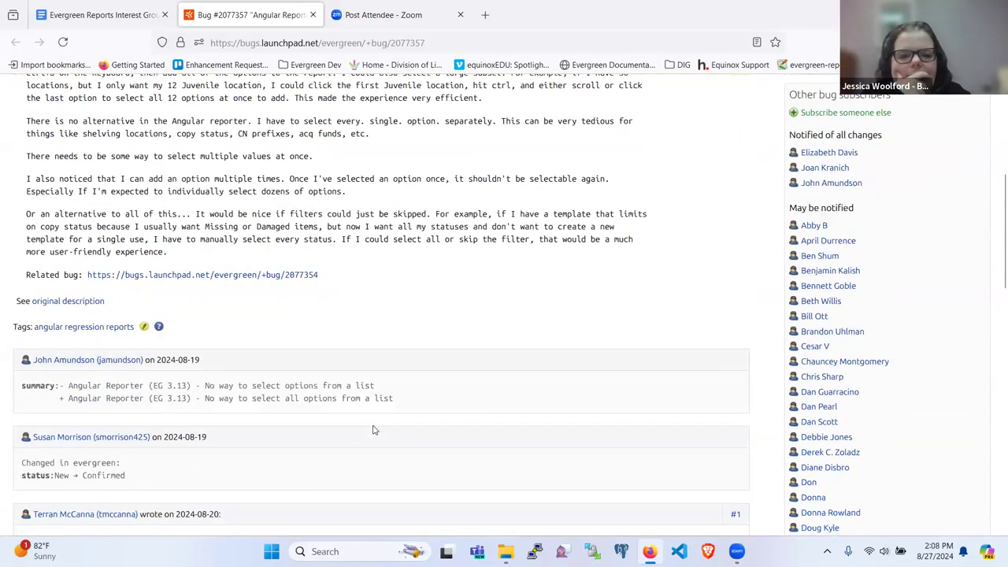
scroll(374, 429, down, 4)
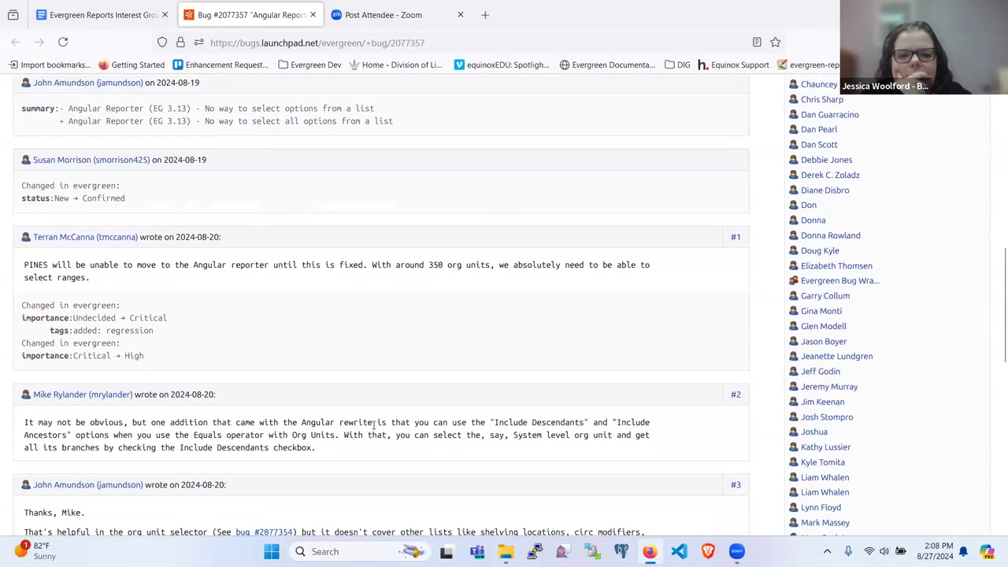
scroll(464, 429, down, 3)
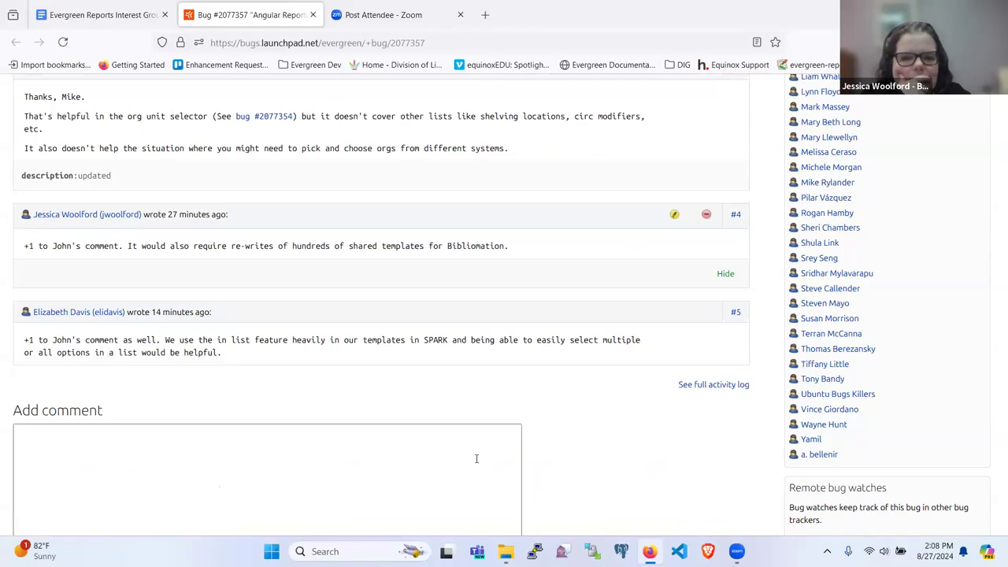
scroll(477, 459, up, 6)
scroll(475, 461, up, 10)
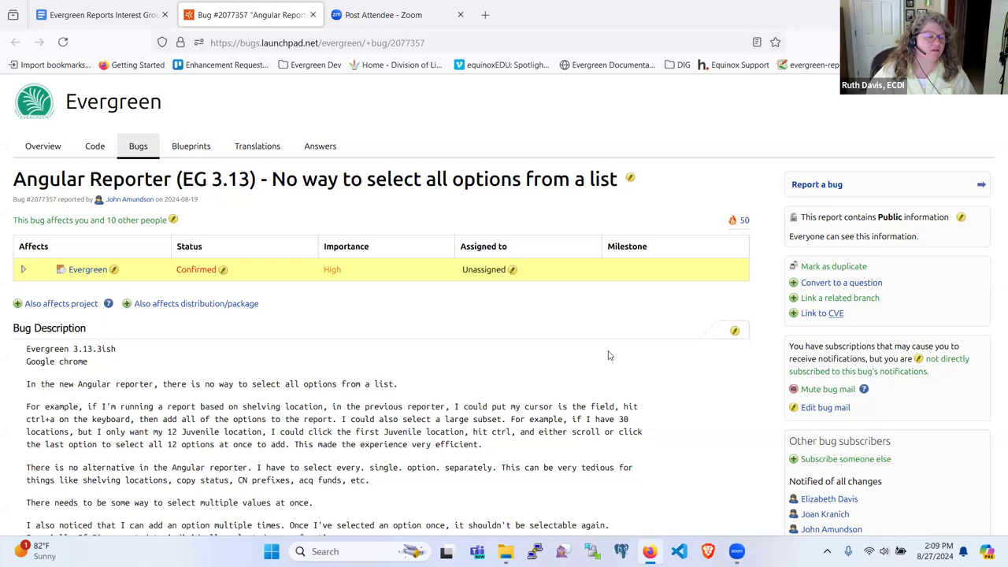
scroll(535, 344, down, 3)
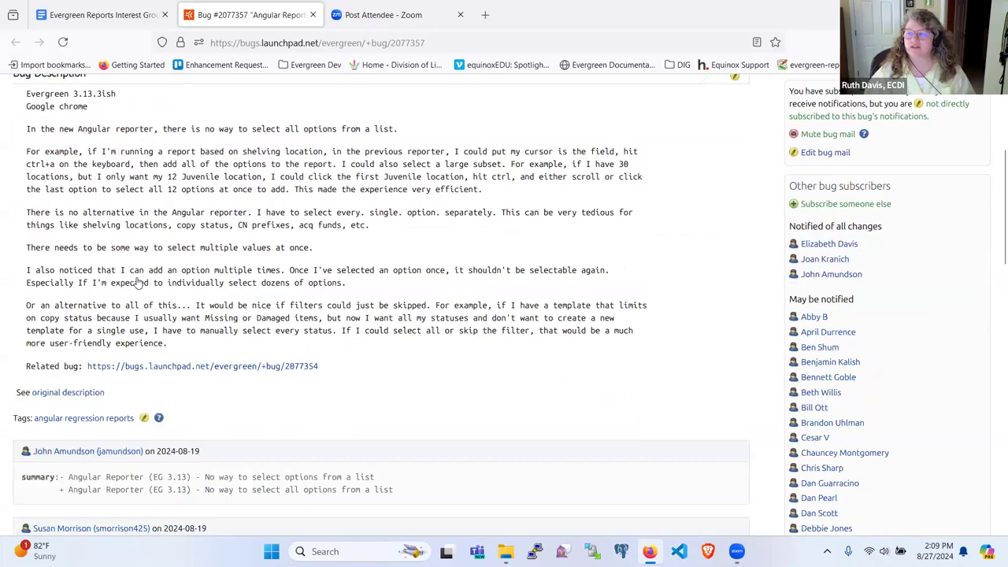
scroll(138, 282, down, 9)
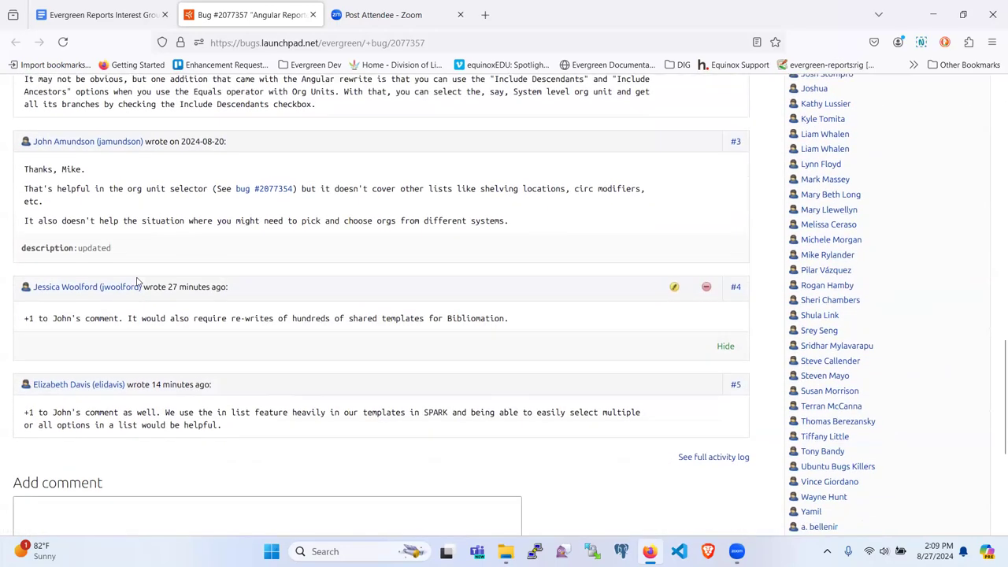
scroll(138, 281, up, 2)
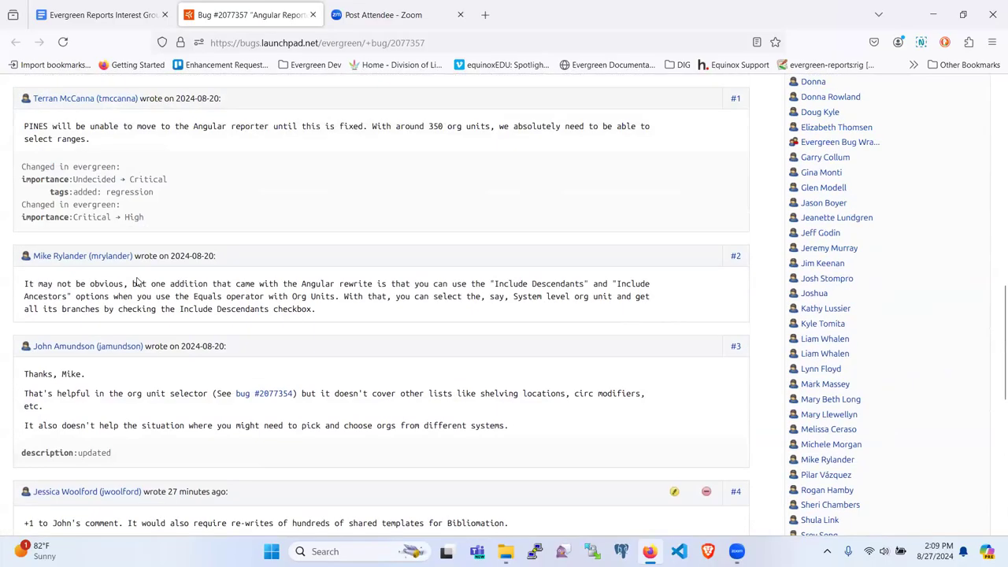
scroll(137, 282, down, 1)
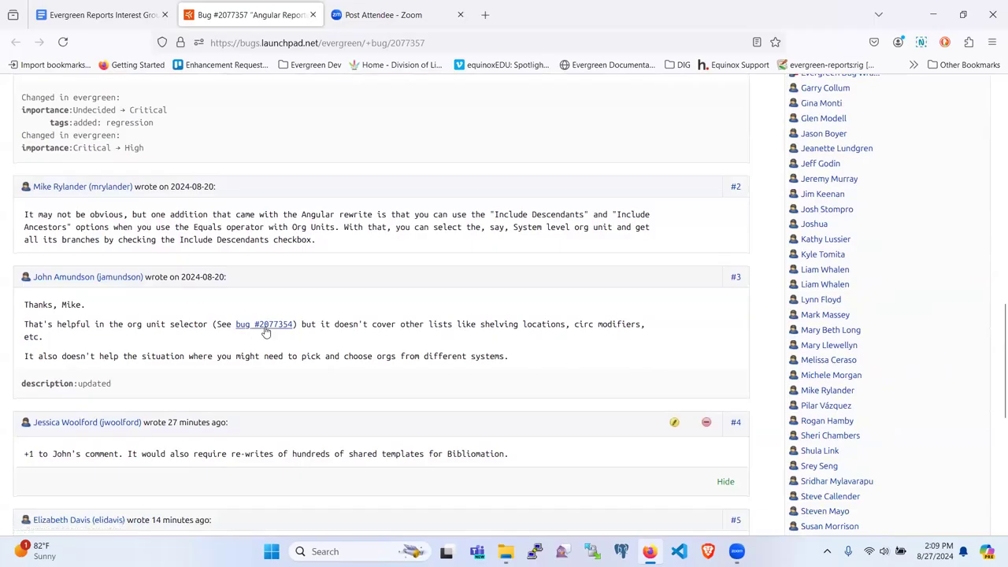
scroll(265, 330, up, 8)
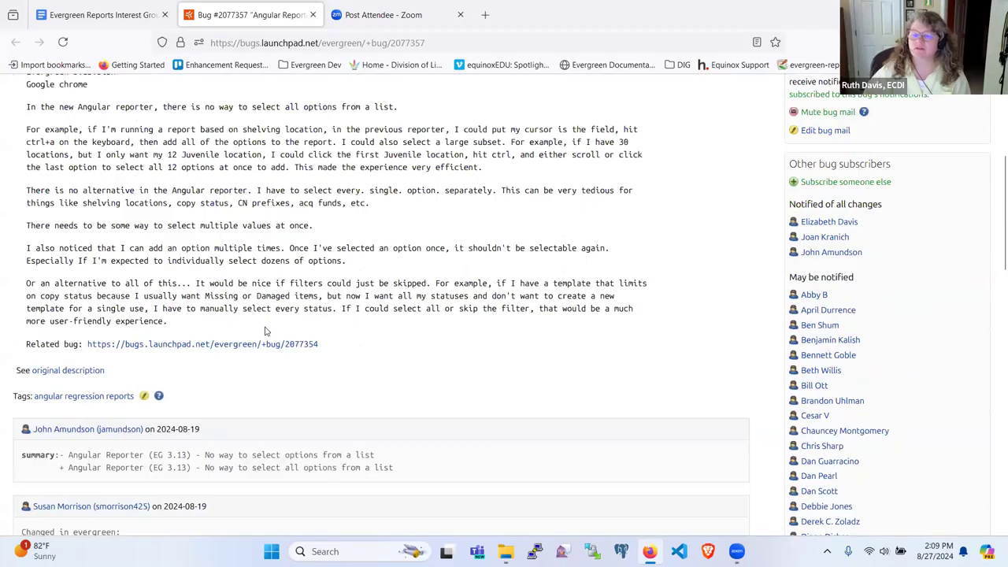
scroll(265, 330, up, 1)
Open related bug 2077354 and read its discussion down to comment #4.
click(259, 415)
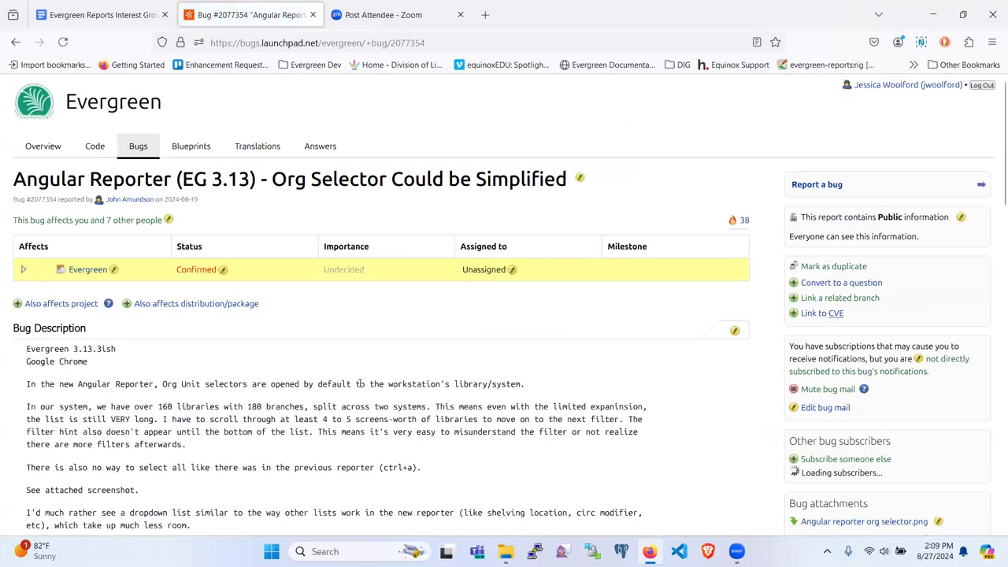
scroll(360, 384, down, 1)
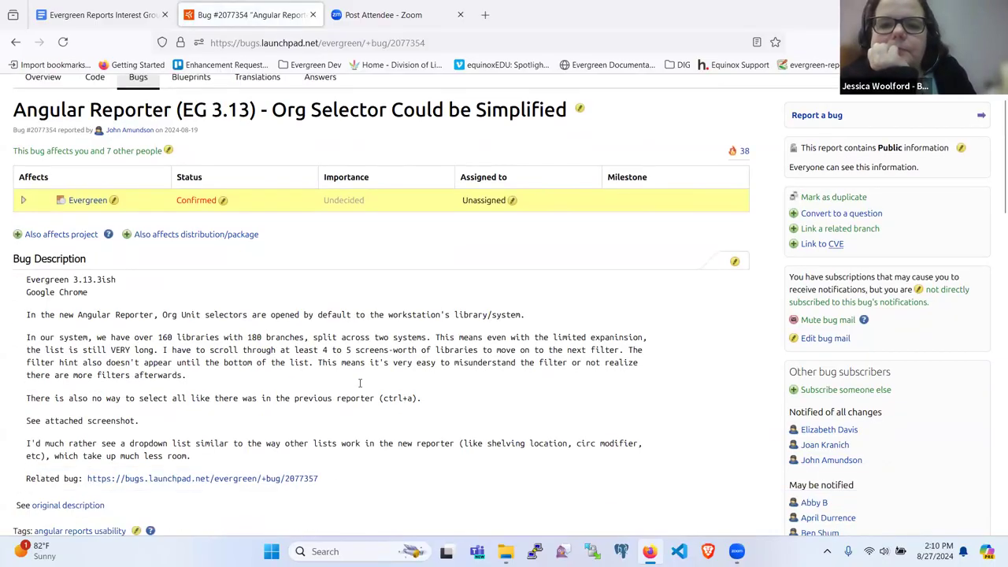
scroll(358, 382, down, 1)
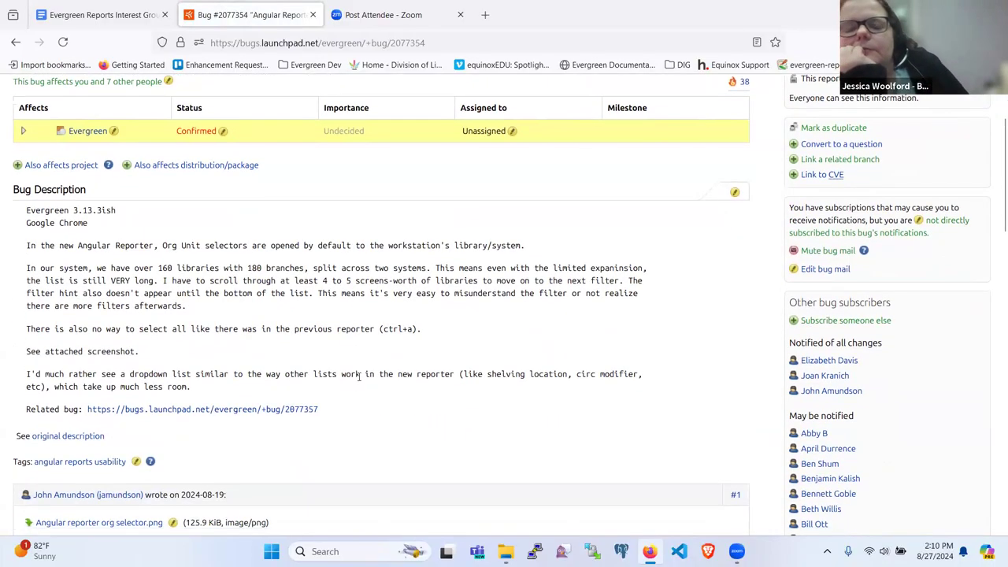
scroll(358, 378, down, 1)
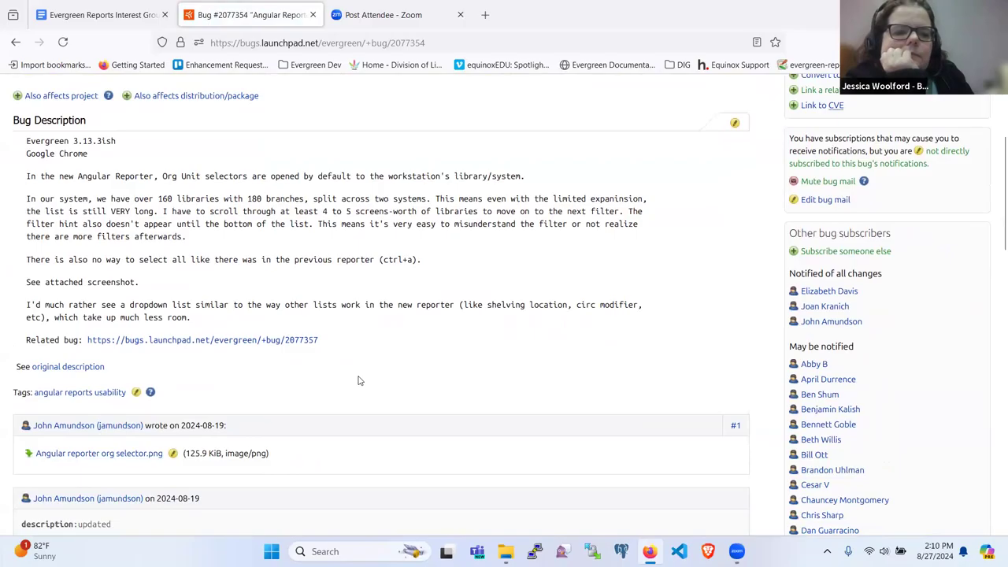
scroll(358, 380, down, 2)
scroll(358, 381, down, 2)
scroll(358, 380, down, 2)
scroll(358, 381, down, 2)
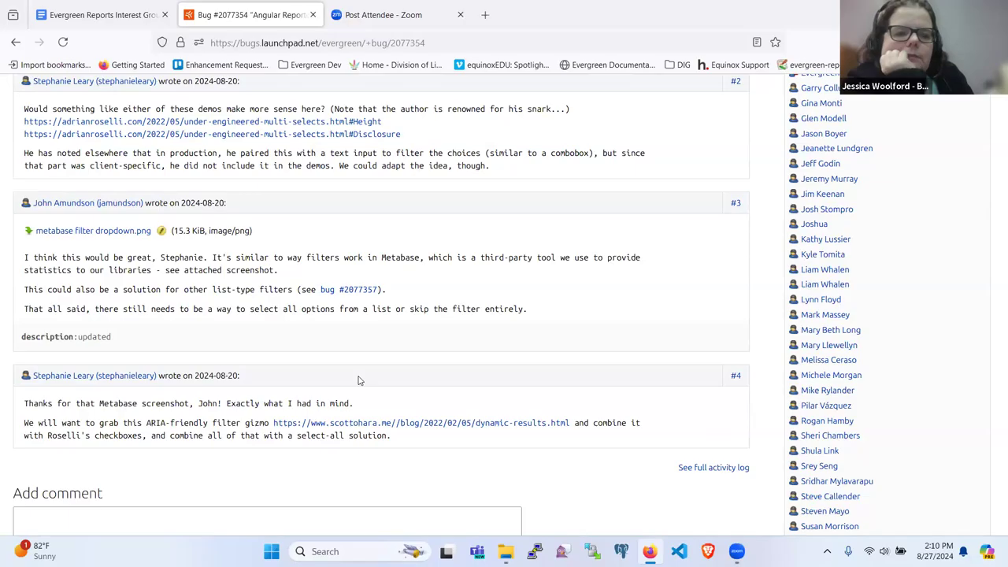
scroll(358, 381, up, 2)
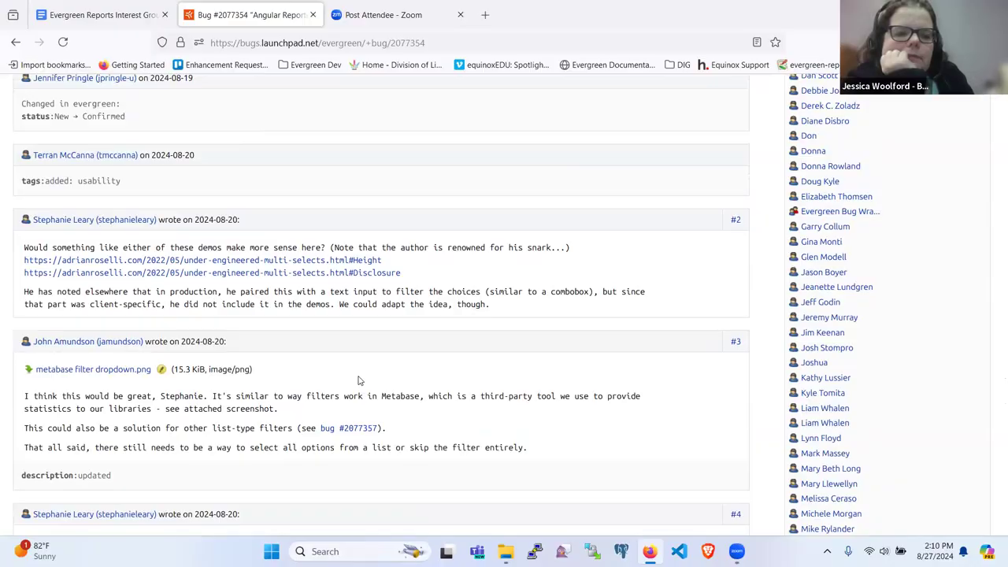
scroll(358, 380, up, 3)
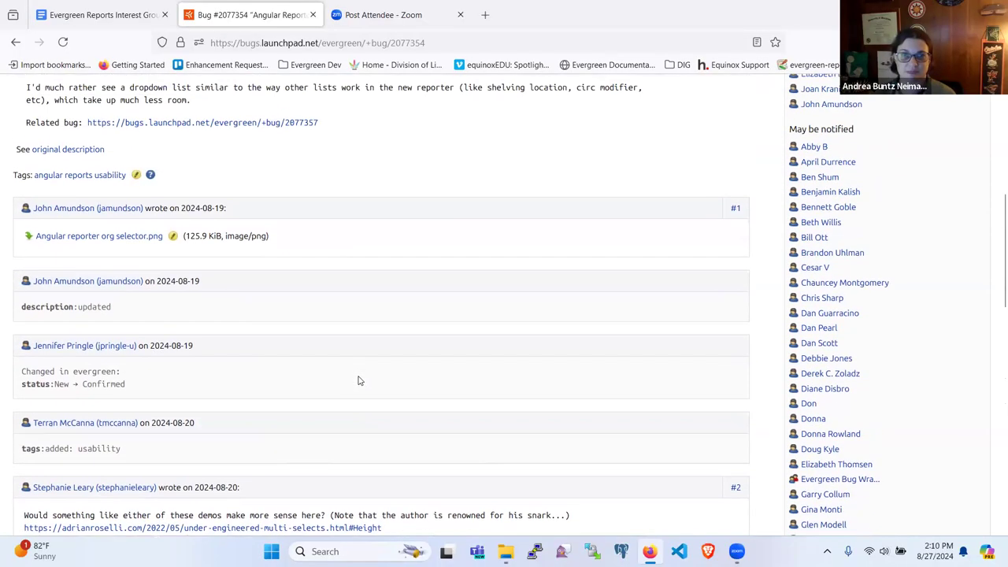
scroll(359, 380, up, 1)
scroll(359, 380, up, 3)
scroll(359, 381, up, 3)
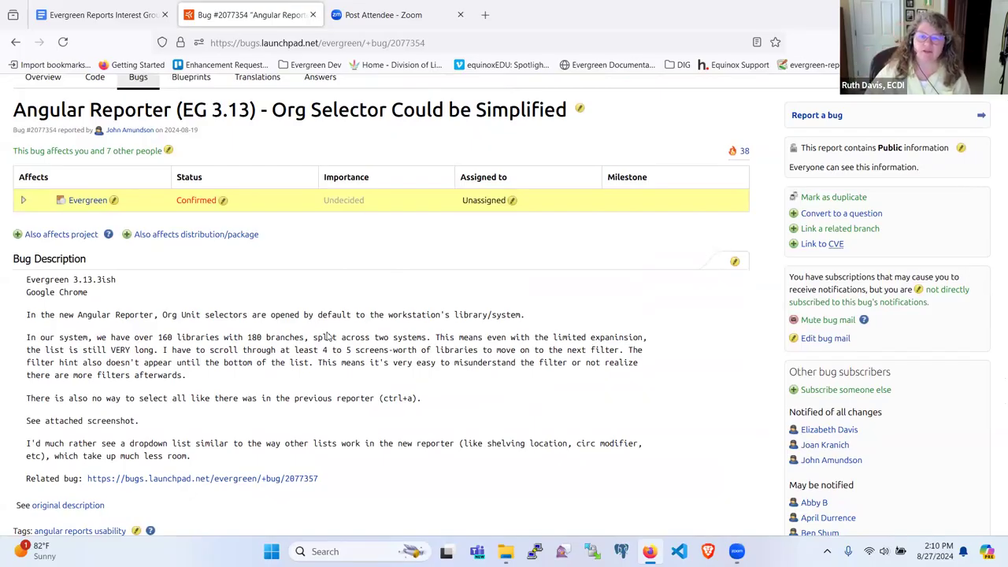
scroll(327, 336, down, 10)
scroll(327, 336, down, 5)
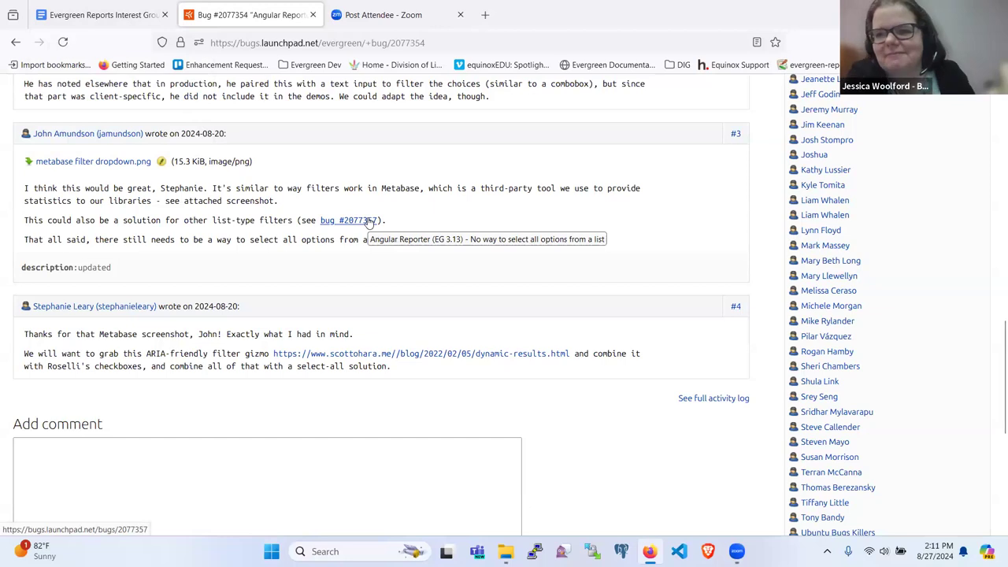
scroll(366, 258, up, 2)
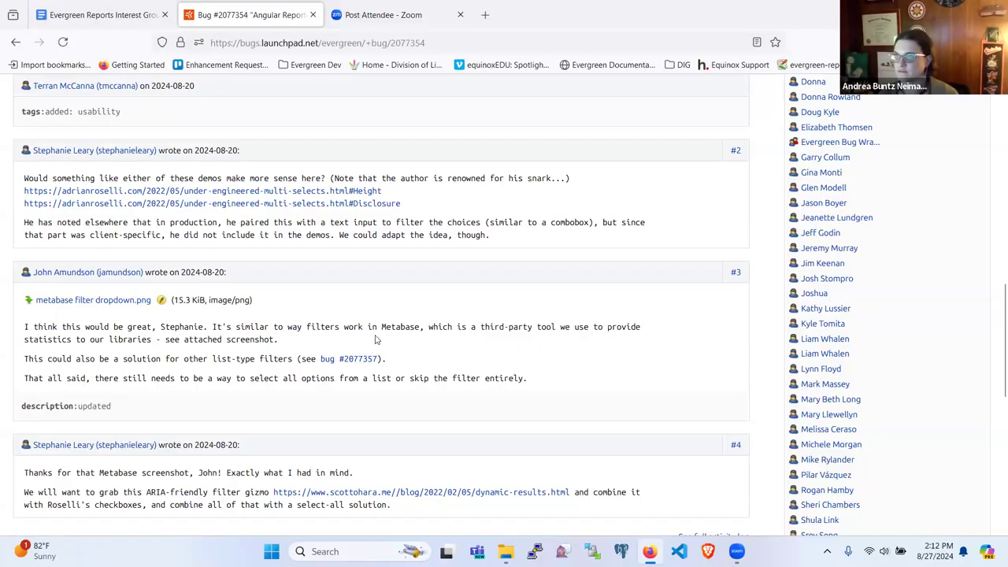
Return to the top of bug 2077354 to read its description of the 160+ library org selectors.
scroll(375, 336, up, 4)
scroll(375, 339, up, 4)
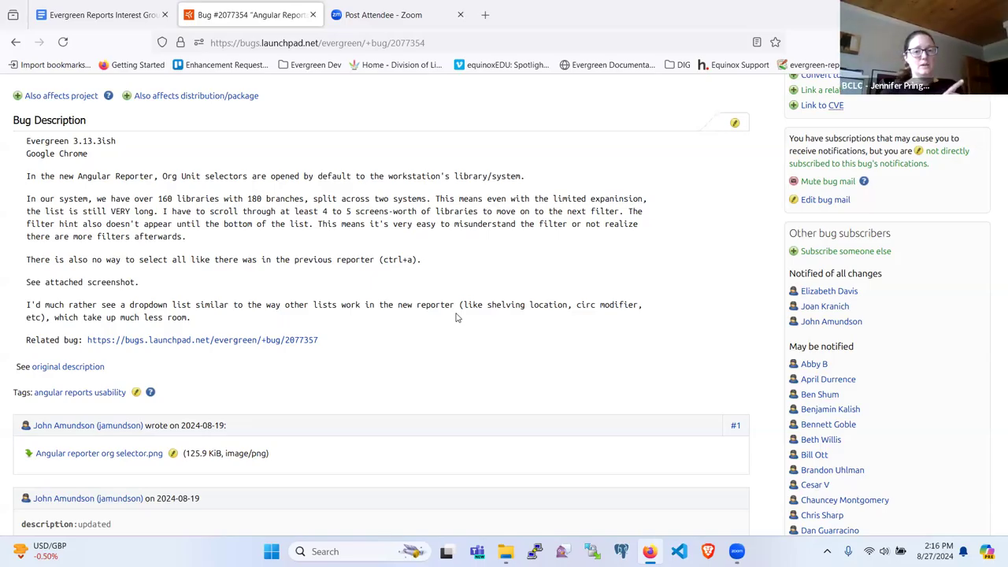
Go back to bug 2077357, 'No way to select all options from a list'.
scroll(455, 317, up, 1)
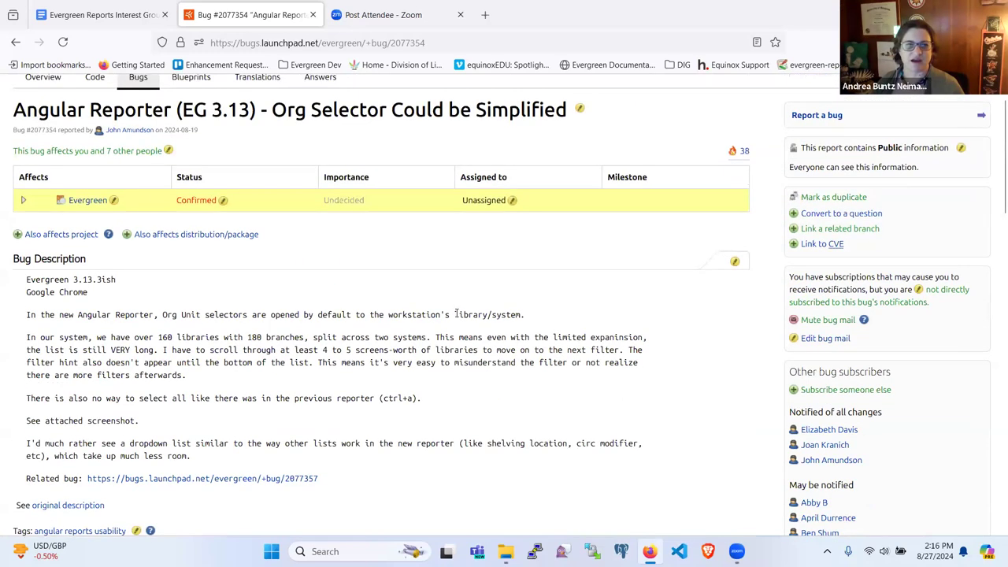
scroll(456, 314, down, 1)
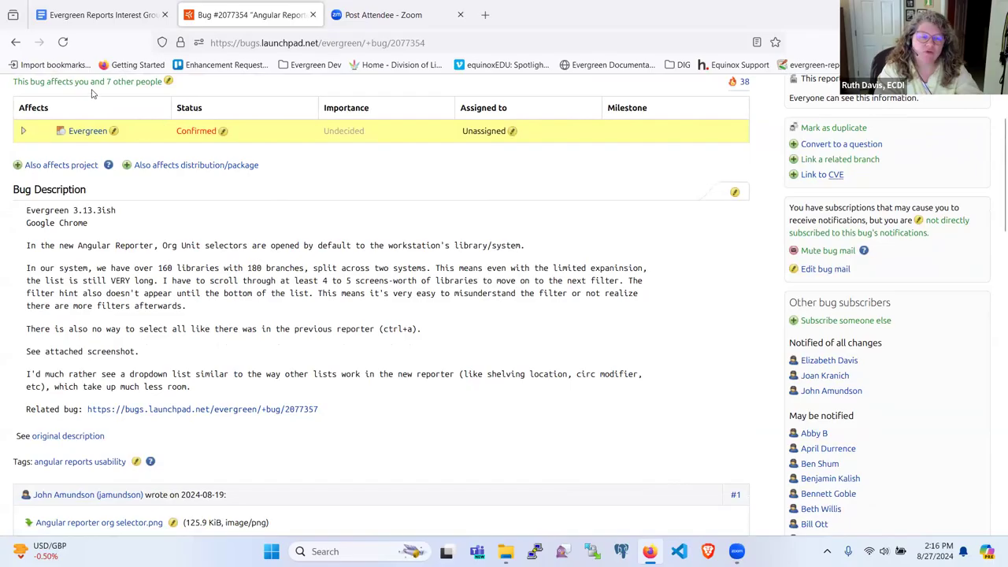
scroll(102, 182, up, 2)
click(15, 41)
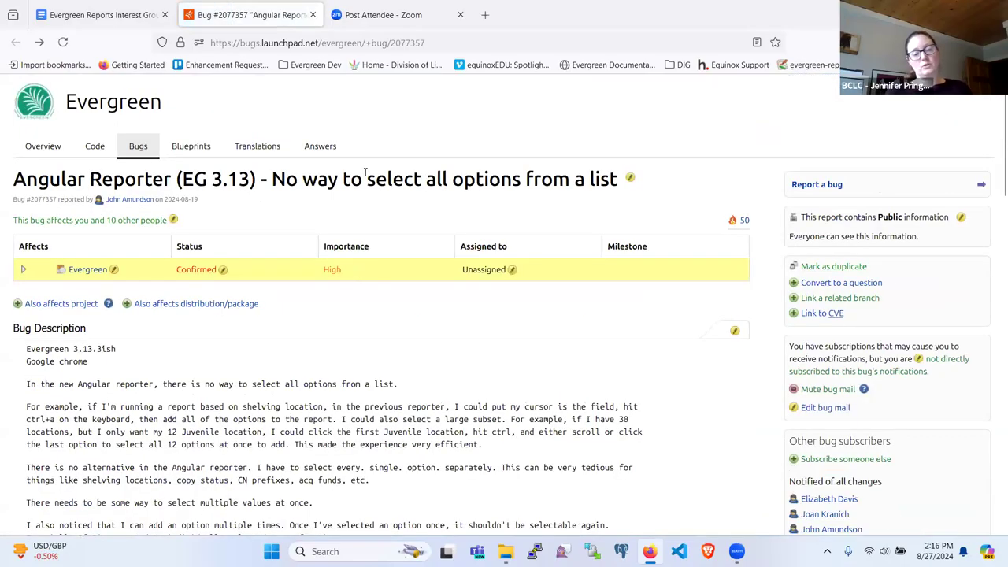
scroll(354, 221, down, 1)
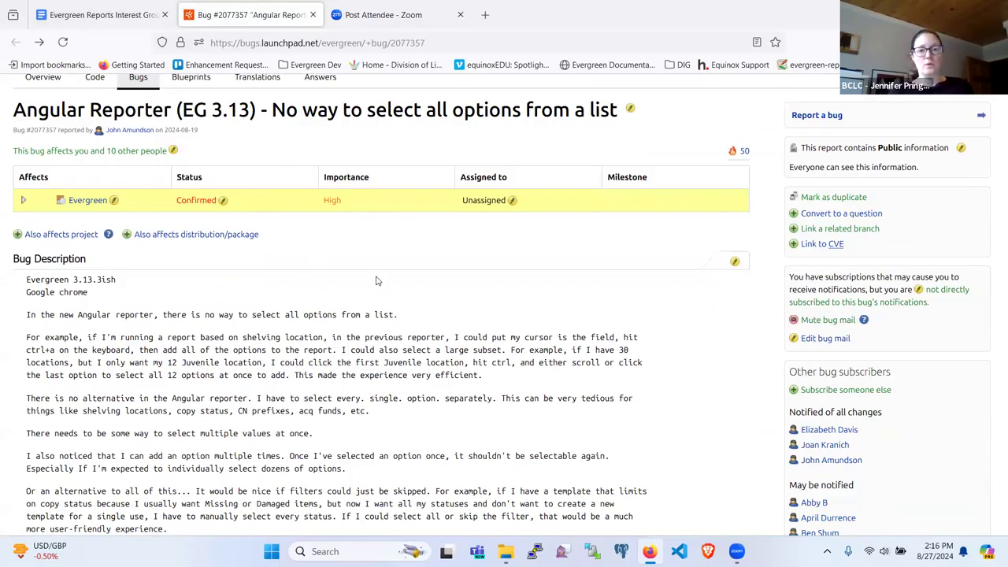
Check the bug number in the address bar, go forward to 2077354, then back to 2077357.
click(427, 43)
drag(427, 43, 423, 43)
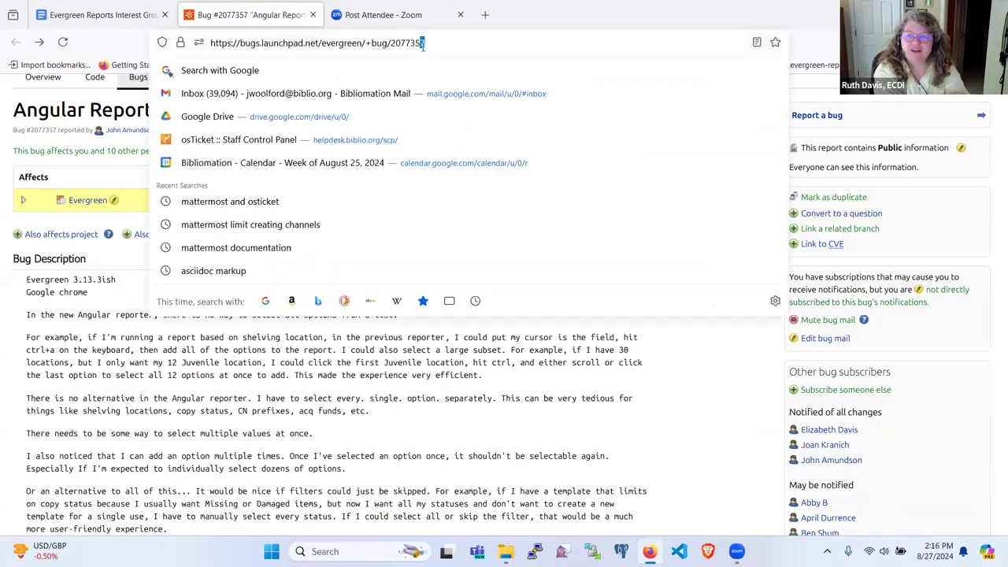
click(373, 447)
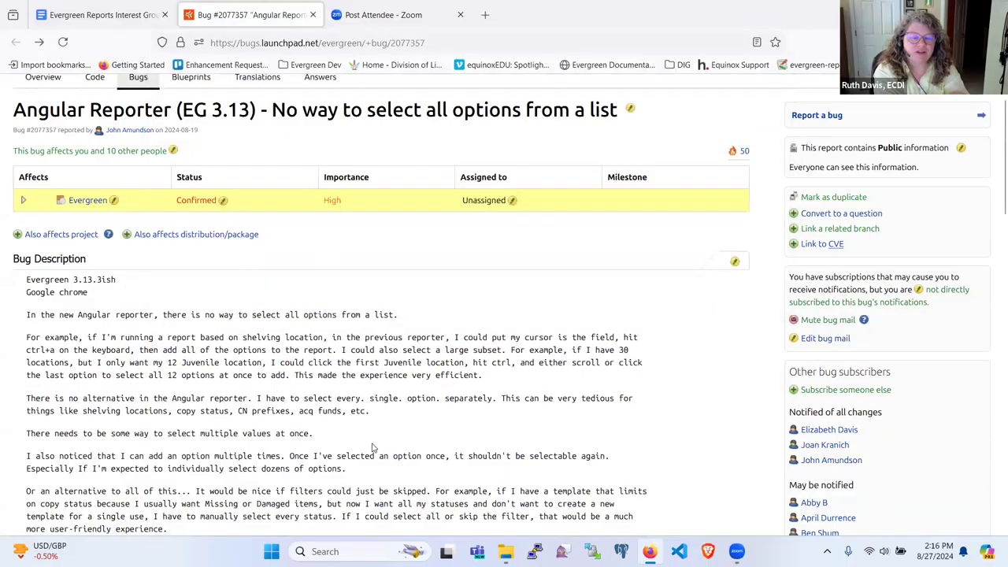
click(40, 42)
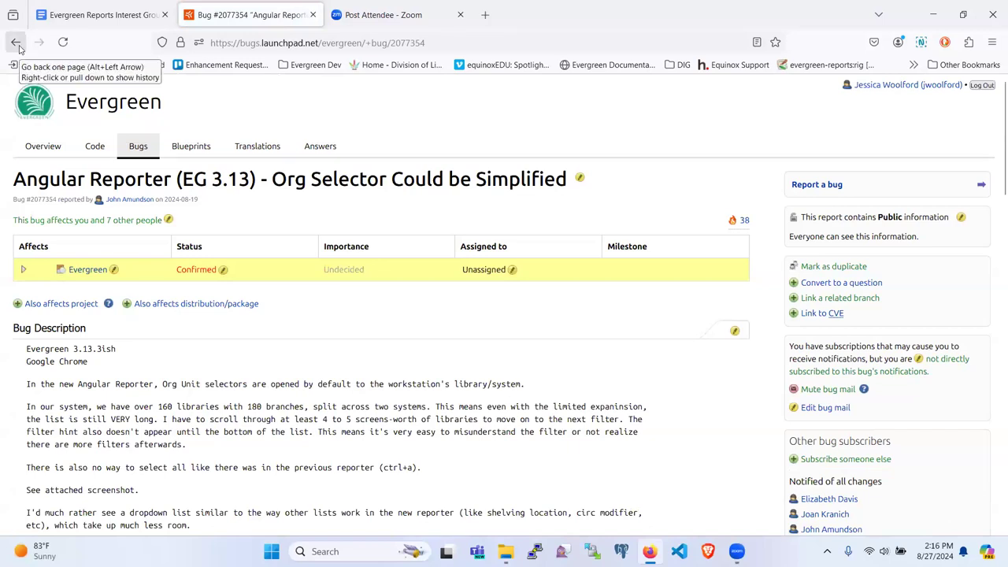
click(17, 44)
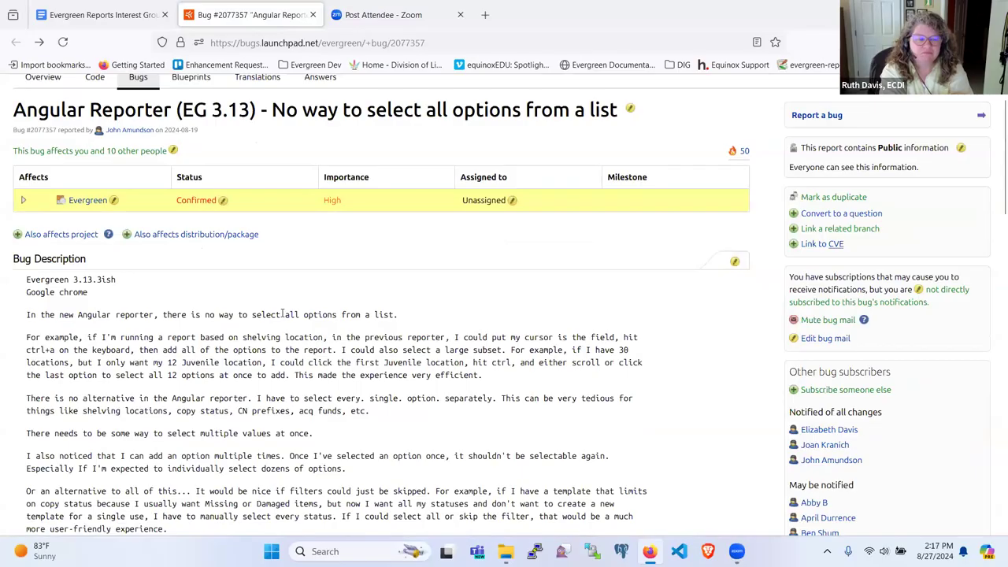
scroll(282, 314, down, 3)
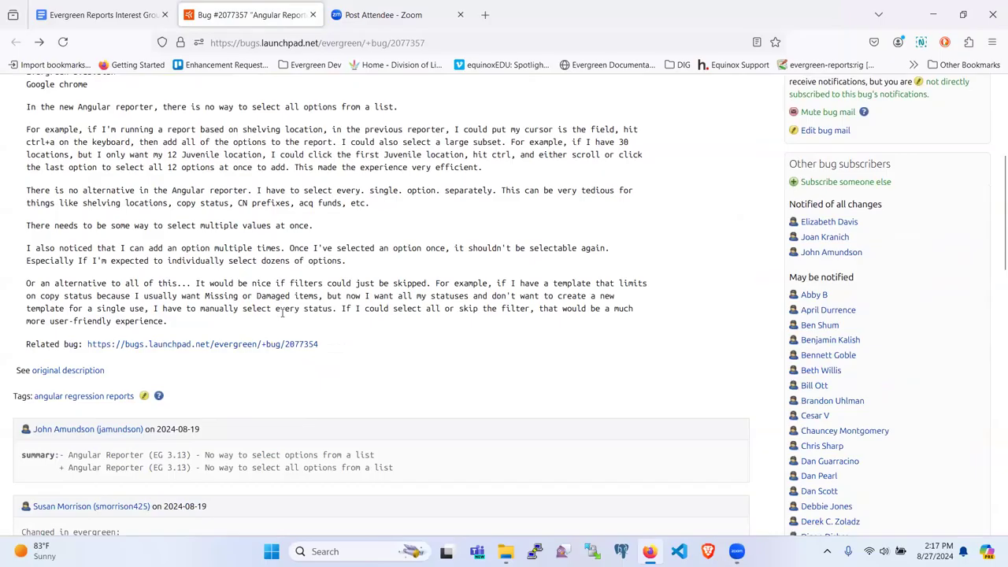
scroll(282, 314, up, 4)
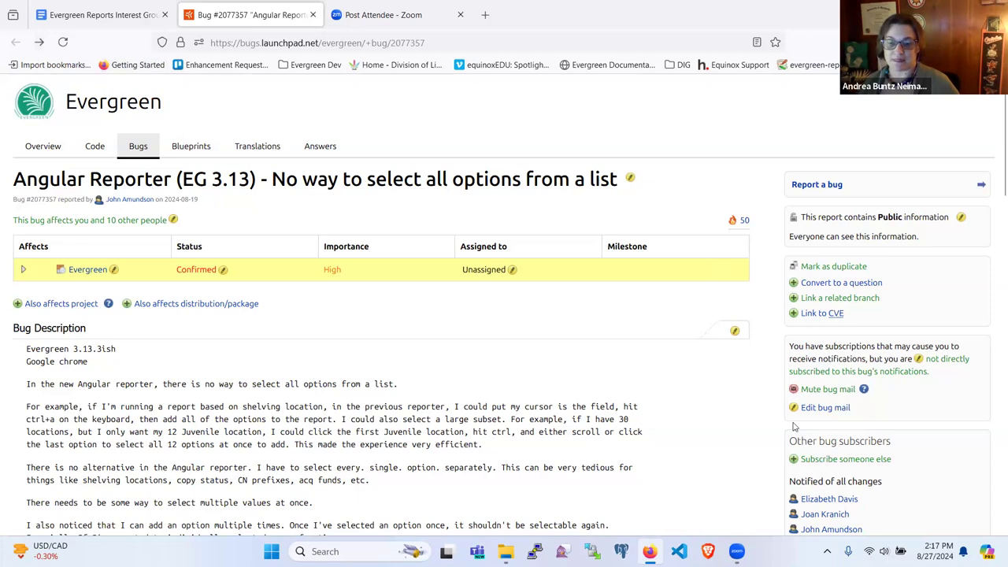
Read bug 2077357's description, including the proposal to let report filters be skipped.
scroll(793, 426, down, 1)
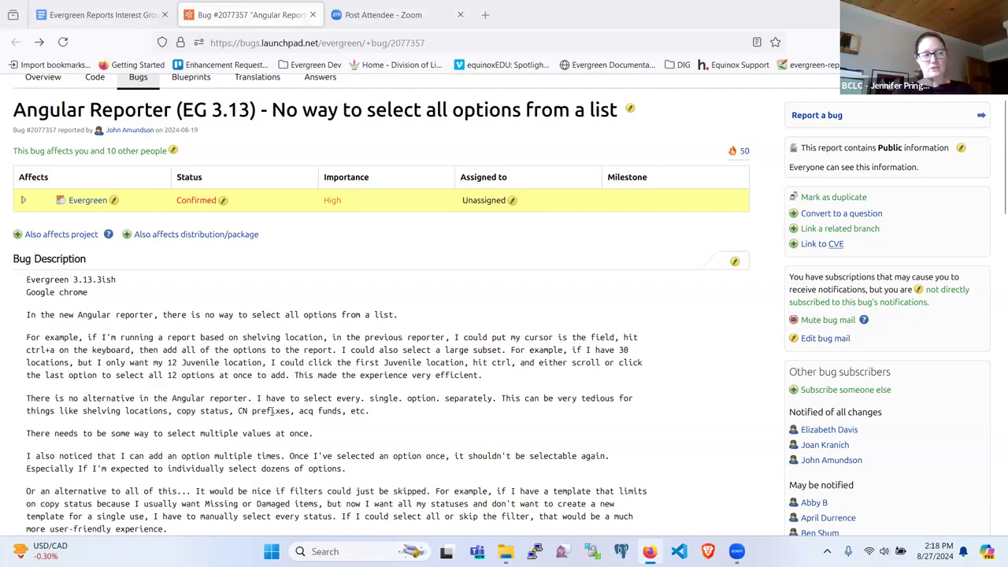
scroll(273, 410, down, 2)
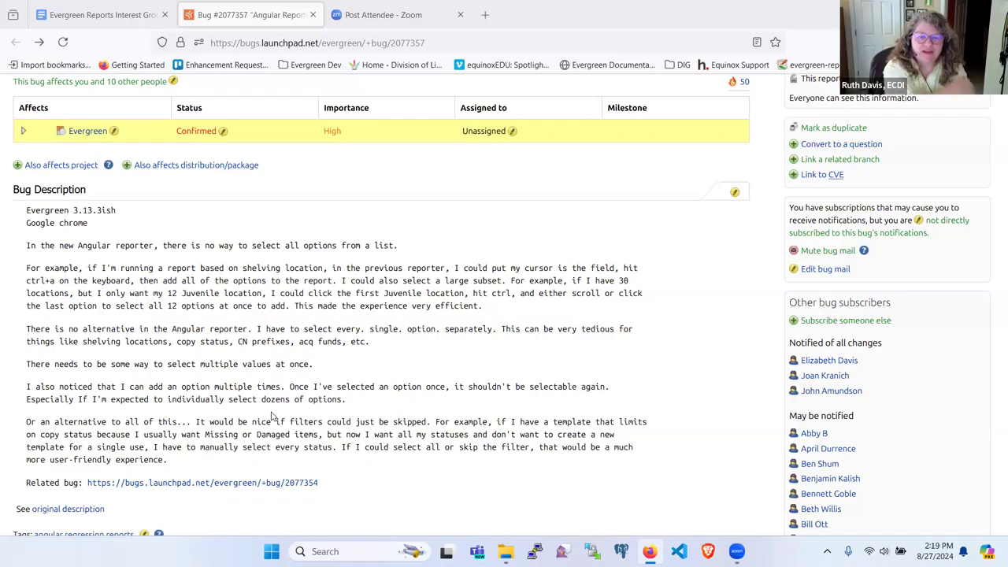
scroll(272, 416, down, 3)
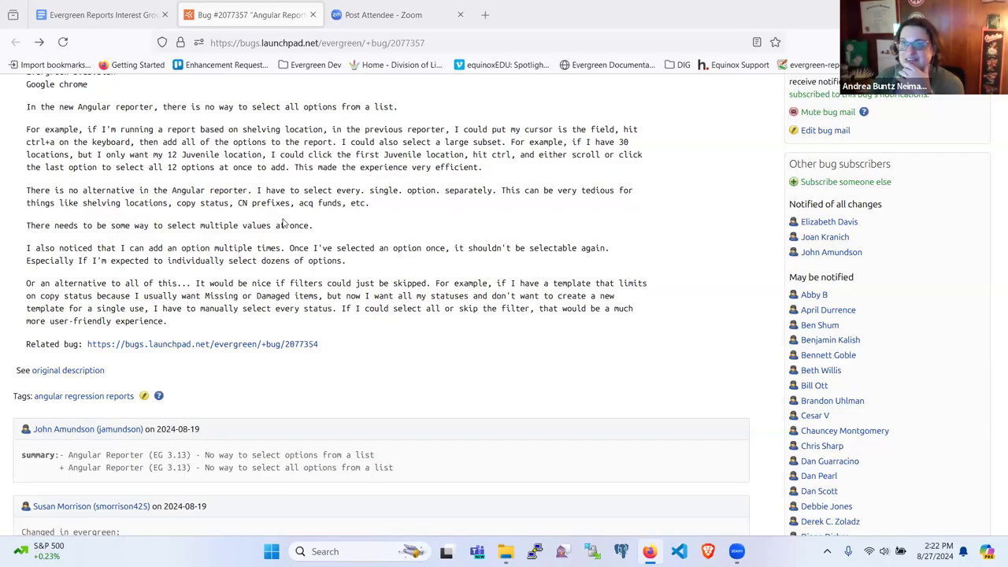
Reload bug 2077357 to see its new assignee and Evergreen 3.14-beta milestone.
click(63, 42)
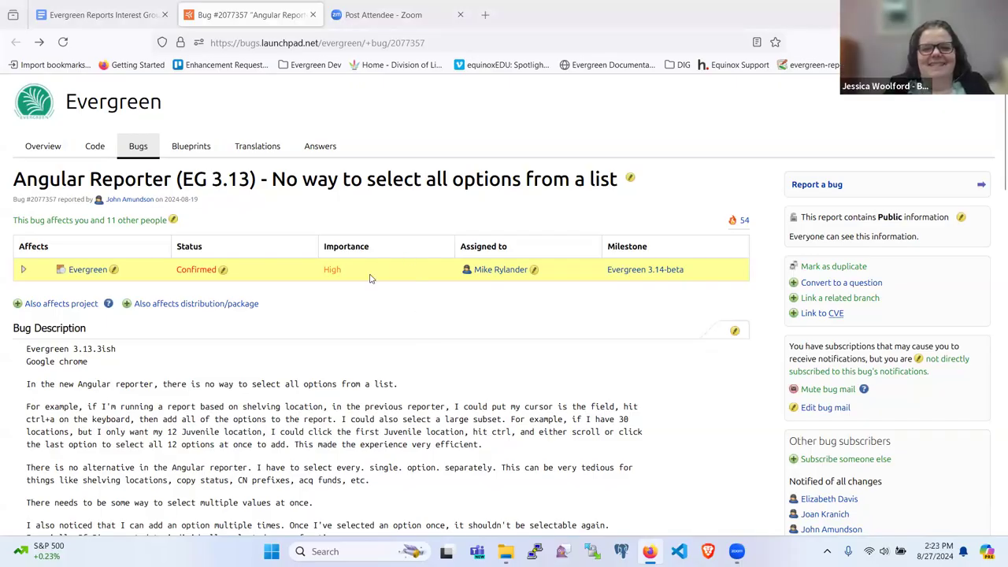
scroll(341, 354, down, 2)
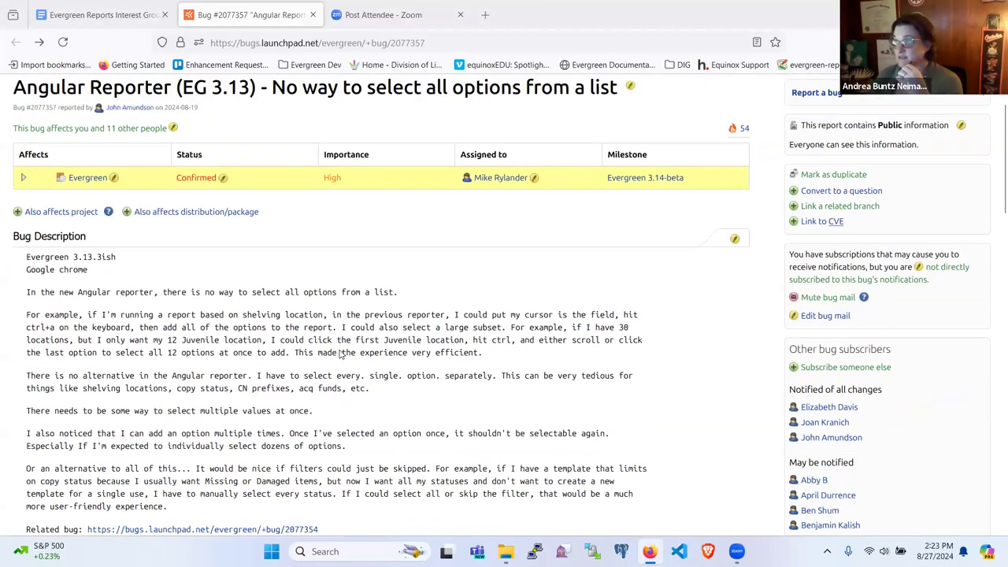
scroll(340, 355, up, 2)
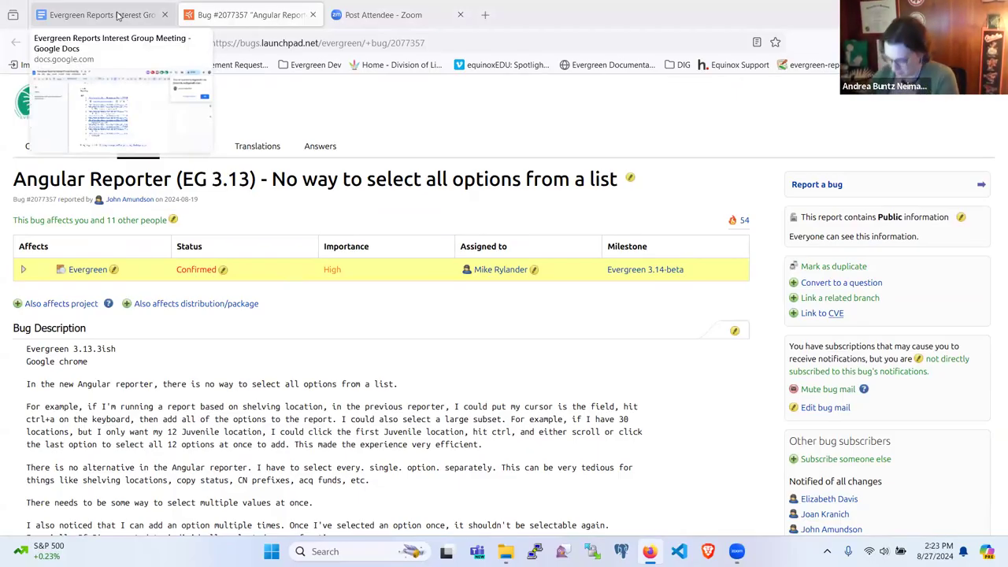
In the meeting notes, add a 'Being worked on' sub-bullet under the bug 2077357 link.
click(117, 15)
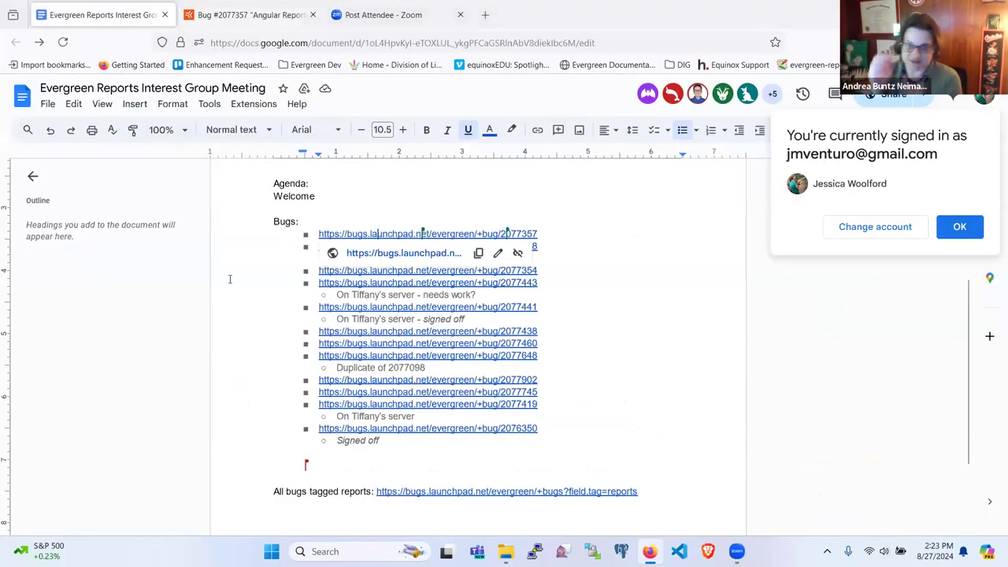
click(239, 303)
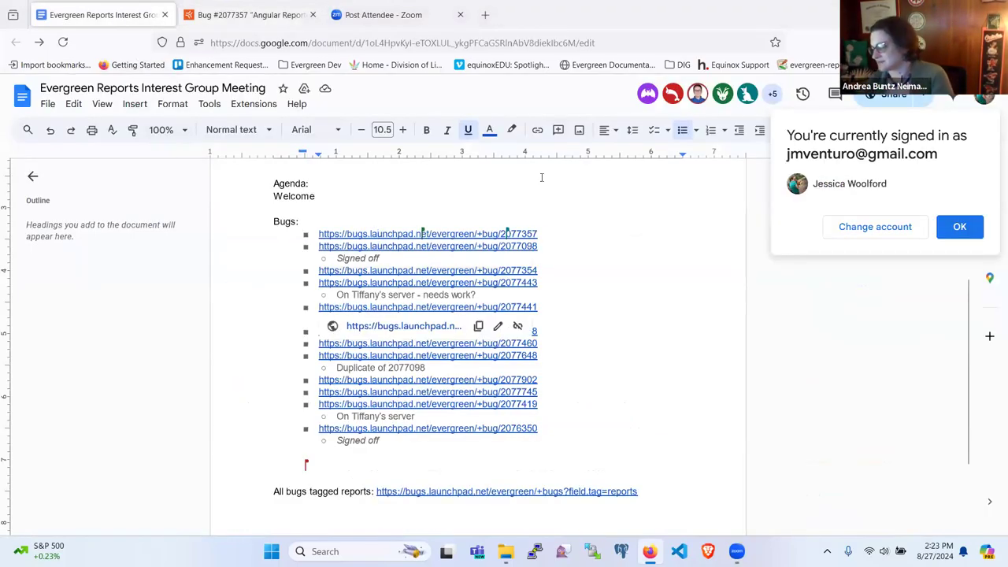
click(534, 212)
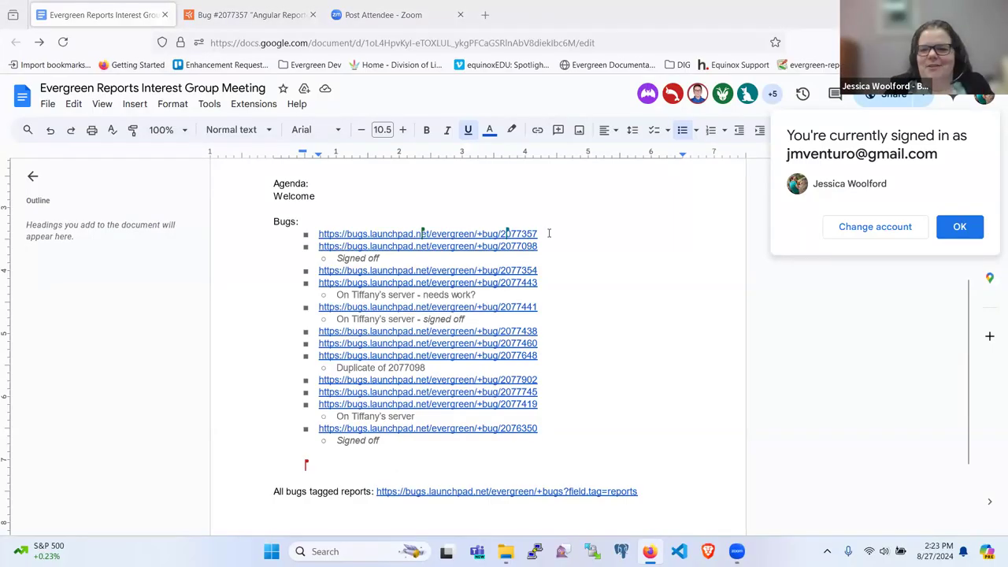
click(549, 233)
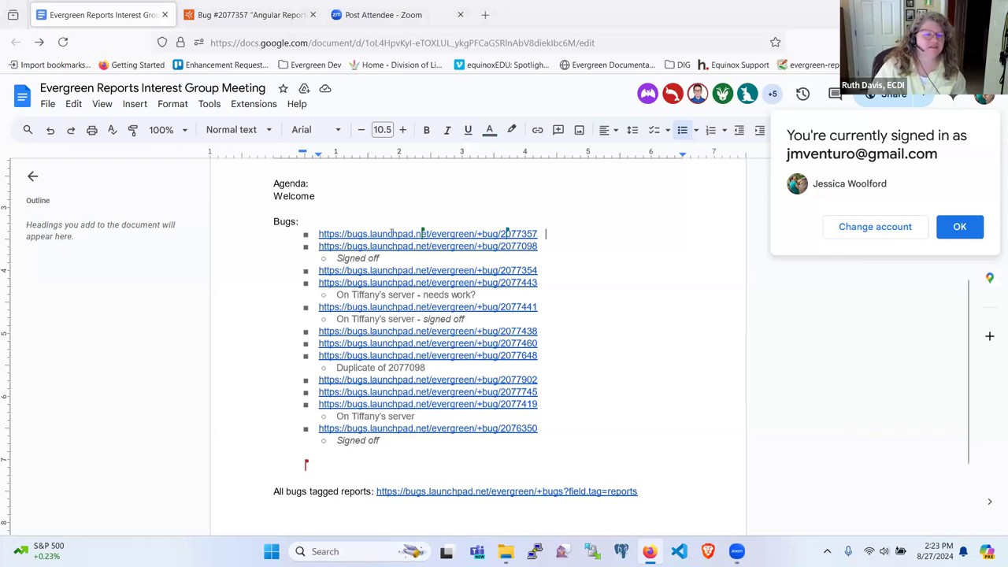
key(Return)
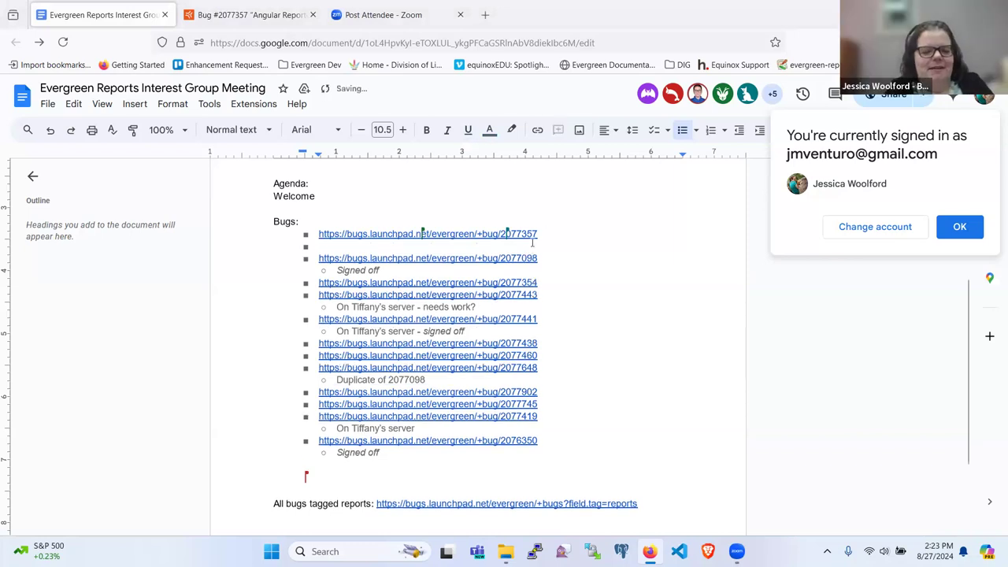
key(Tab)
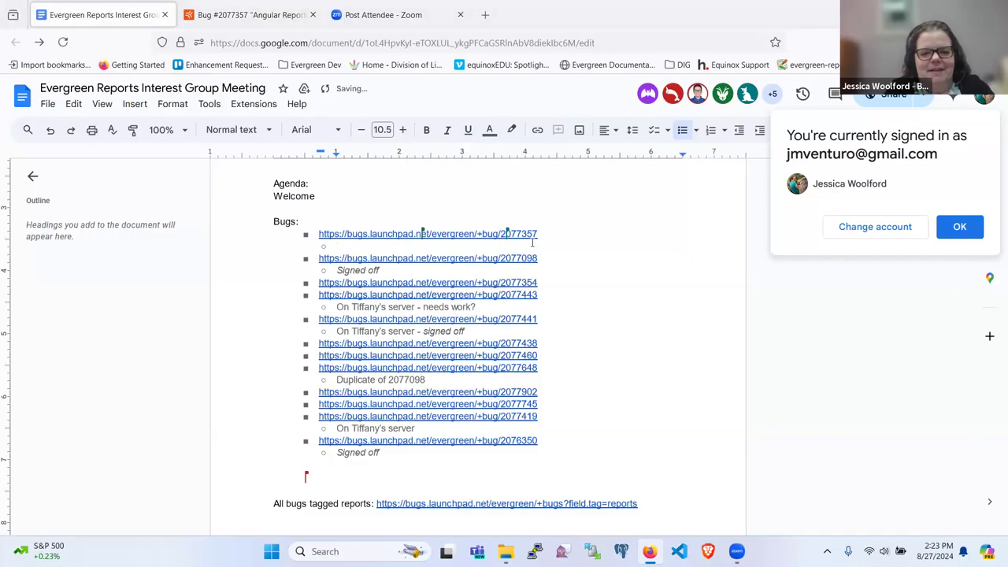
text(Being worked on)
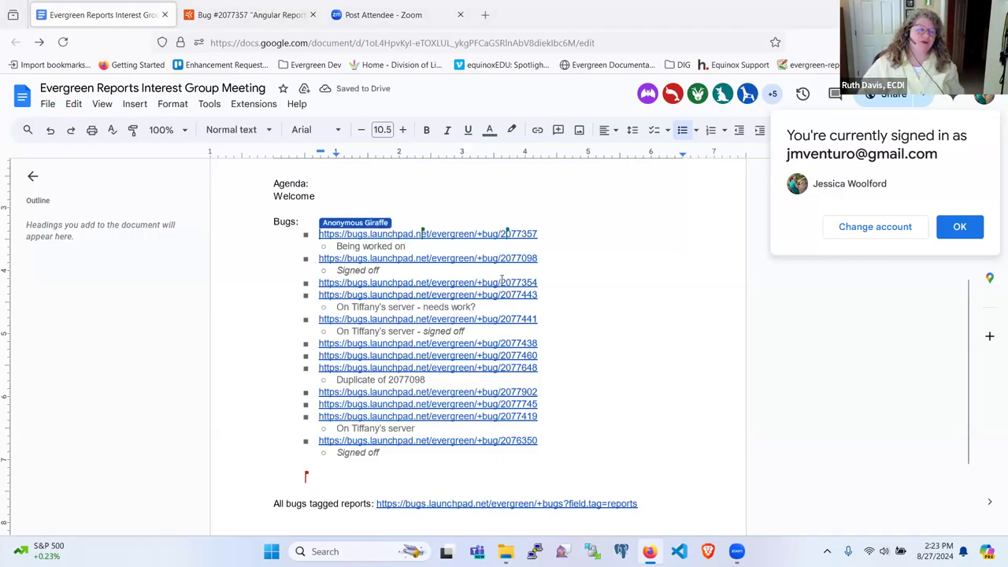
Add a 'Being worked on' sub-bullet under the bug 2077354 link.
click(549, 282)
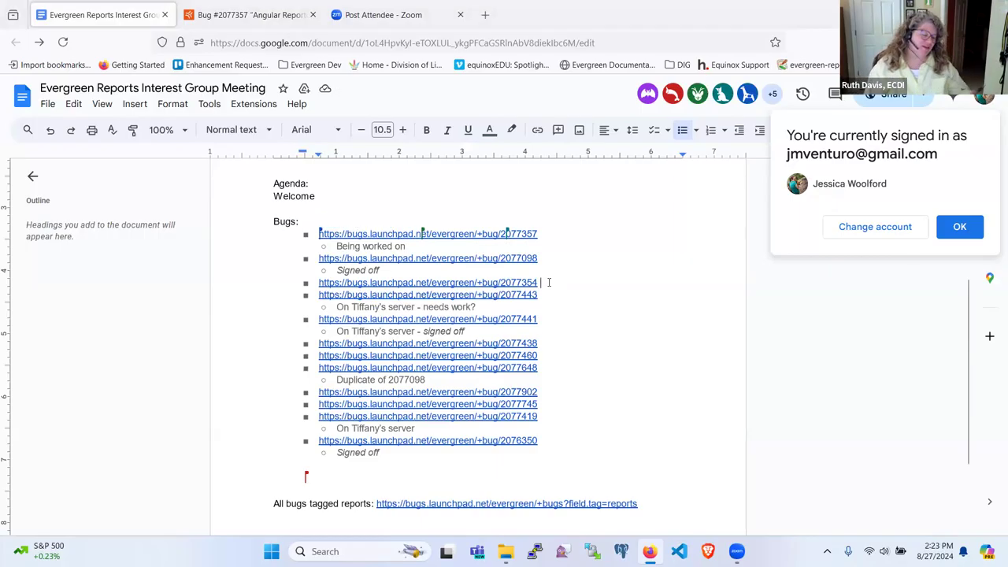
key(Return)
key(Tab)
text(Being worked on)
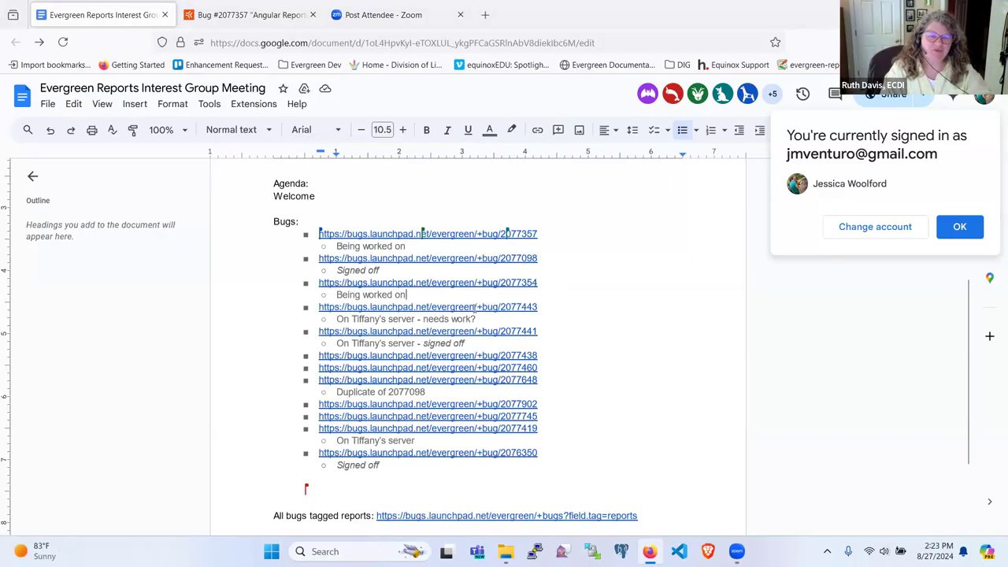
Open bug 2077098 from the notes' link in a new tab and close the bug 2077357 tab.
click(432, 261)
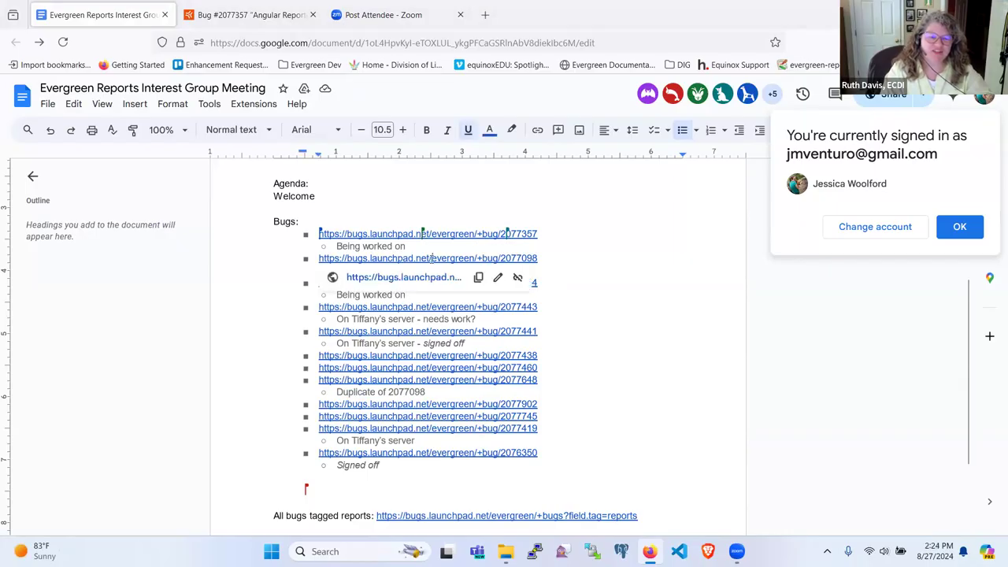
click(431, 283)
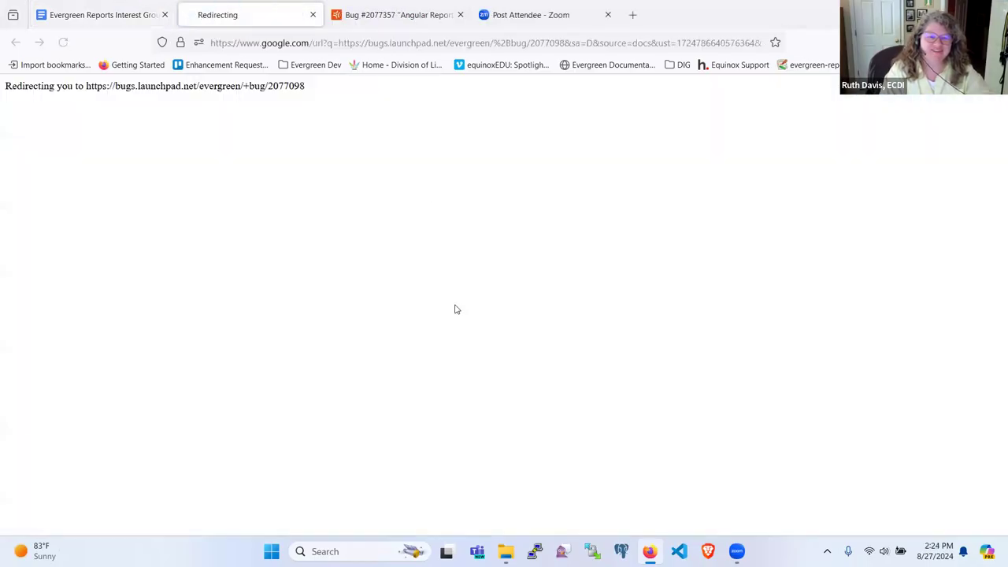
click(400, 14)
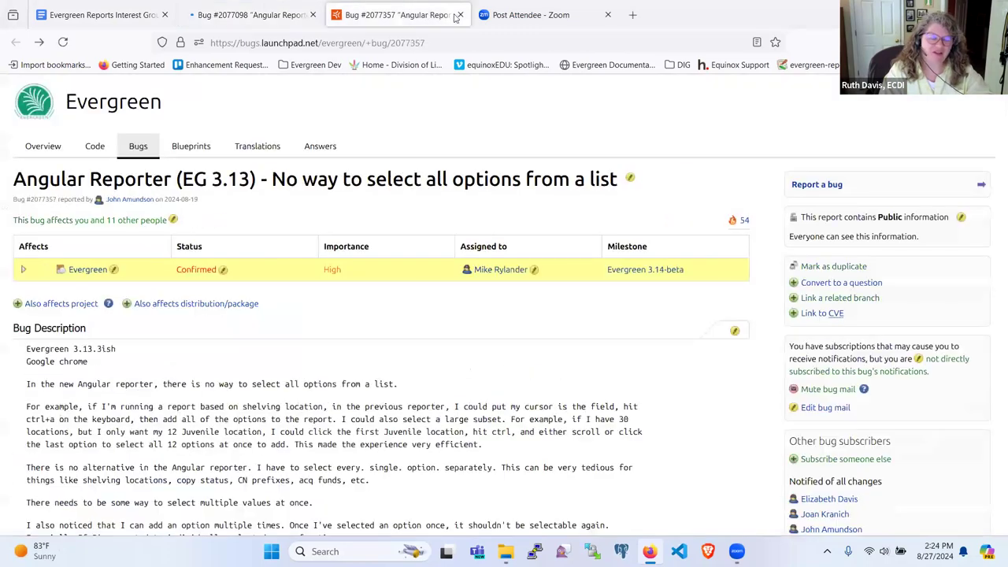
click(460, 15)
click(248, 14)
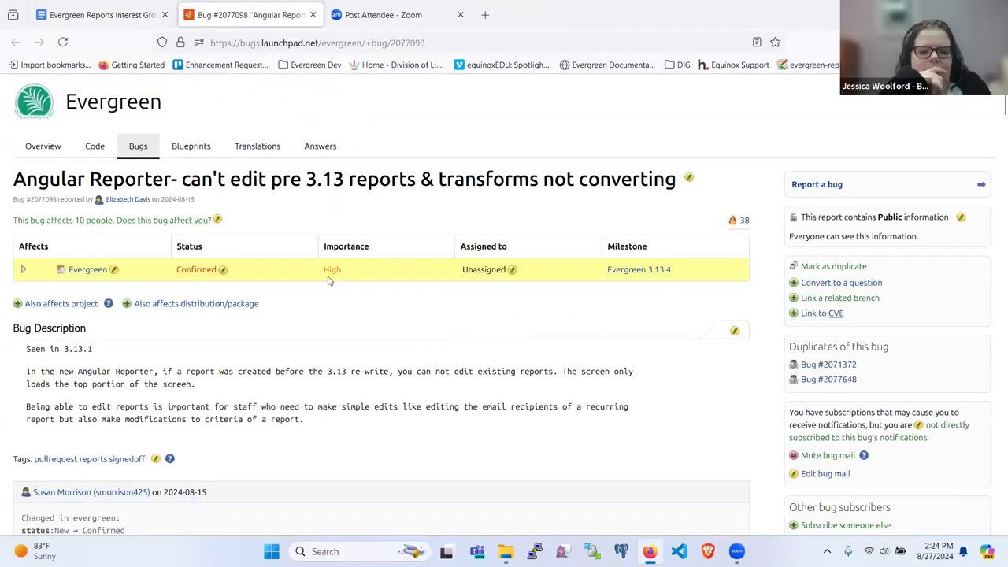
Read bug 2077098's comments down to #21 about the freshly squashed, signed-off branch.
scroll(329, 280, down, 1)
scroll(311, 319, down, 2)
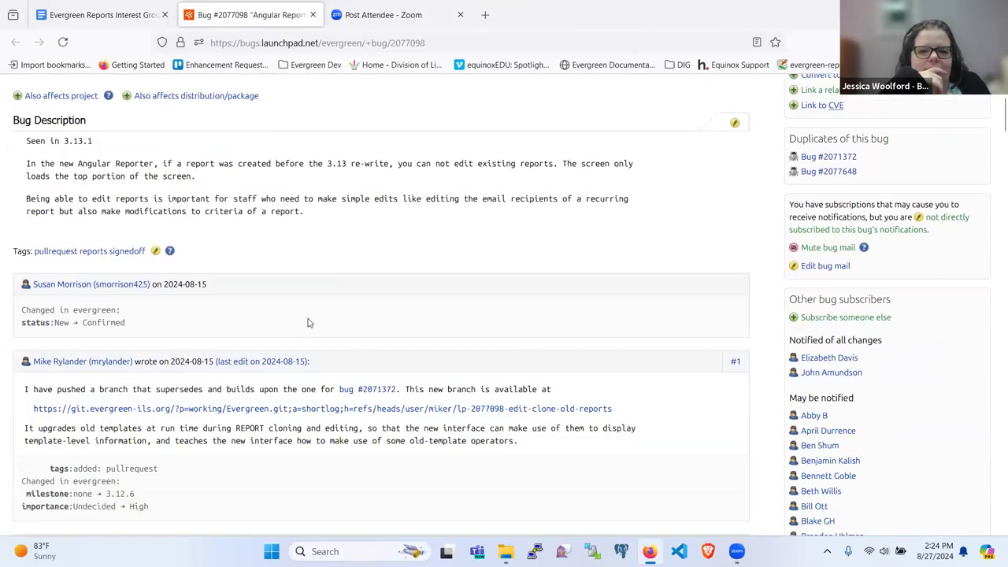
scroll(308, 322, up, 3)
scroll(308, 322, down, 12)
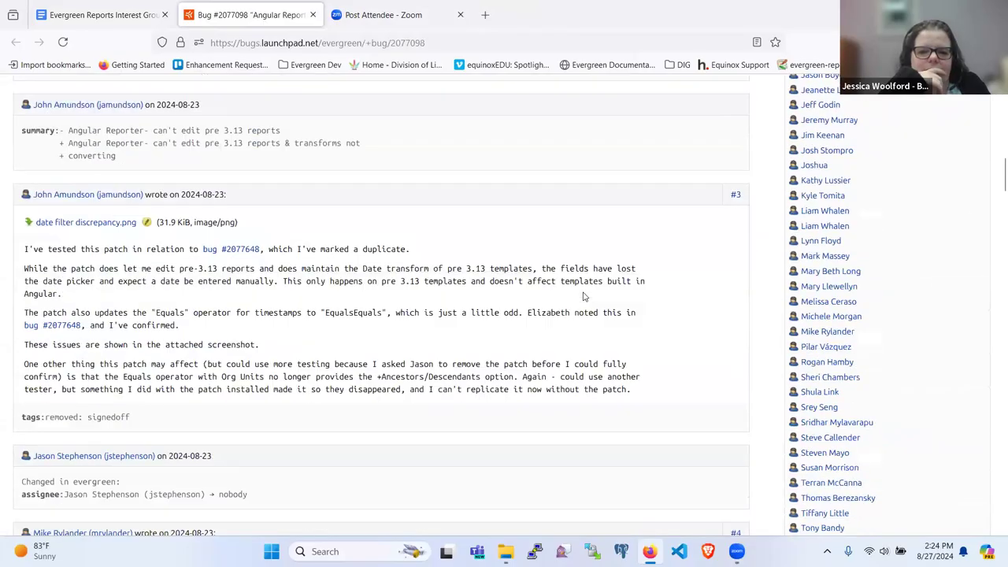
scroll(583, 296, down, 20)
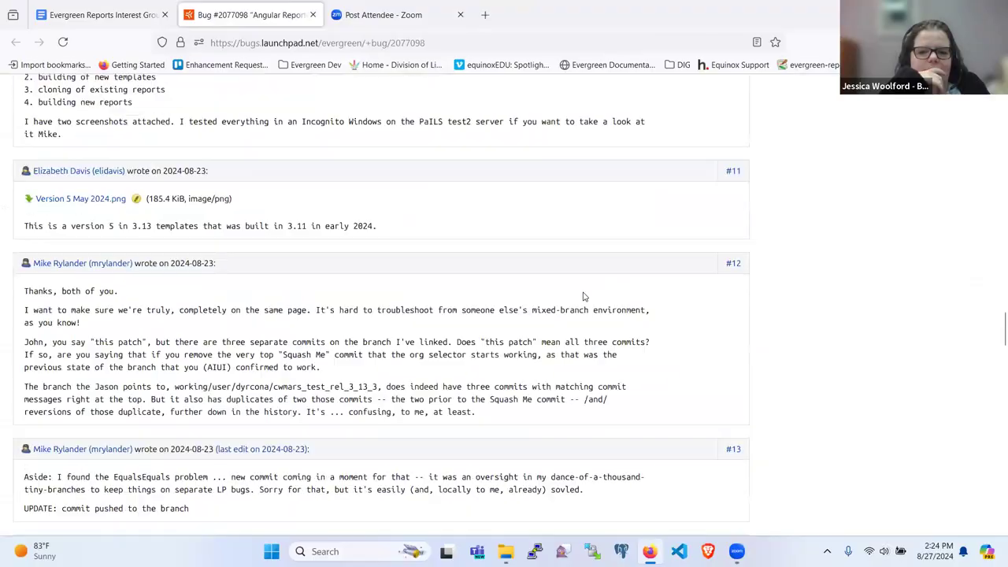
scroll(584, 296, up, 20)
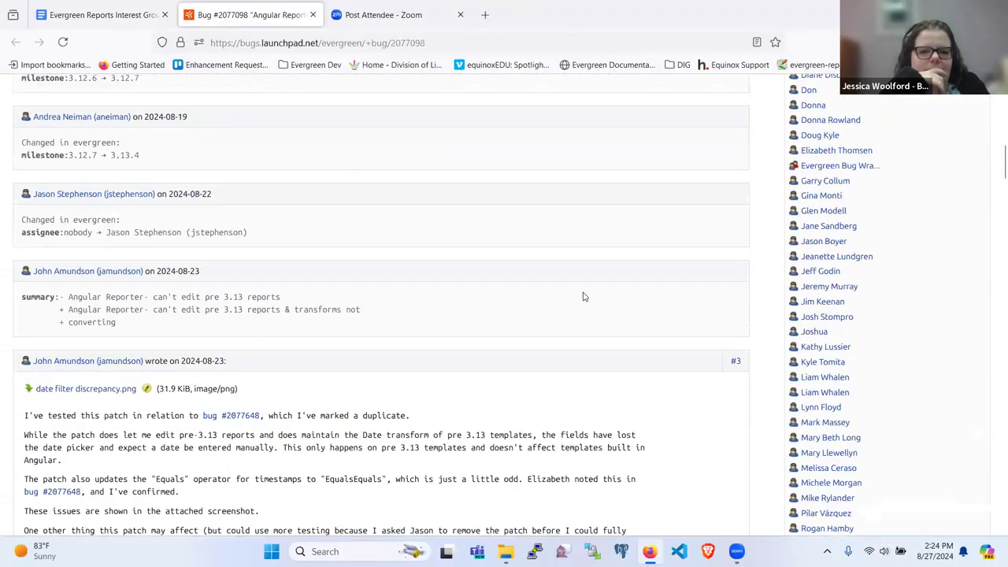
scroll(584, 296, up, 10)
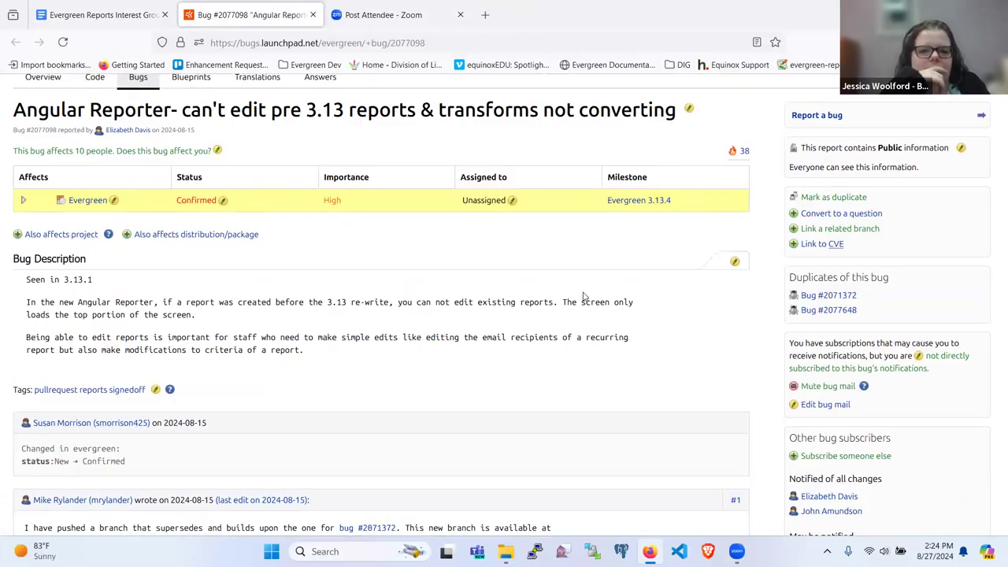
scroll(583, 296, down, 10)
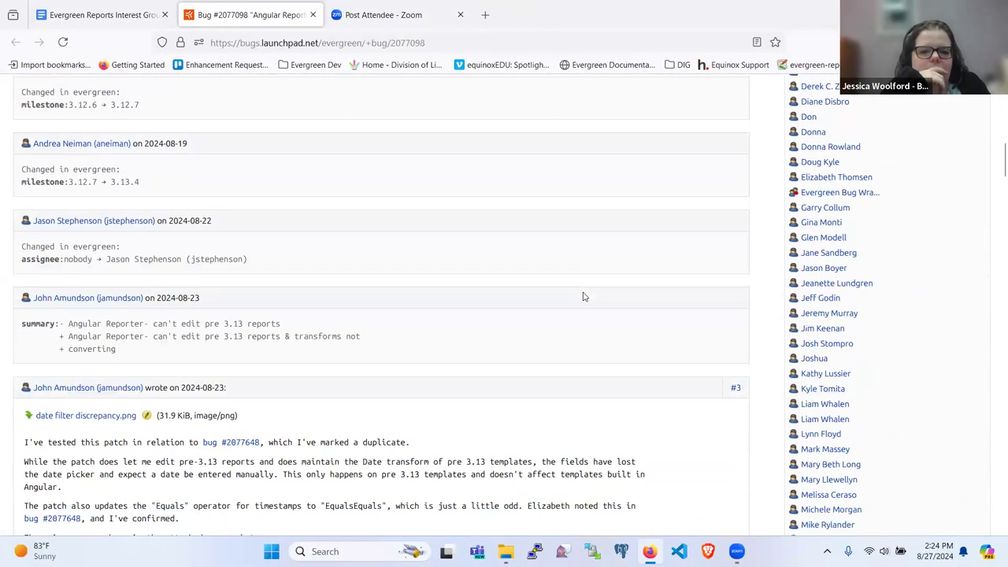
scroll(584, 296, down, 9)
scroll(584, 296, down, 1)
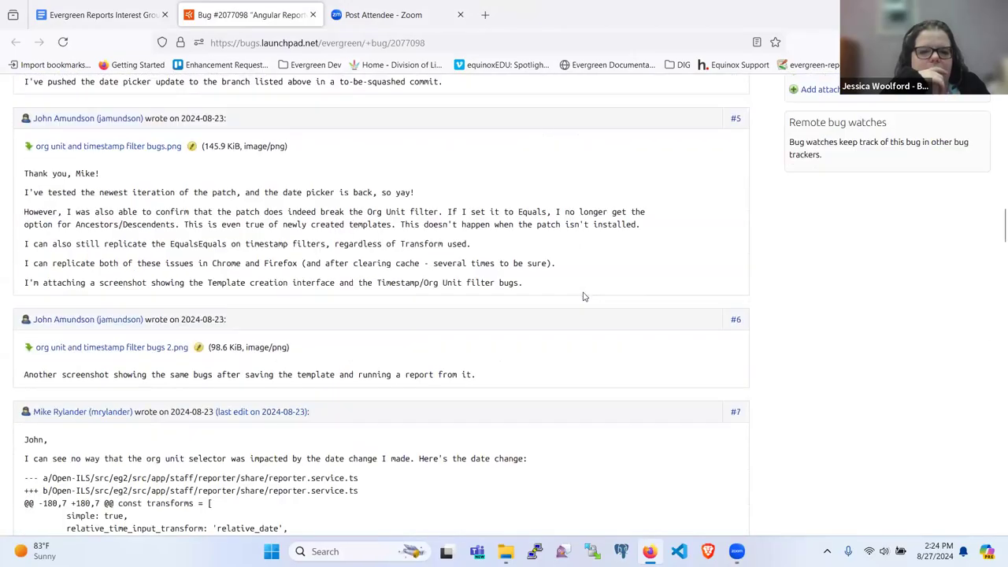
scroll(584, 296, down, 5)
scroll(583, 296, down, 3)
scroll(584, 296, down, 12)
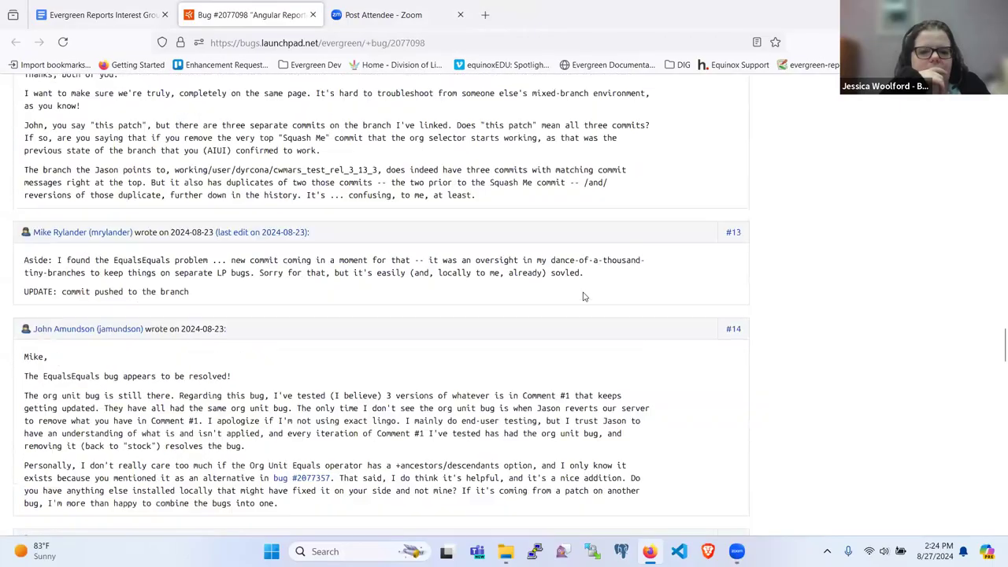
scroll(584, 296, down, 15)
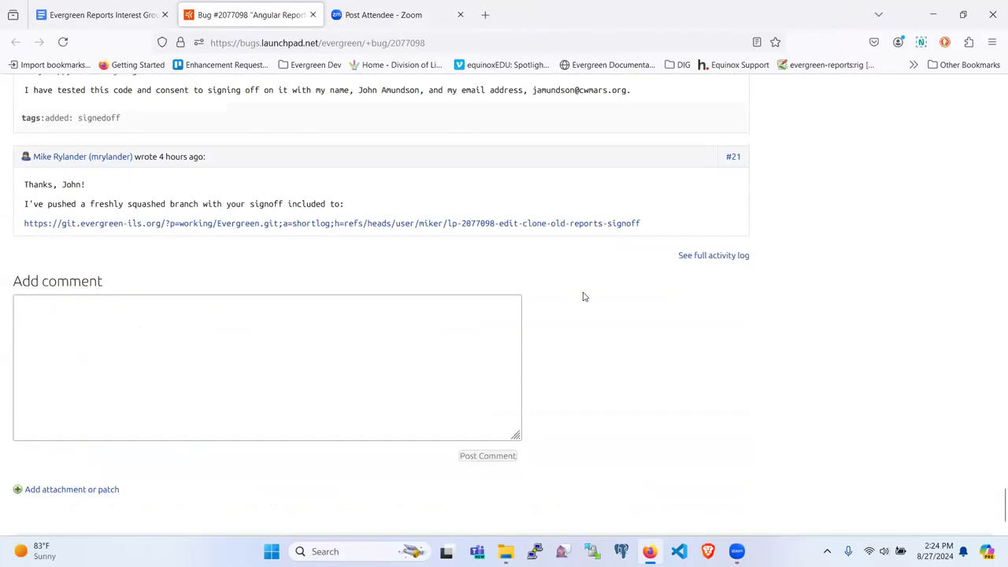
scroll(583, 296, down, 2)
scroll(584, 296, up, 3)
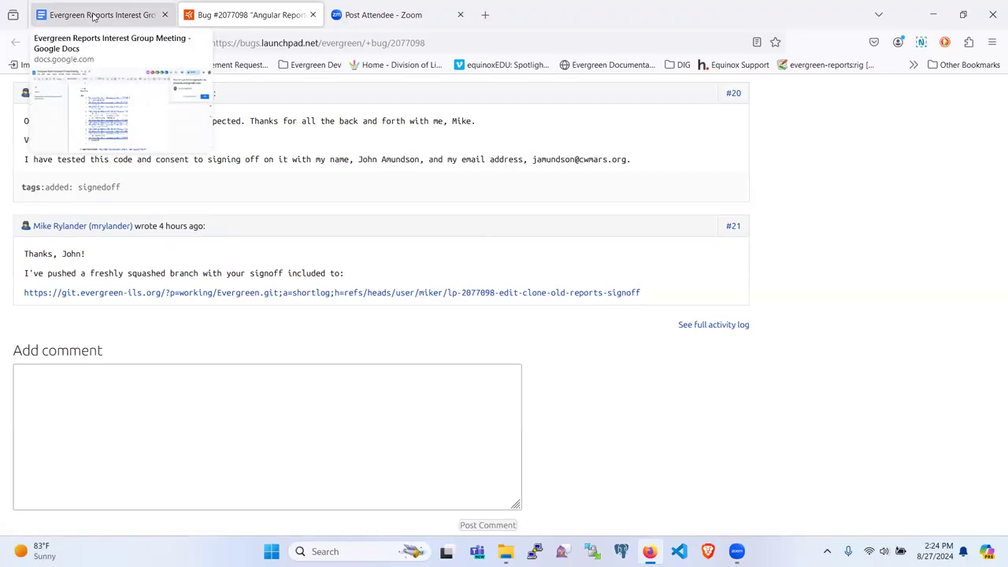
click(92, 15)
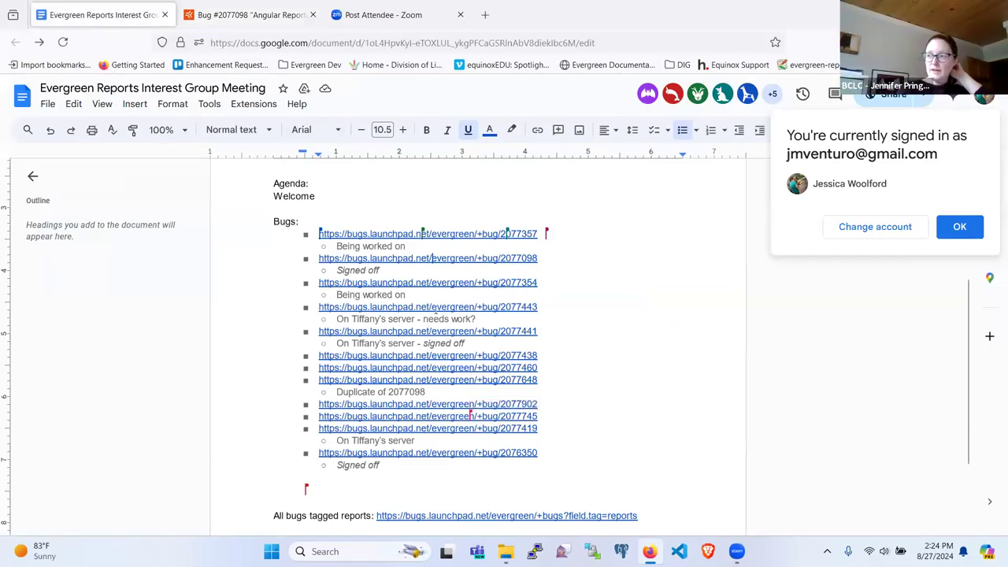
click(251, 15)
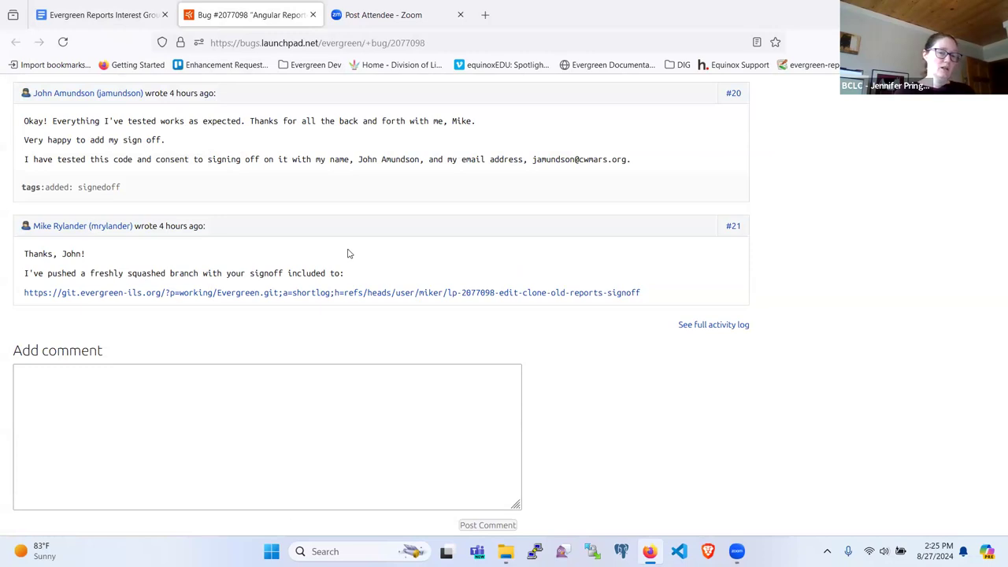
scroll(348, 254, up, 2)
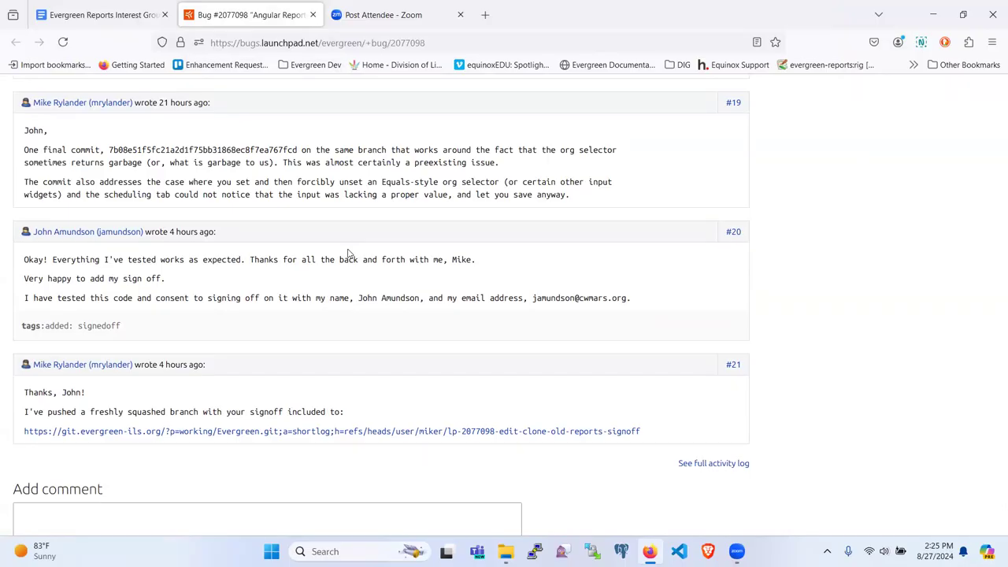
scroll(349, 253, up, 3)
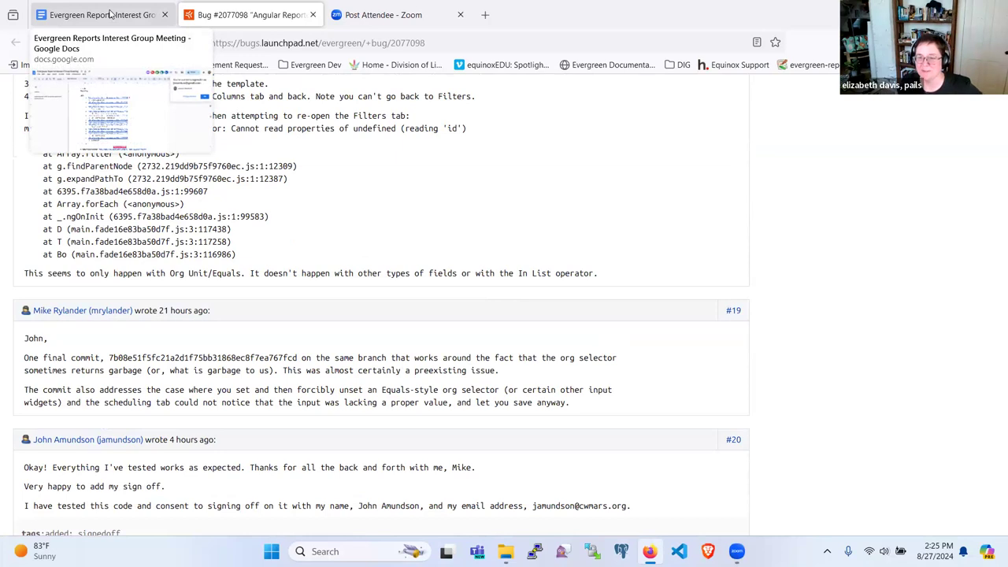
scroll(544, 234, down, 2)
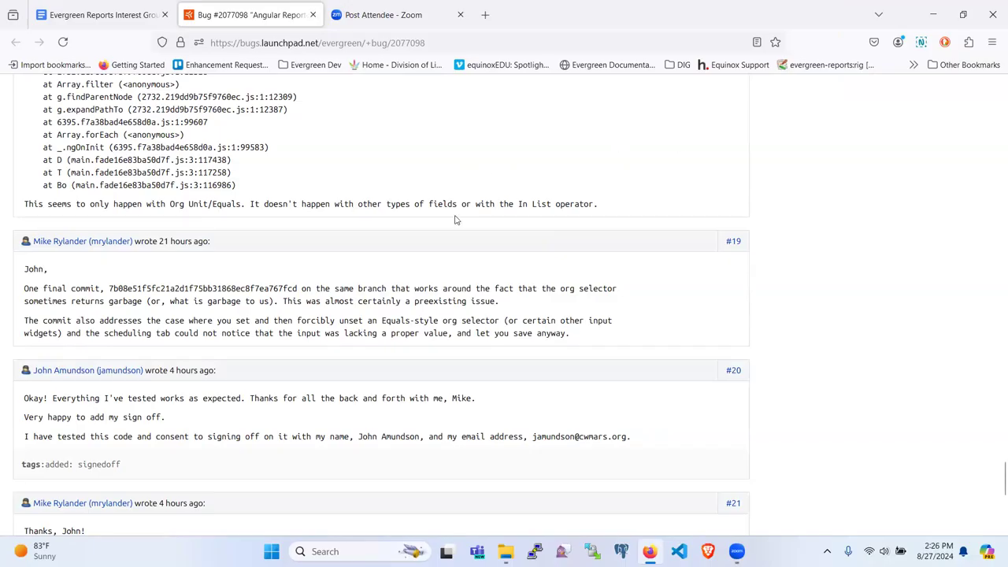
scroll(450, 247, down, 2)
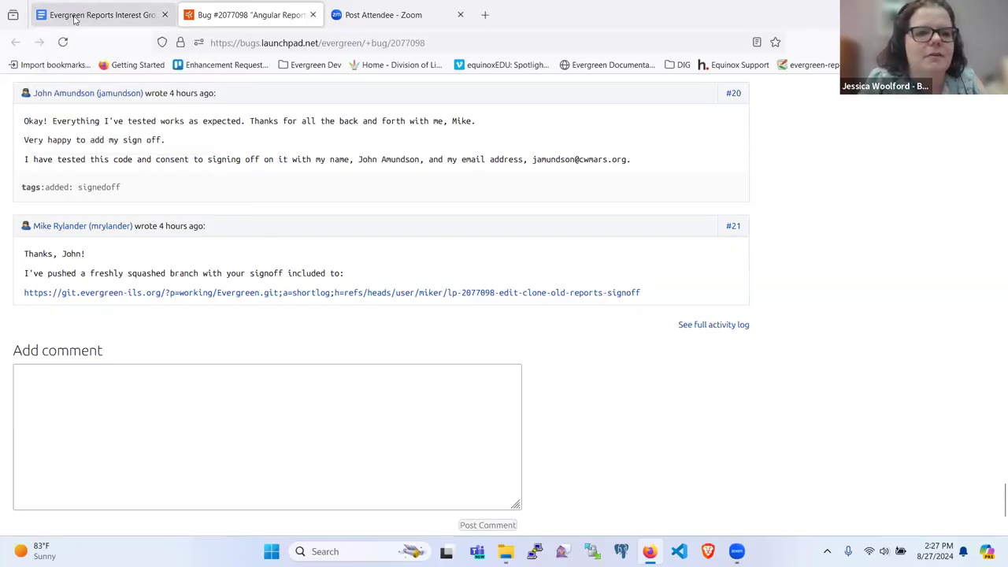
Open bug 2077443 from its link in the meeting notes in a new tab.
click(70, 15)
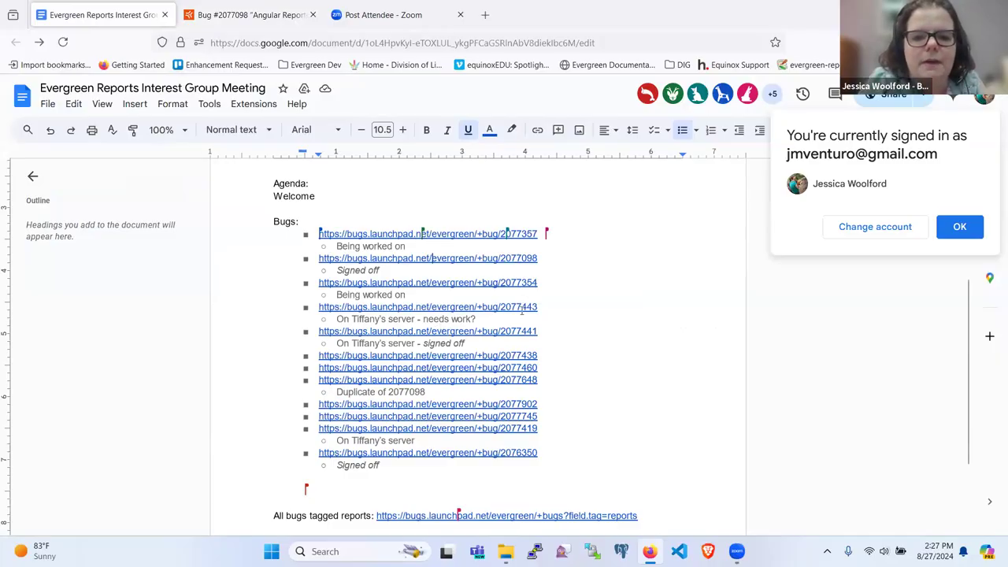
click(521, 310)
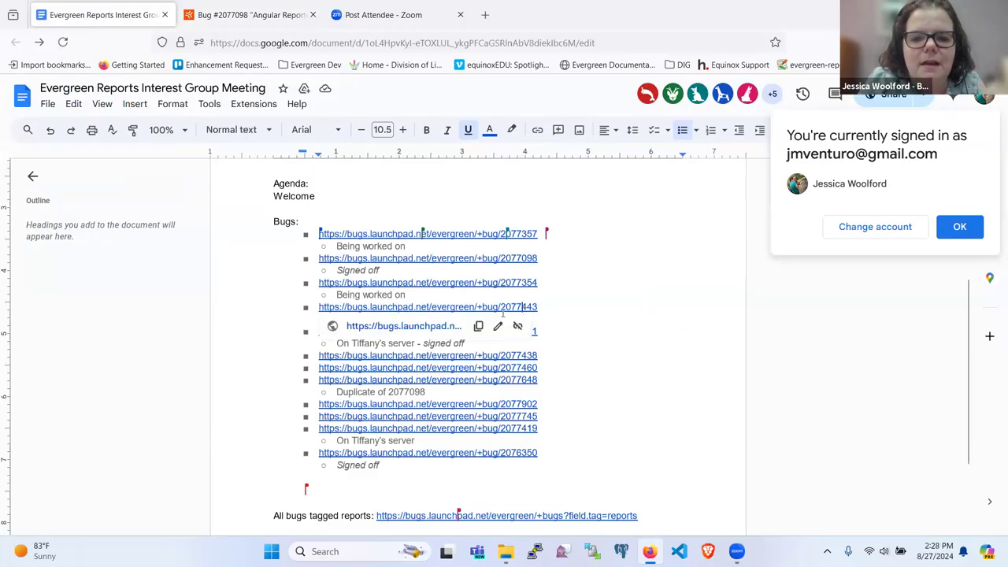
click(425, 327)
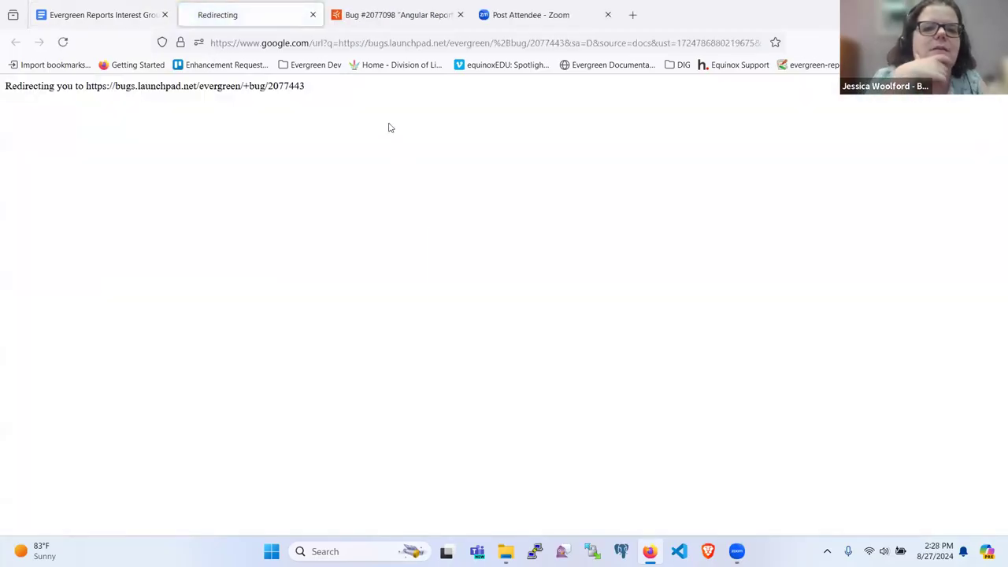
Scroll through bug 2077443's comments about missing template documentation links.
scroll(356, 267, down, 3)
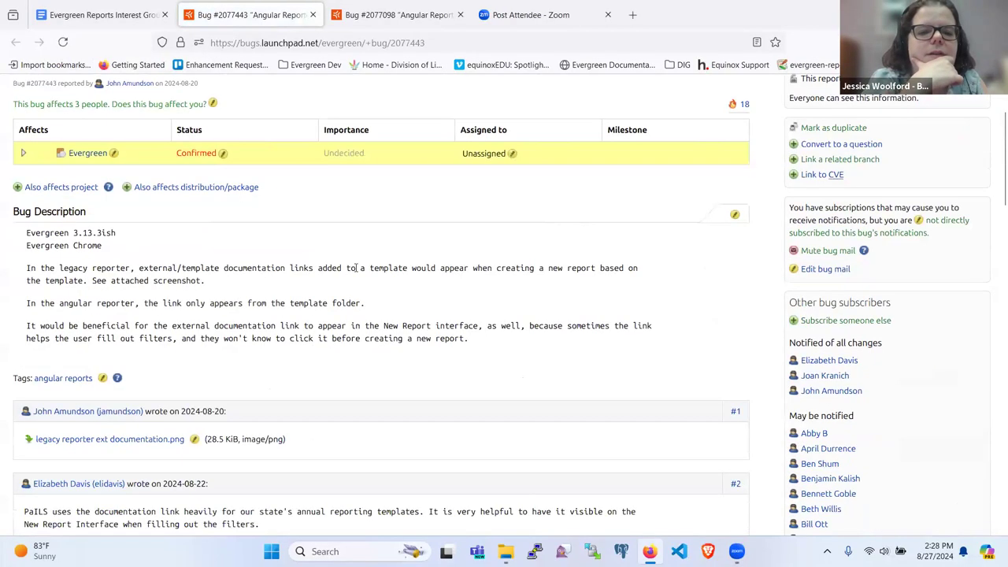
scroll(378, 252, down, 8)
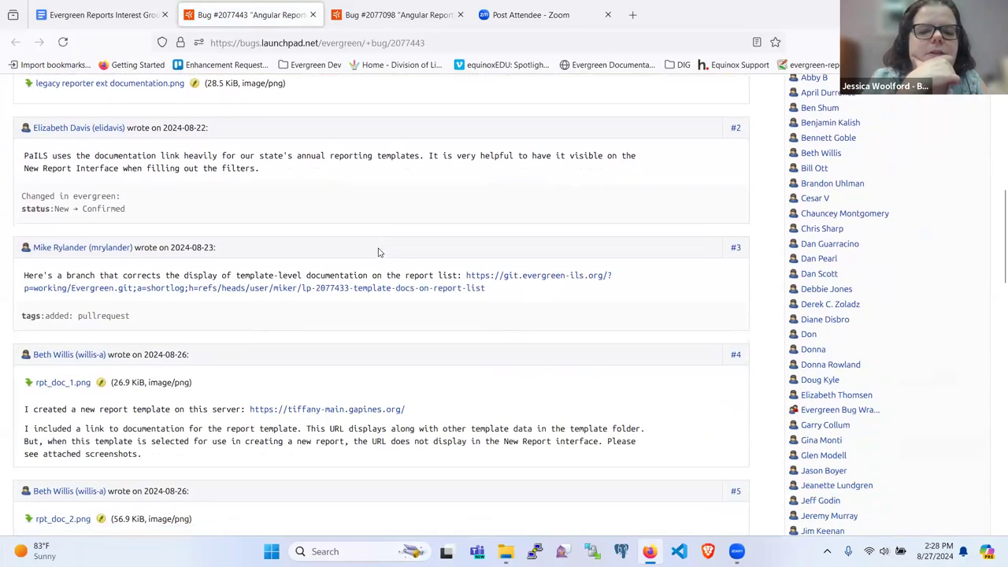
scroll(378, 252, down, 15)
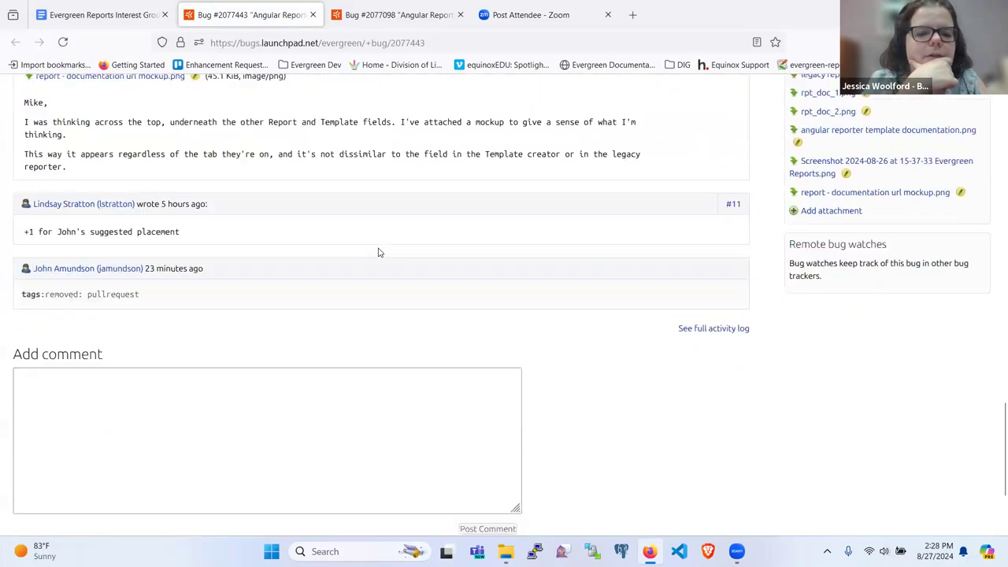
scroll(378, 252, up, 4)
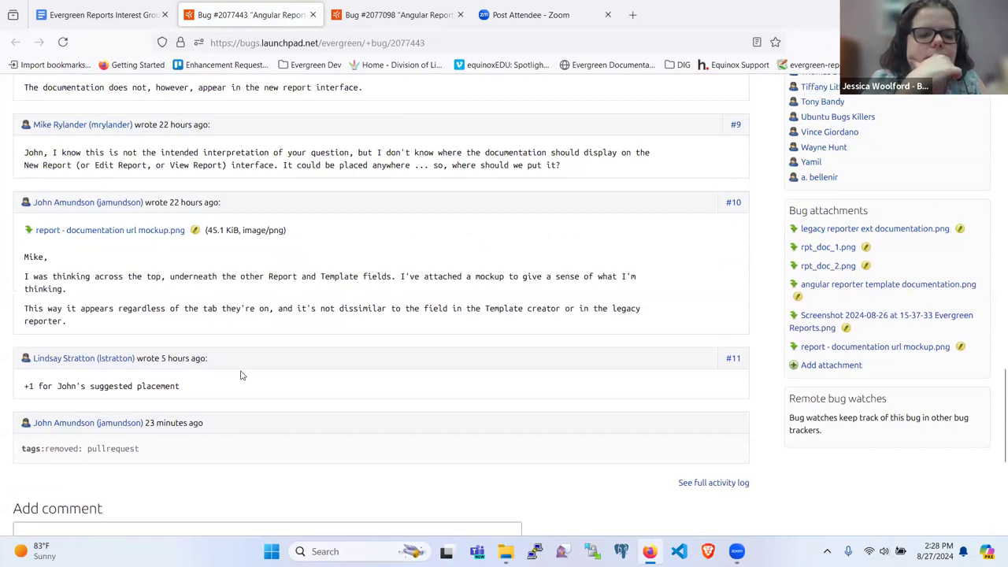
scroll(242, 376, down, 2)
scroll(242, 375, up, 3)
scroll(242, 376, up, 1)
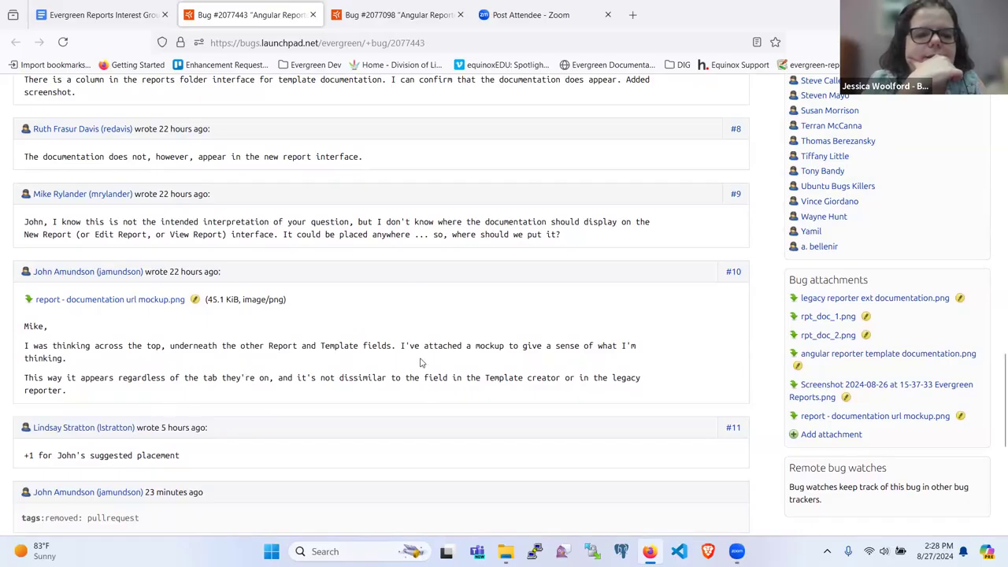
scroll(420, 362, down, 2)
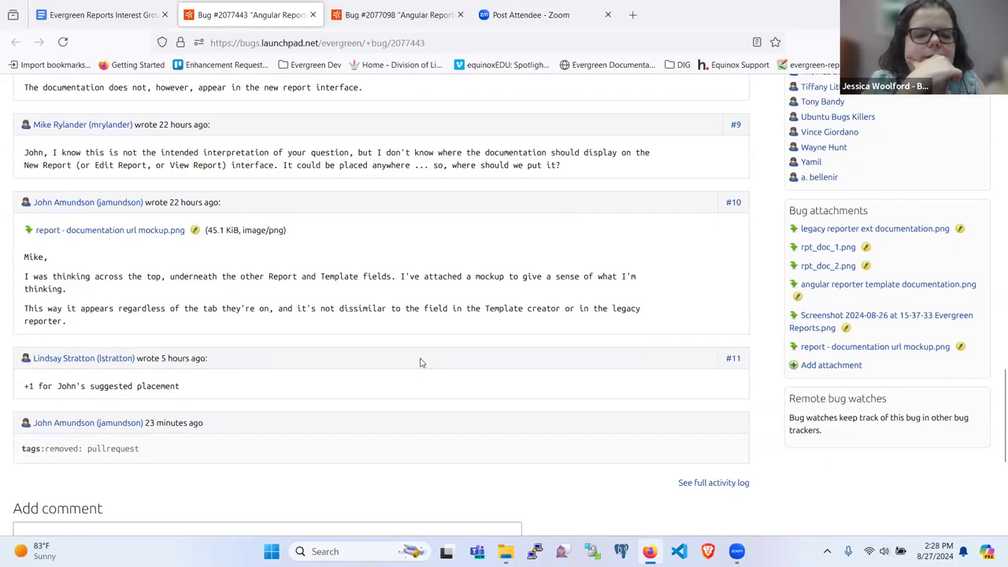
scroll(421, 362, up, 4)
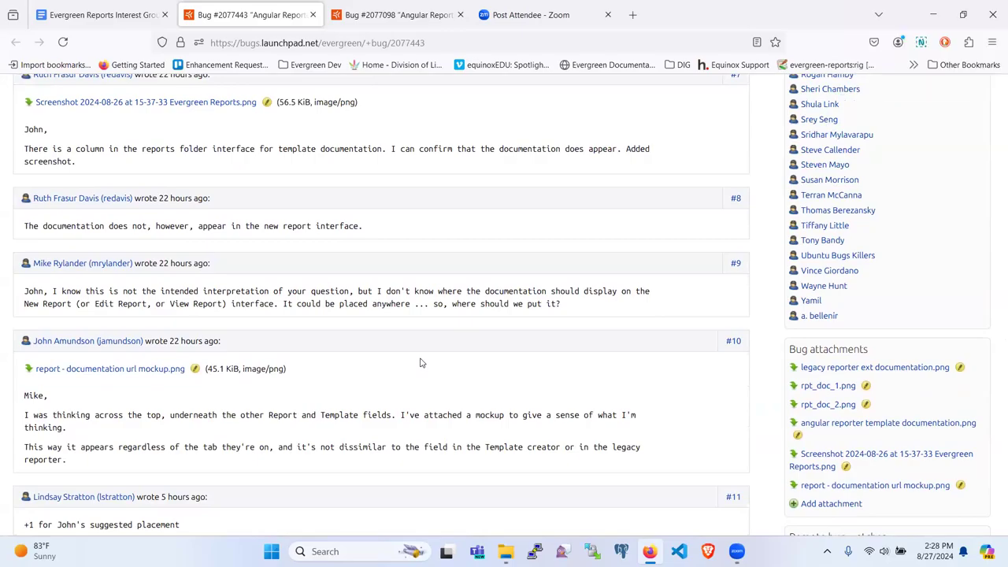
scroll(421, 362, up, 2)
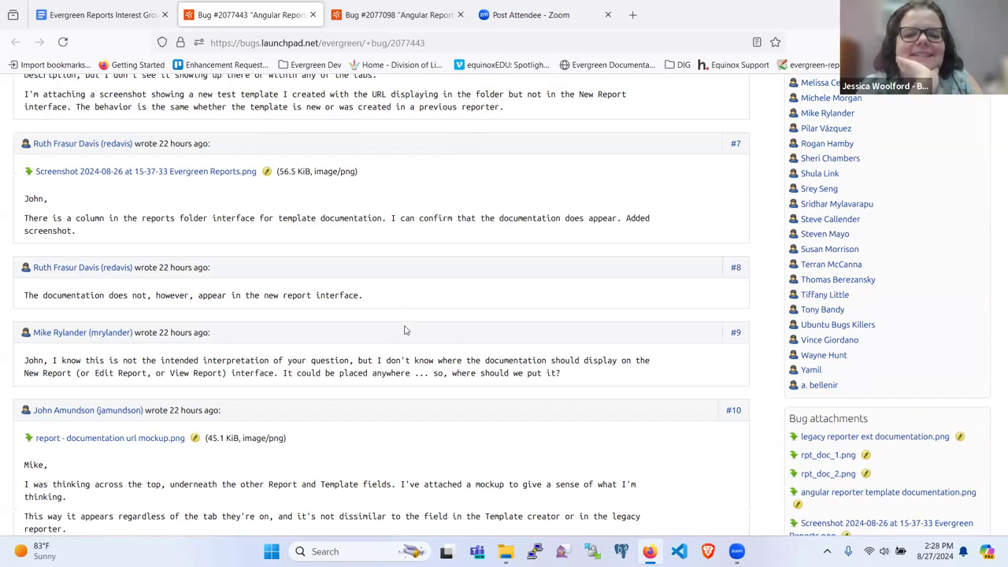
scroll(404, 330, down, 3)
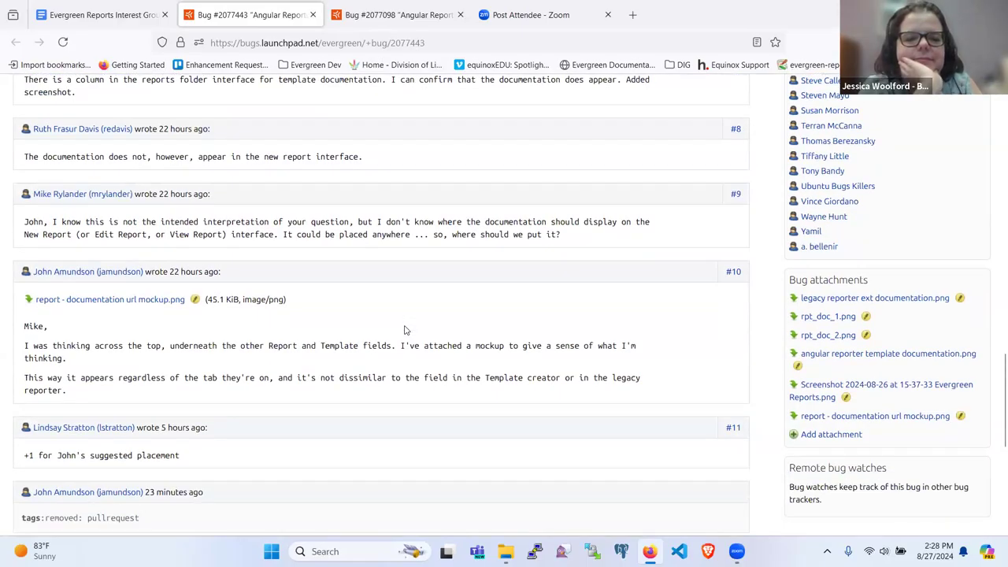
scroll(405, 330, up, 2)
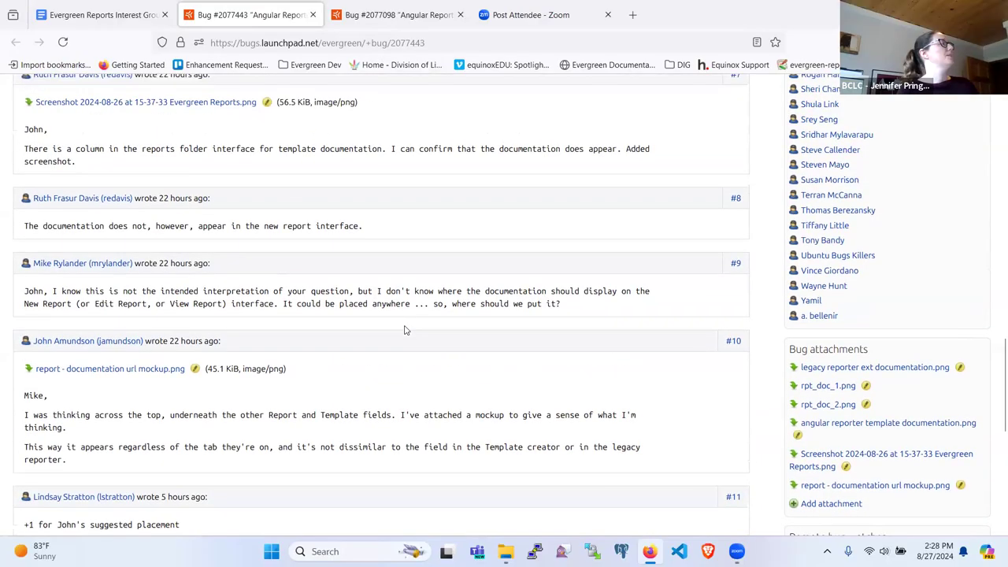
scroll(405, 330, up, 2)
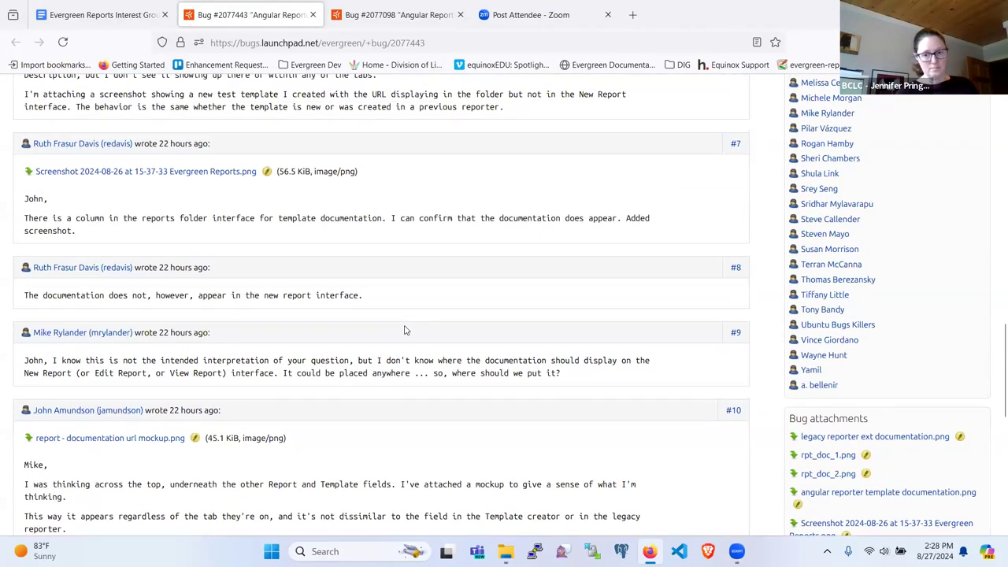
scroll(405, 330, up, 2)
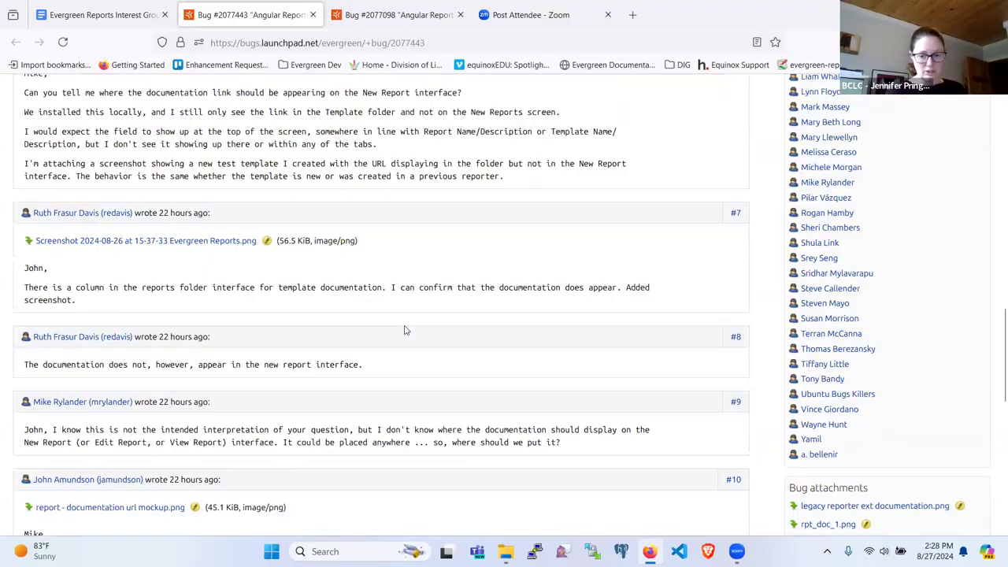
scroll(405, 330, up, 2)
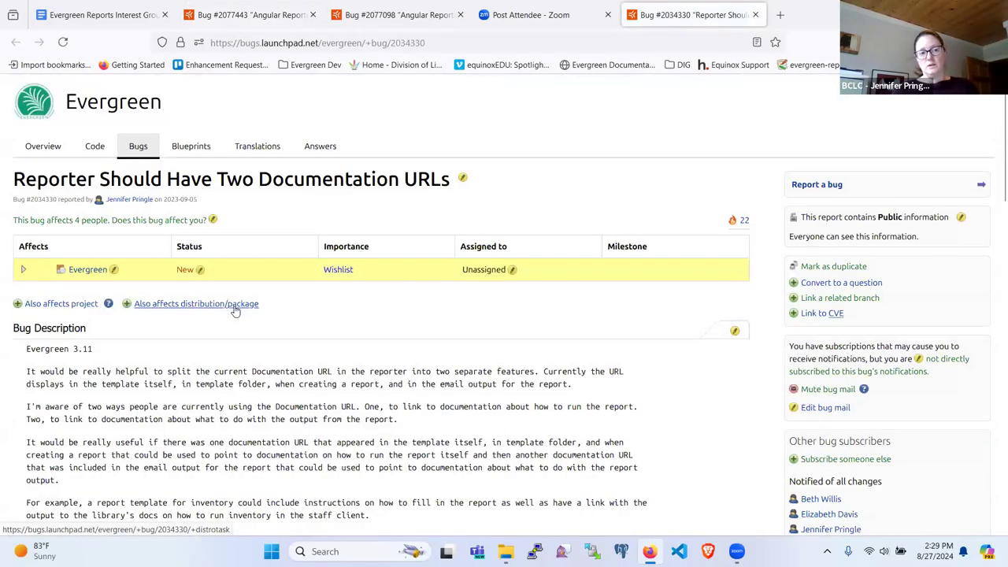
Read bug 2034330's description, select its page address, and go back to the meeting notes.
scroll(203, 391, down, 2)
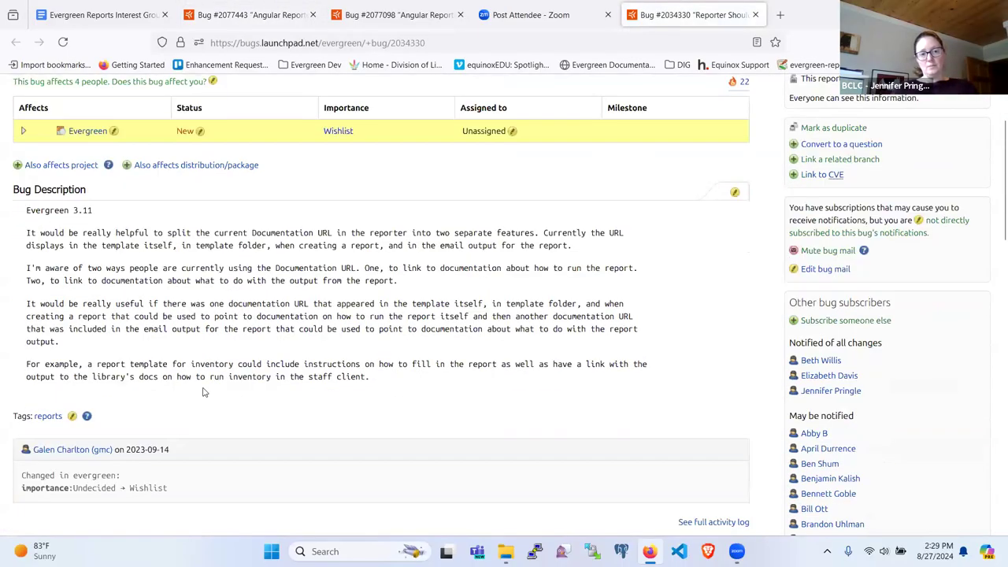
scroll(257, 376, down, 2)
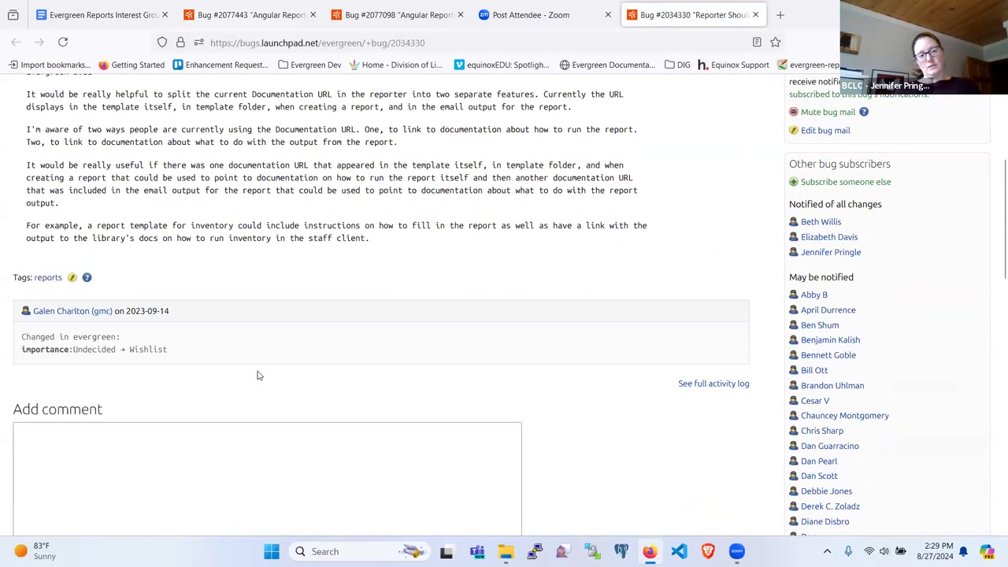
scroll(256, 375, up, 1)
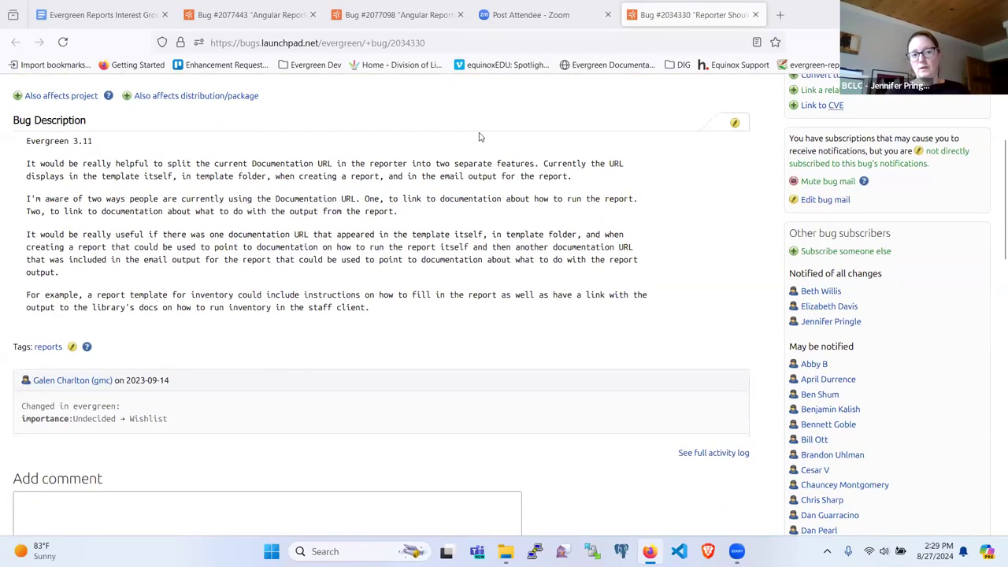
click(423, 41)
key(ctrl+c)
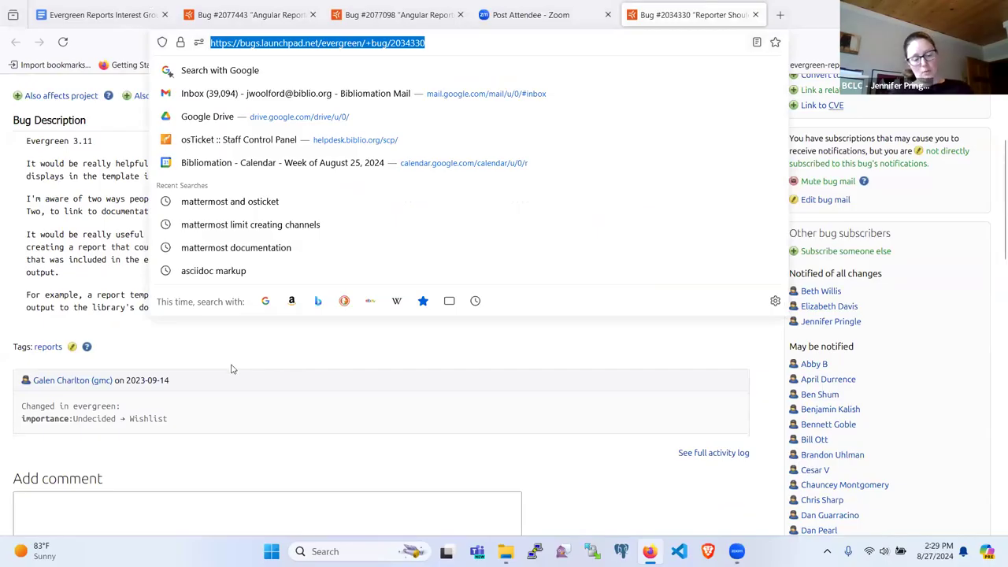
click(308, 357)
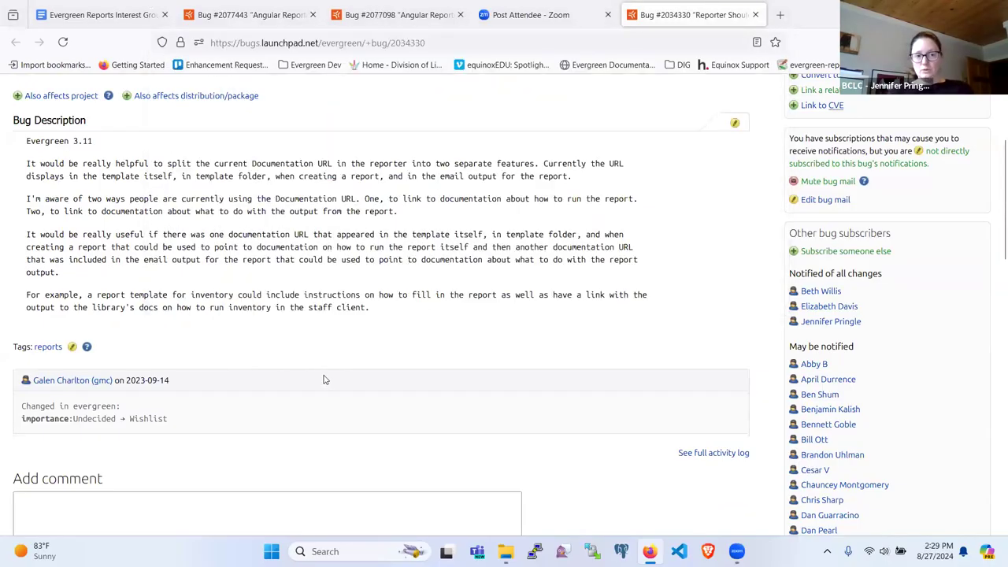
click(101, 14)
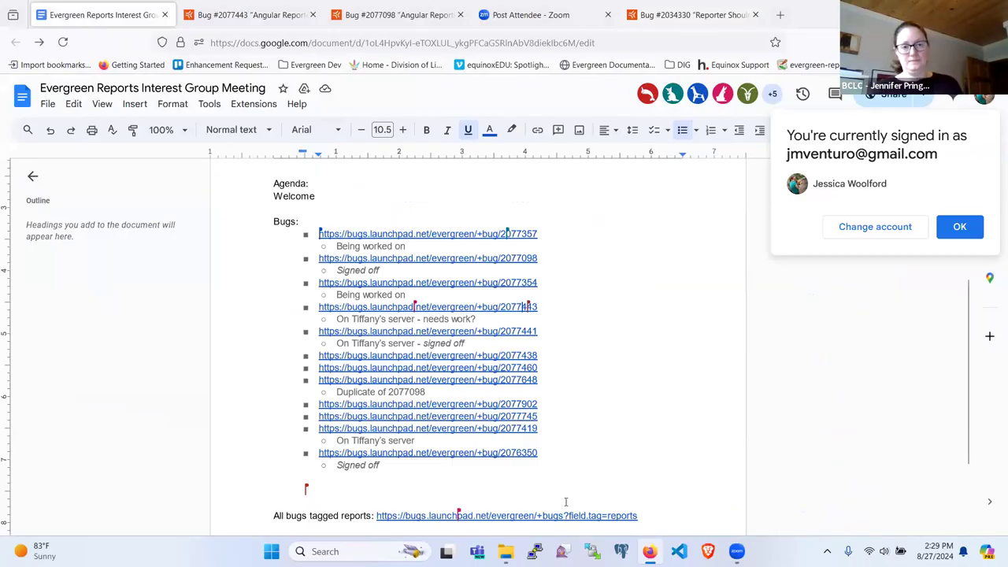
Add a non-italic top-level bullet after 'Signed off' containing the bug 2034330 link.
click(339, 485)
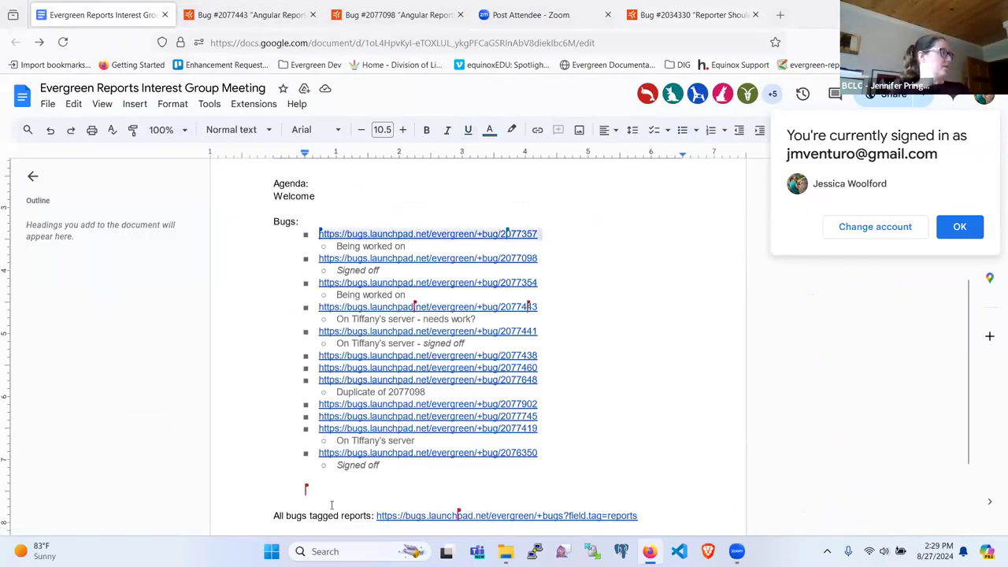
click(313, 476)
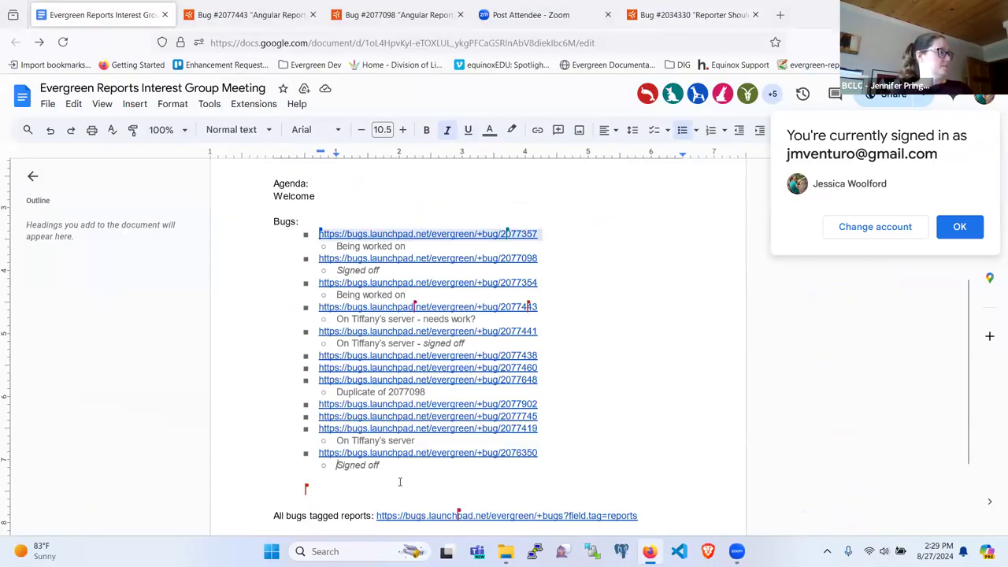
click(308, 505)
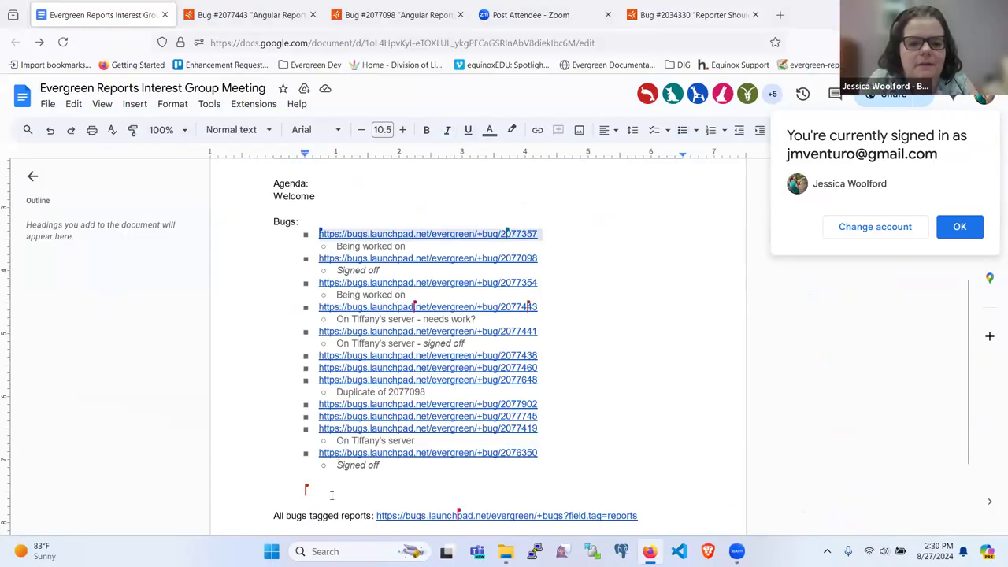
click(306, 471)
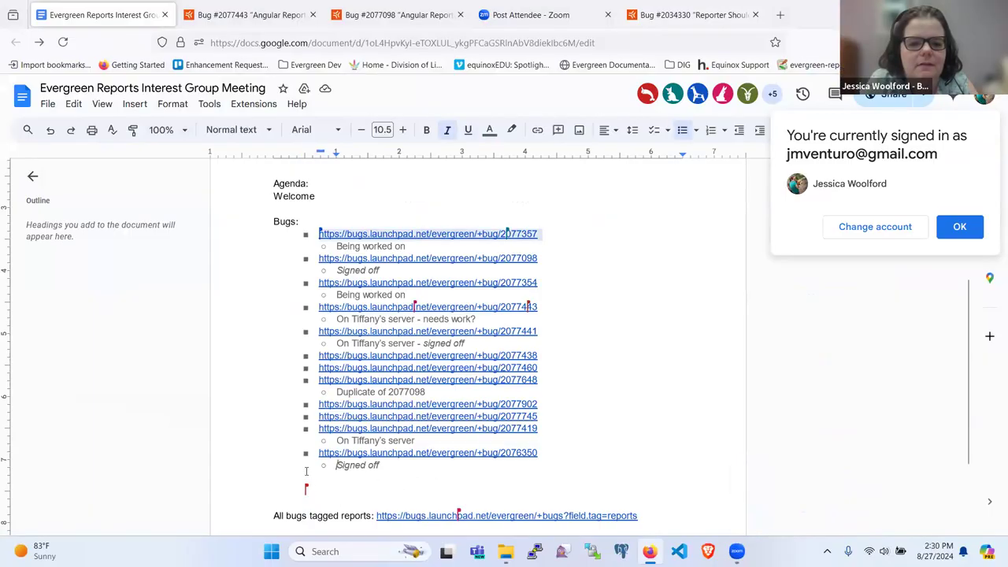
click(398, 470)
key(Return)
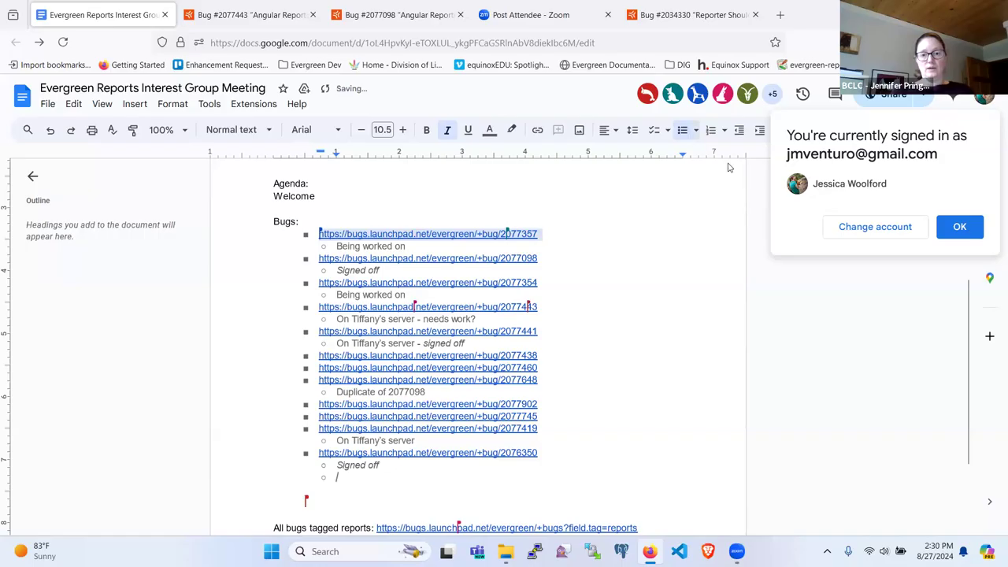
click(739, 132)
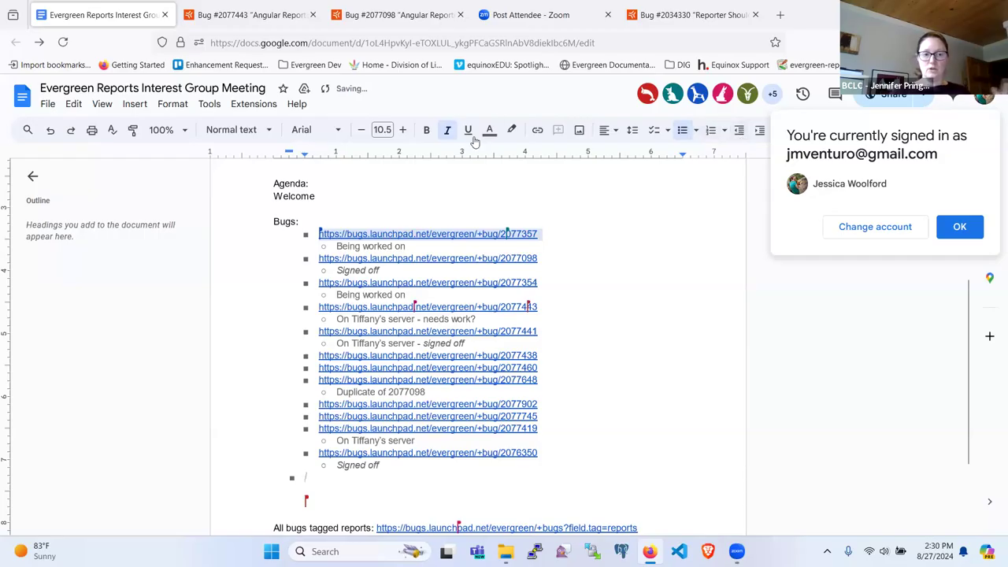
click(447, 131)
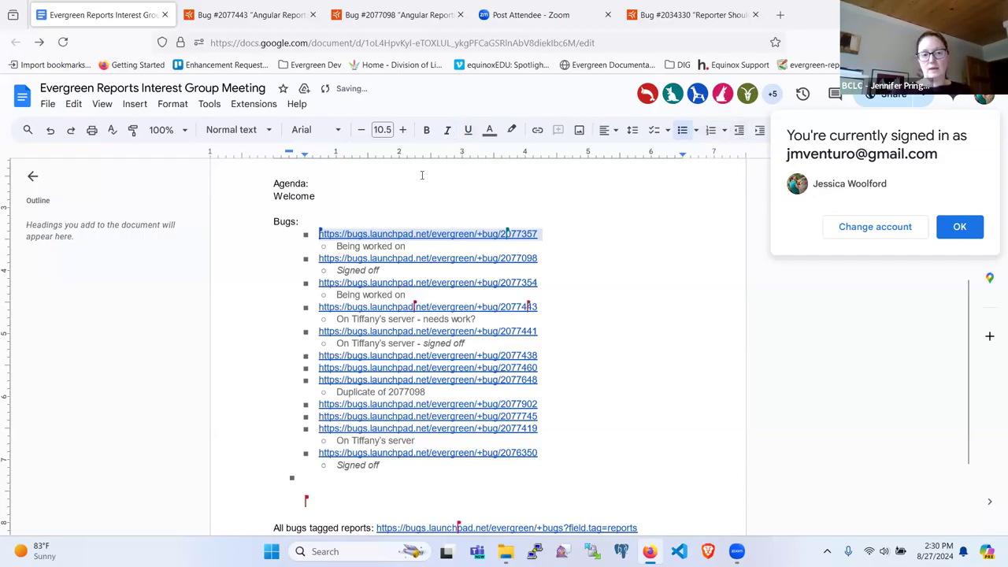
key(ctrl+v)
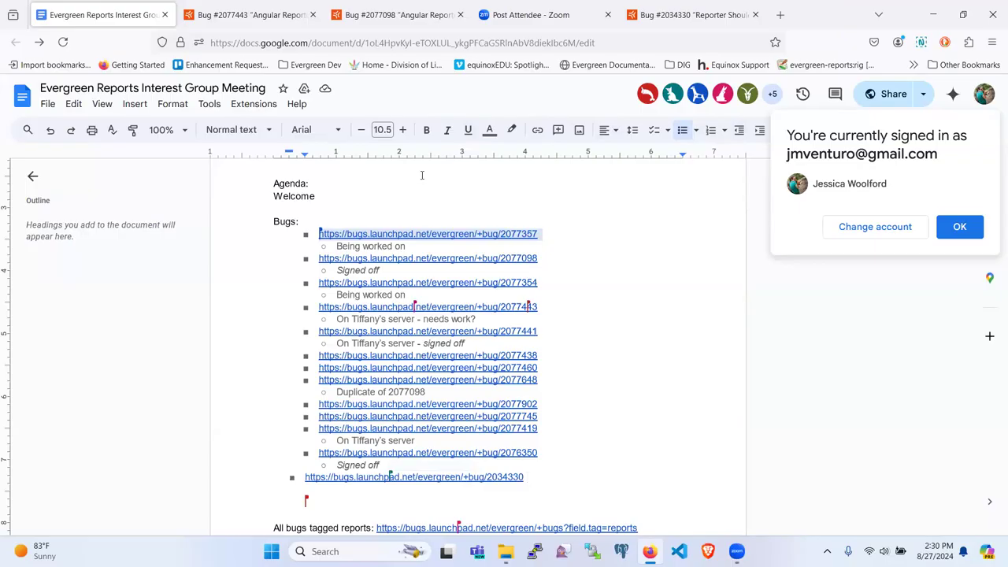
Check the bug 2034330 tab, then review bug 2077443's comments and its documentation URL mockup image.
click(248, 15)
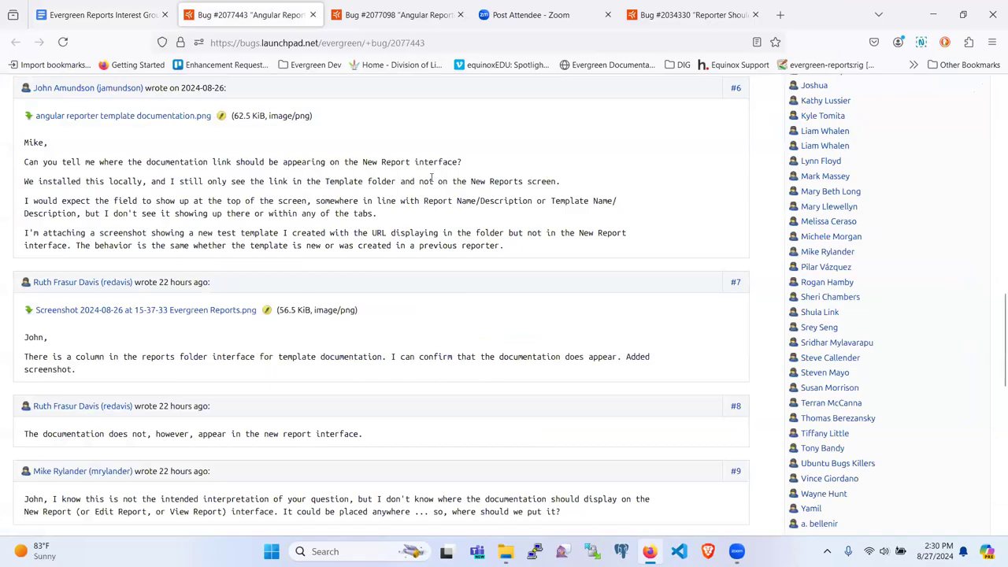
click(671, 5)
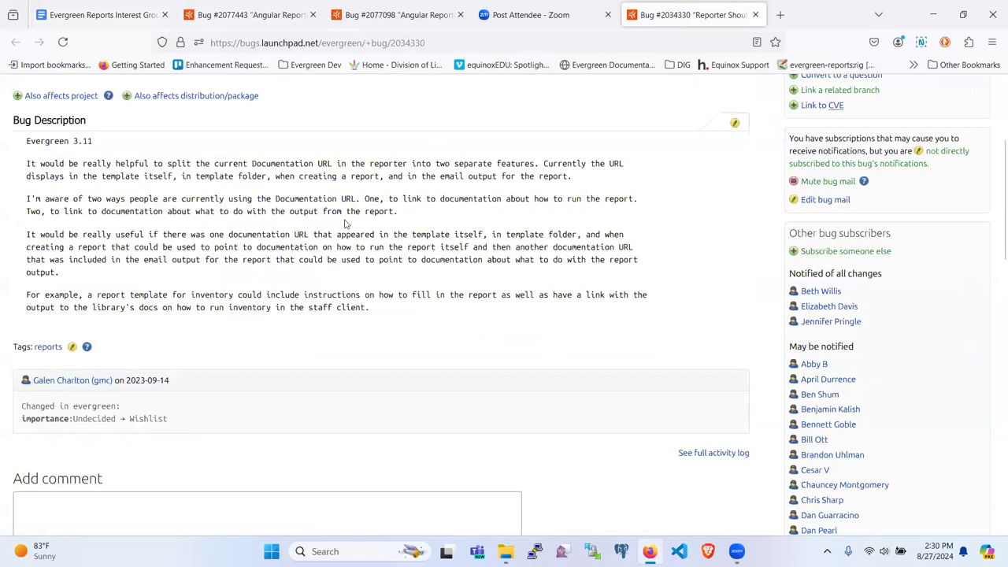
click(248, 14)
scroll(333, 312, down, 4)
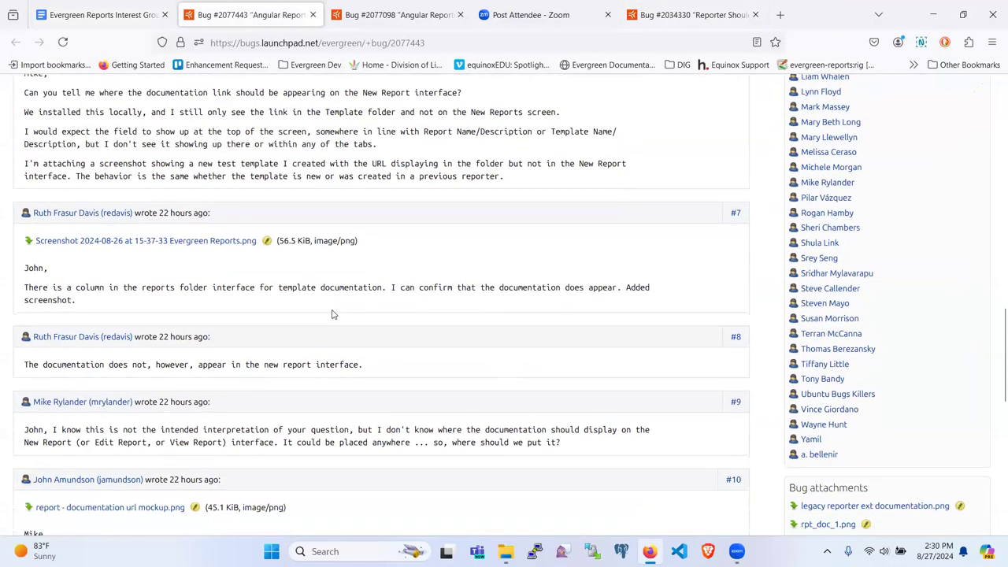
scroll(332, 314, down, 2)
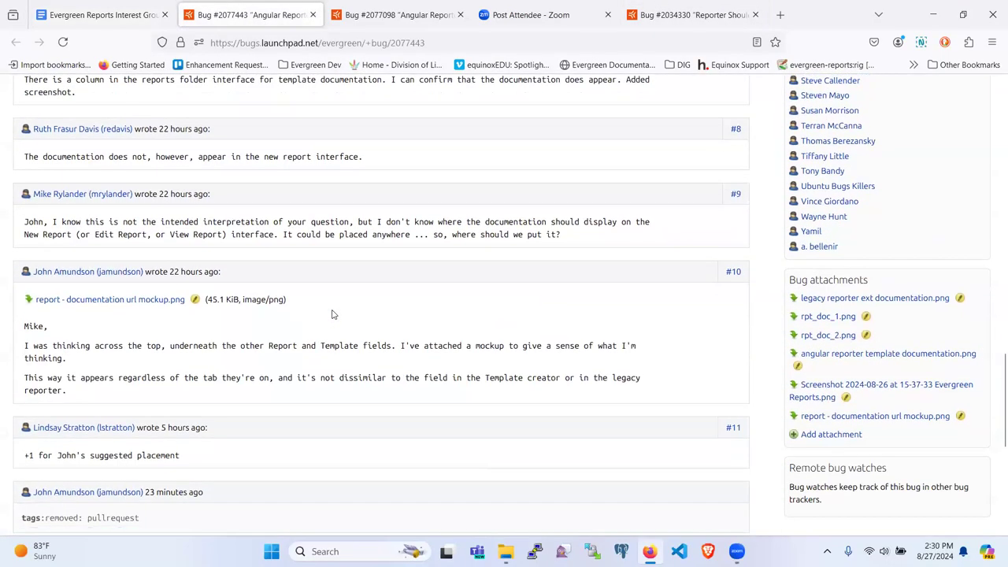
scroll(333, 313, down, 2)
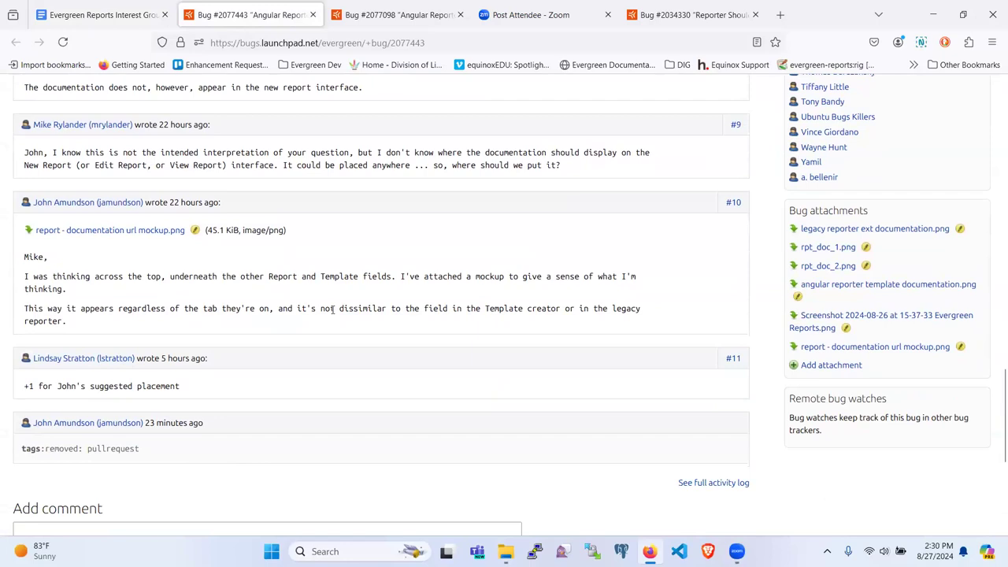
click(152, 230)
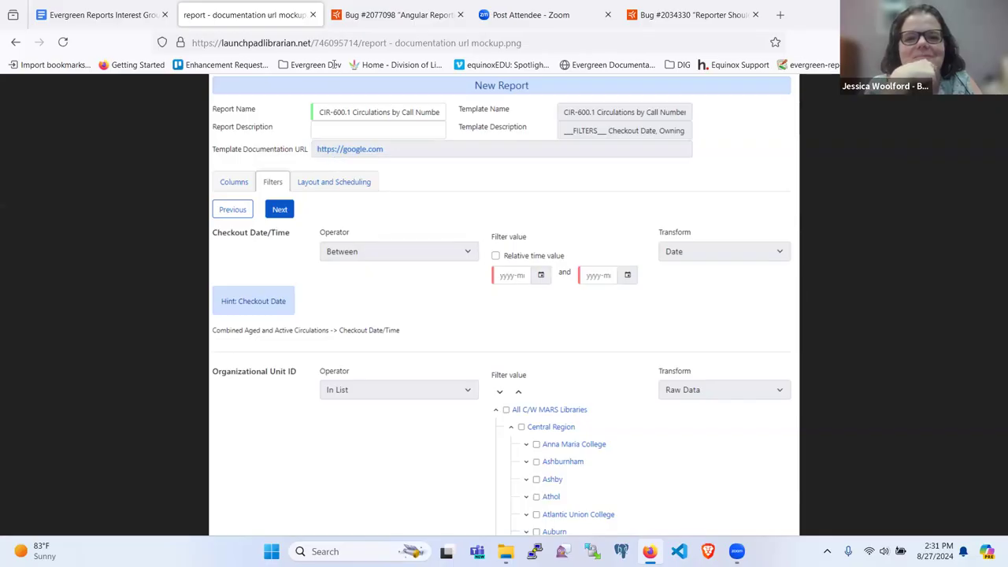
click(16, 42)
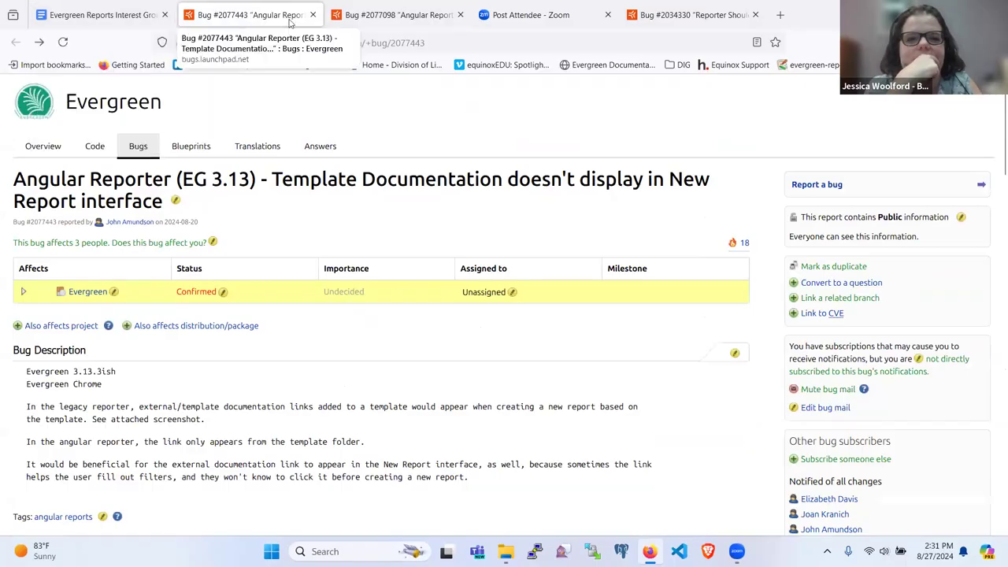
Glance at bug 2077098, then return to the meeting notes and preview the 2077441 link.
click(367, 22)
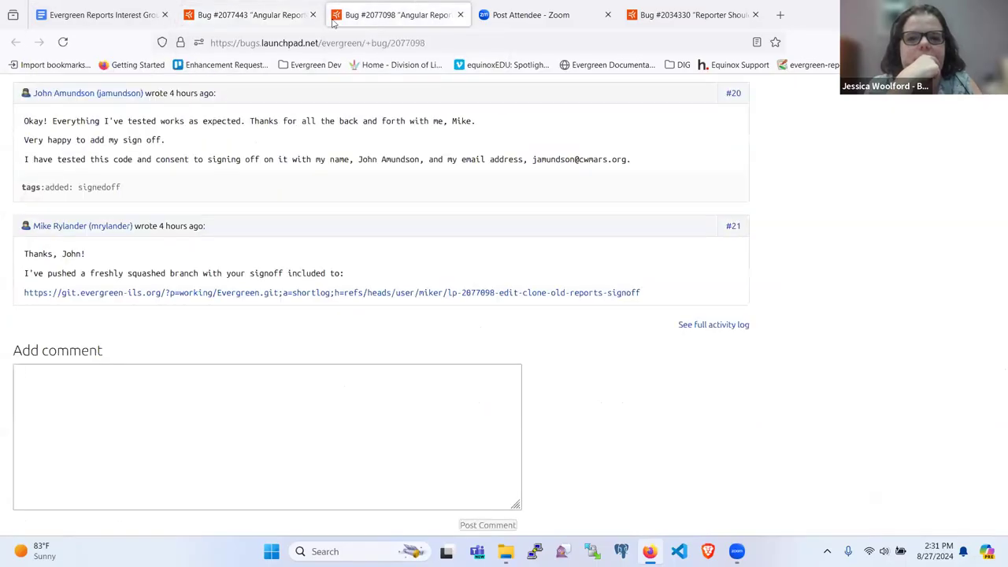
click(69, 9)
scroll(275, 249, down, 2)
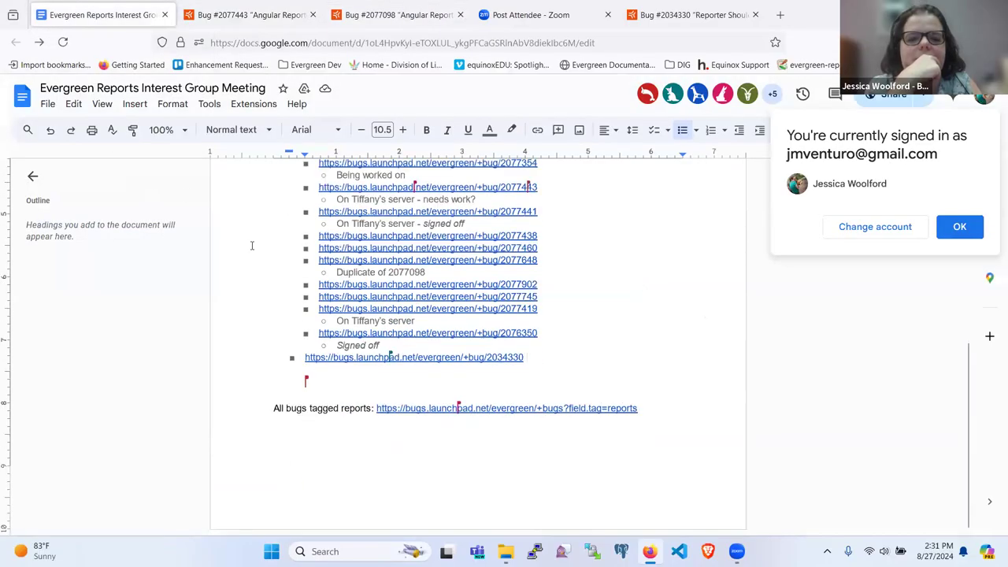
scroll(381, 296, up, 1)
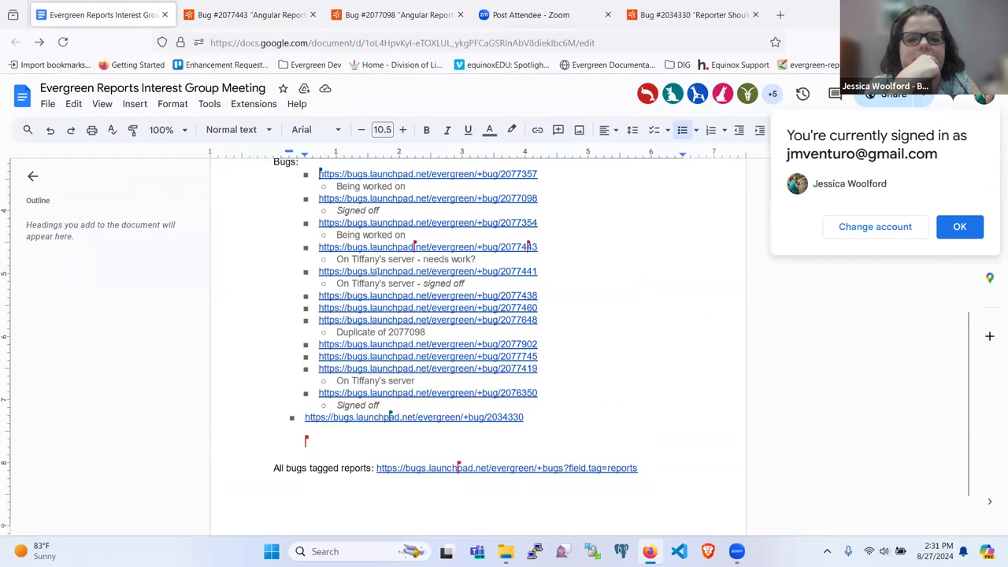
click(378, 271)
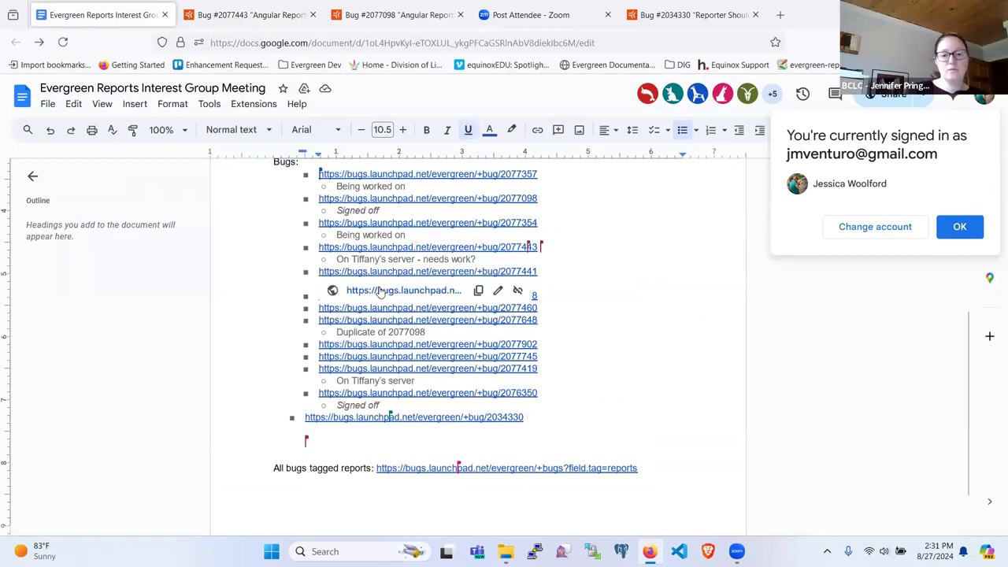
click(380, 290)
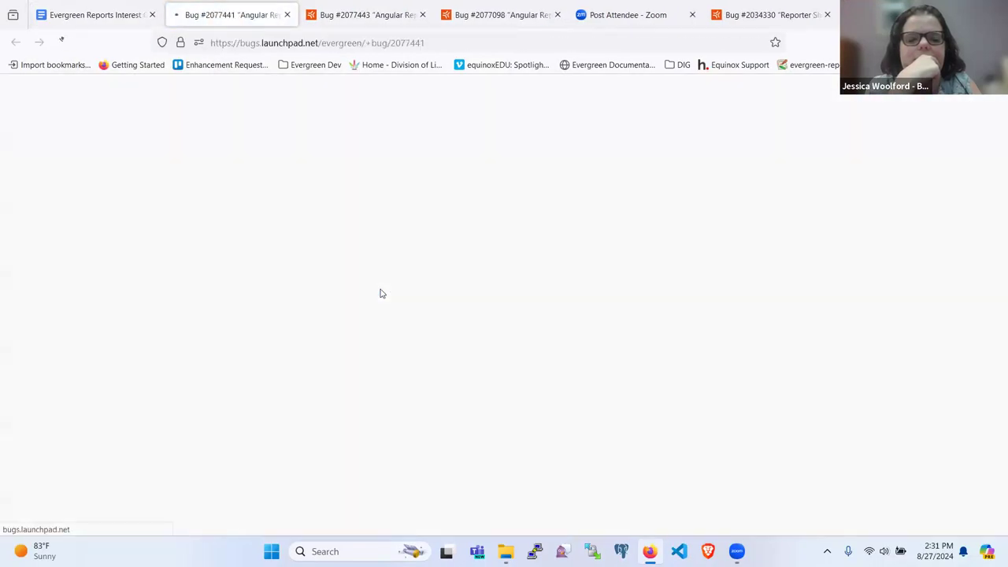
scroll(356, 217, down, 1)
scroll(356, 216, down, 1)
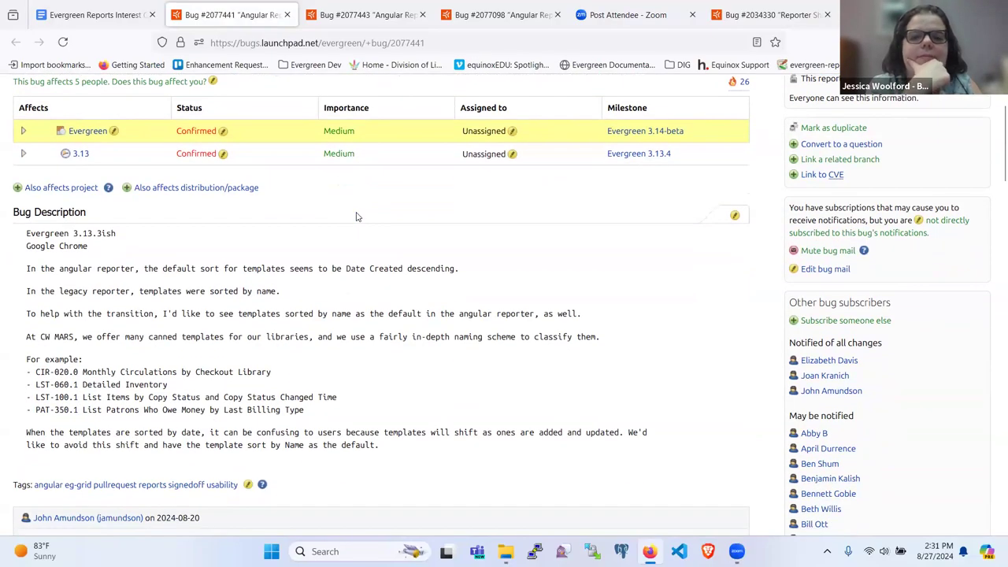
scroll(325, 316, down, 2)
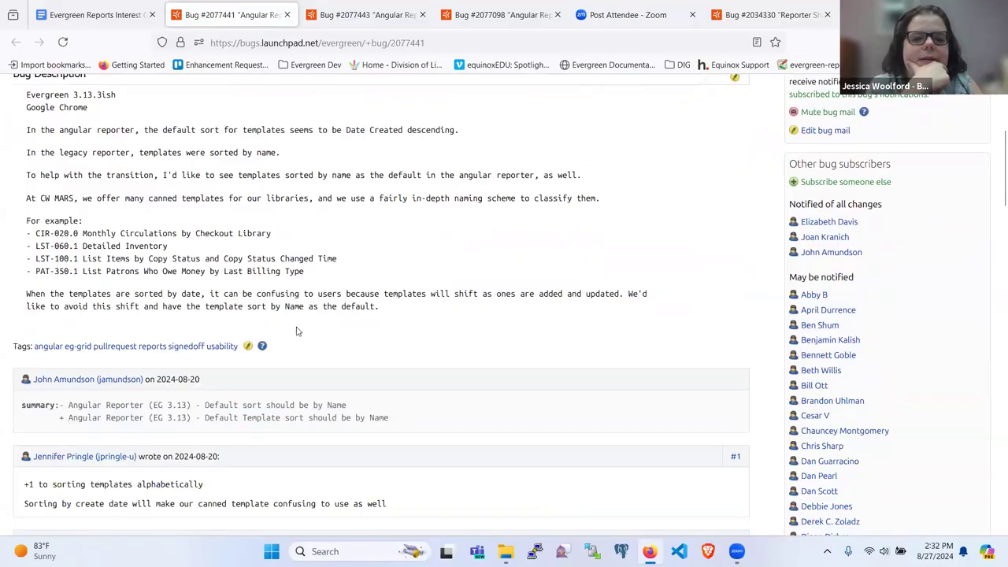
scroll(308, 332, down, 3)
scroll(309, 331, down, 3)
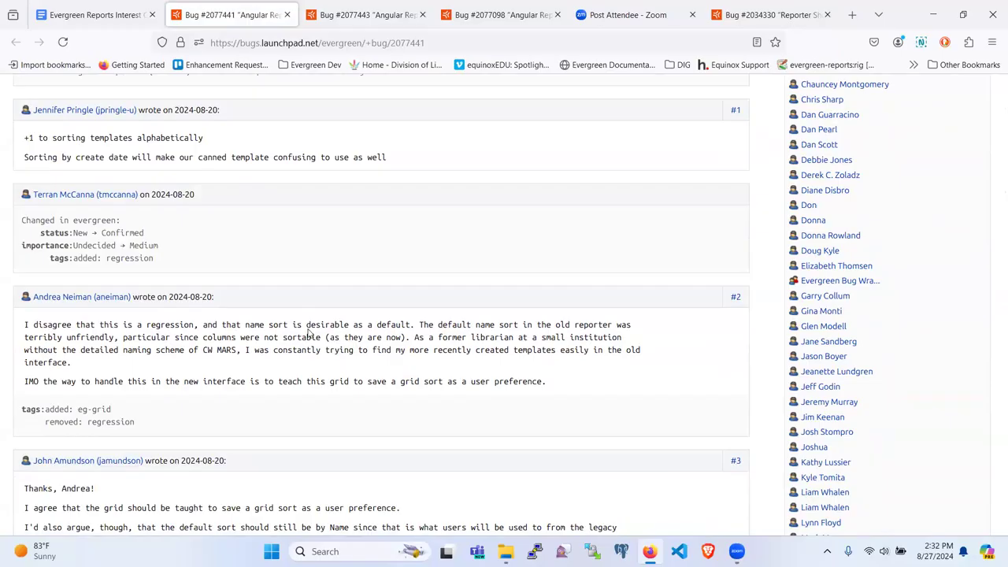
scroll(309, 331, down, 3)
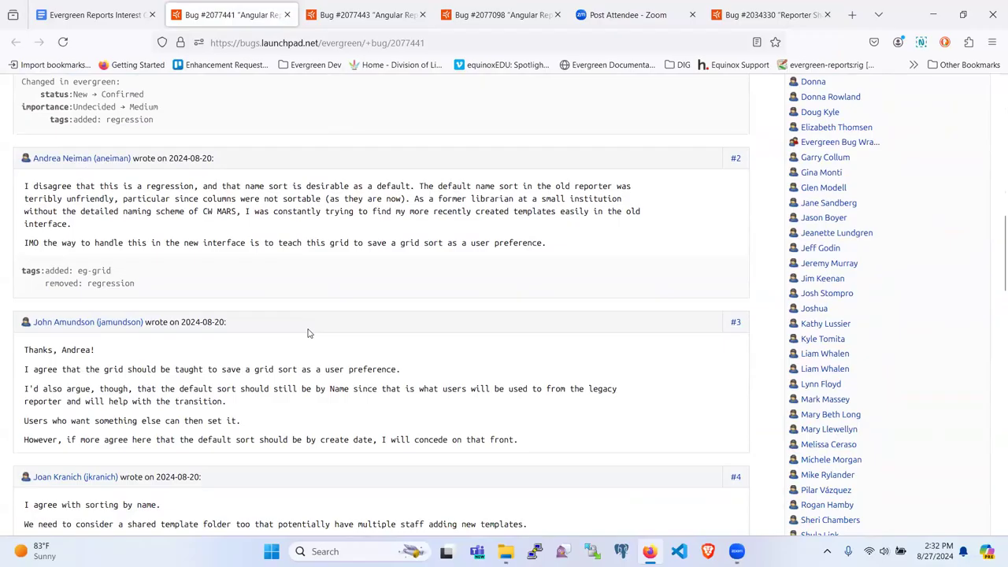
scroll(309, 333, down, 2)
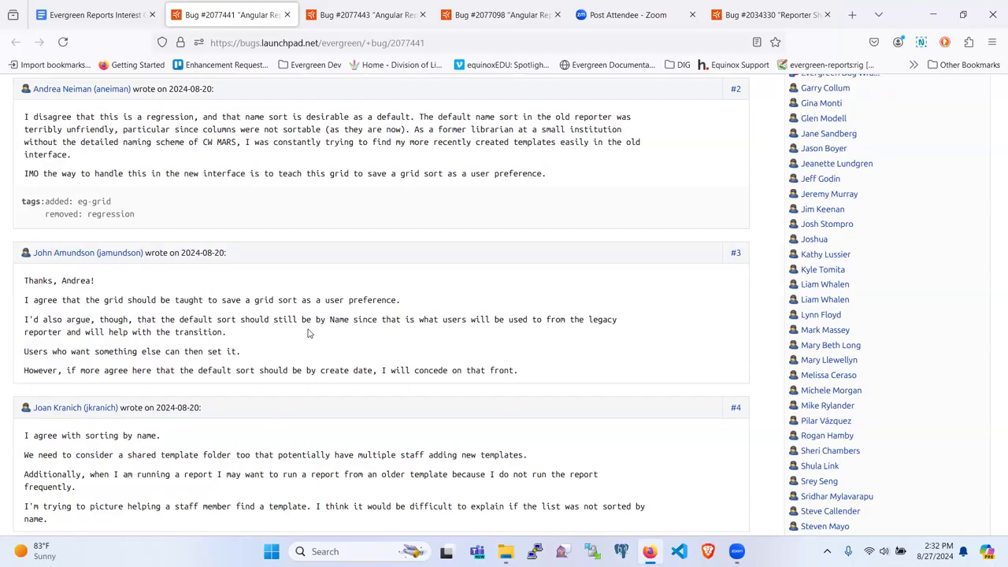
scroll(309, 333, down, 1)
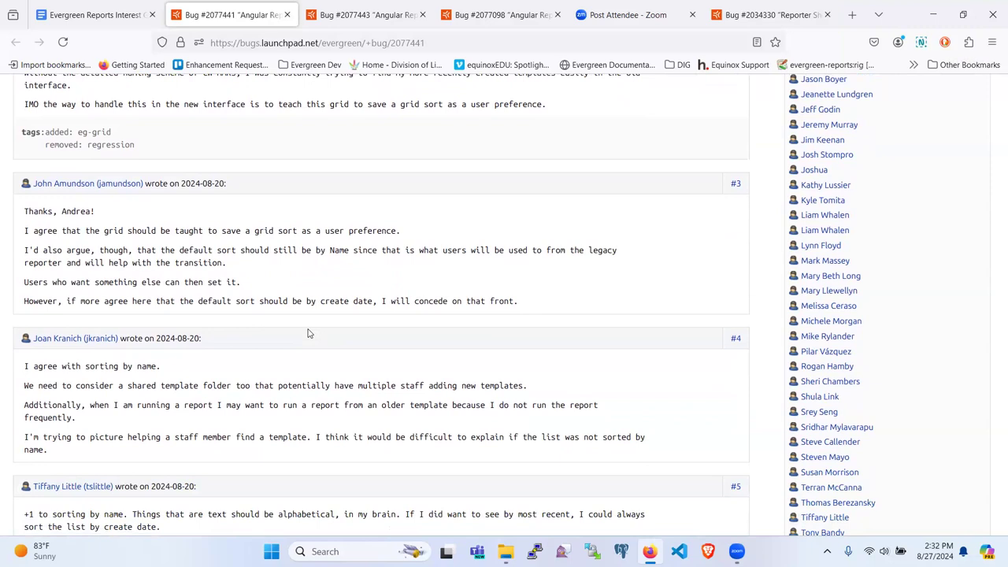
scroll(308, 333, down, 2)
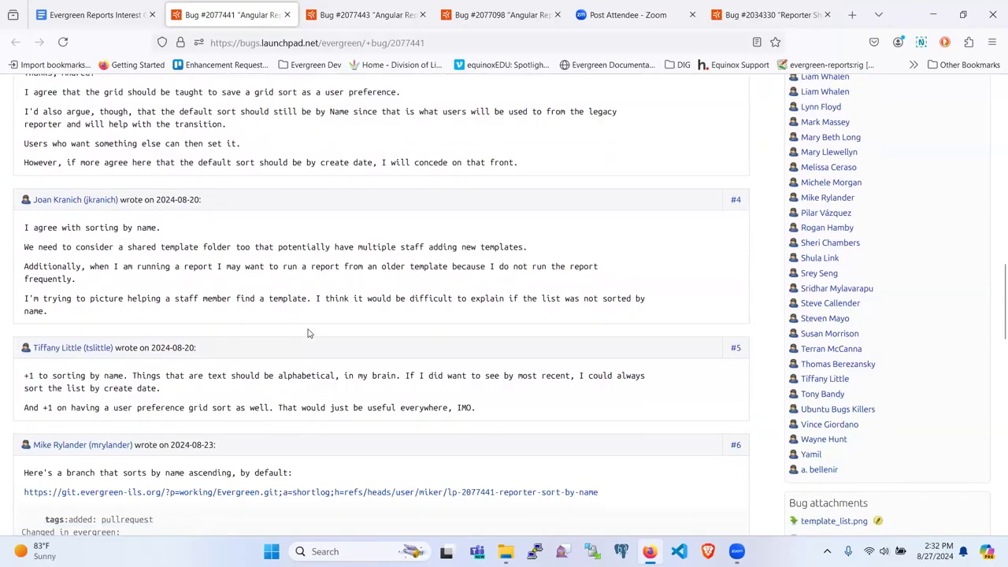
scroll(308, 333, down, 1)
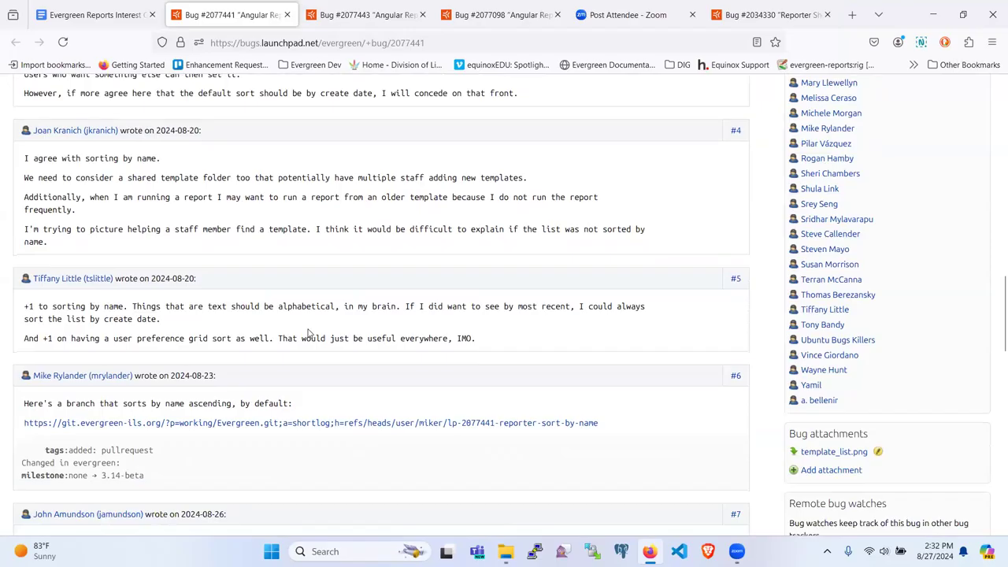
scroll(308, 333, down, 1)
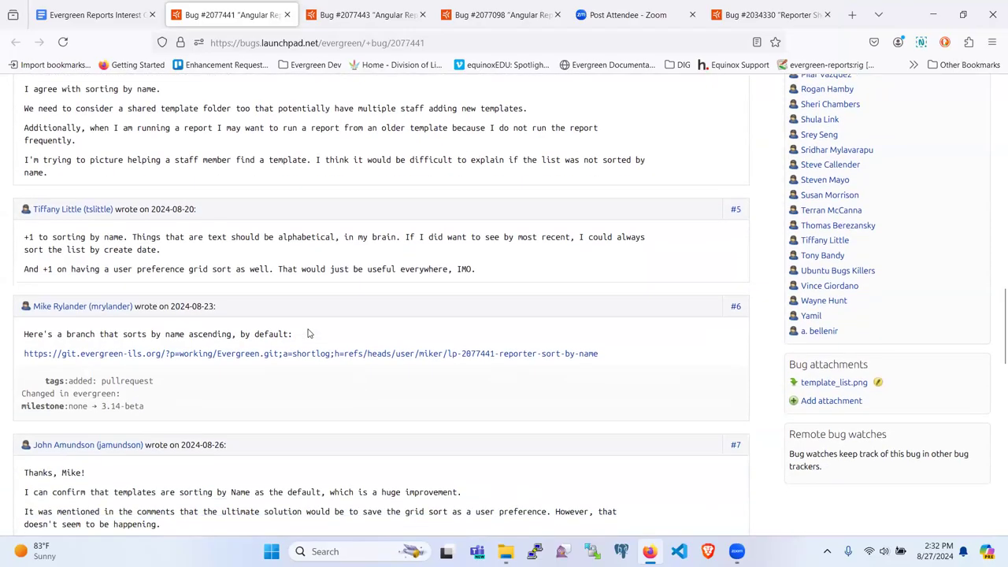
scroll(308, 333, down, 2)
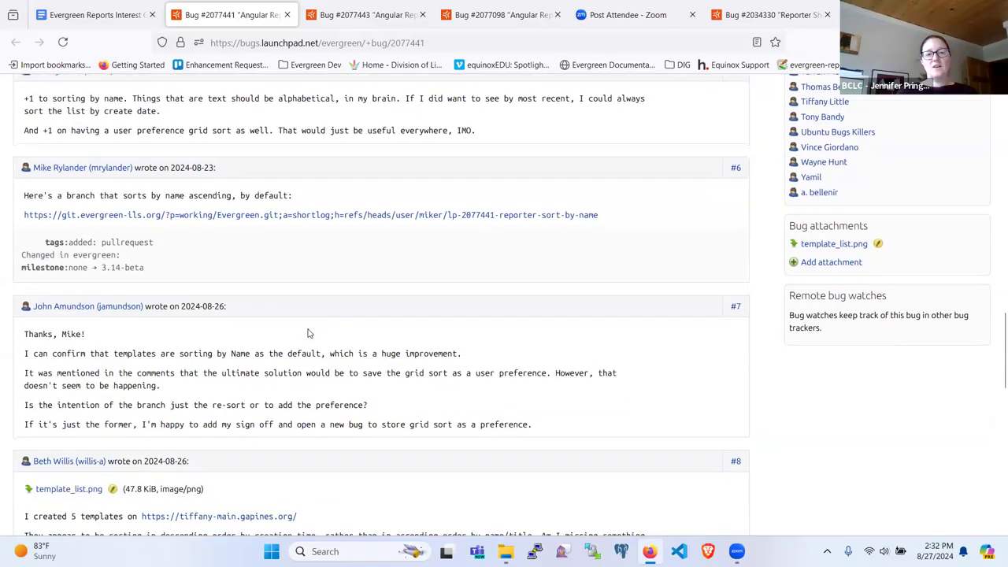
scroll(309, 333, down, 4)
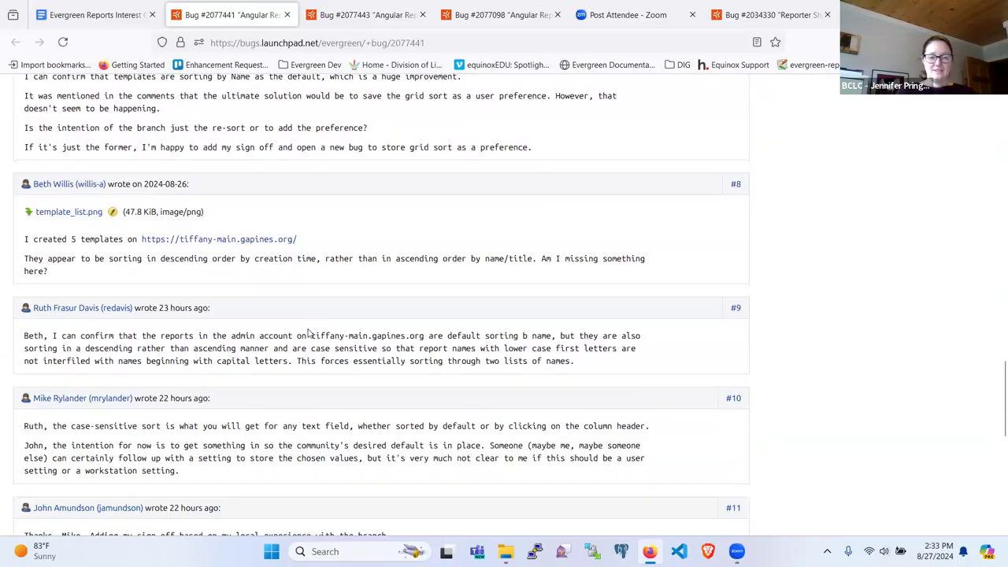
scroll(308, 333, down, 1)
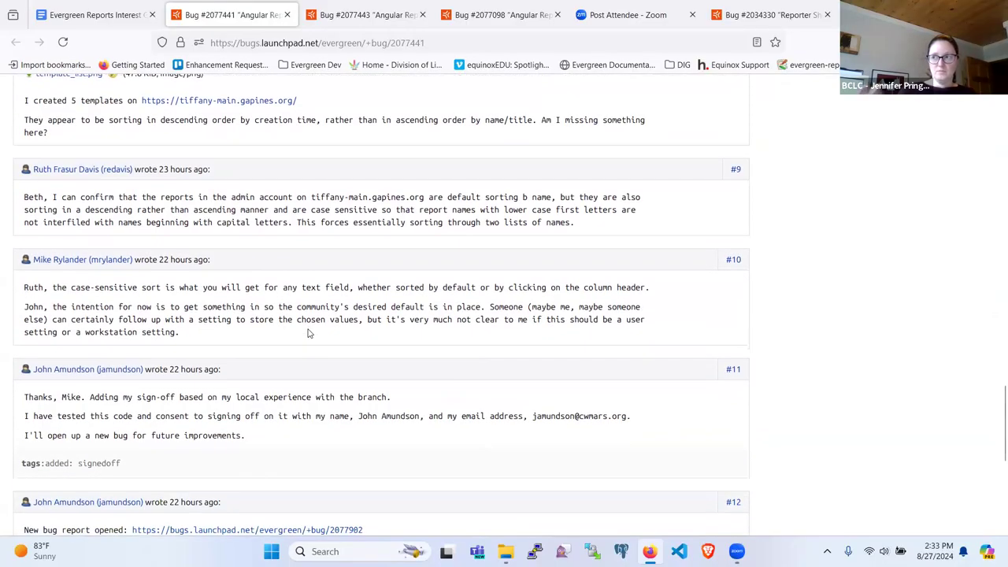
scroll(309, 333, down, 1)
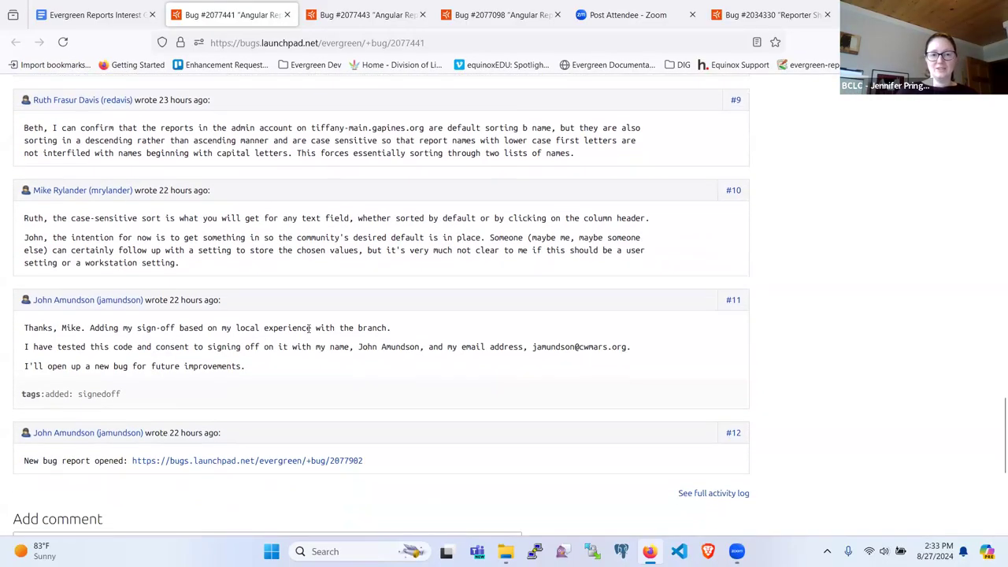
scroll(309, 331, down, 1)
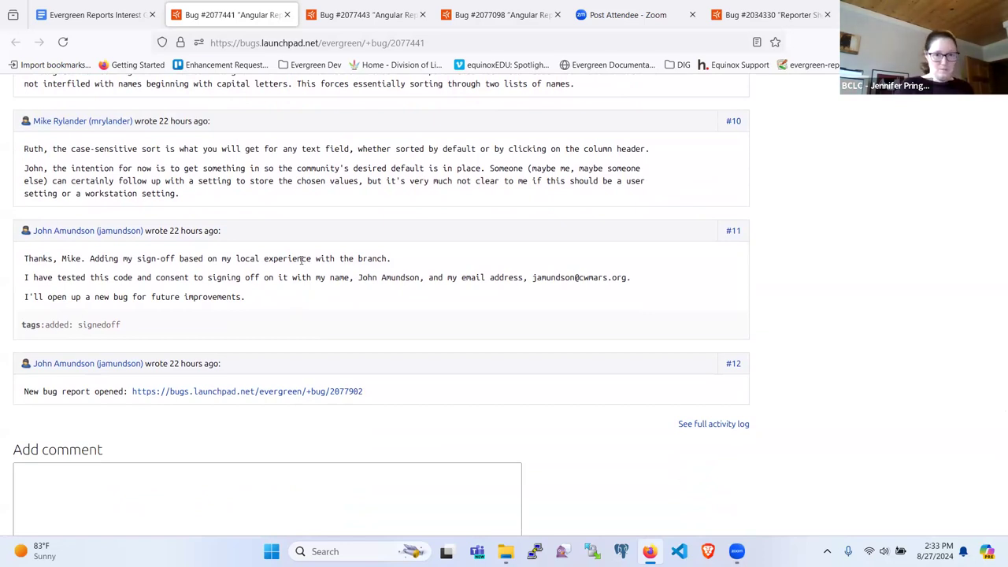
scroll(321, 276, up, 3)
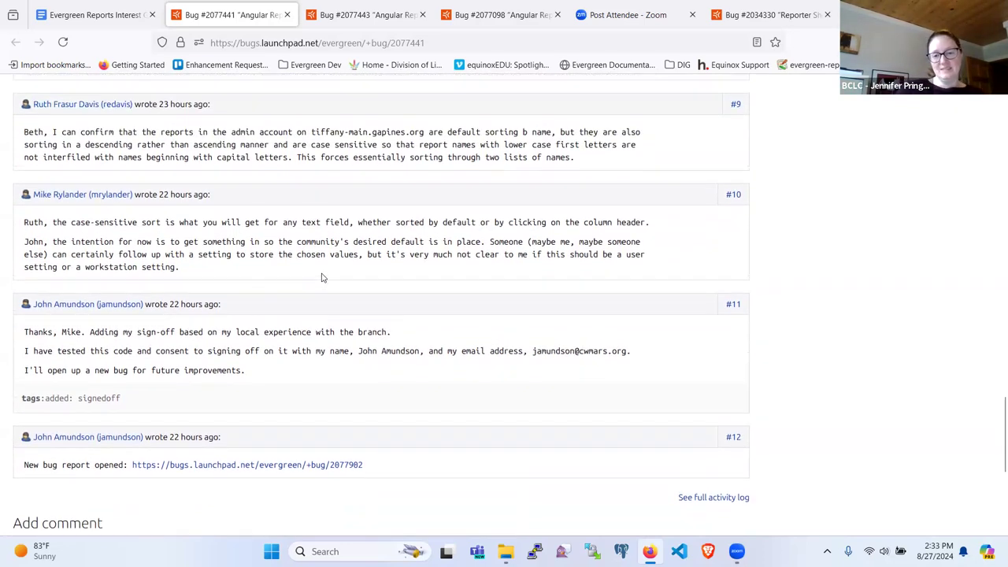
scroll(321, 277, up, 3)
scroll(329, 320, down, 4)
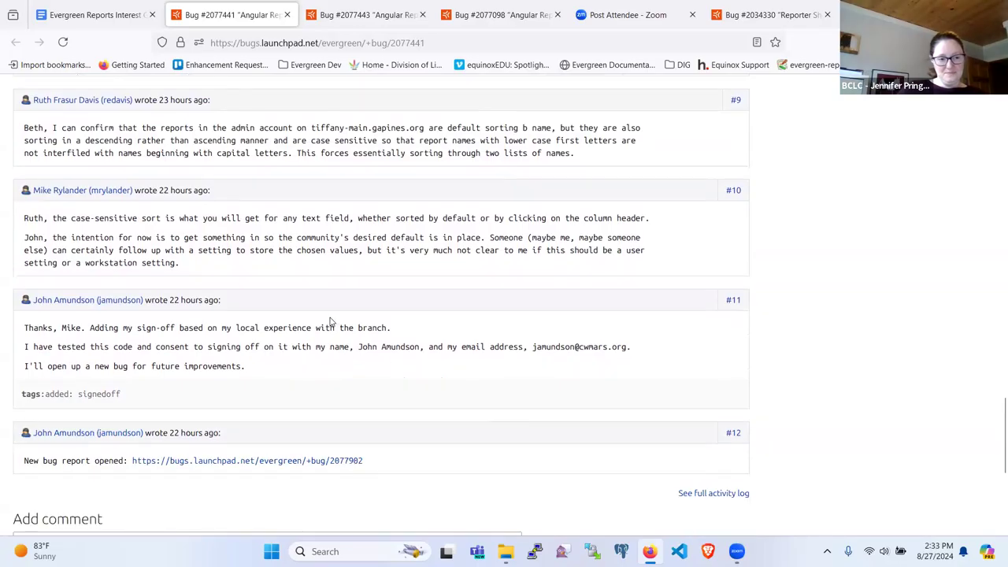
scroll(329, 321, down, 5)
scroll(329, 322, up, 7)
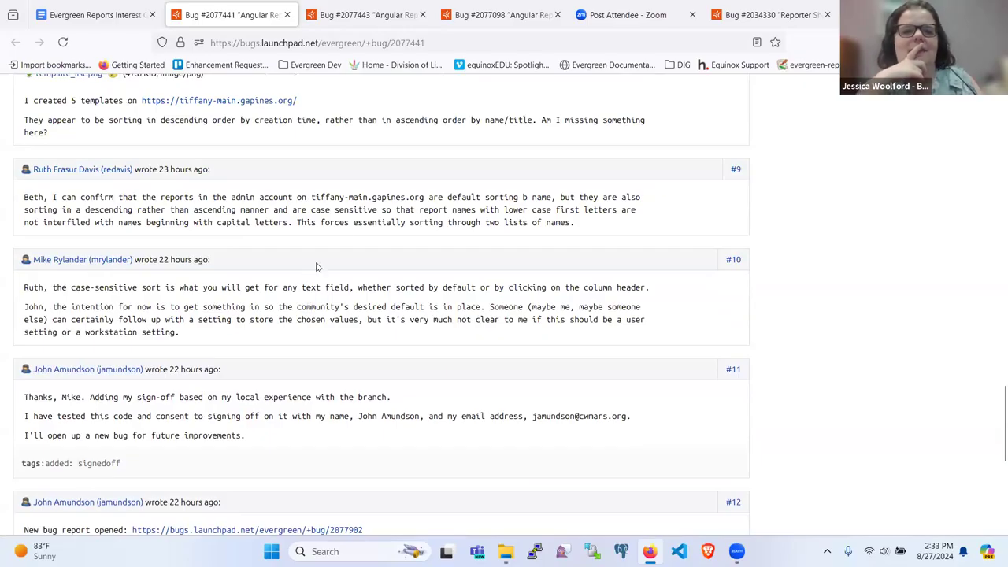
mouse_move(364, 16)
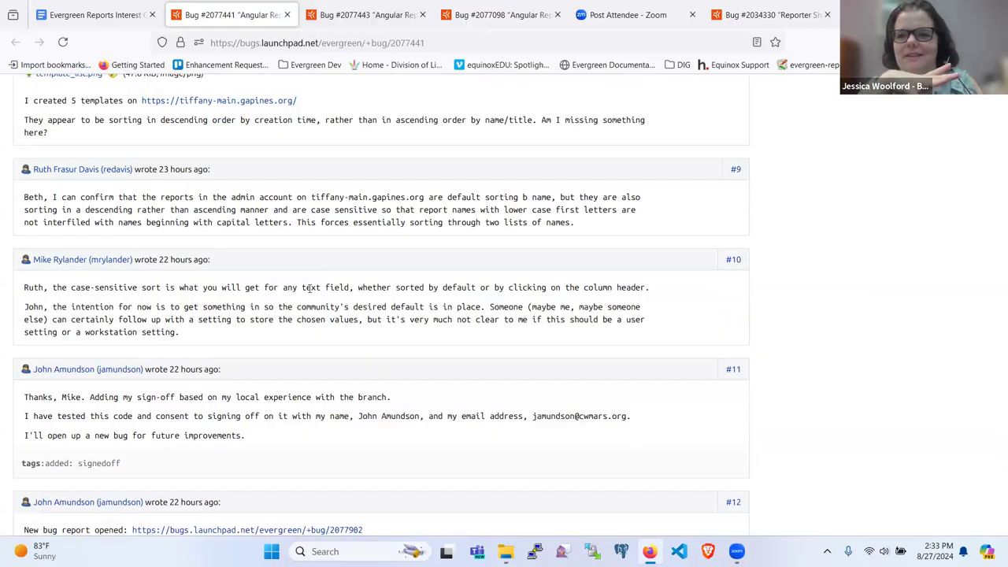
scroll(310, 288, down, 2)
scroll(310, 288, up, 2)
scroll(309, 289, down, 1)
scroll(309, 288, down, 1)
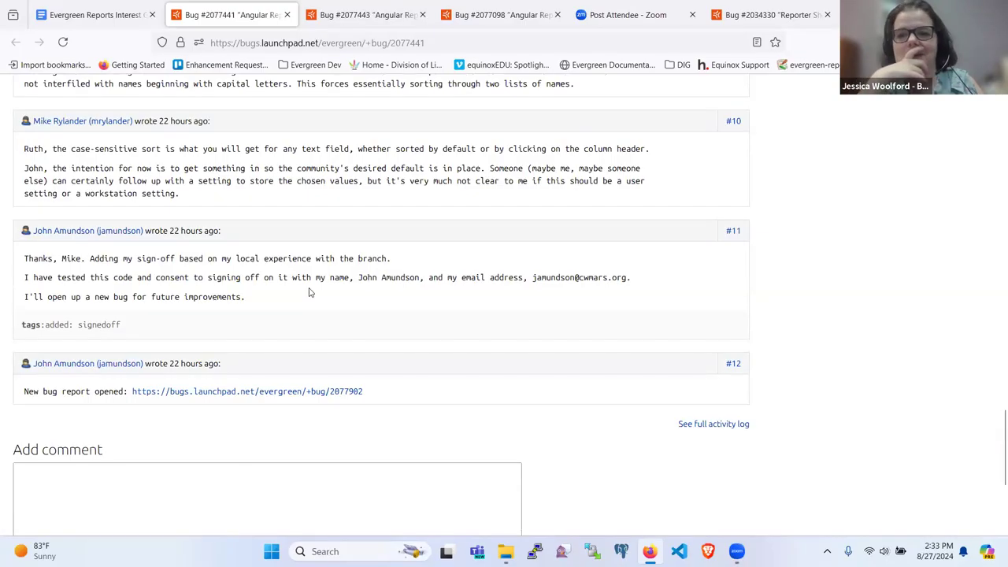
scroll(309, 292, down, 1)
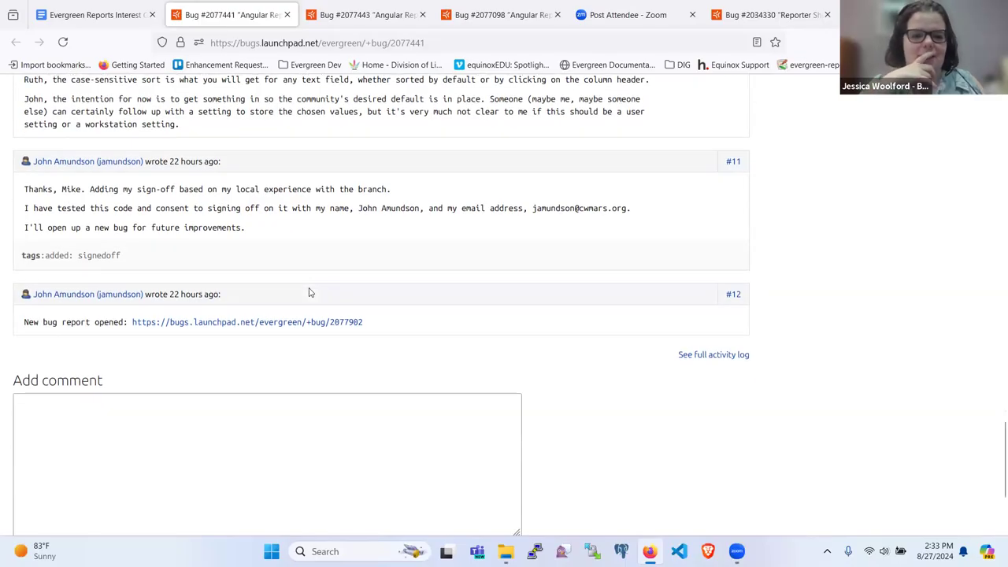
scroll(309, 293, down, 1)
scroll(309, 290, up, 2)
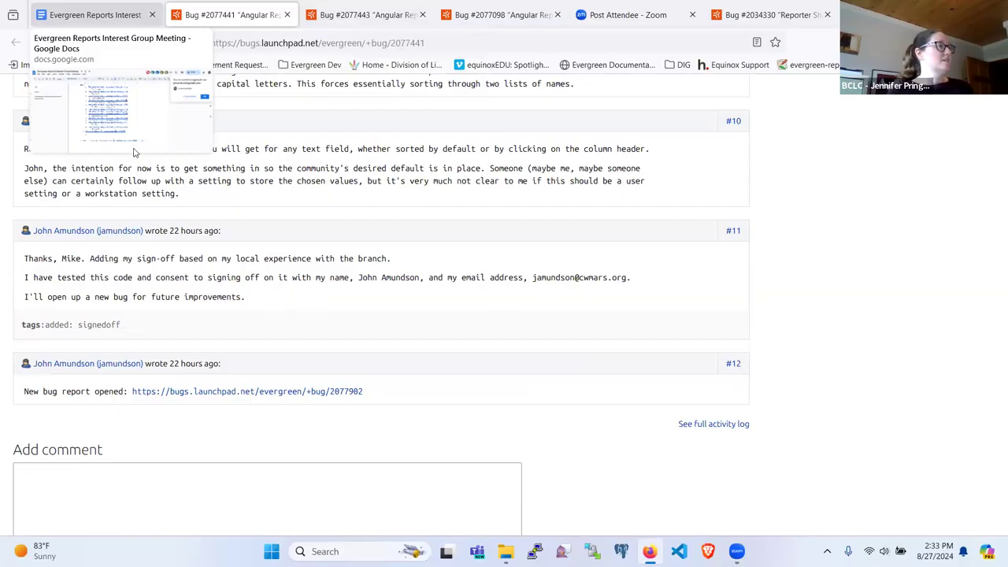
Return to the meeting notes, scan the Bugs list, and bring up the bug 2077438 link.
click(100, 11)
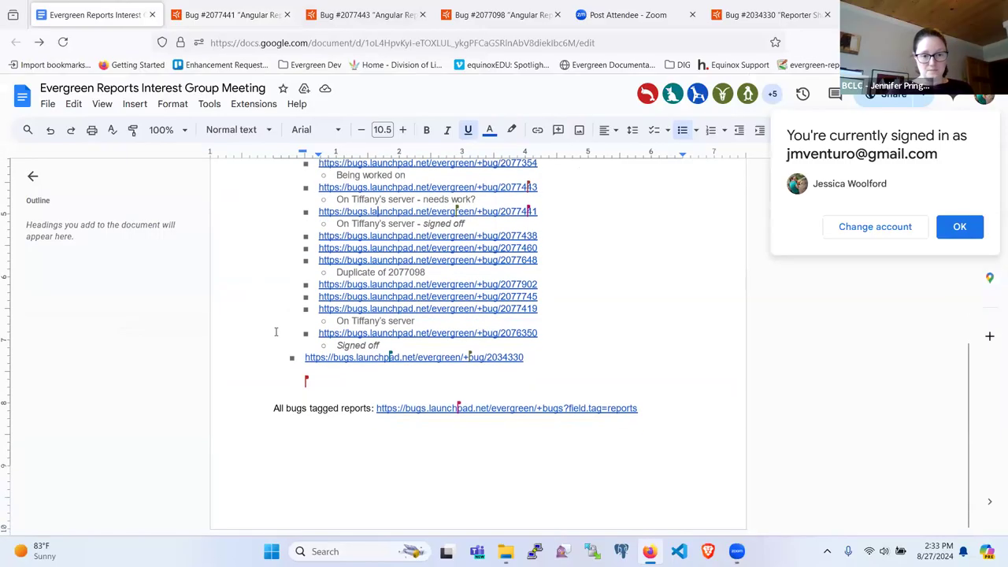
scroll(267, 334, up, 3)
scroll(367, 366, down, 2)
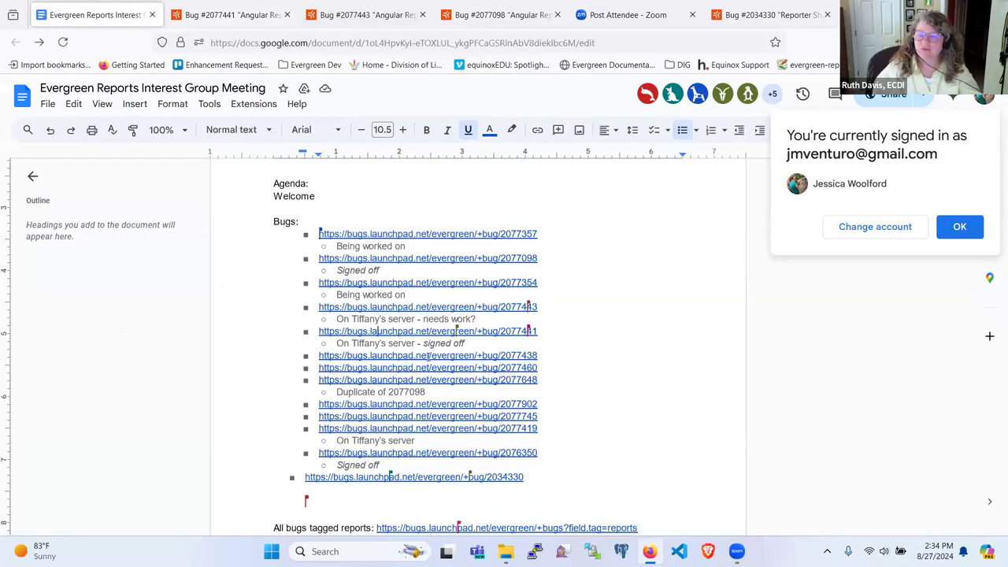
click(427, 357)
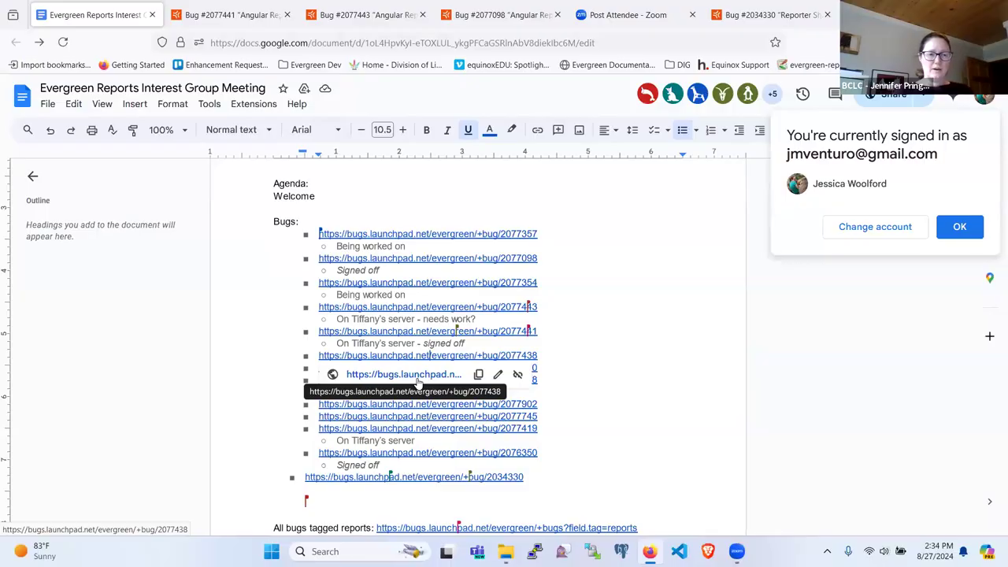
Return to bug 2077441 and scroll up to its title and Affects table.
click(236, 11)
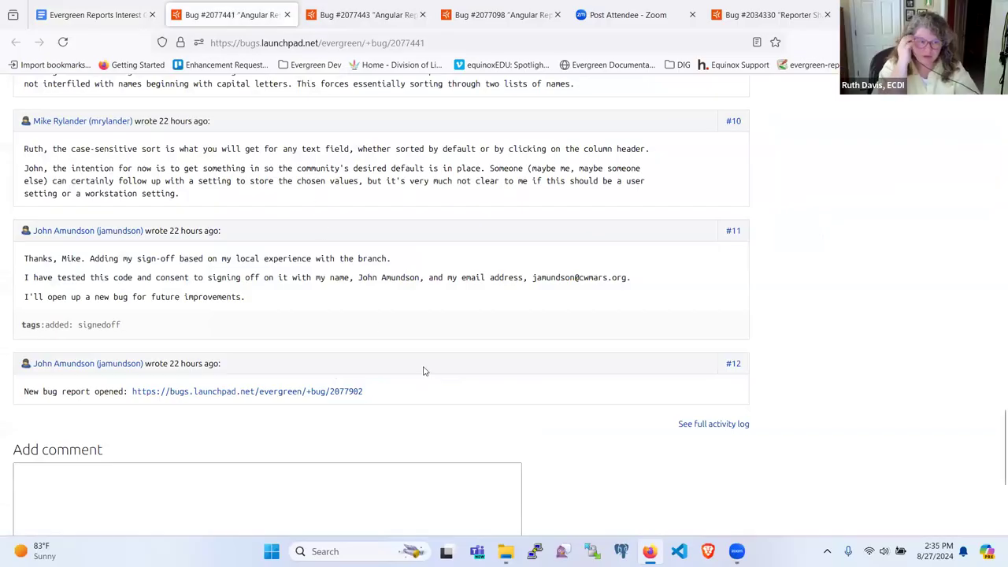
scroll(424, 370, up, 15)
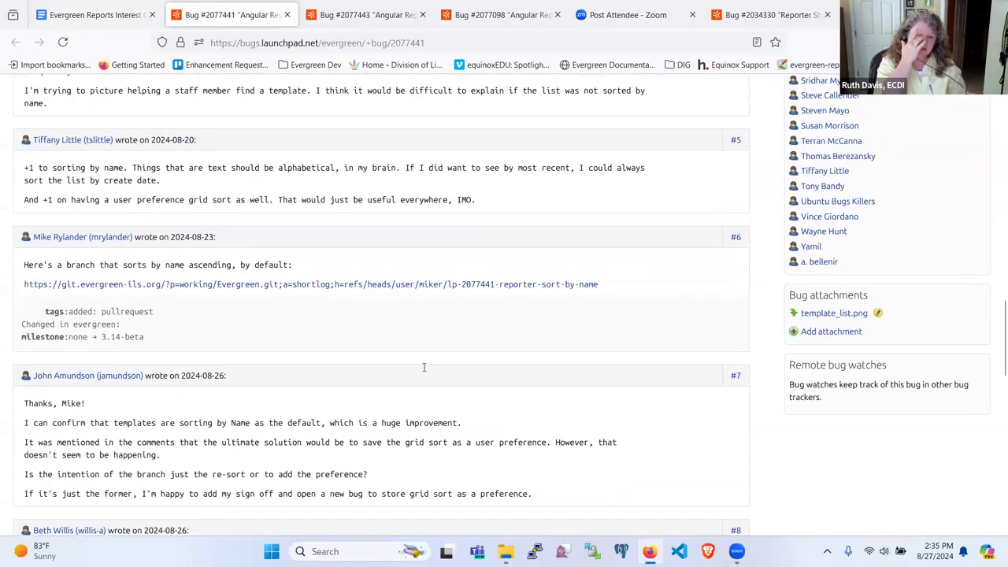
scroll(423, 367, up, 15)
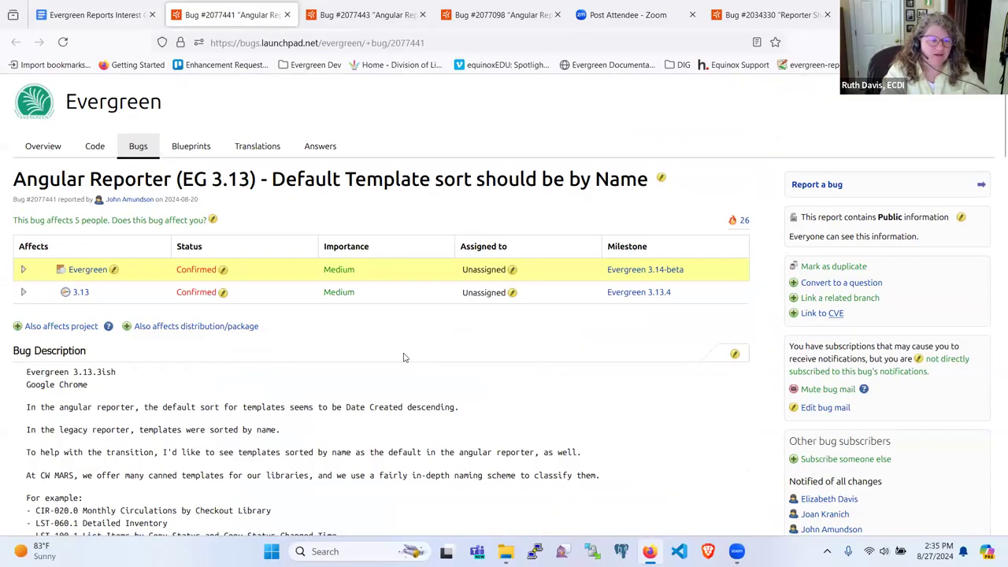
mouse_move(92, 18)
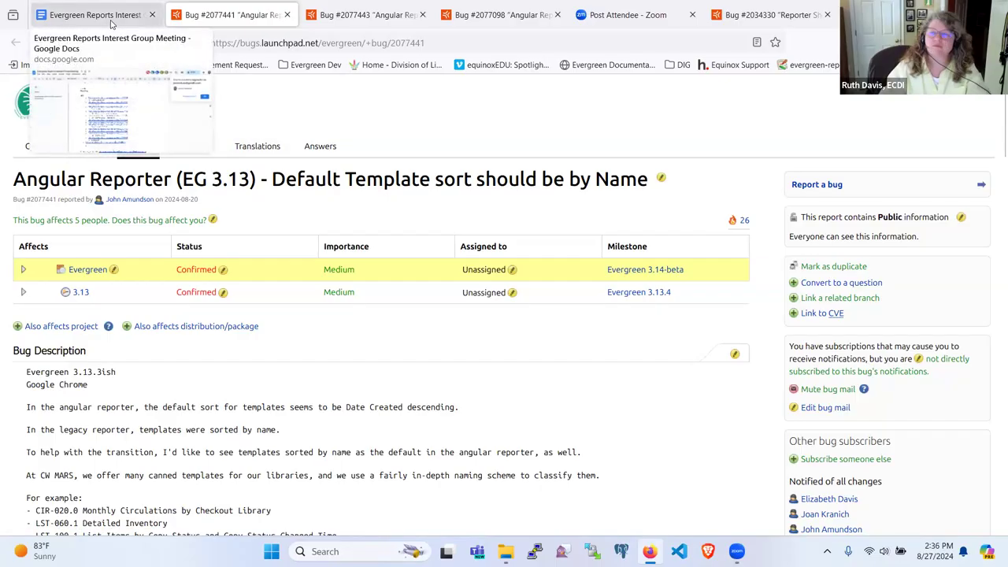
Open bug 2077438 'Sorting Reports folder doesn't work' from the notes' link in a new tab and read it.
click(111, 22)
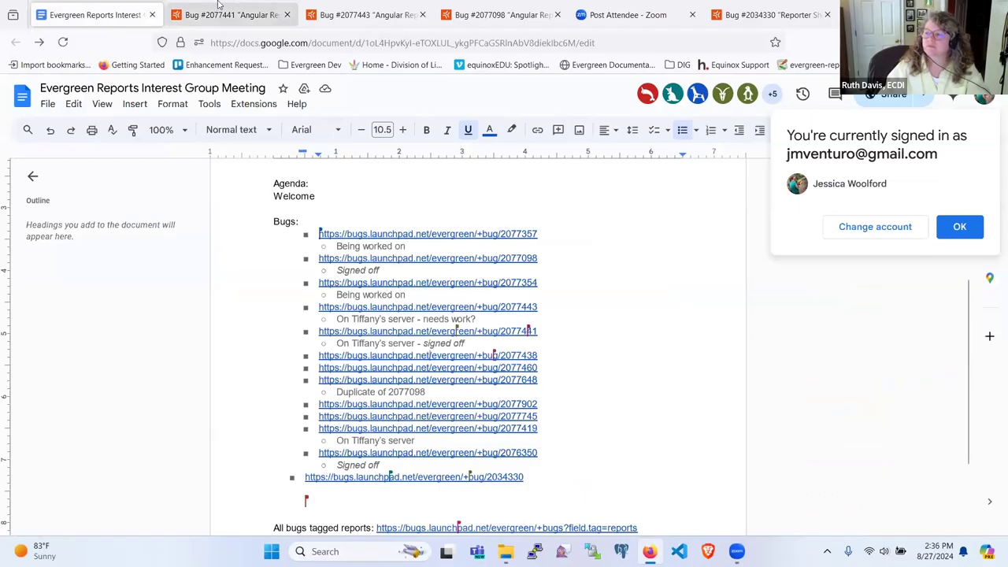
click(221, 14)
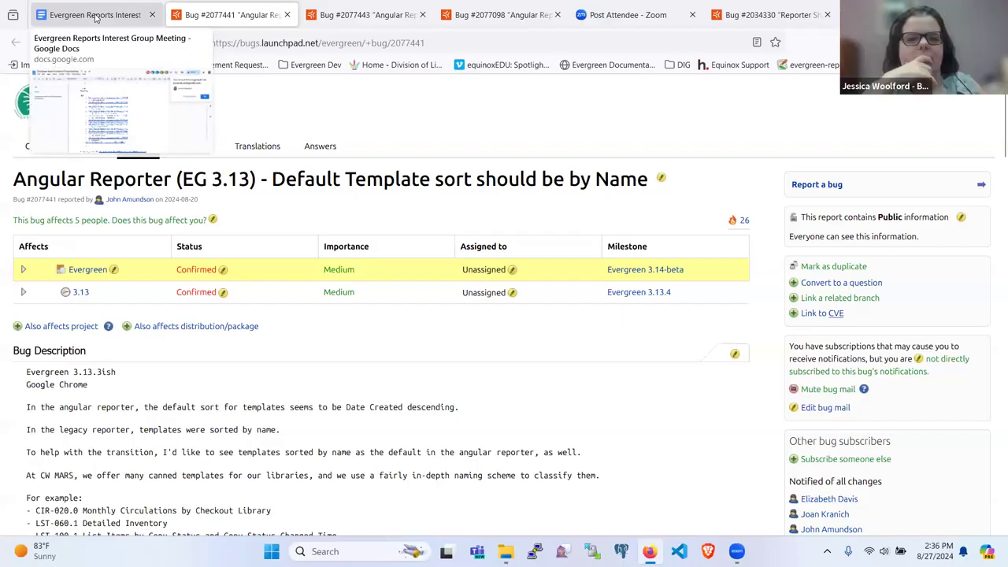
click(95, 16)
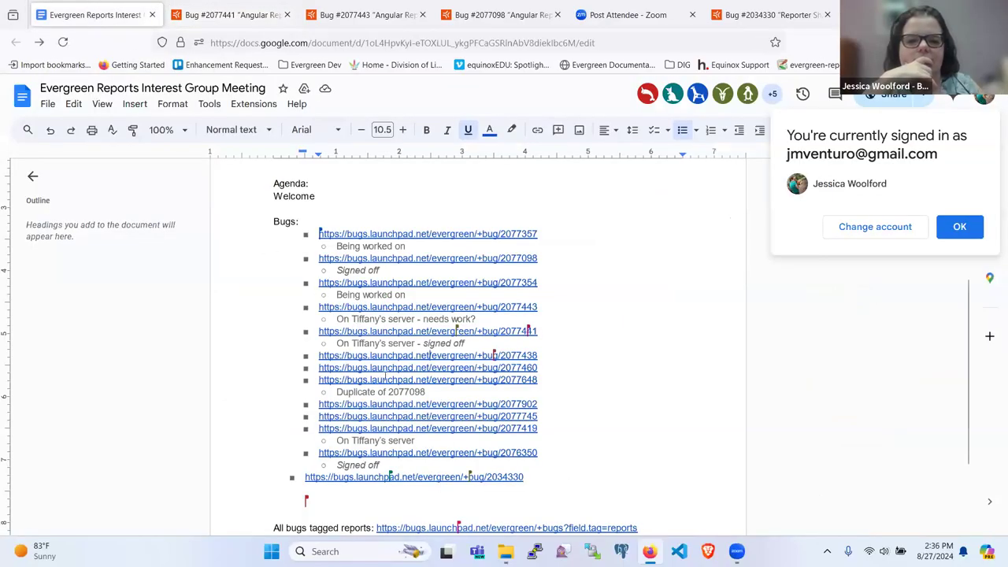
click(429, 355)
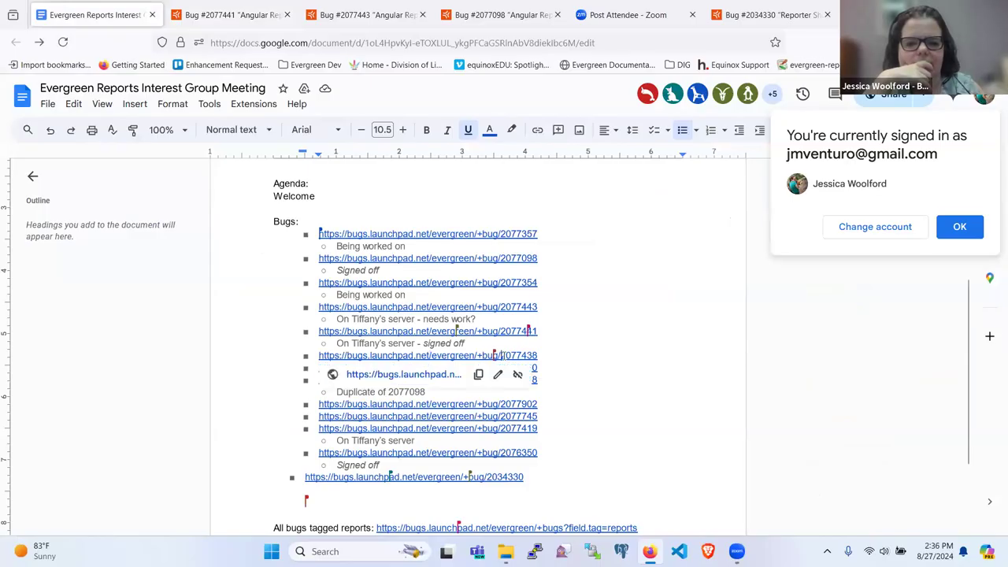
click(412, 376)
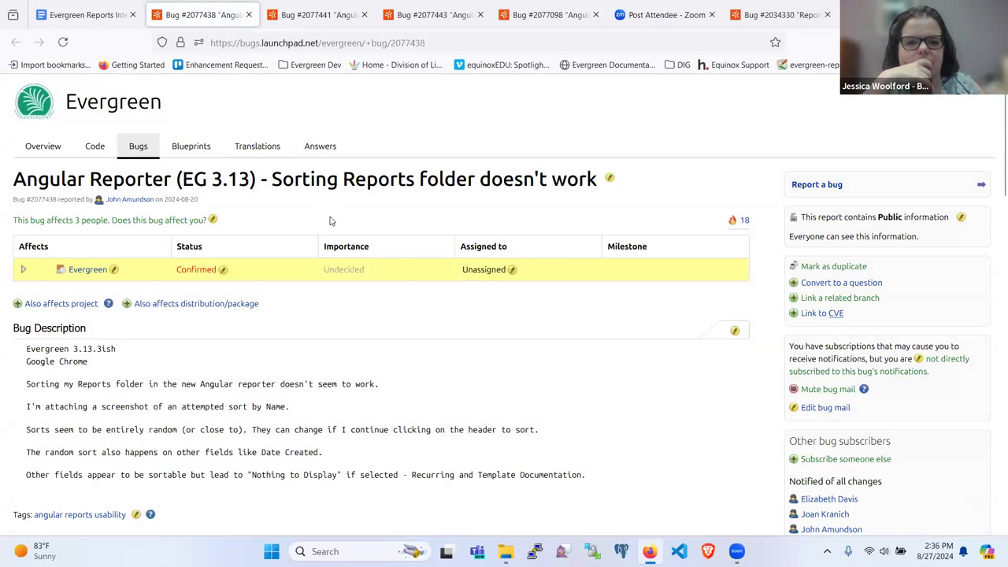
scroll(340, 284, down, 3)
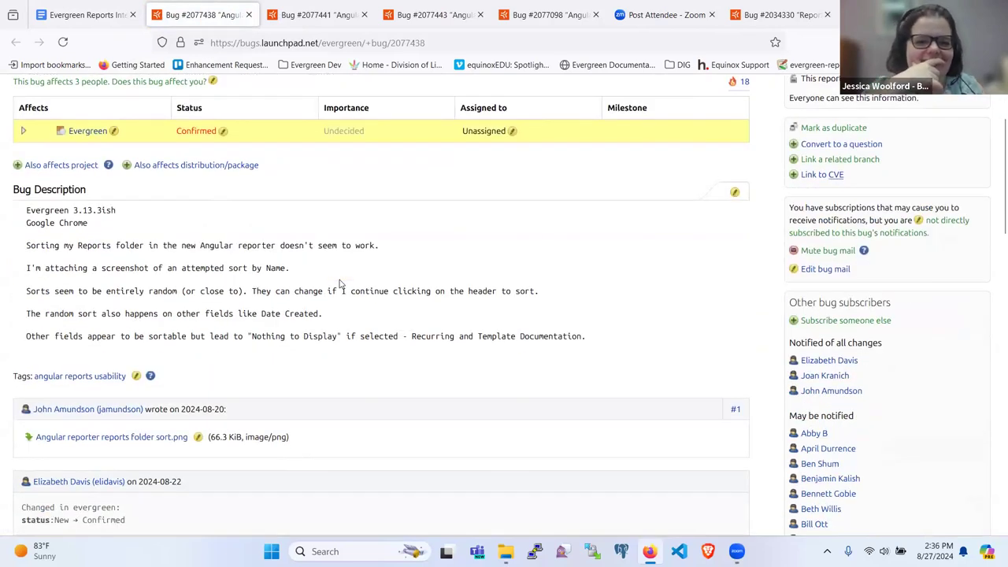
scroll(340, 284, down, 3)
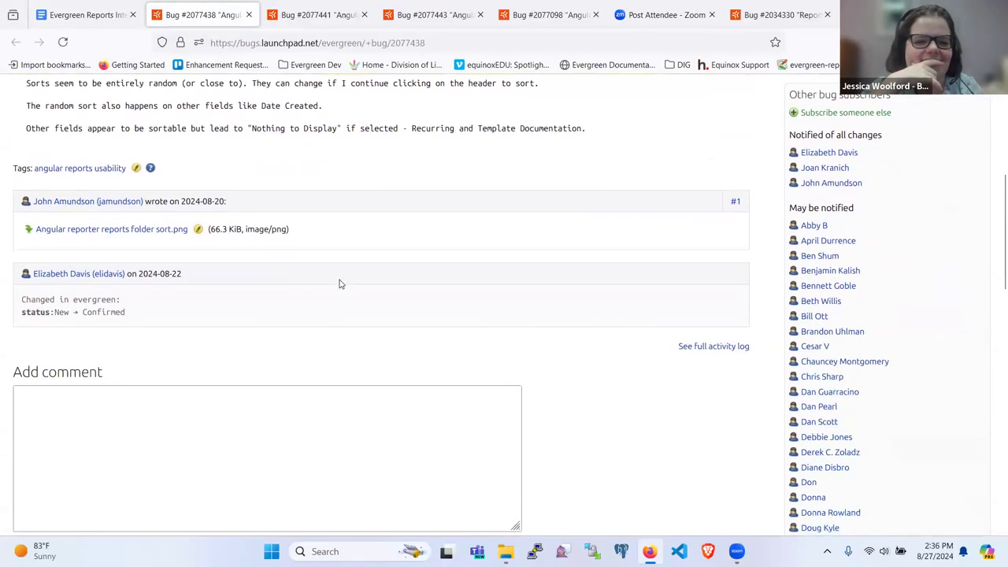
scroll(340, 284, up, 3)
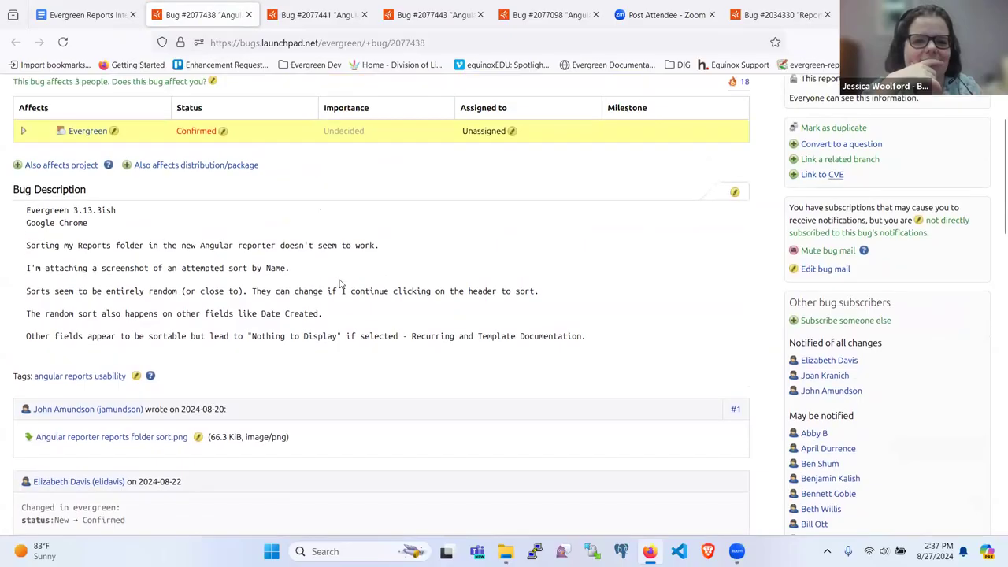
scroll(340, 284, up, 1)
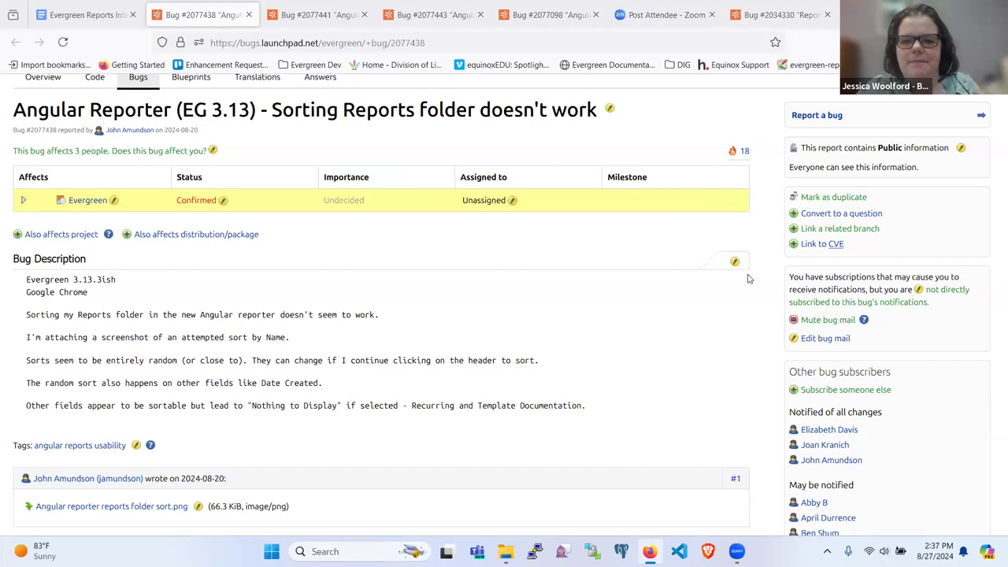
scroll(516, 254, down, 1)
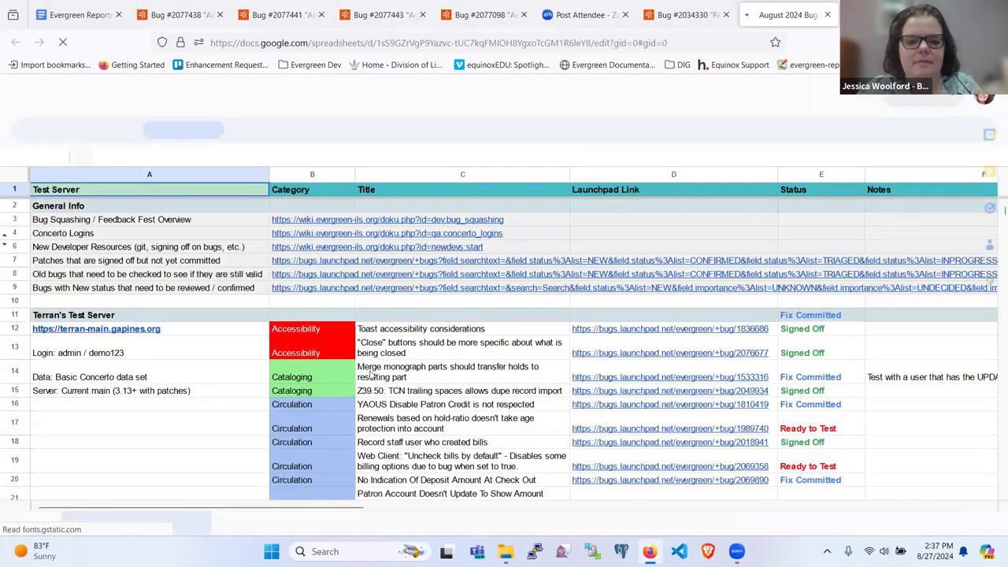
Open the test server link in cell A61 of the bug-squashing sheet in a new tab.
scroll(399, 408, down, 5)
scroll(398, 408, down, 5)
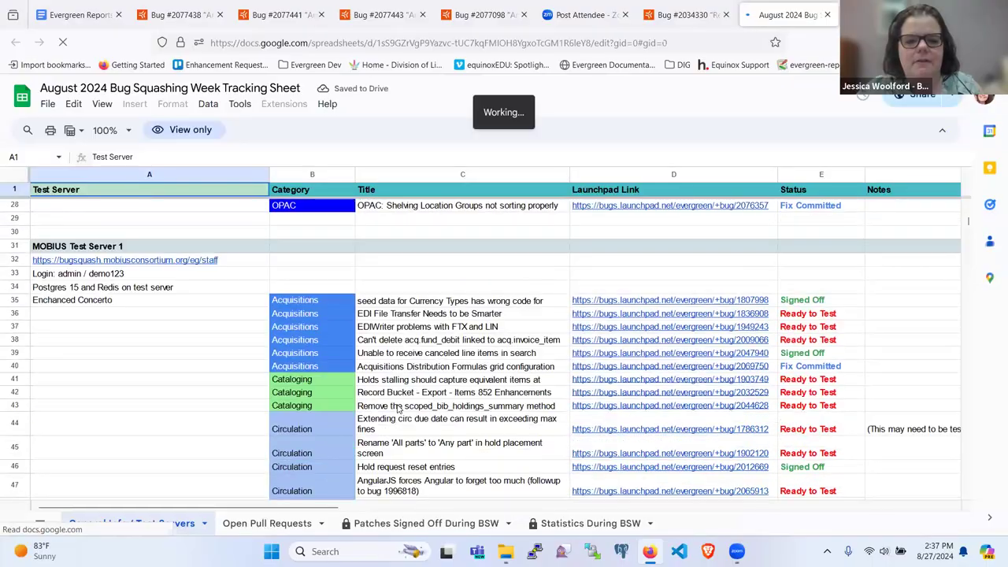
scroll(398, 362, down, 6)
click(115, 423)
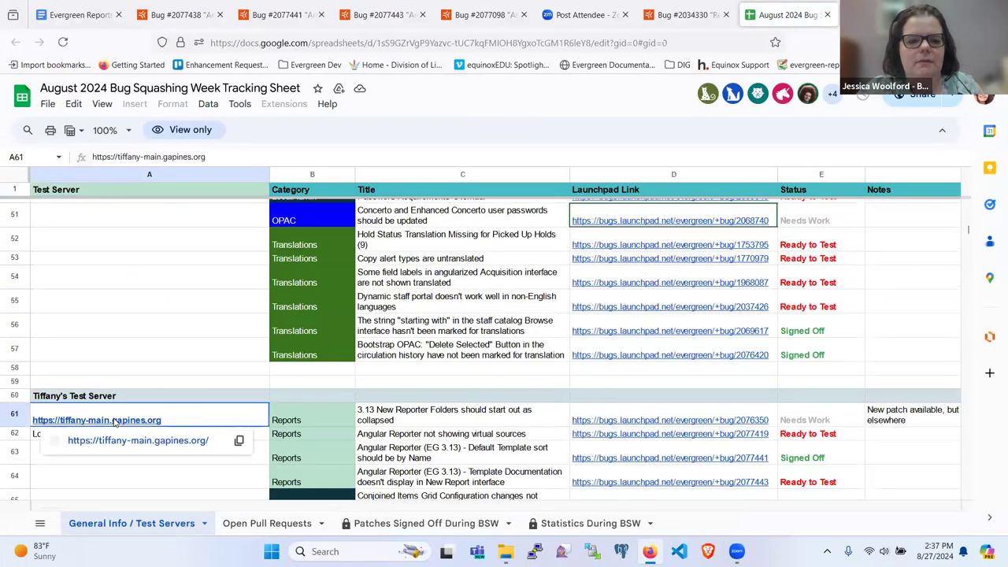
click(120, 442)
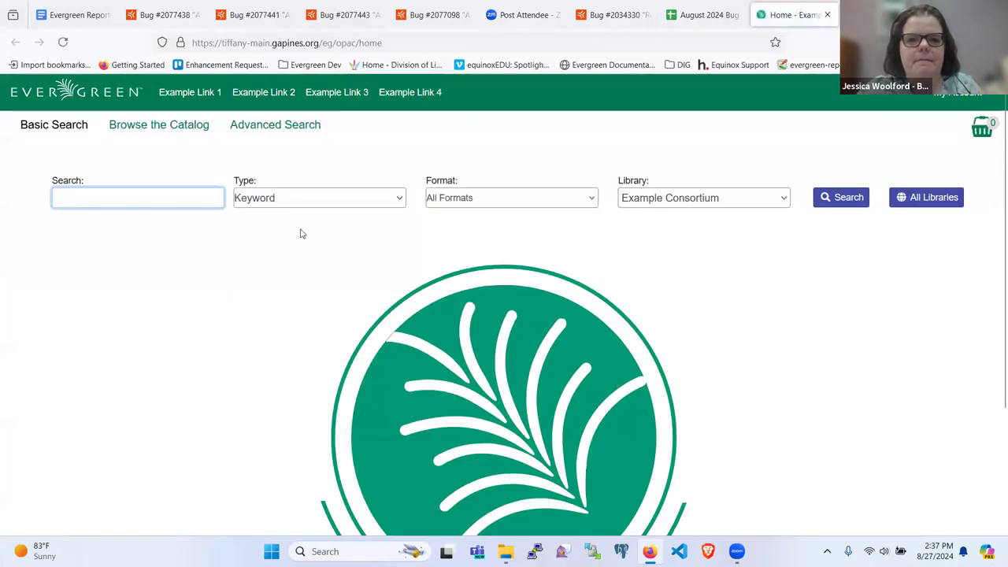
Change the address to /eg/staff and sign in with the staff username and password.
click(413, 41)
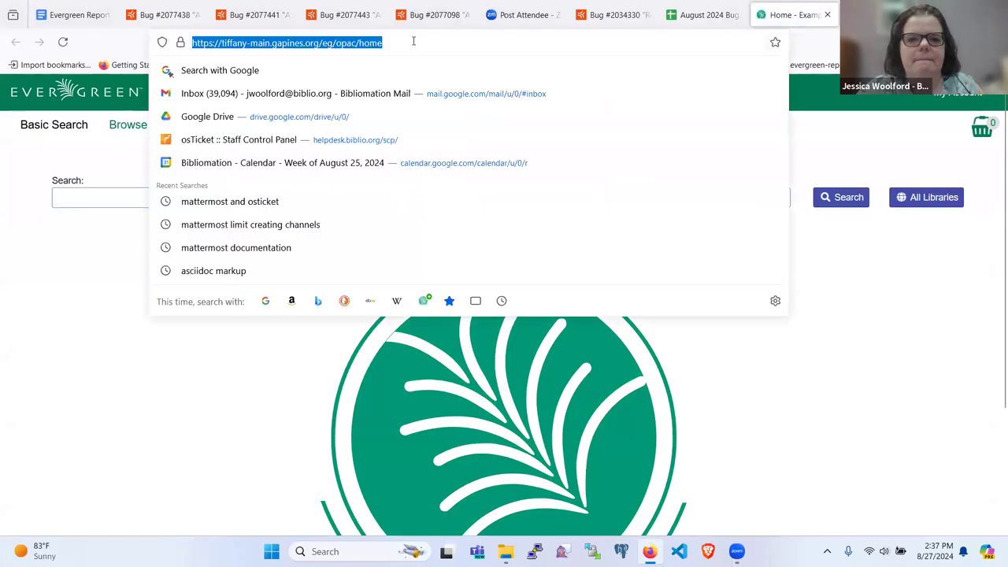
click(414, 41)
key(BackSpace)
key(BackSpace)
key(BackSpace)
key(BackSpace)
key(BackSpace)
key(BackSpace)
key(BackSpace)
key(BackSpace)
key(BackSpace)
text(staff)
key(Return)
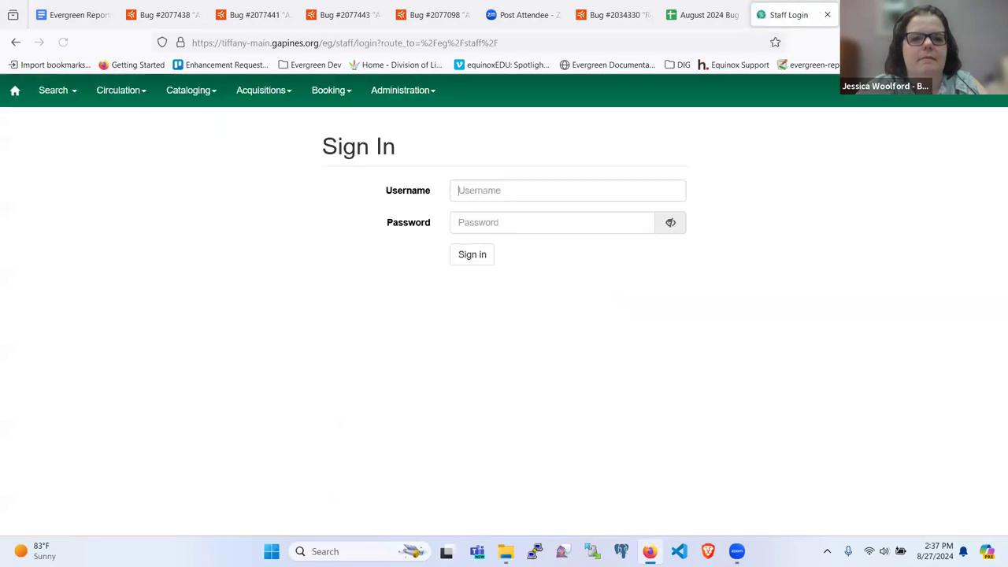
text(admin)
key(Tab)
text(demo123)
key(Return)
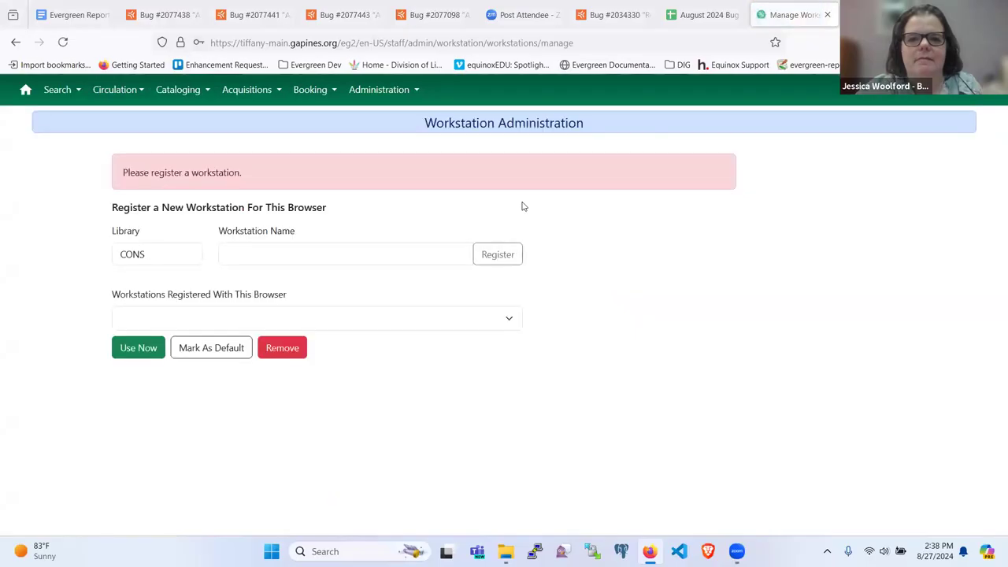
Register workstation 'rig' at library BR1, use it, and sign in with the saved staff login.
click(163, 251)
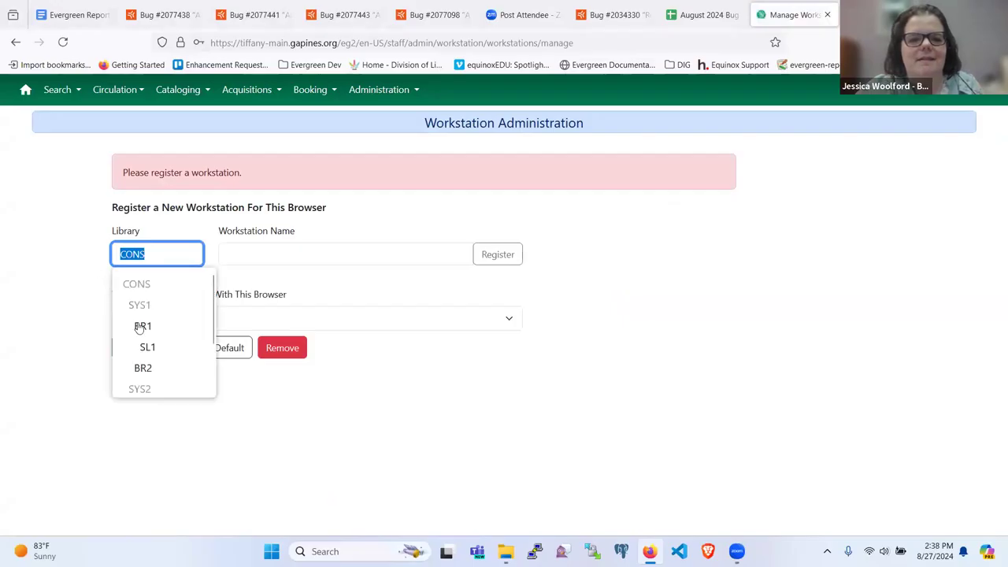
click(144, 326)
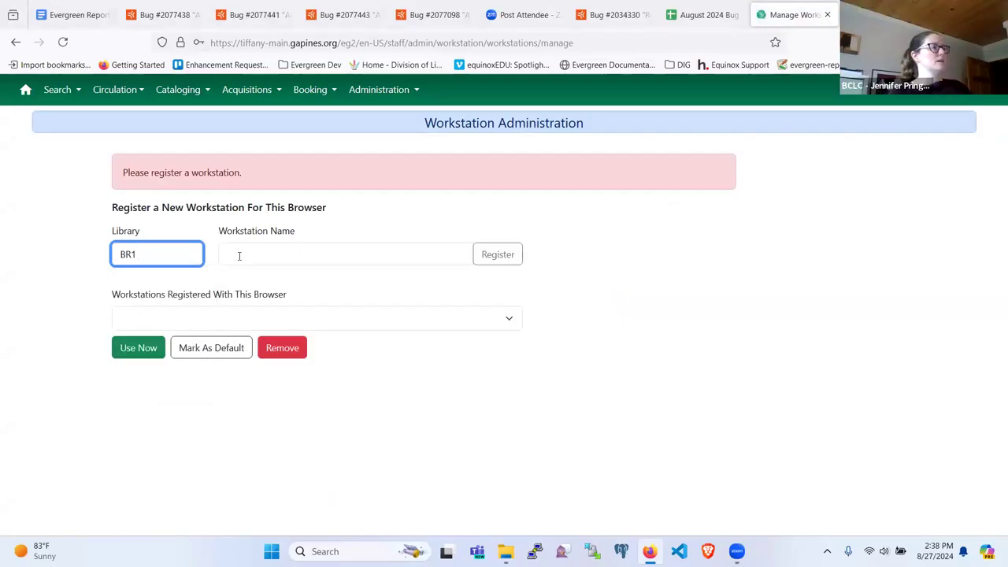
click(239, 256)
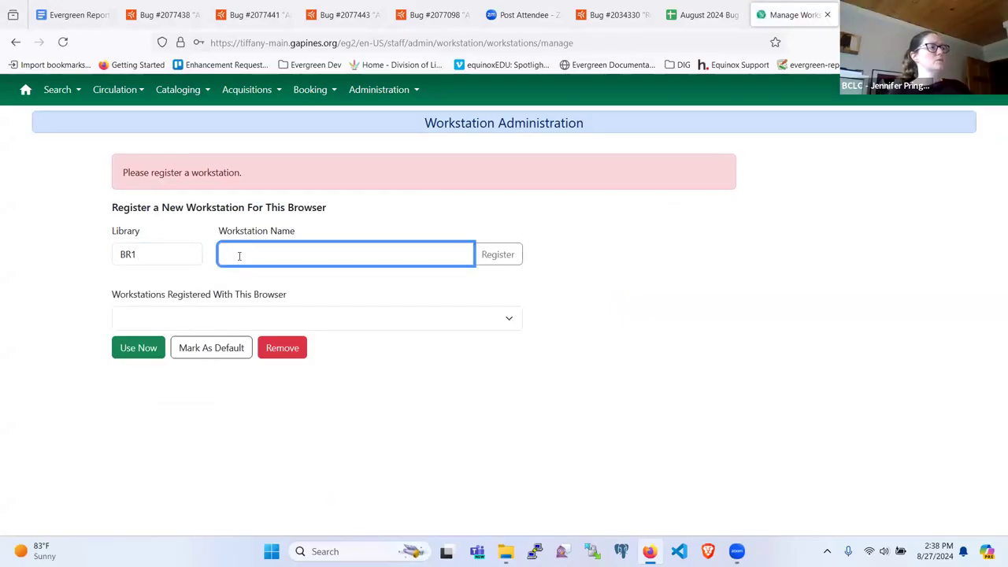
text(rig)
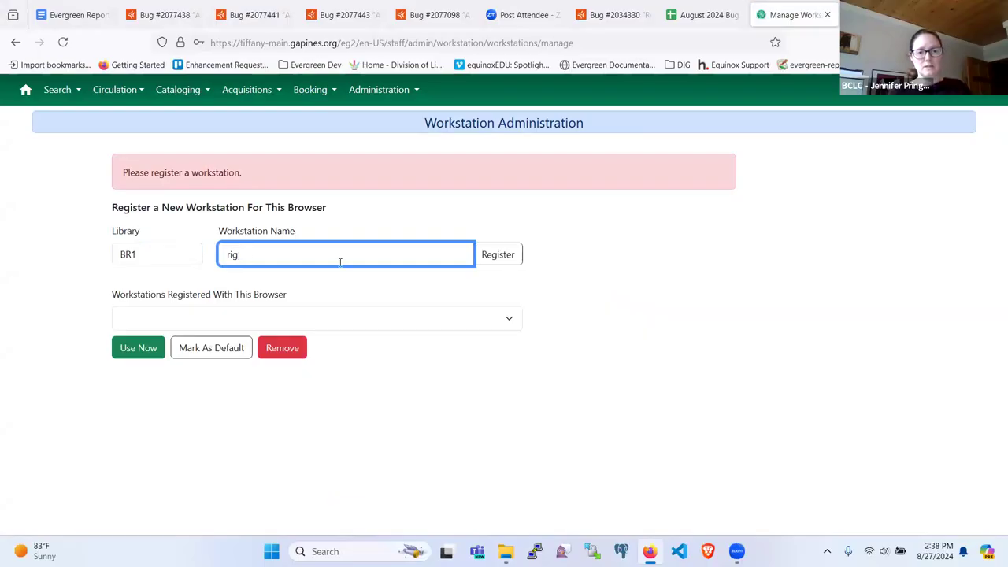
click(486, 257)
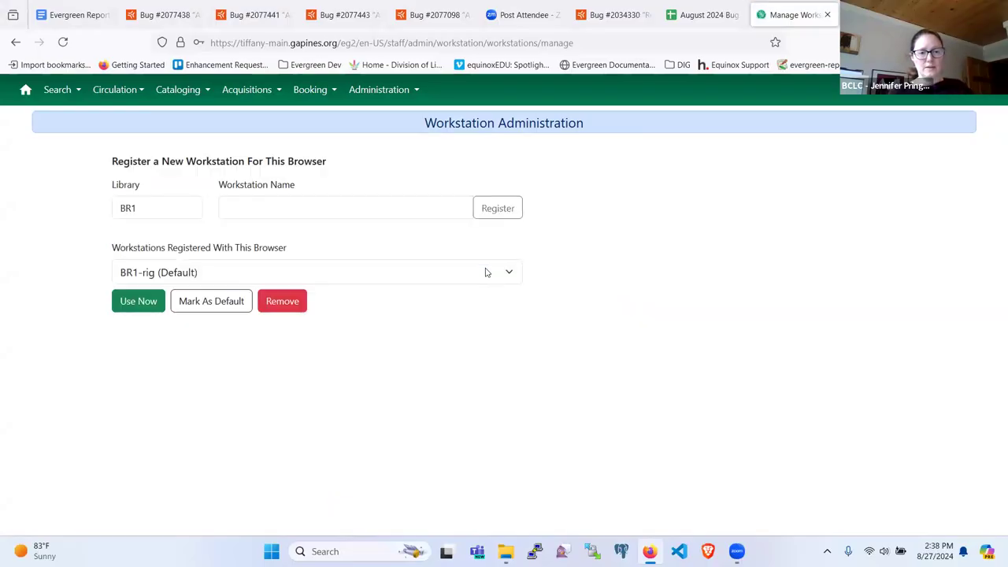
click(131, 299)
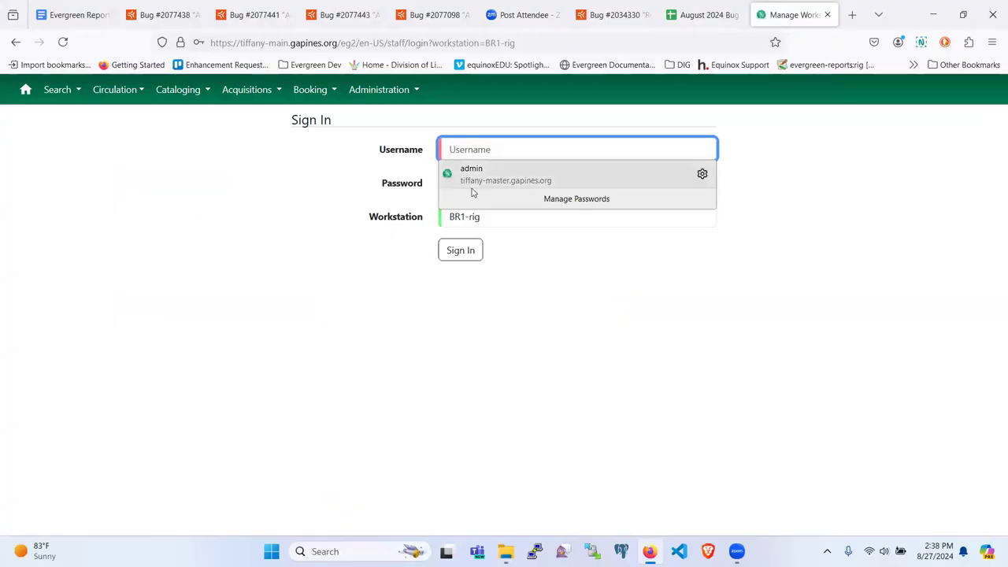
click(469, 173)
click(465, 249)
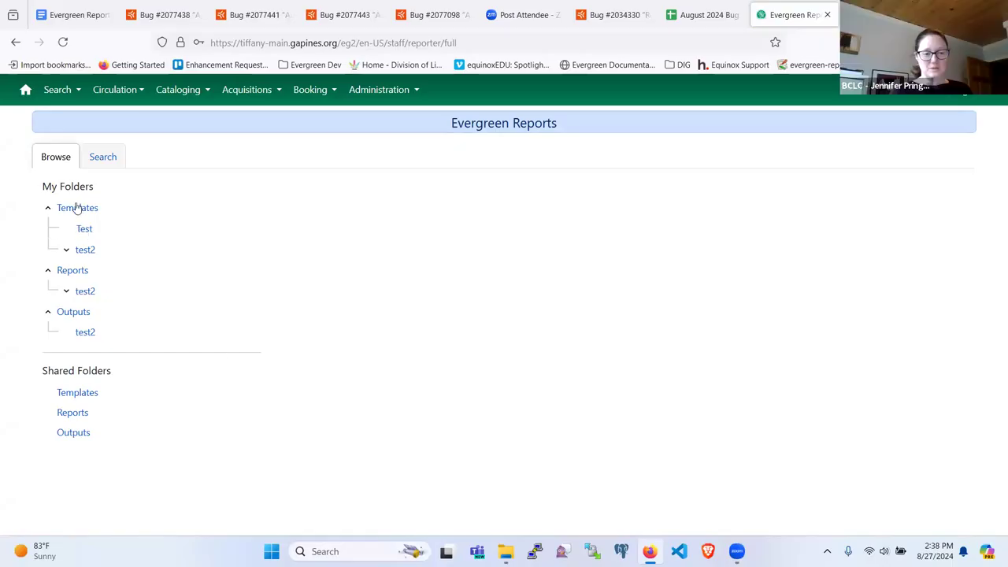
Browse the top-level Templates and Reports folders and open the test2 reports folder.
click(84, 252)
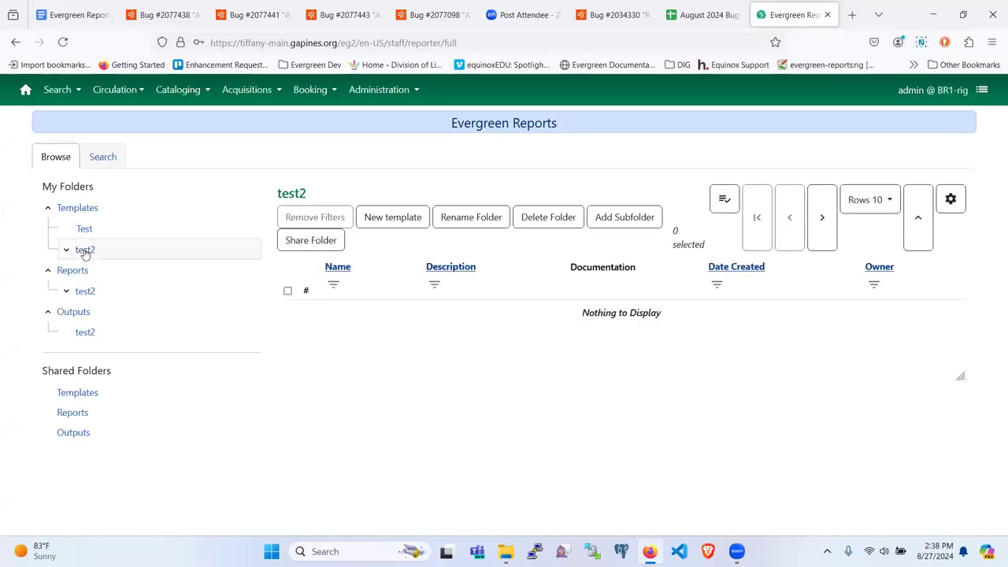
click(76, 208)
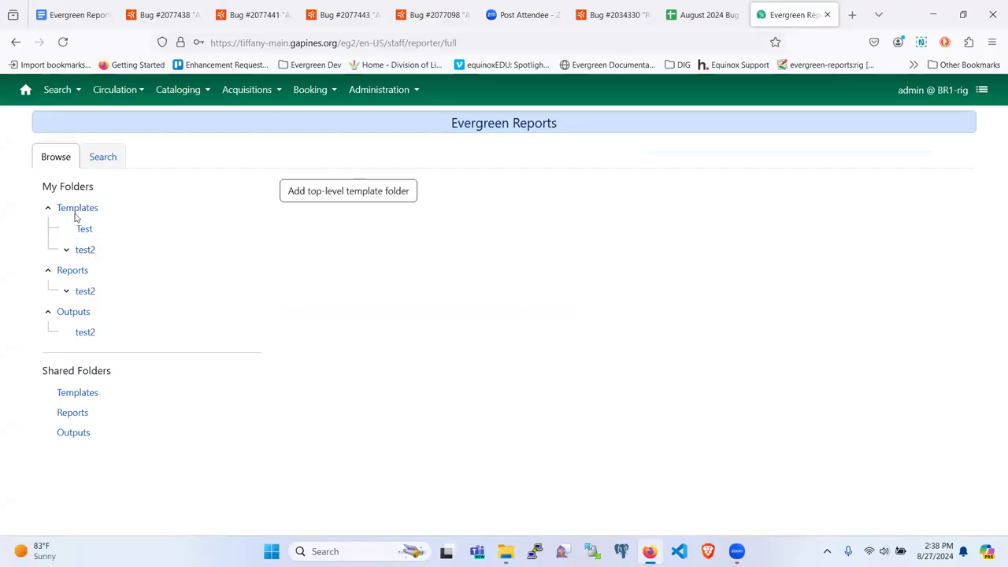
click(76, 271)
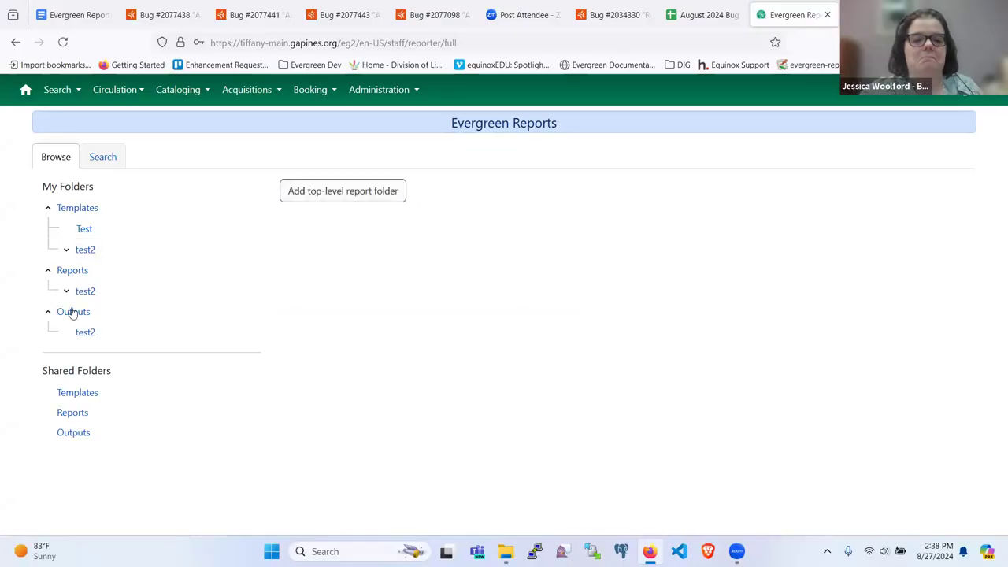
click(79, 291)
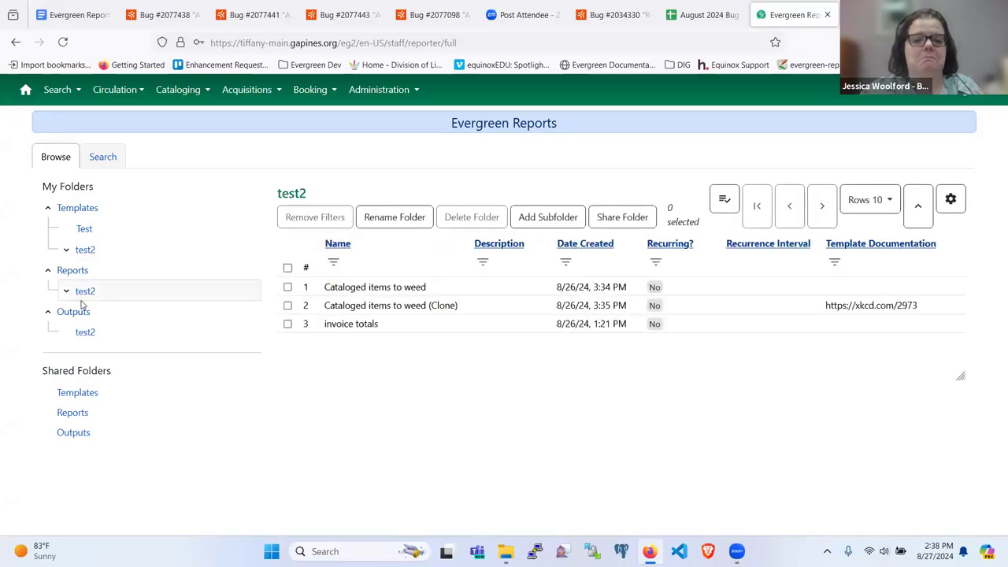
click(73, 272)
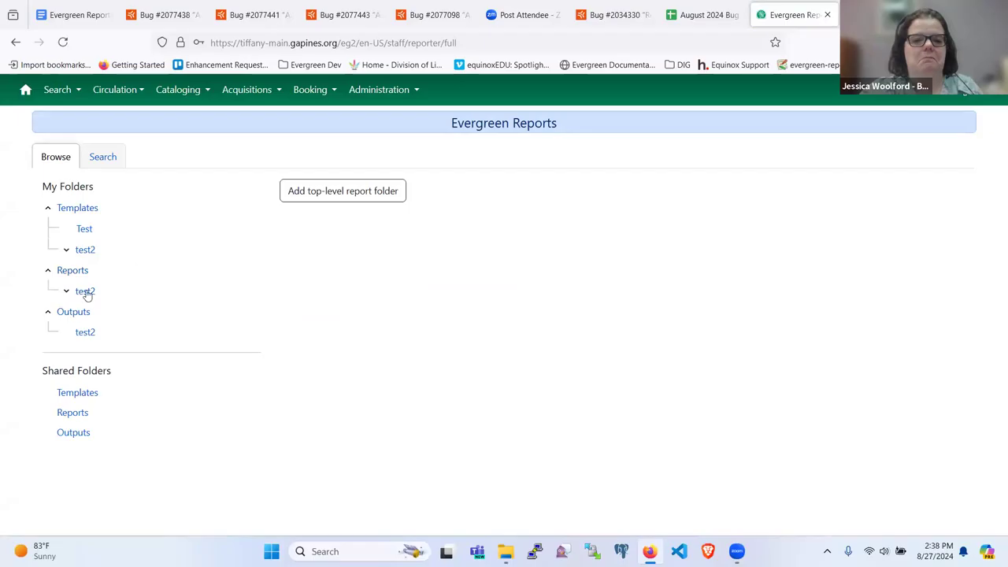
click(85, 293)
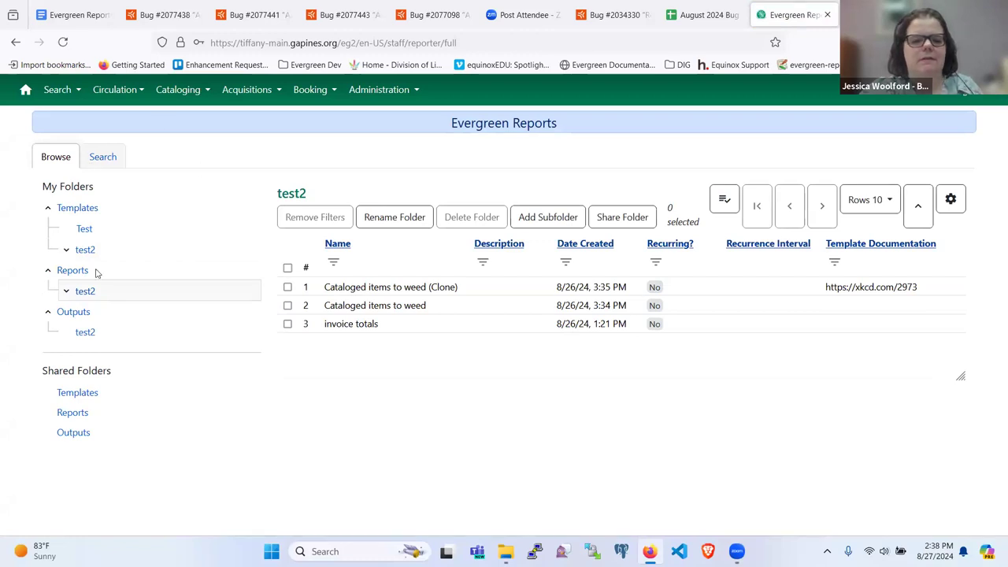
click(163, 15)
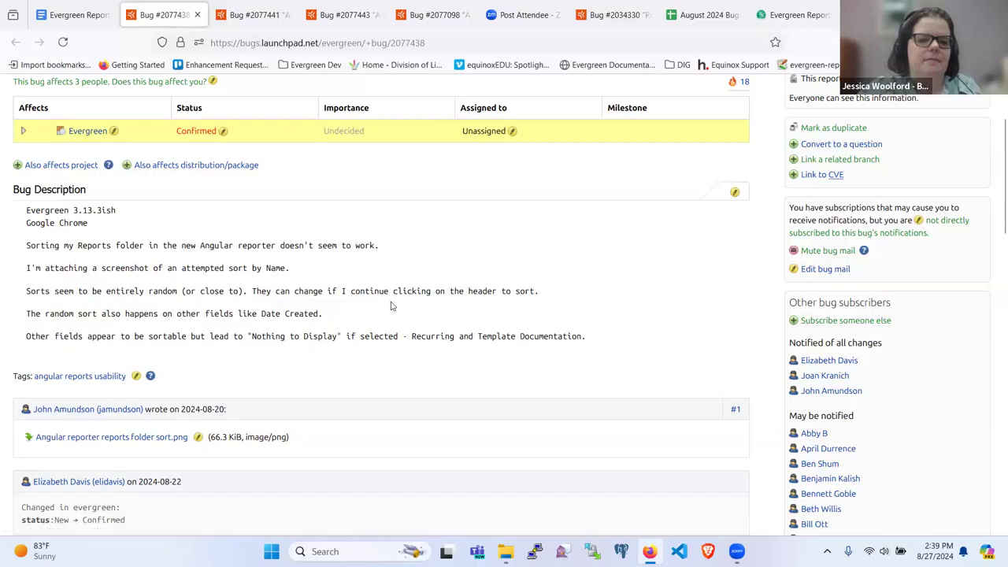
key(ctrl+9)
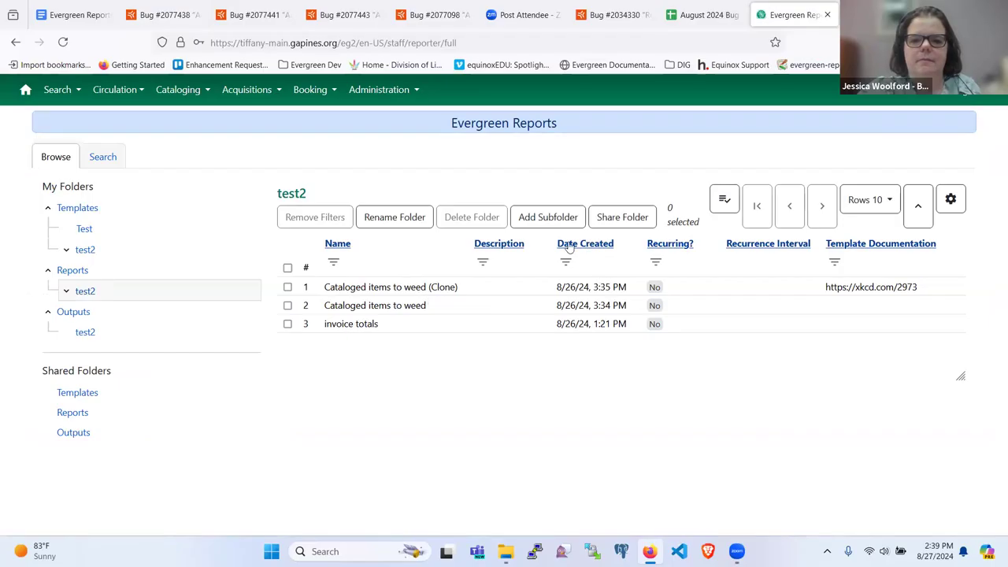
Test sorting the test2 reports by Name and Template Documentation, both directions.
click(337, 244)
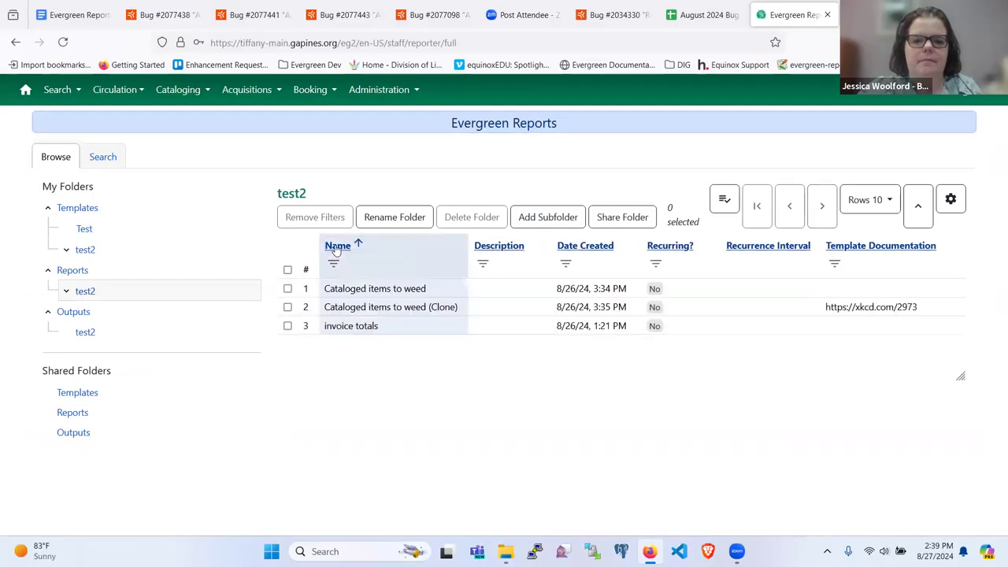
click(337, 245)
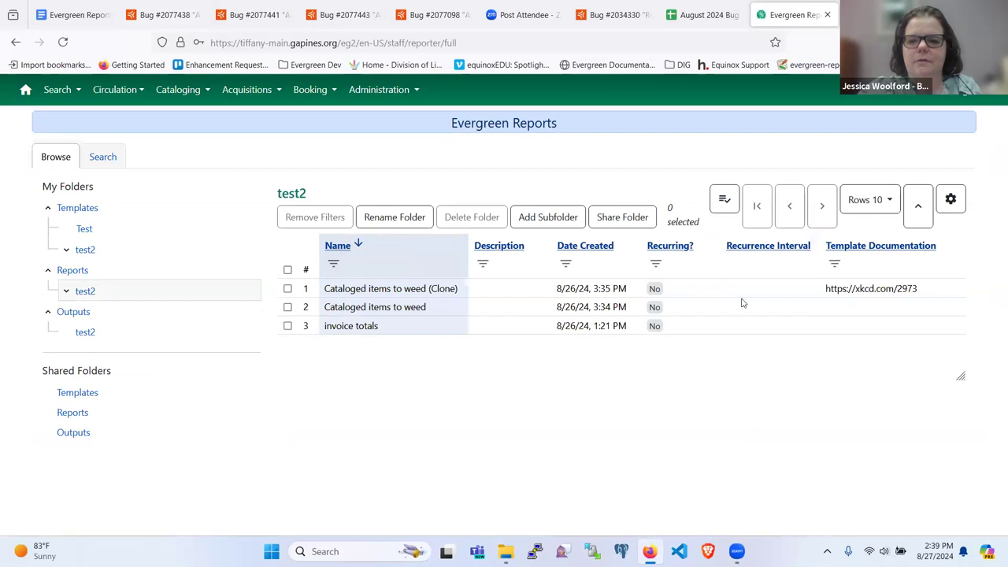
click(854, 248)
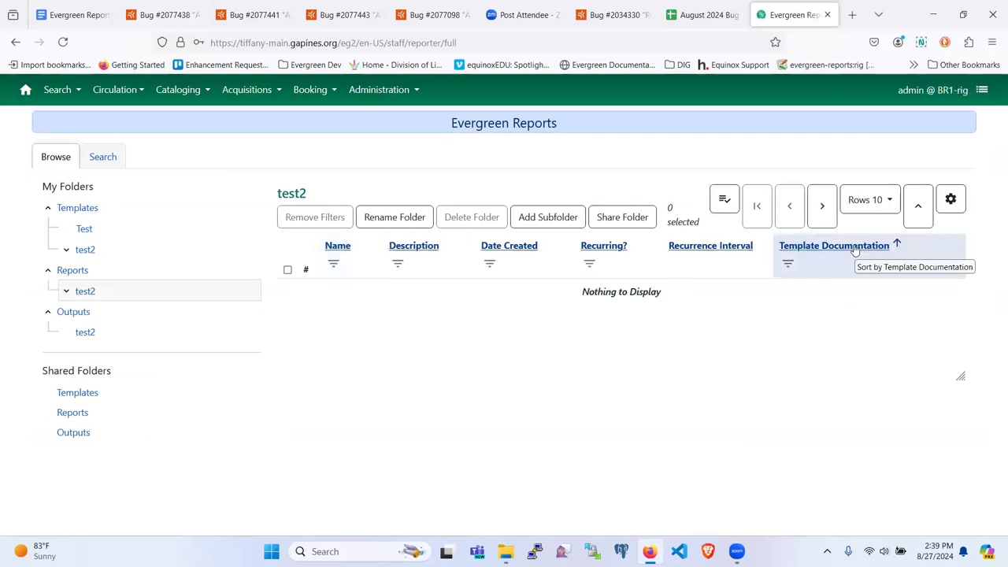
click(855, 247)
click(333, 247)
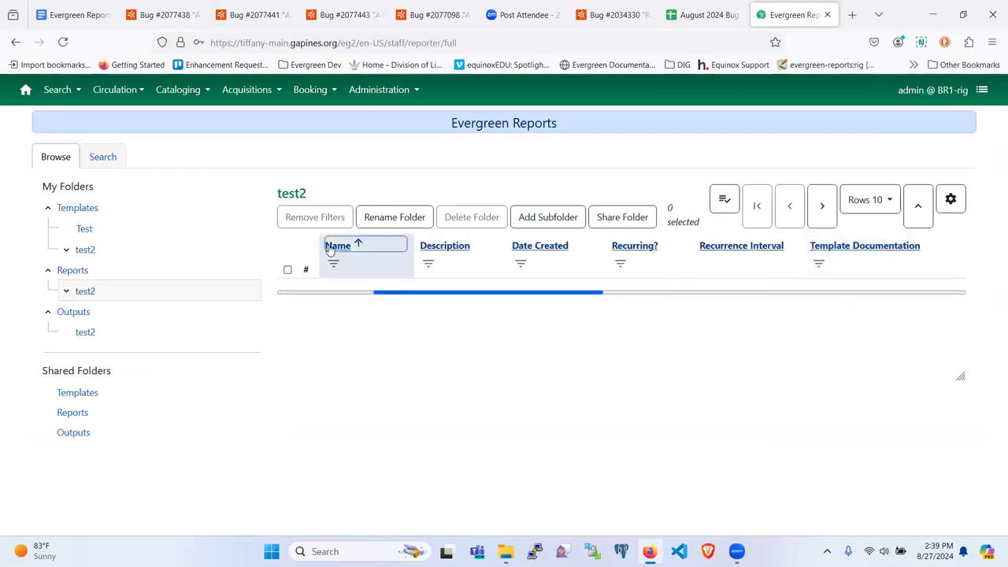
click(332, 247)
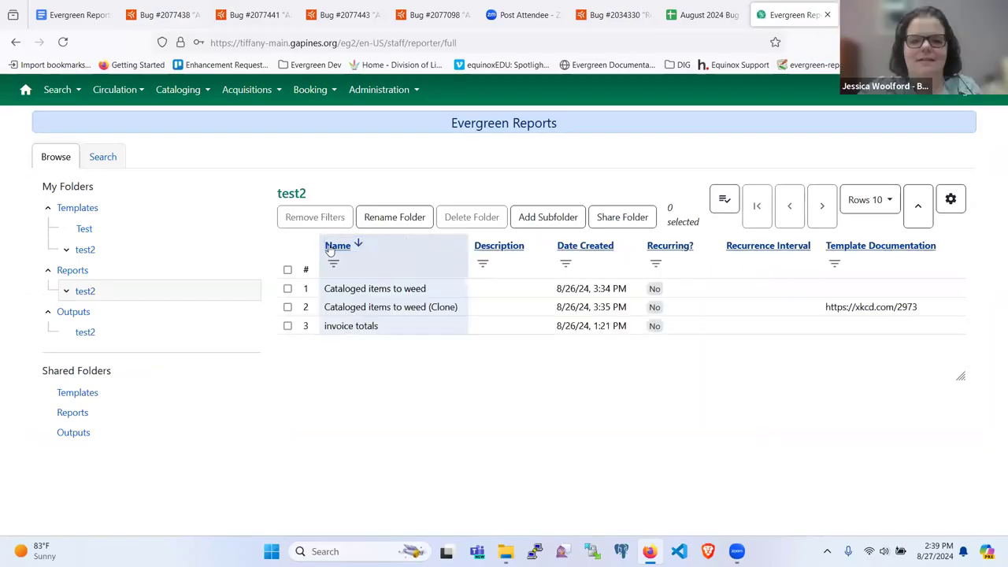
click(331, 249)
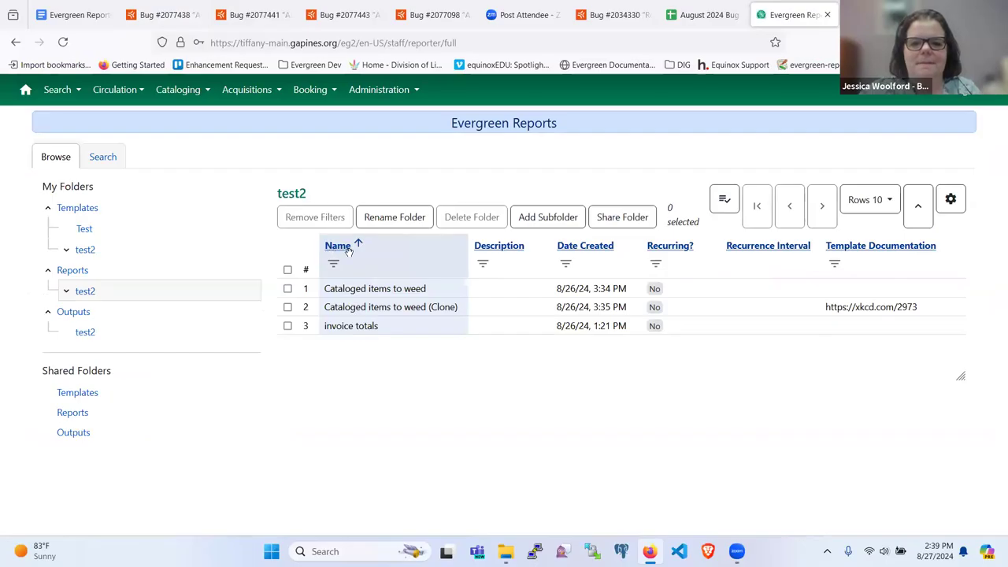
Sort the test2 reports by Date Created, ending newest first with the Clone on top.
click(578, 248)
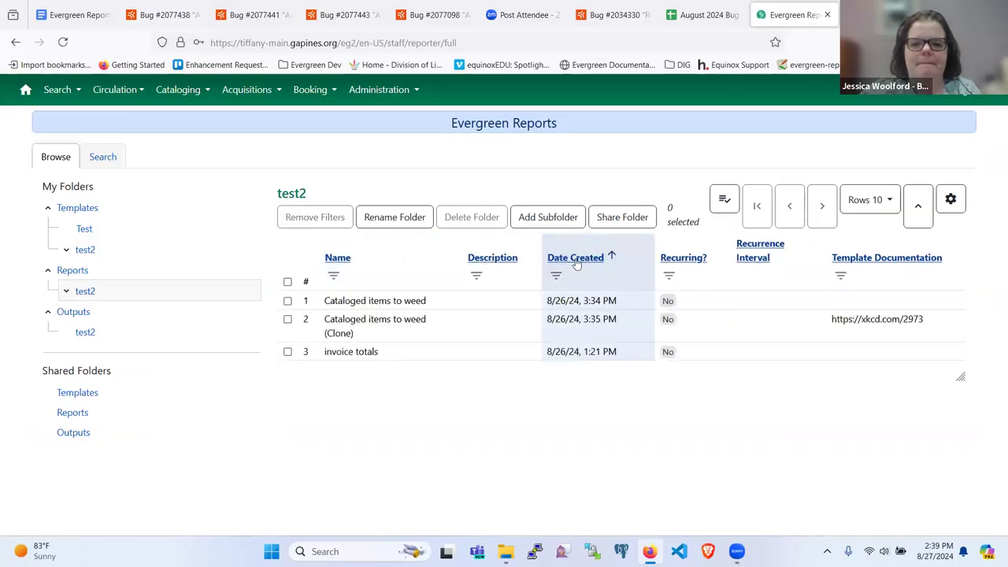
click(578, 263)
click(577, 259)
click(577, 262)
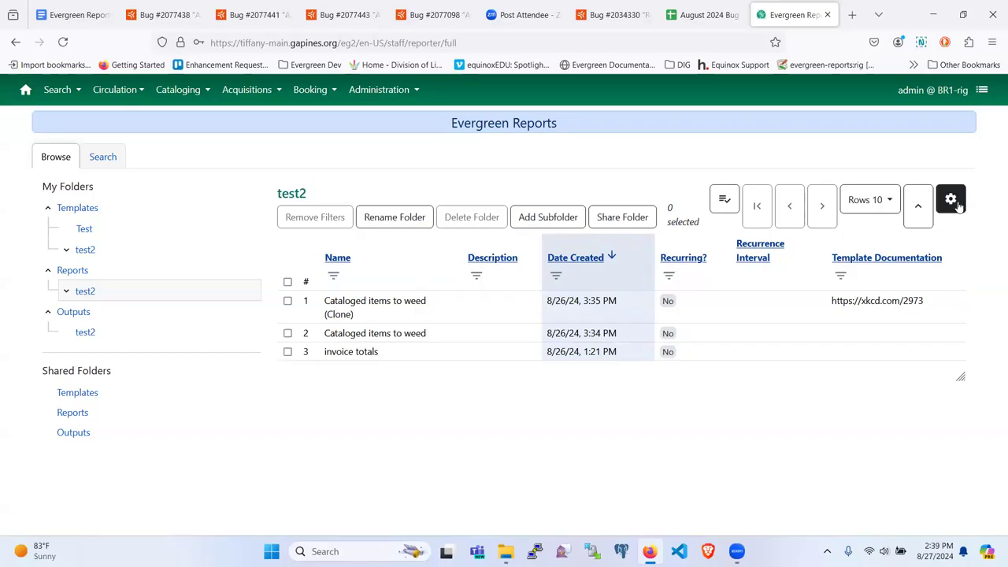
Mark Launchpad bug 2077438 as affecting me.
click(143, 17)
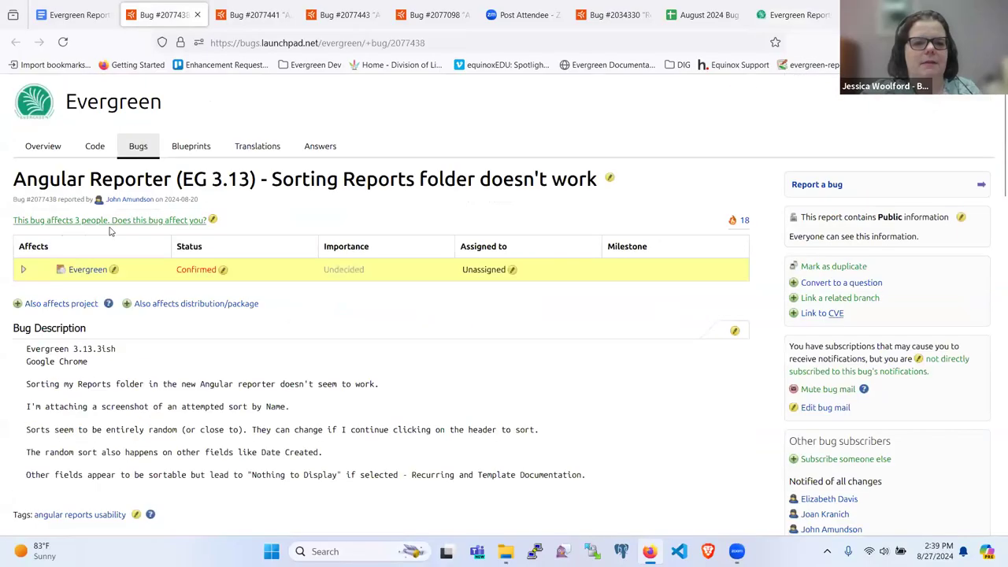
click(143, 221)
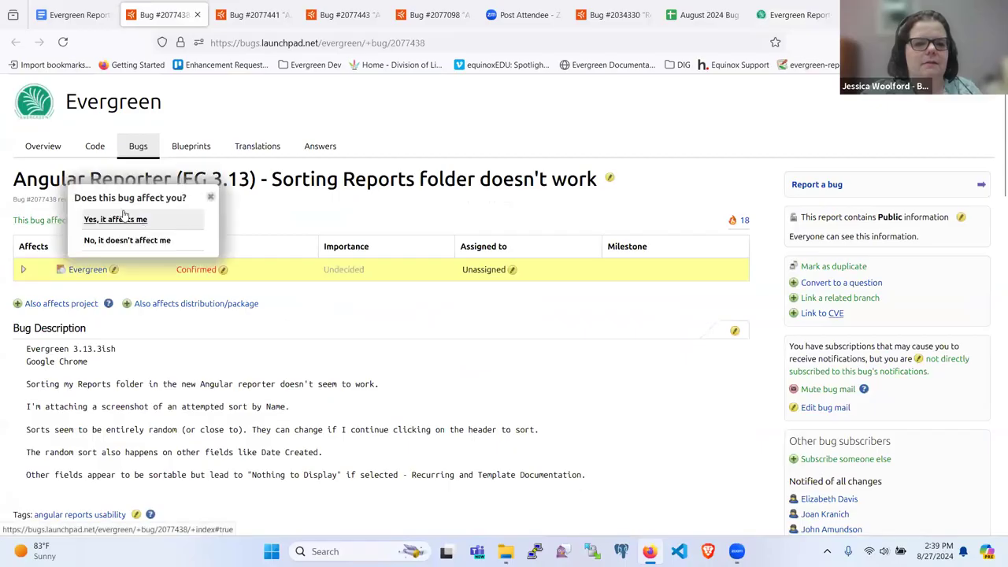
click(116, 219)
scroll(161, 312, down, 3)
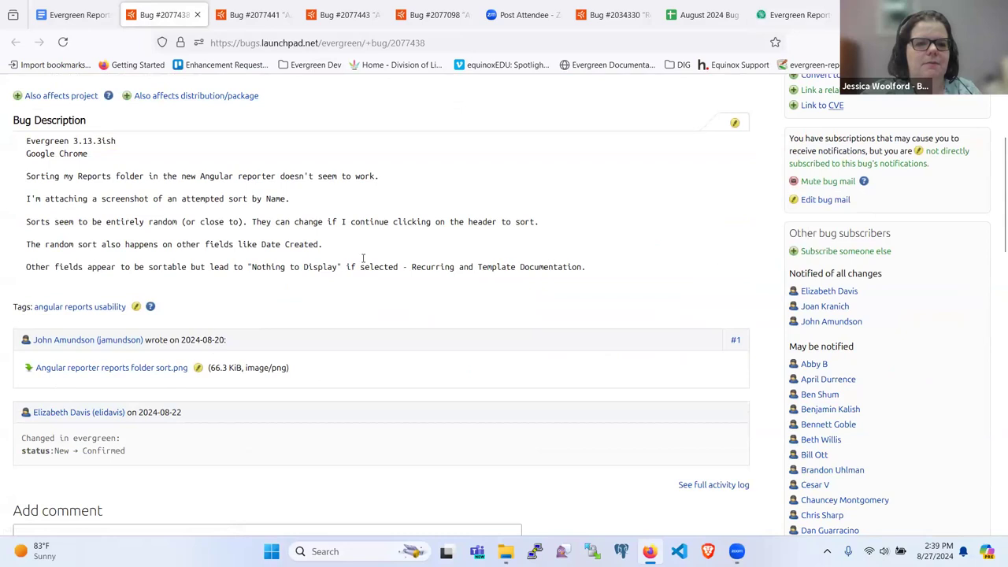
Open bug 2077460 from the meeting notes link in a new tab and read its description.
click(75, 15)
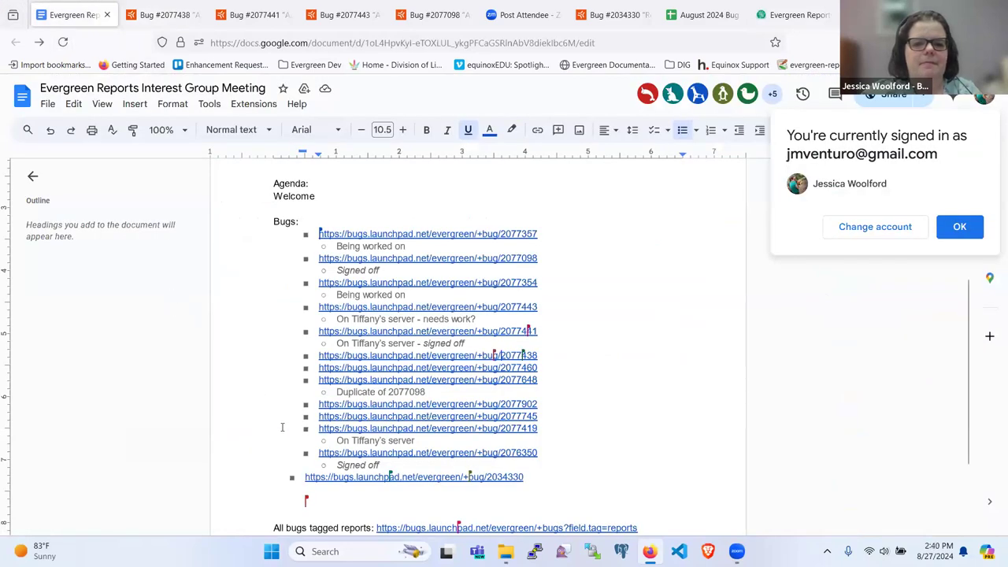
click(346, 379)
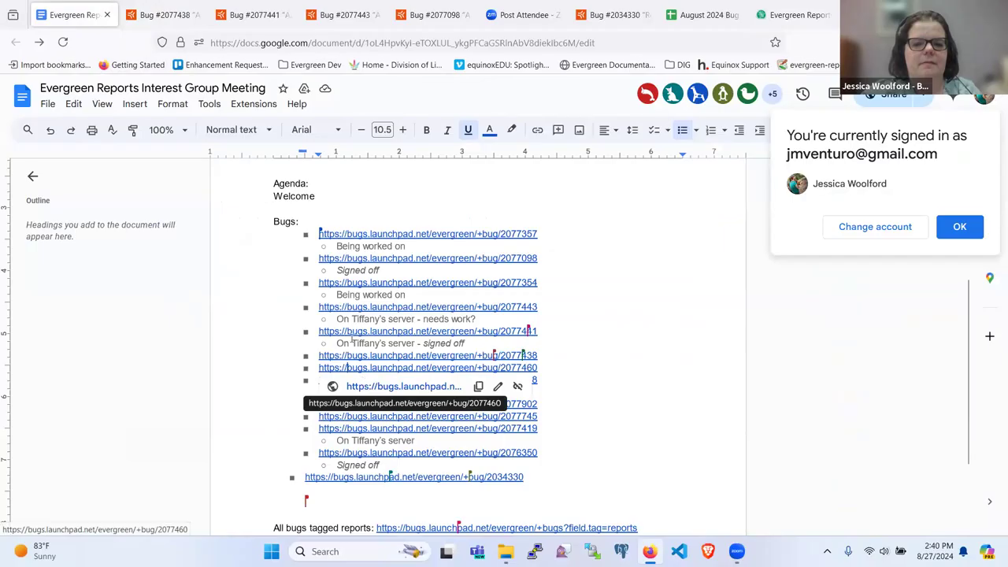
click(376, 387)
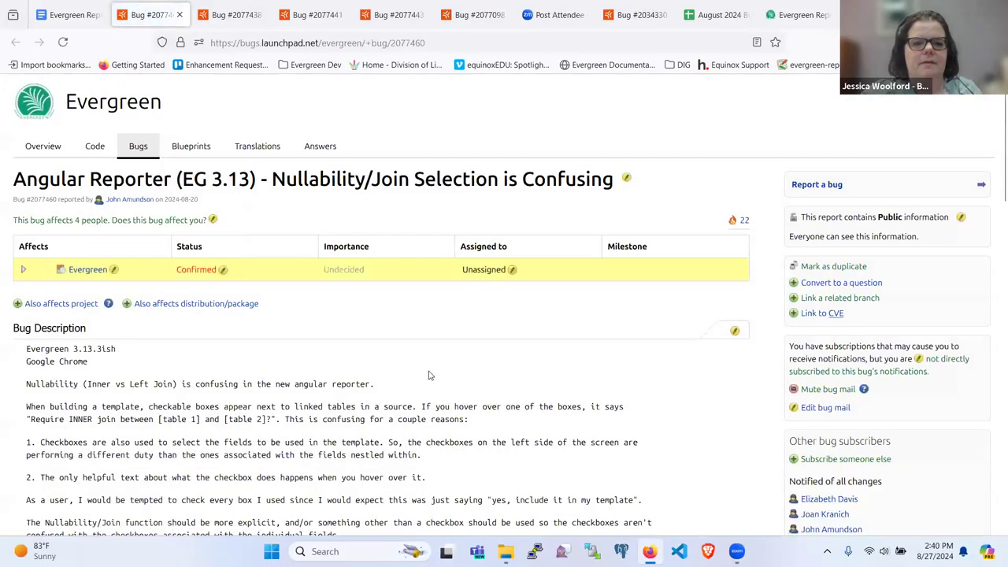
scroll(370, 301, down, 2)
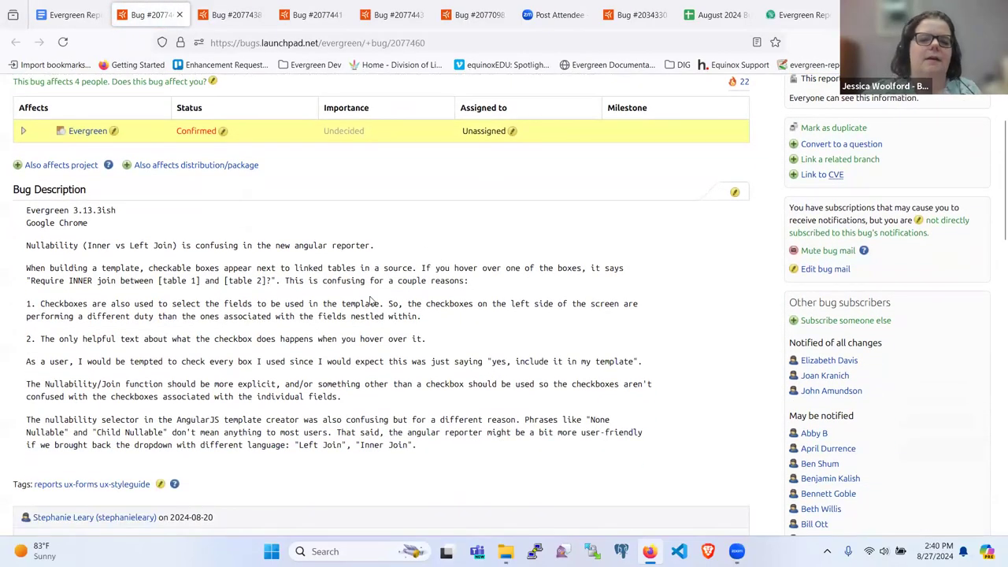
scroll(370, 302, down, 1)
scroll(370, 302, up, 1)
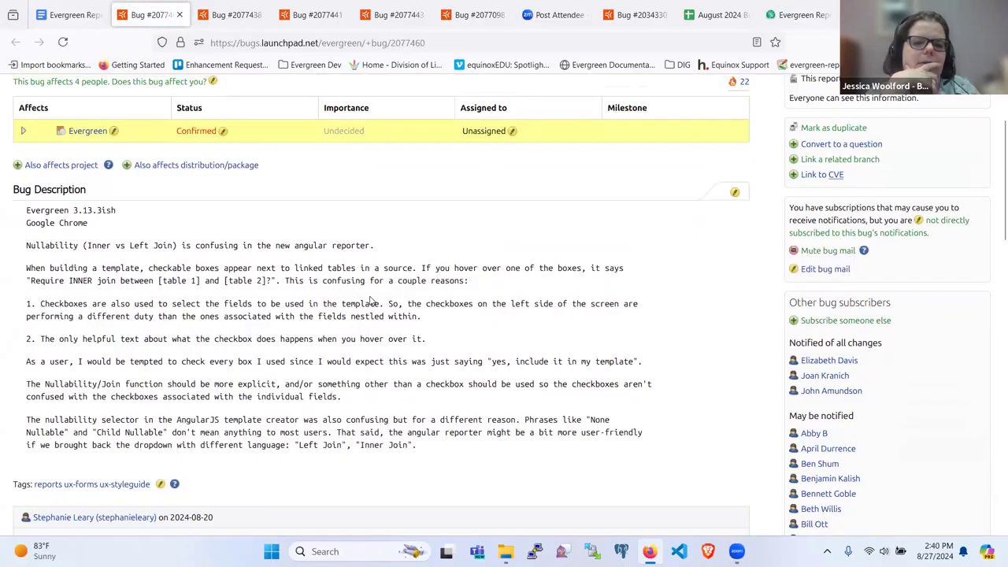
scroll(370, 301, down, 2)
scroll(370, 302, down, 2)
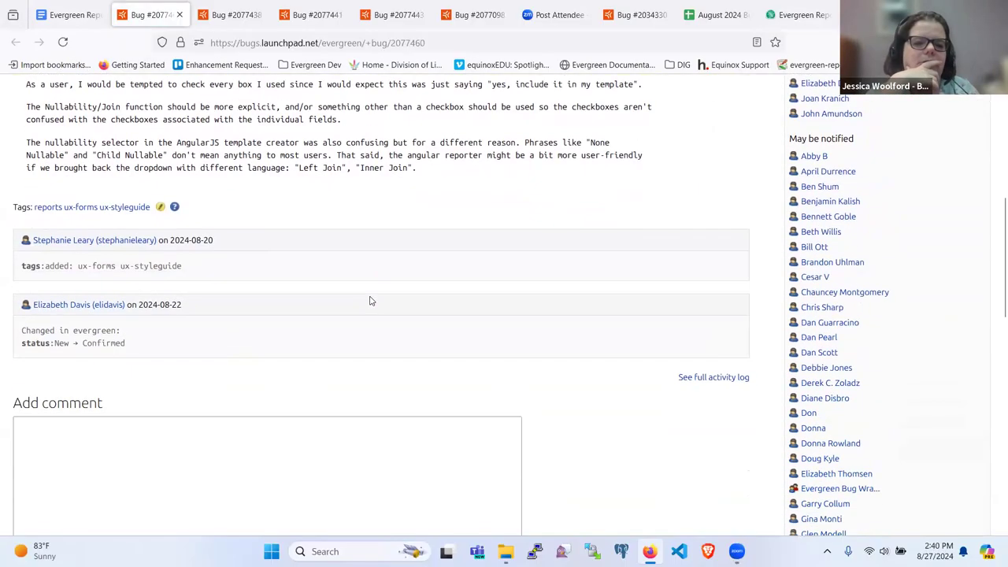
scroll(370, 302, up, 4)
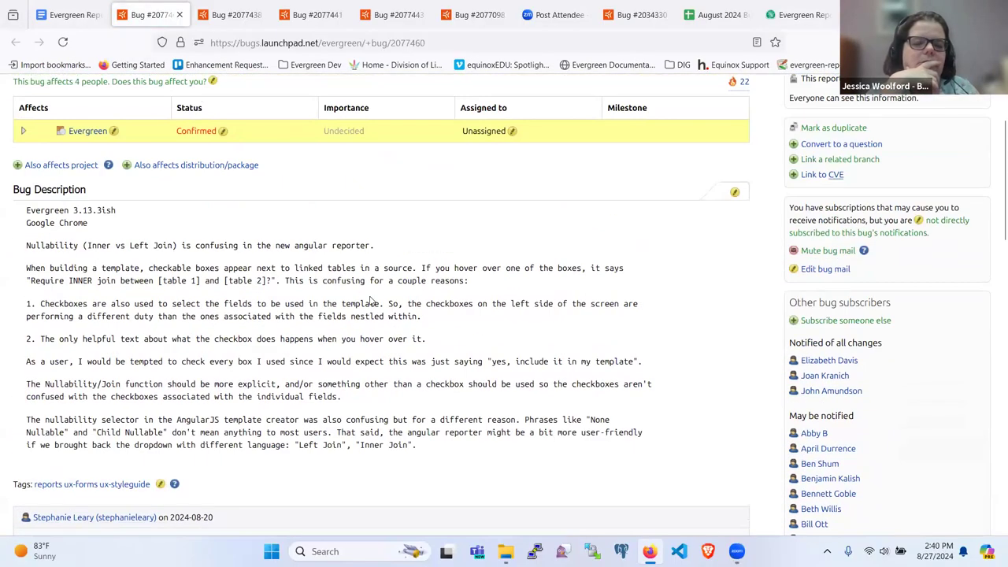
Start a new report template in the Test folder using Classic Circulation View as its source.
click(791, 14)
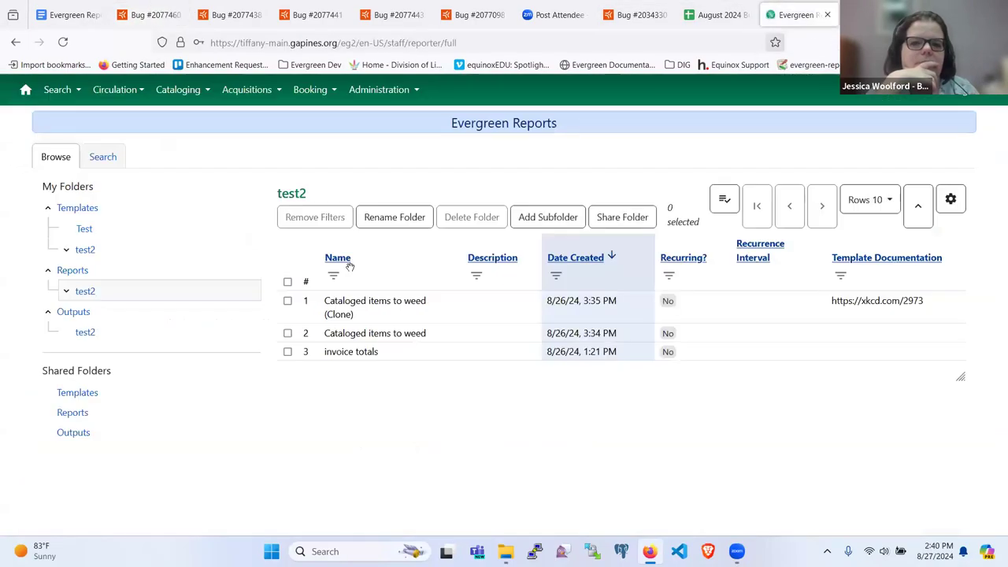
click(84, 231)
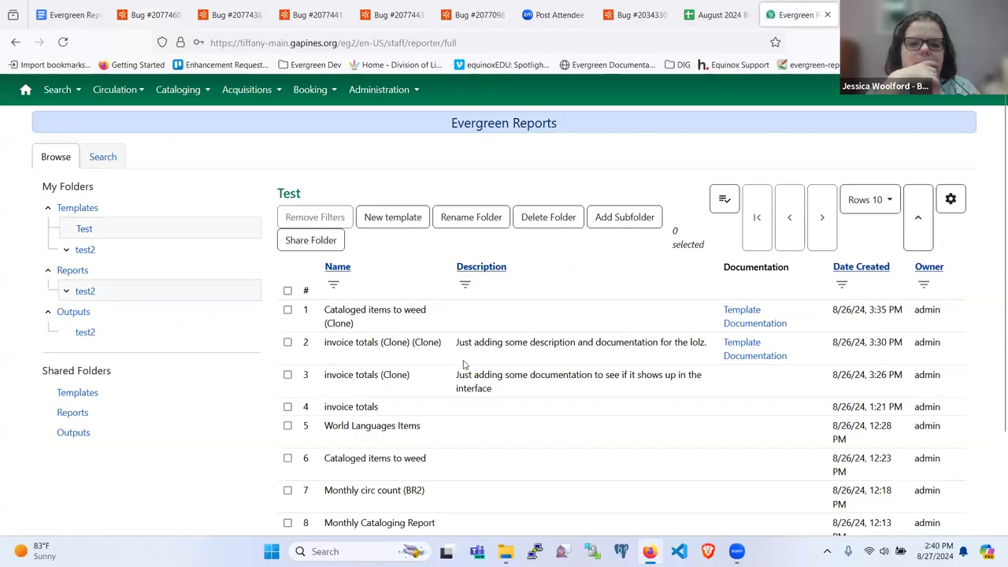
click(389, 221)
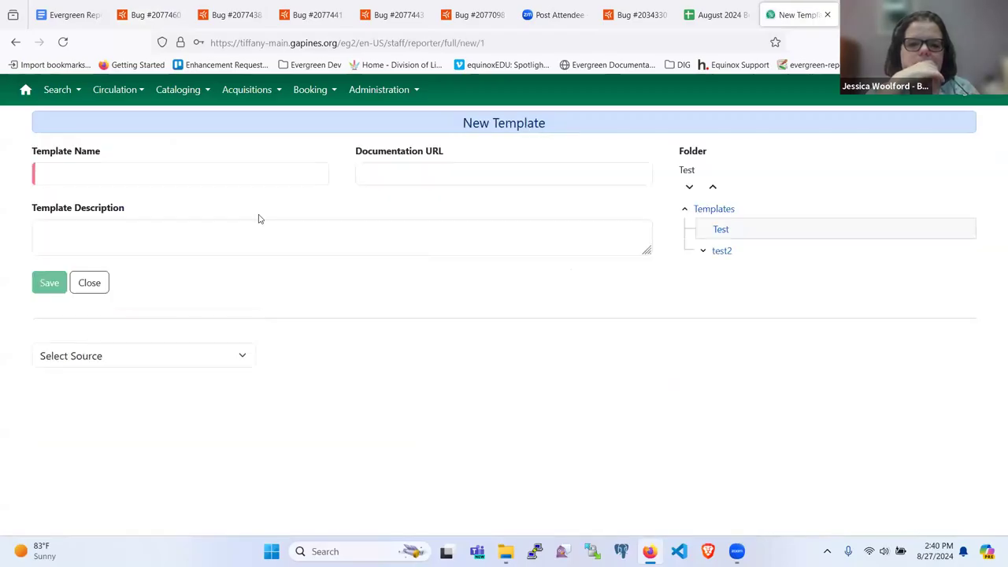
click(157, 177)
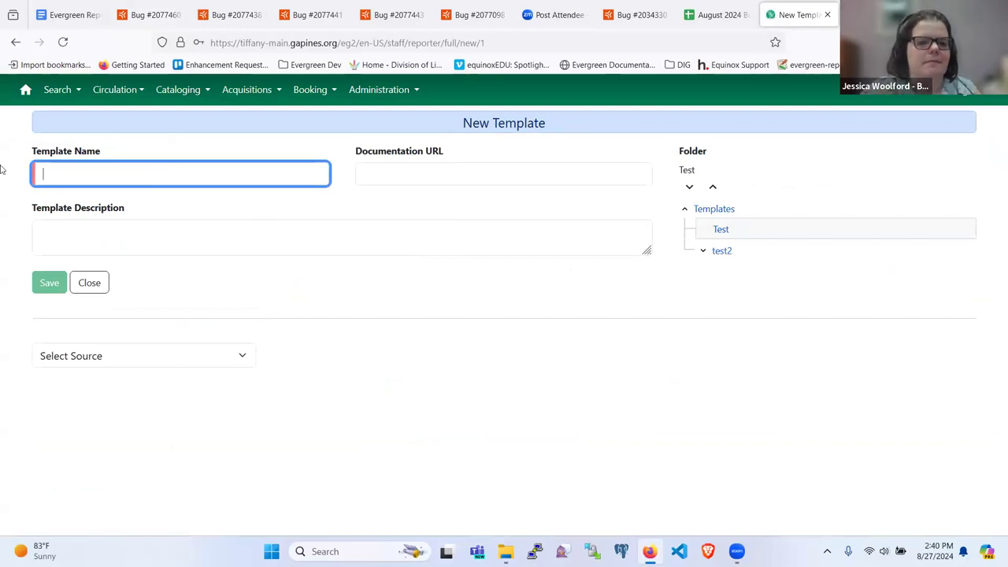
click(143, 357)
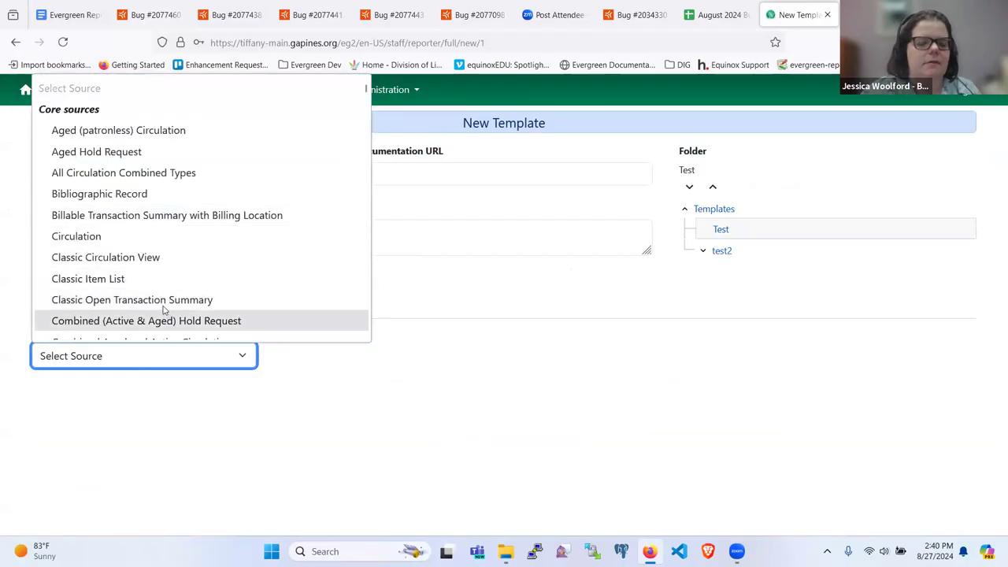
click(126, 257)
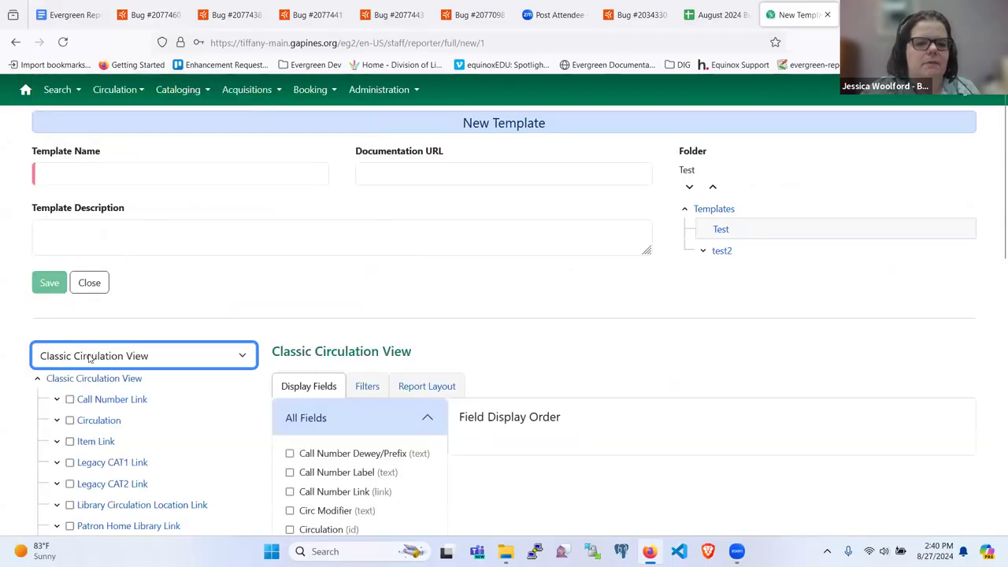
Expand and collapse Call Number Link, then tick and untick its inner-join checkbox.
scroll(90, 359, down, 3)
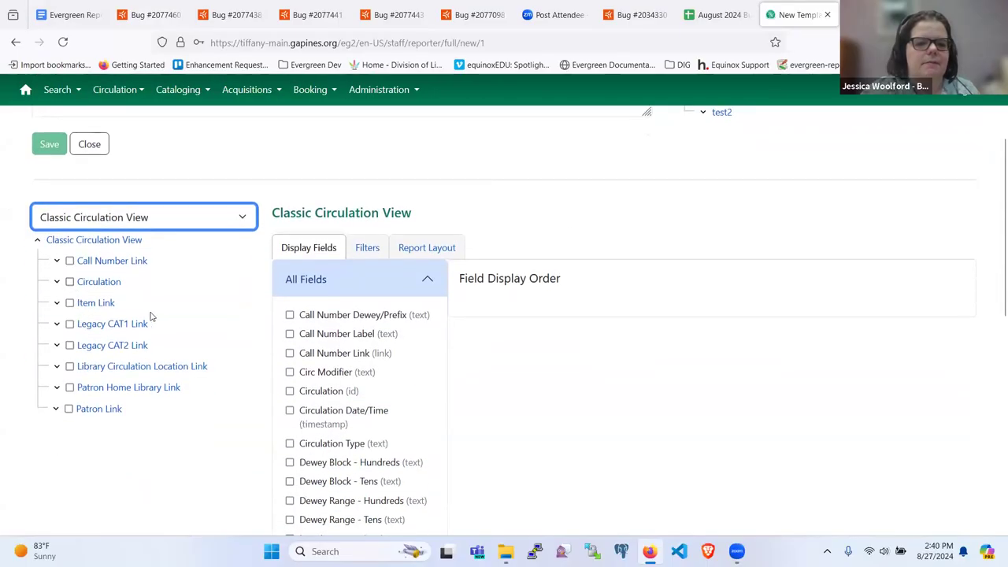
scroll(153, 318, down, 1)
click(57, 193)
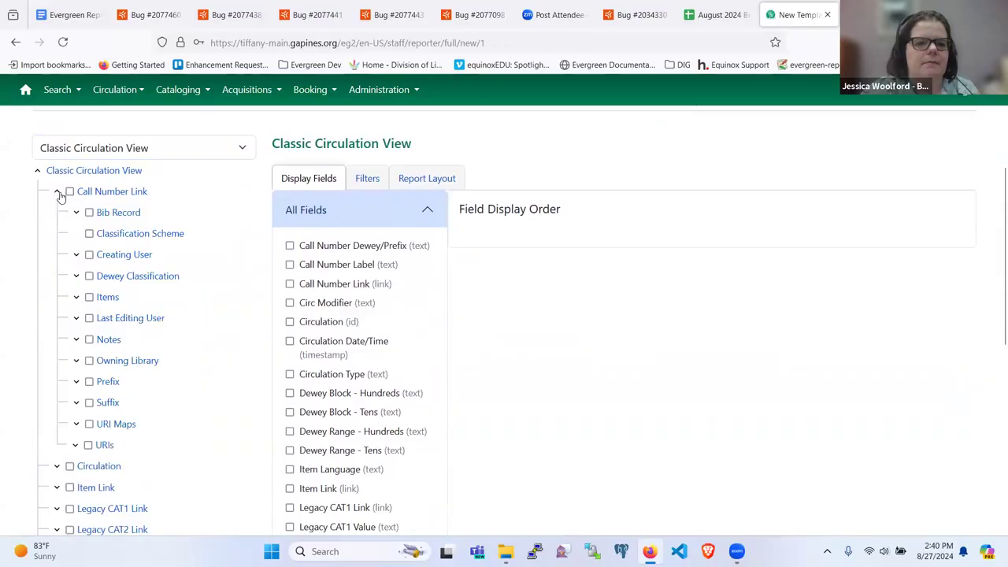
click(58, 194)
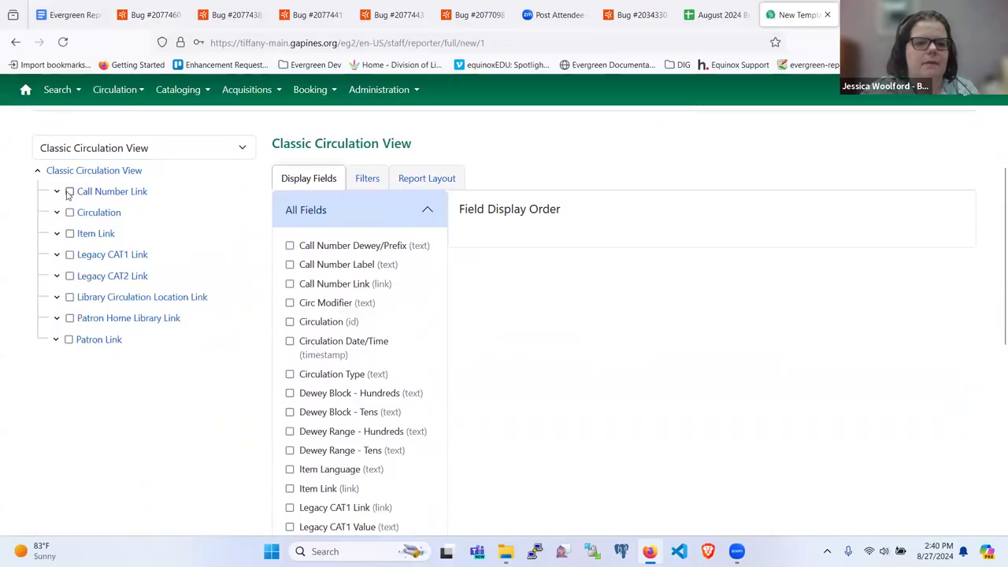
click(70, 192)
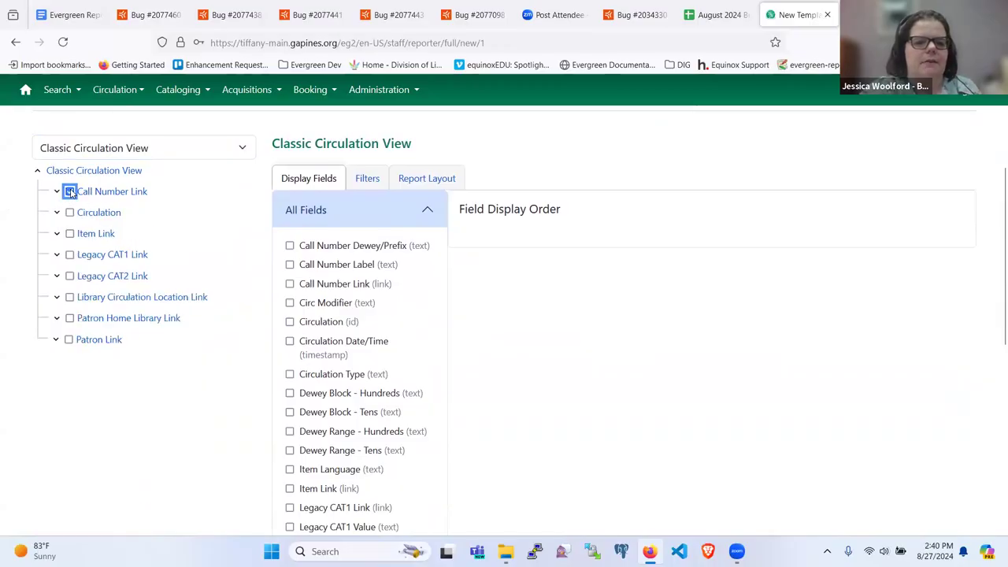
scroll(173, 315, up, 3)
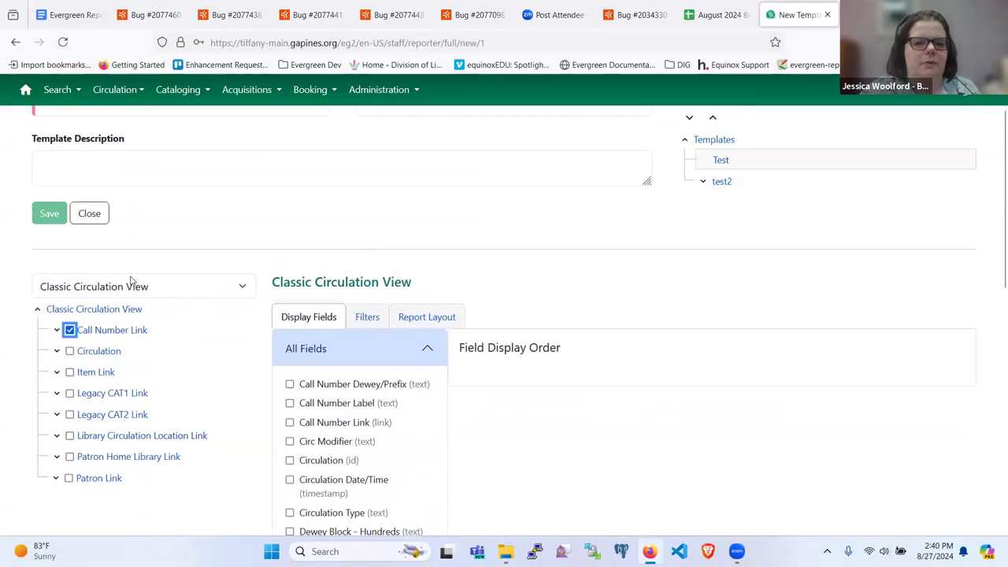
click(69, 329)
Expand Call Number Link and show the Bib Record table's fields.
click(57, 330)
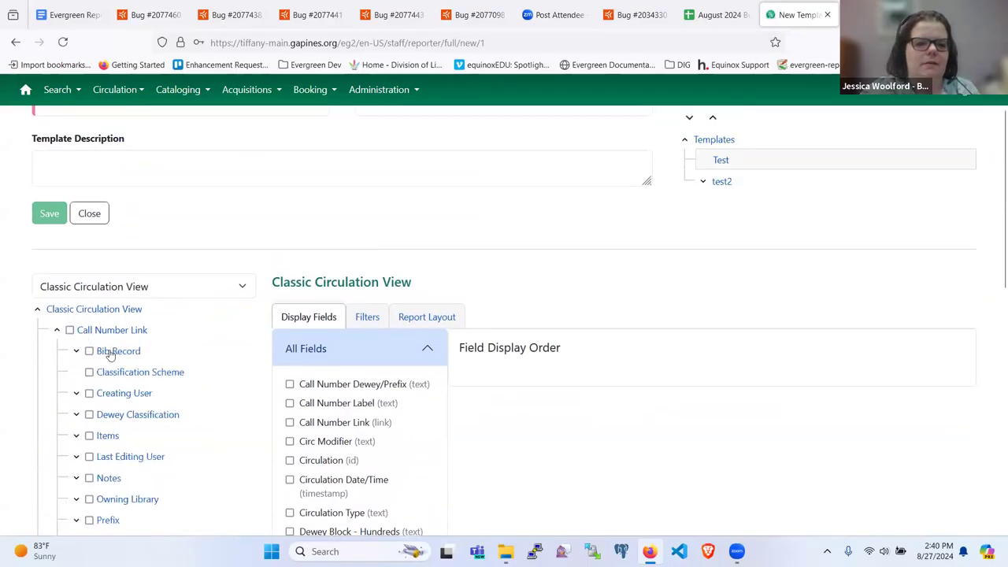
click(103, 352)
scroll(144, 369, down, 3)
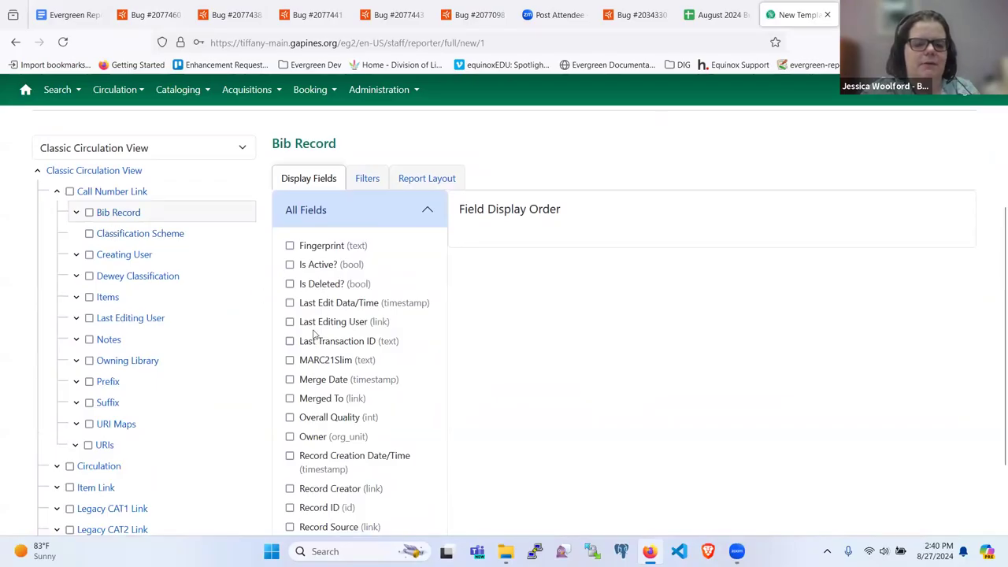
scroll(346, 364, down, 2)
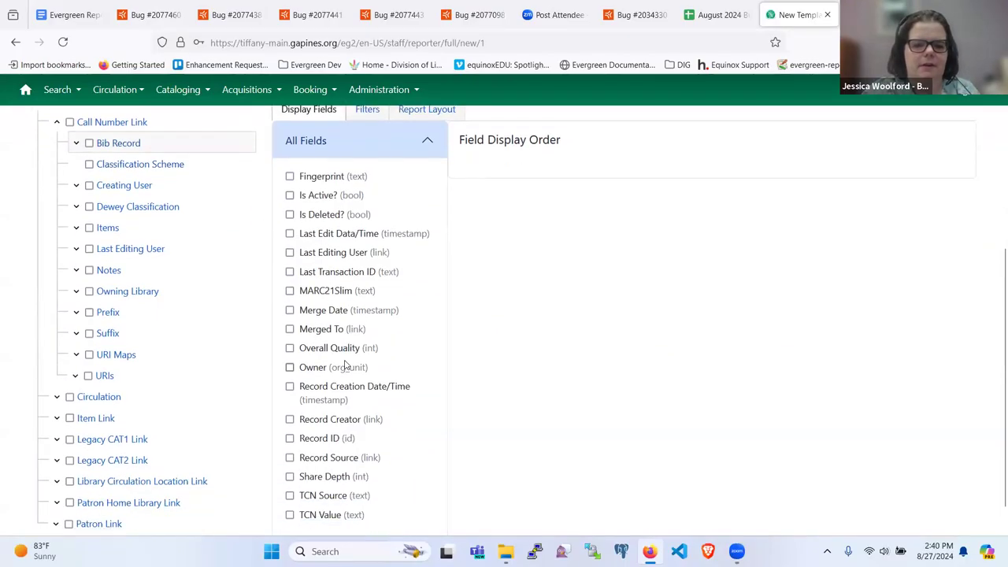
scroll(344, 365, up, 3)
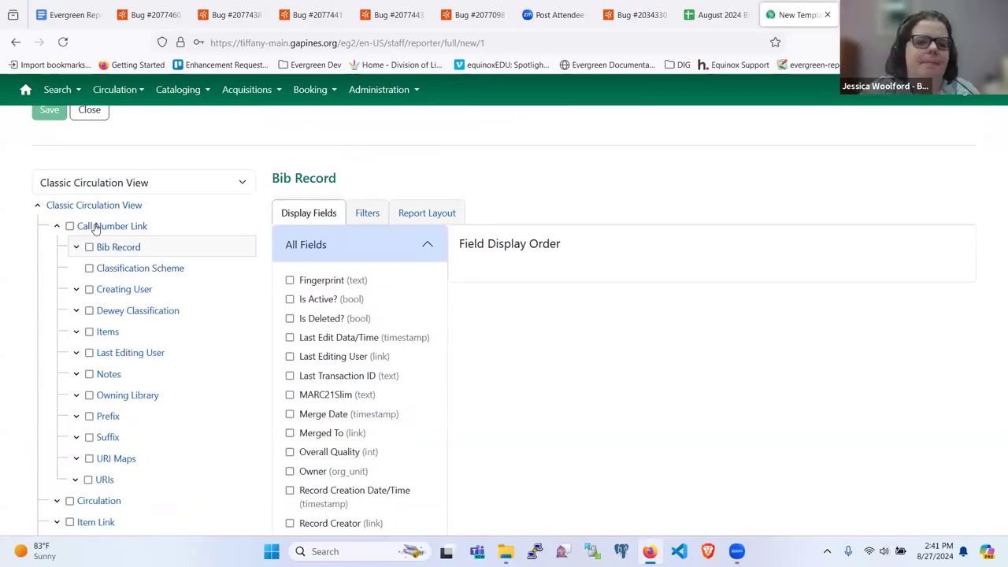
Test the Call Number Link join option and expand Bib Record's linked tables.
click(70, 226)
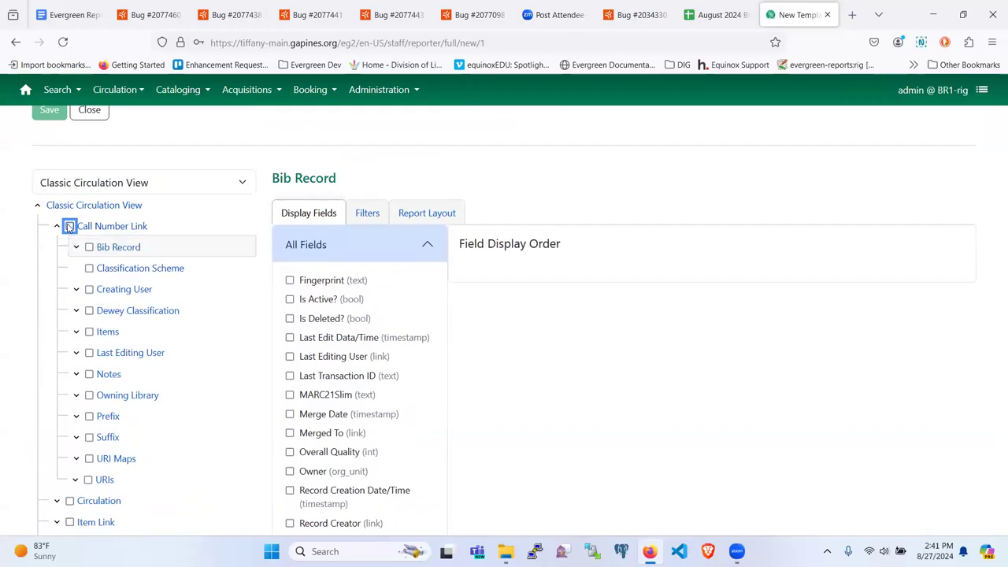
scroll(69, 227, down, 1)
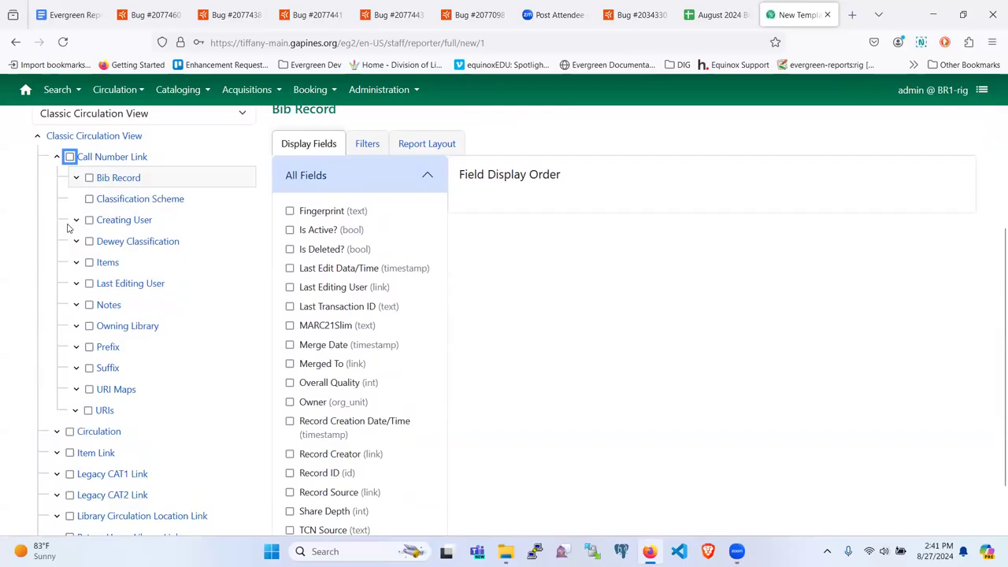
scroll(106, 281, down, 1)
scroll(98, 311, up, 2)
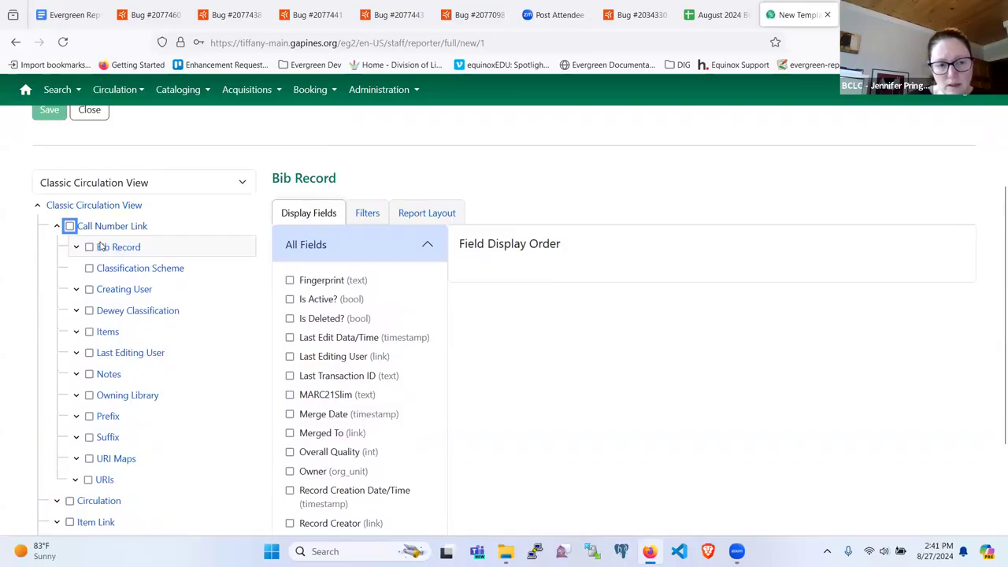
click(378, 430)
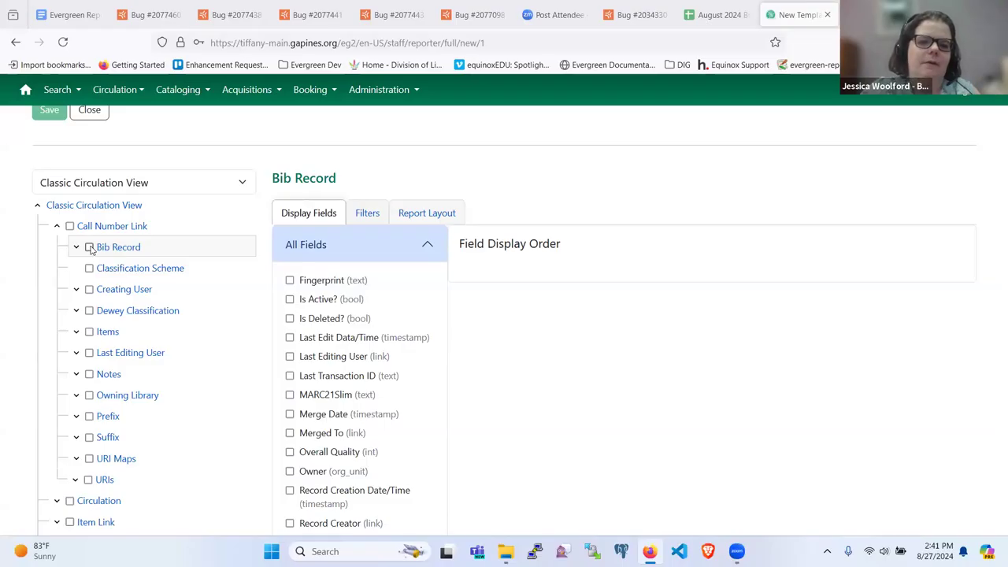
click(77, 247)
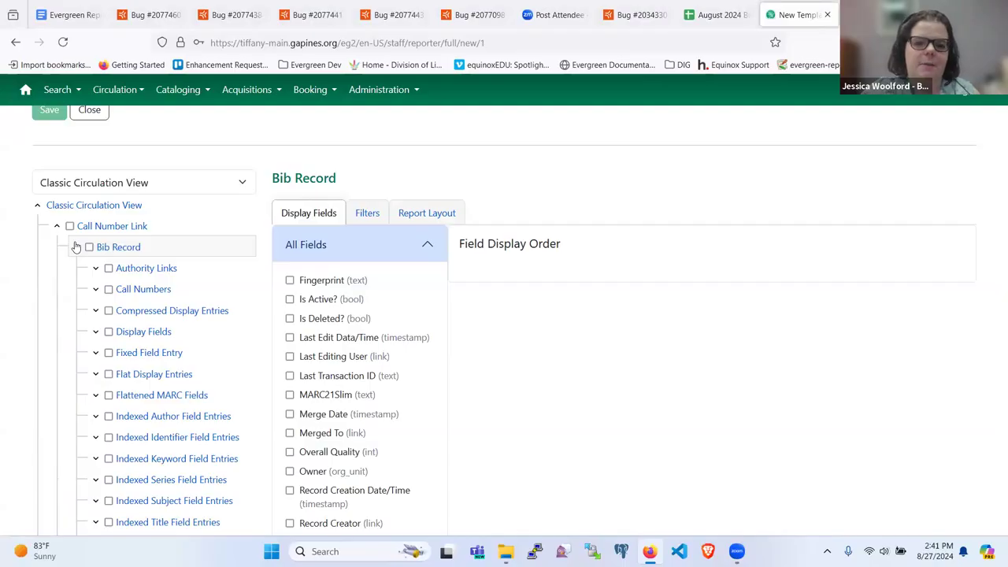
Collapse Bib Record's linked tables under Call Number Link.
click(76, 247)
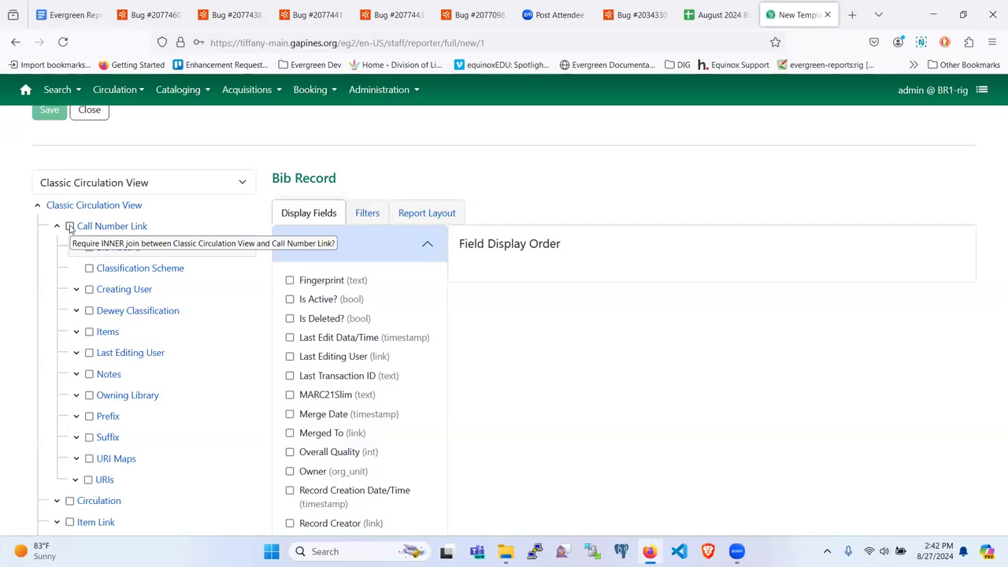
Toggle inner joins on Call Number Link and Bib Record on and off, leaving both unchecked.
click(70, 227)
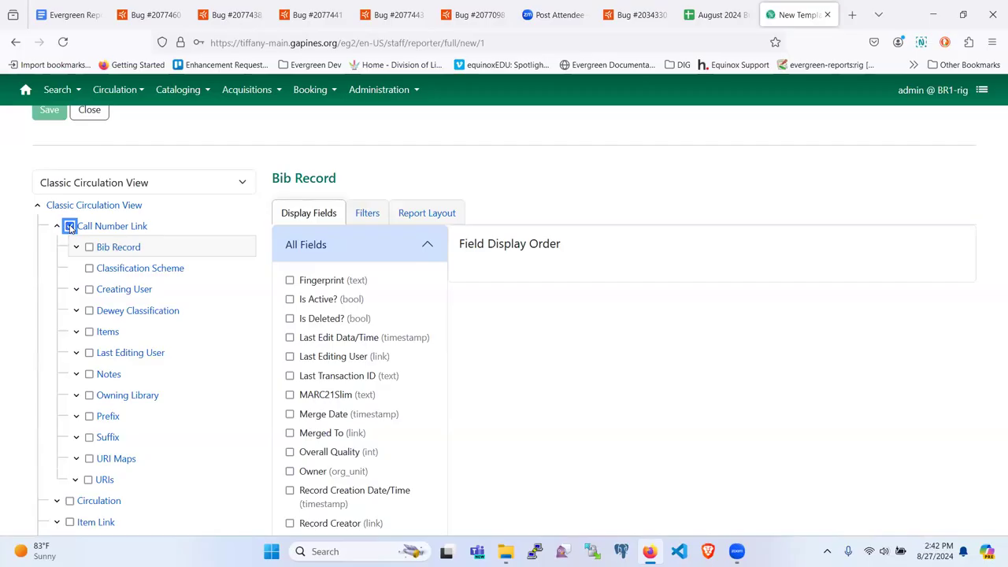
click(71, 227)
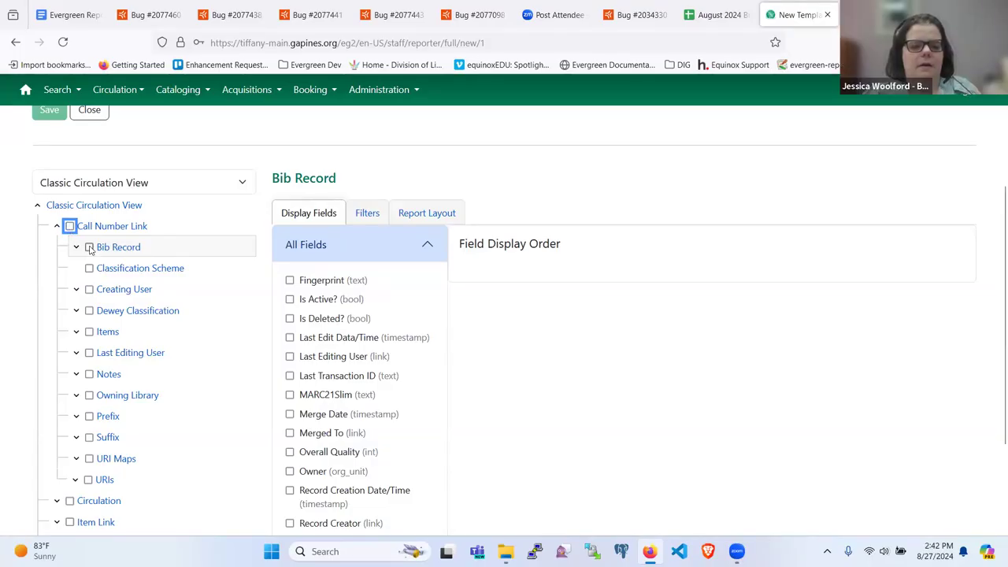
click(89, 247)
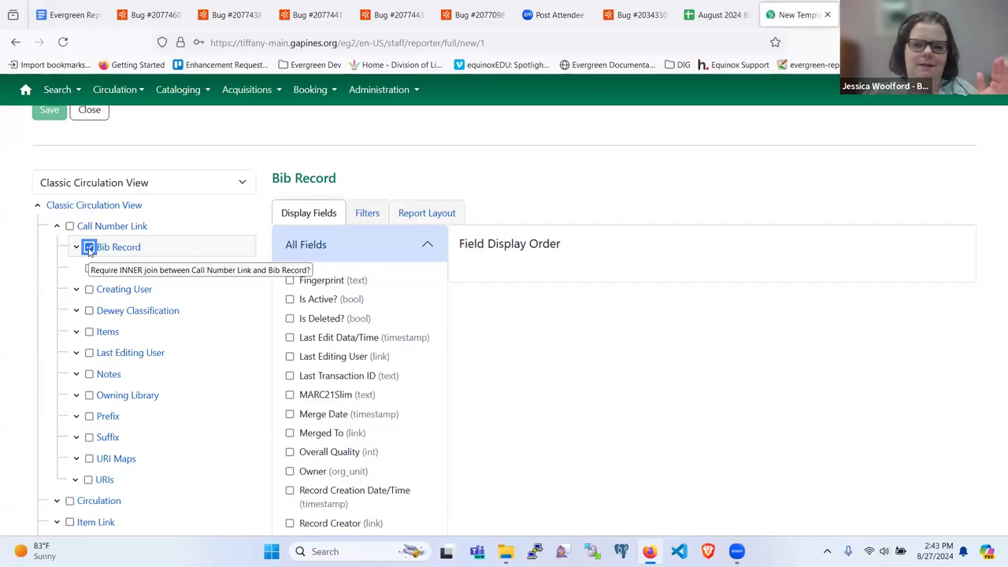
click(89, 248)
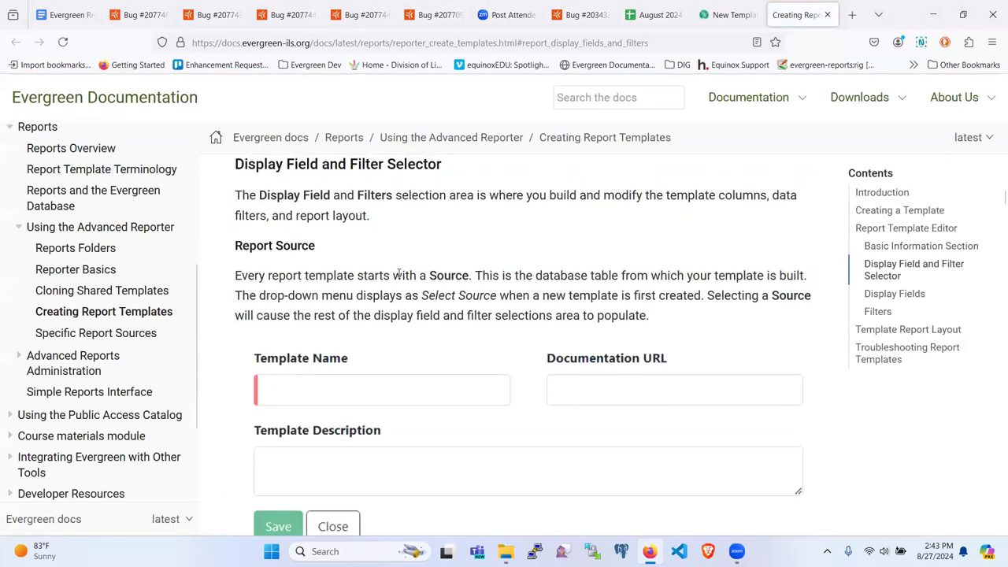
scroll(398, 276, down, 5)
scroll(398, 277, down, 5)
scroll(398, 277, down, 4)
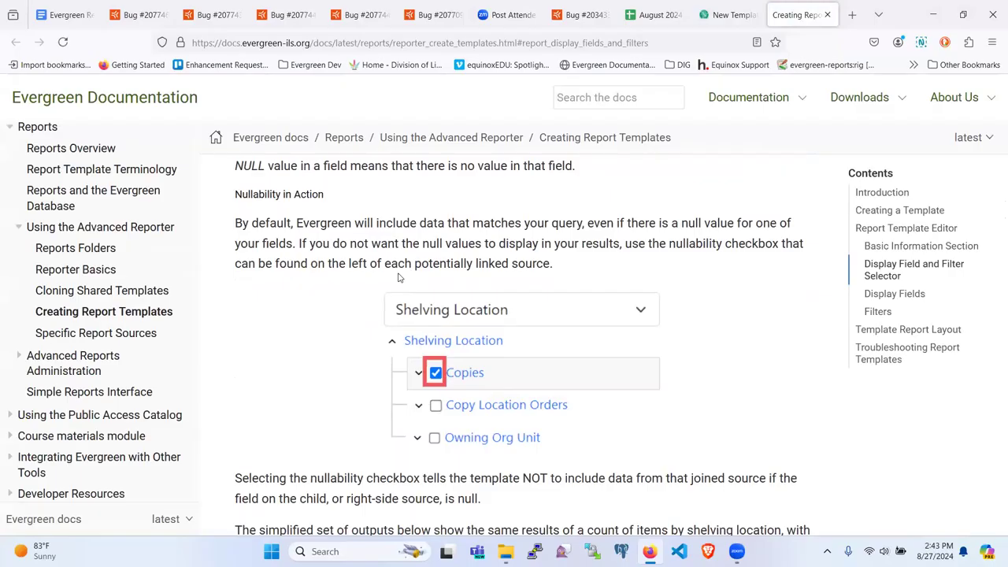
scroll(398, 277, down, 1)
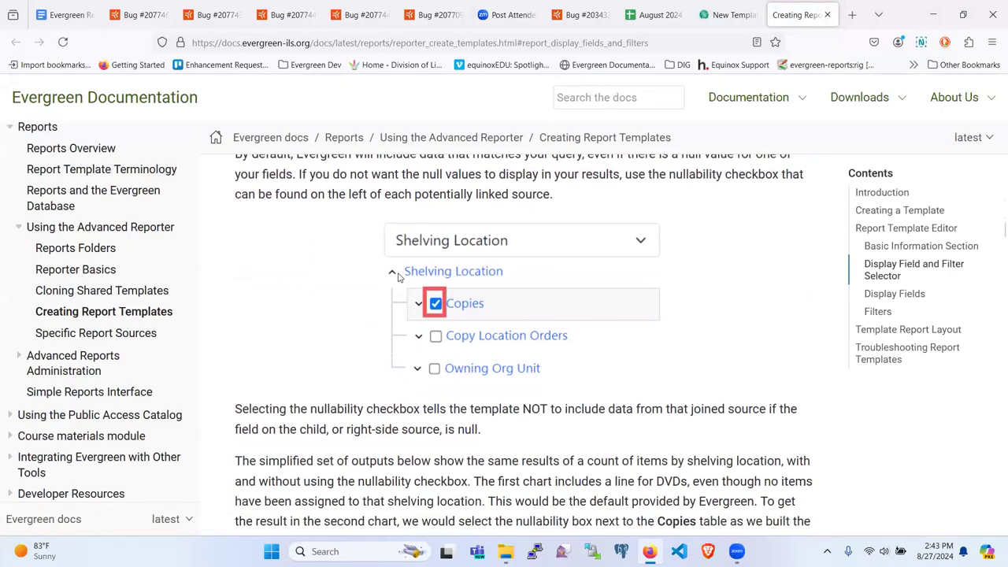
scroll(398, 277, down, 1)
scroll(397, 277, down, 1)
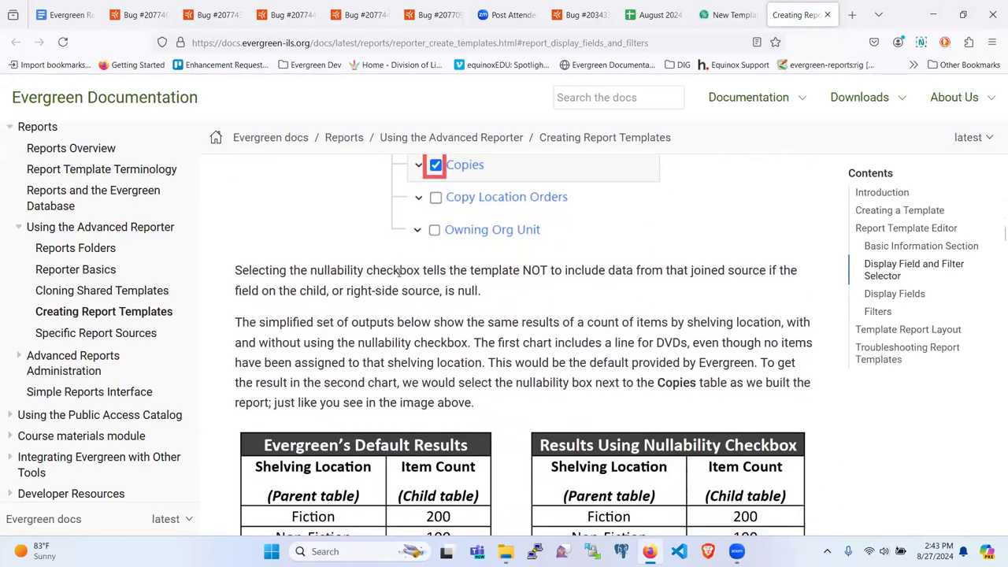
scroll(398, 272, down, 3)
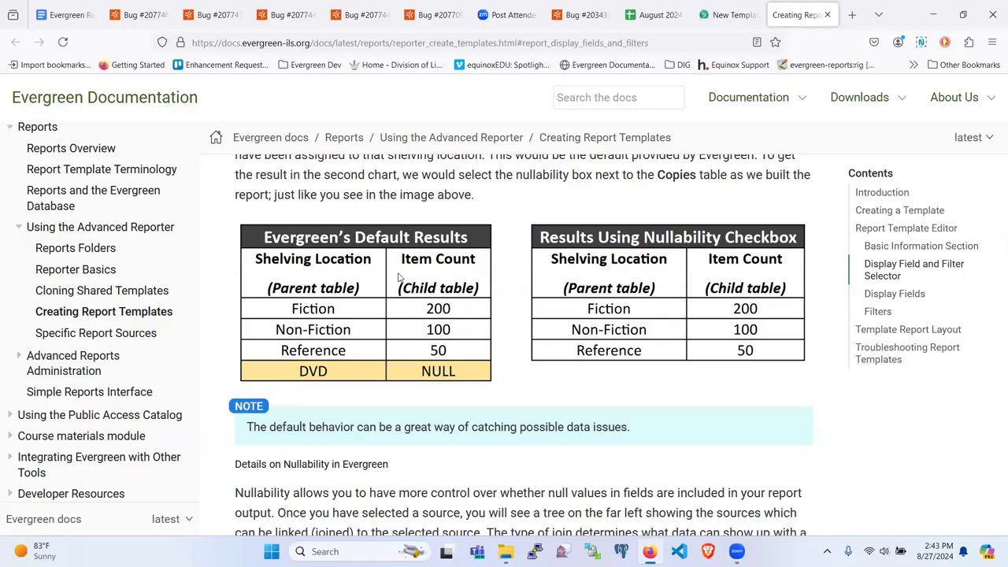
scroll(398, 277, down, 1)
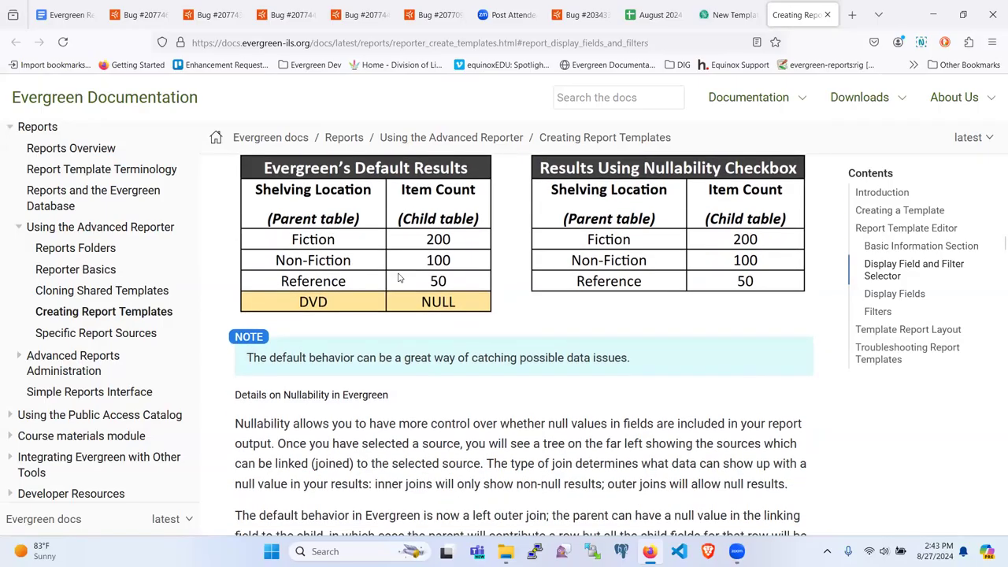
scroll(398, 277, down, 2)
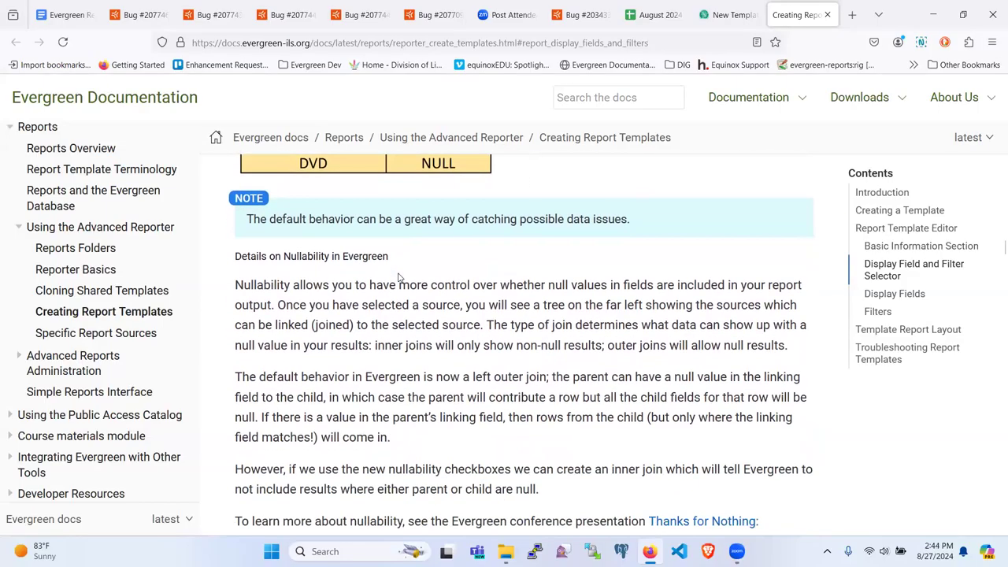
scroll(398, 277, down, 2)
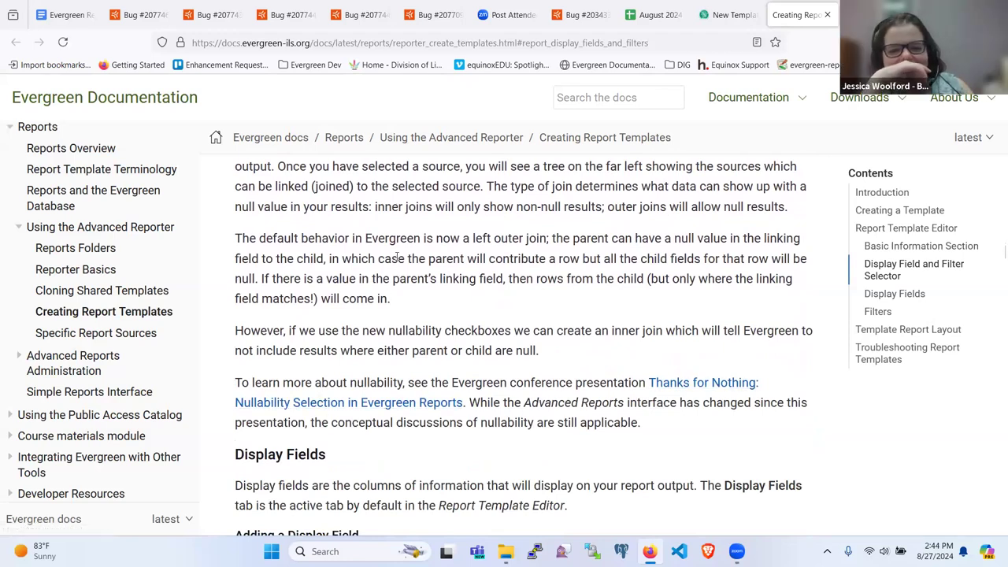
scroll(398, 257, down, 1)
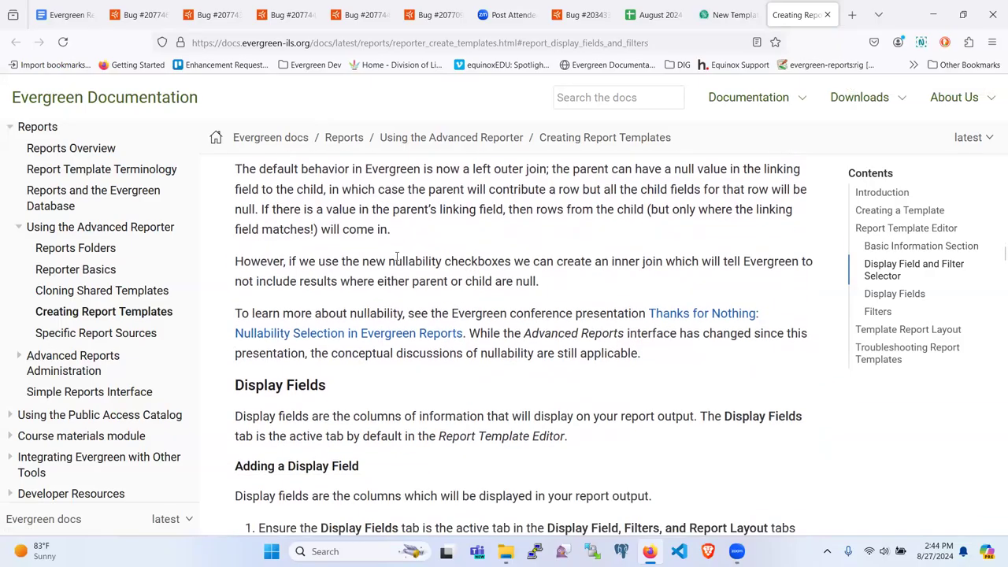
scroll(396, 257, up, 1)
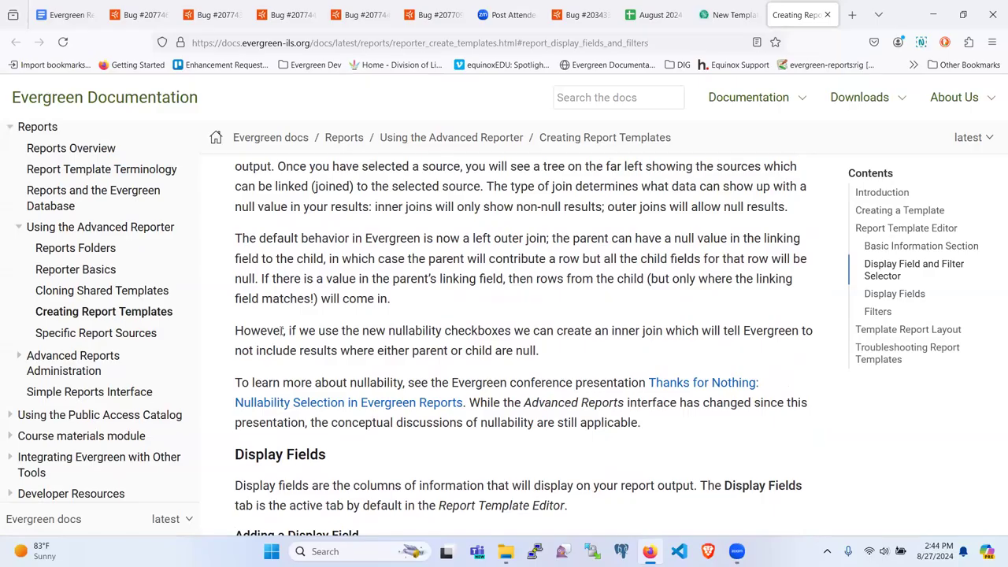
scroll(268, 346, up, 5)
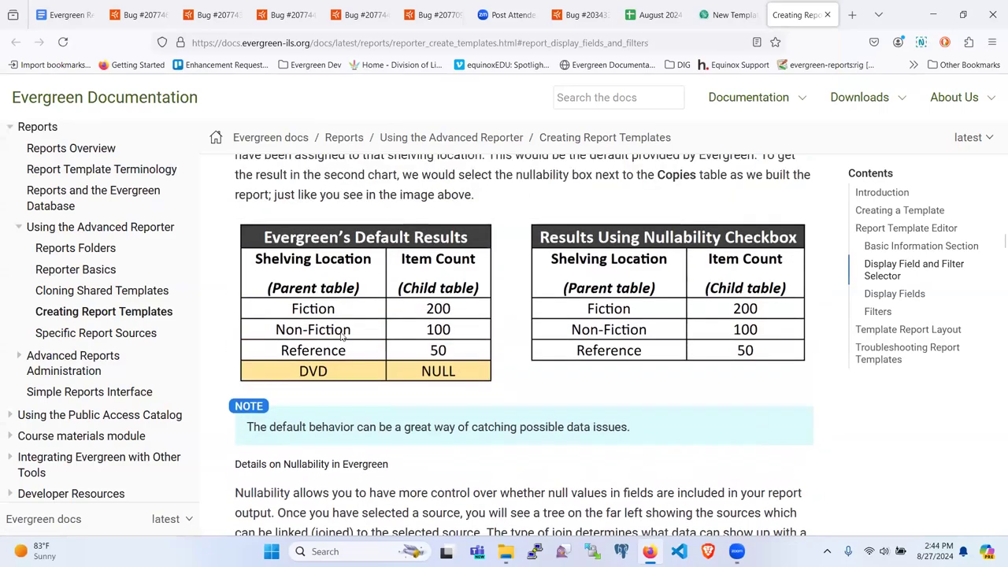
scroll(309, 331, up, 4)
scroll(342, 331, up, 1)
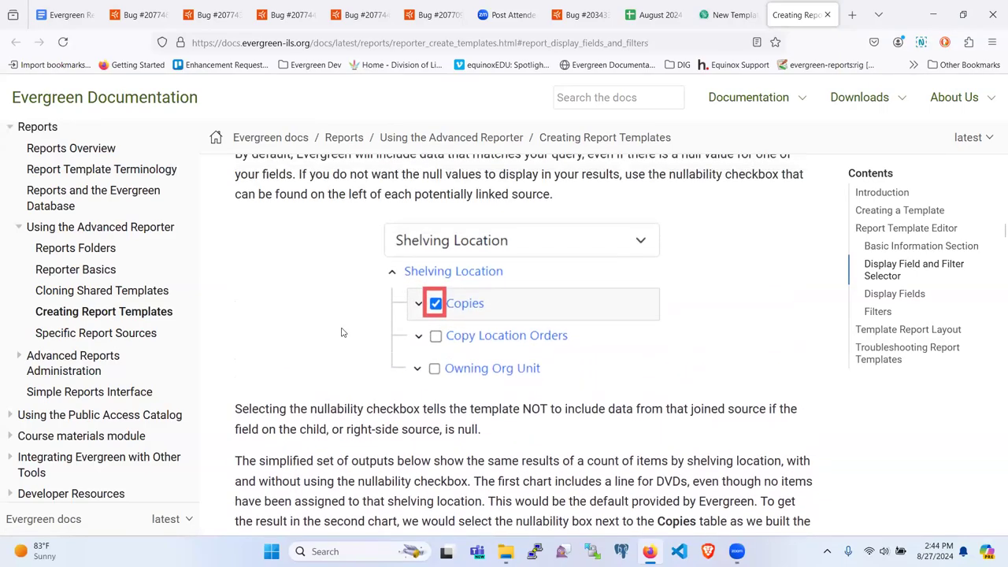
scroll(342, 332, up, 2)
scroll(342, 332, up, 1)
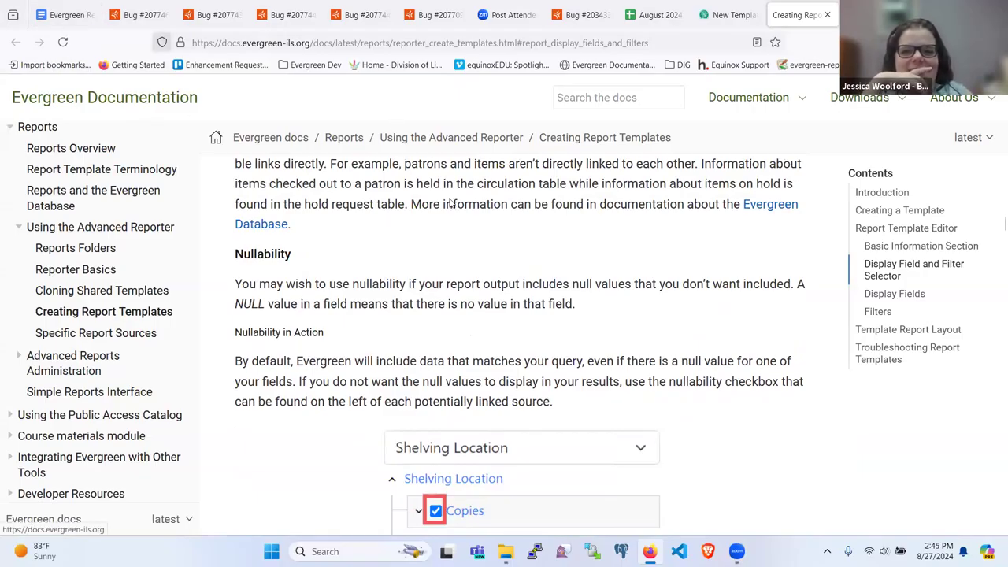
Return to the new template and review Bib Record's fields under Call Number Link.
mouse_move(728, 15)
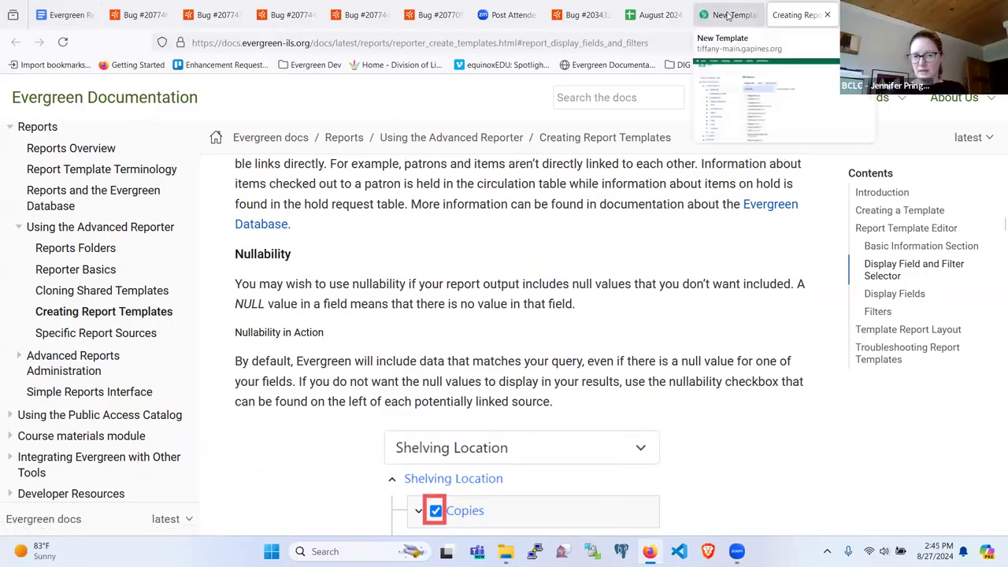
click(728, 16)
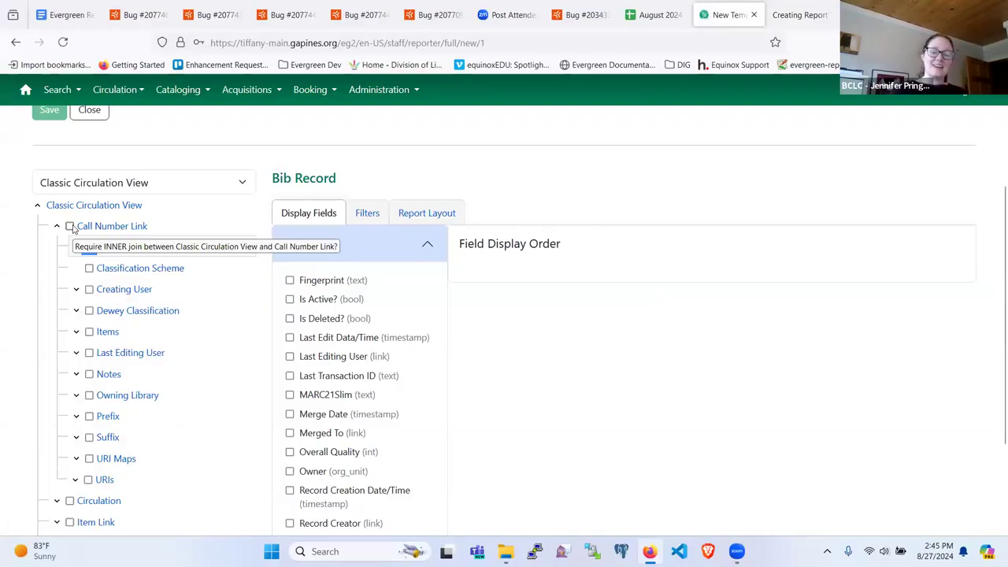
click(89, 247)
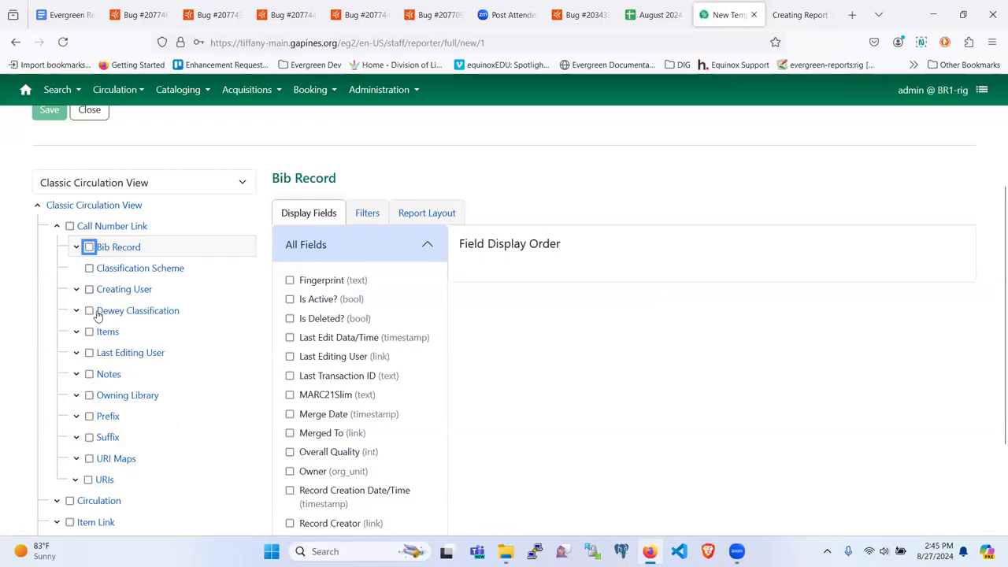
scroll(98, 314, down, 1)
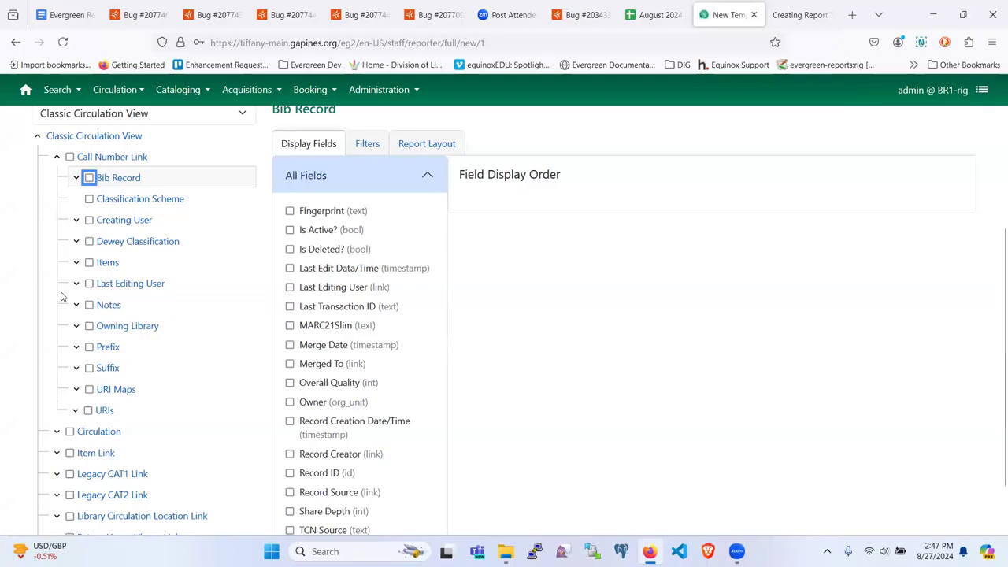
scroll(94, 344, down, 1)
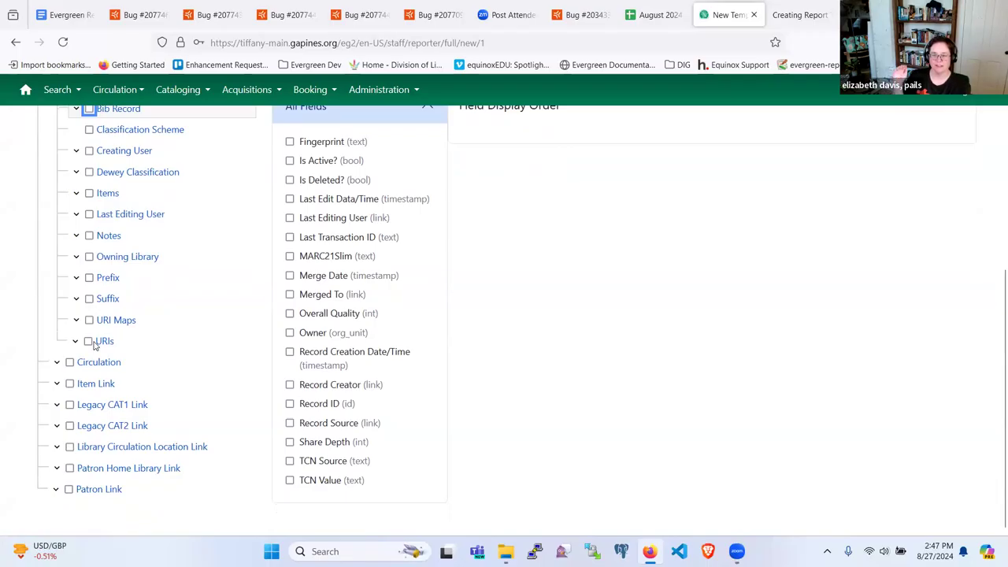
scroll(94, 344, up, 1)
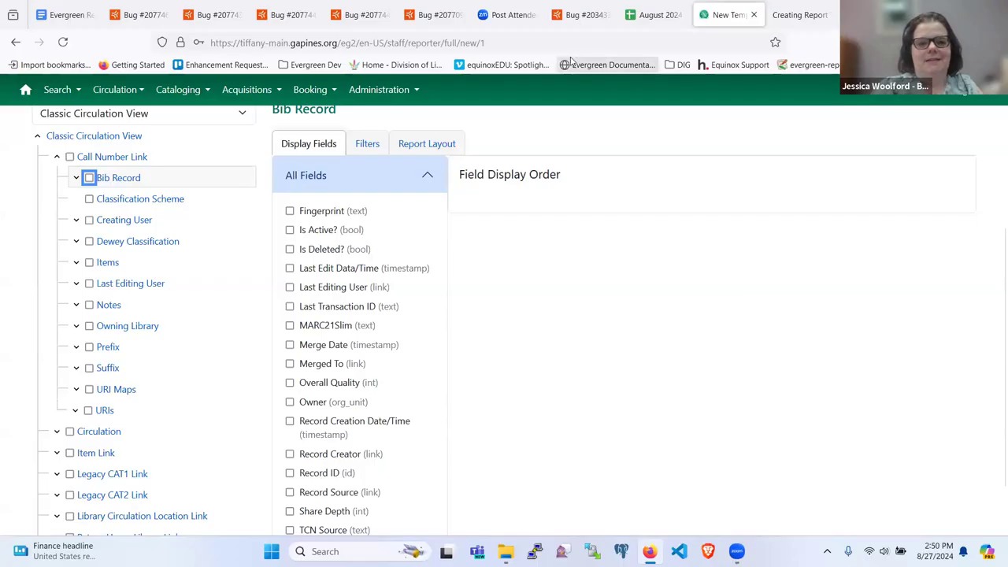
Scroll through the report source list and close it, keeping Classic Circulation View.
scroll(116, 246, up, 1)
scroll(116, 245, up, 2)
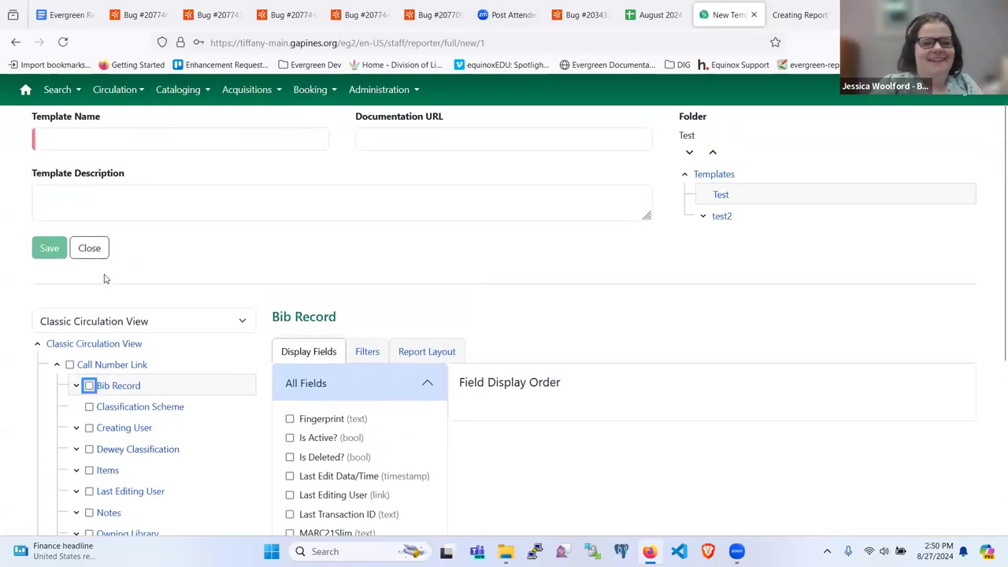
click(128, 321)
scroll(150, 229, down, 5)
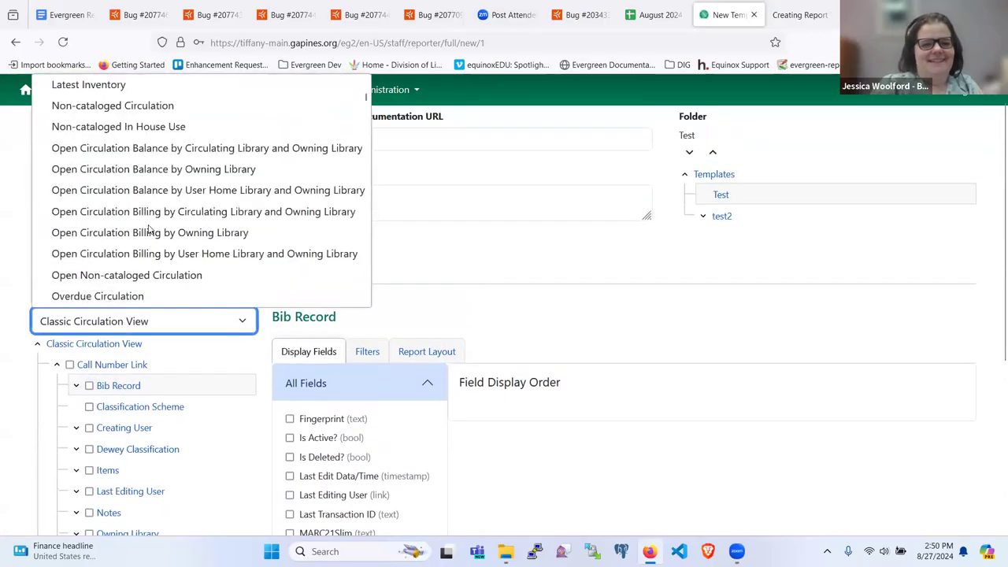
scroll(151, 229, down, 2)
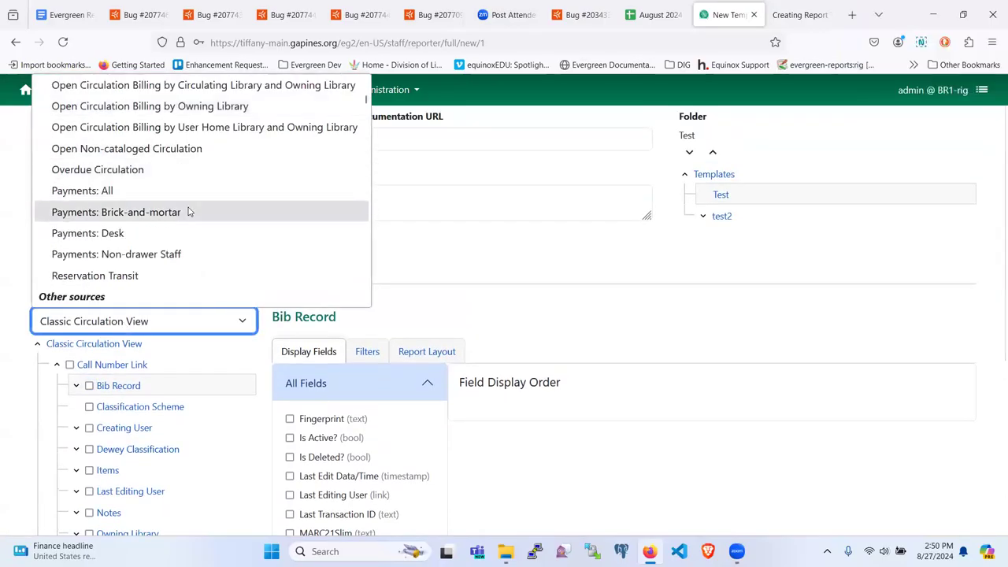
scroll(189, 210, down, 8)
scroll(189, 211, down, 10)
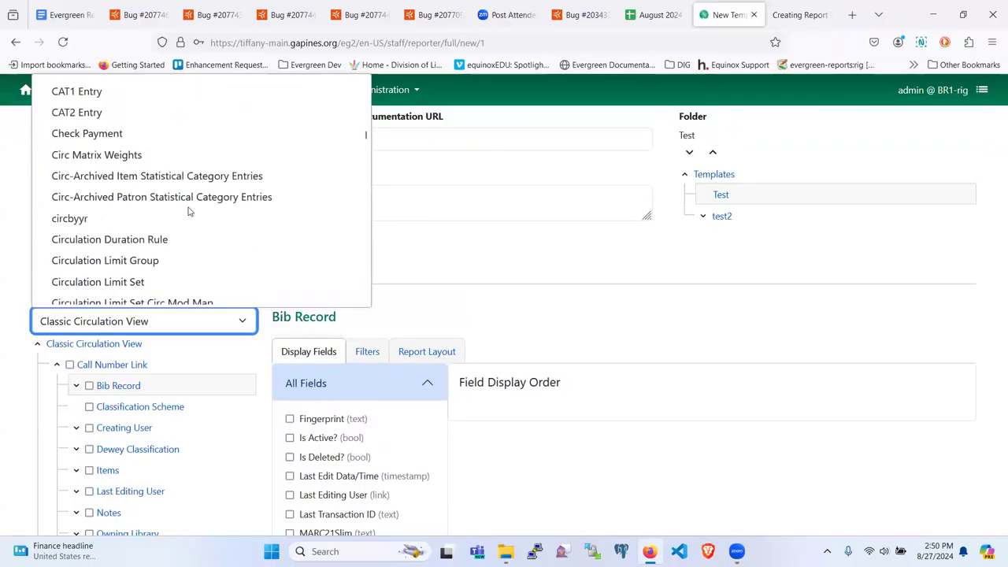
scroll(189, 211, down, 10)
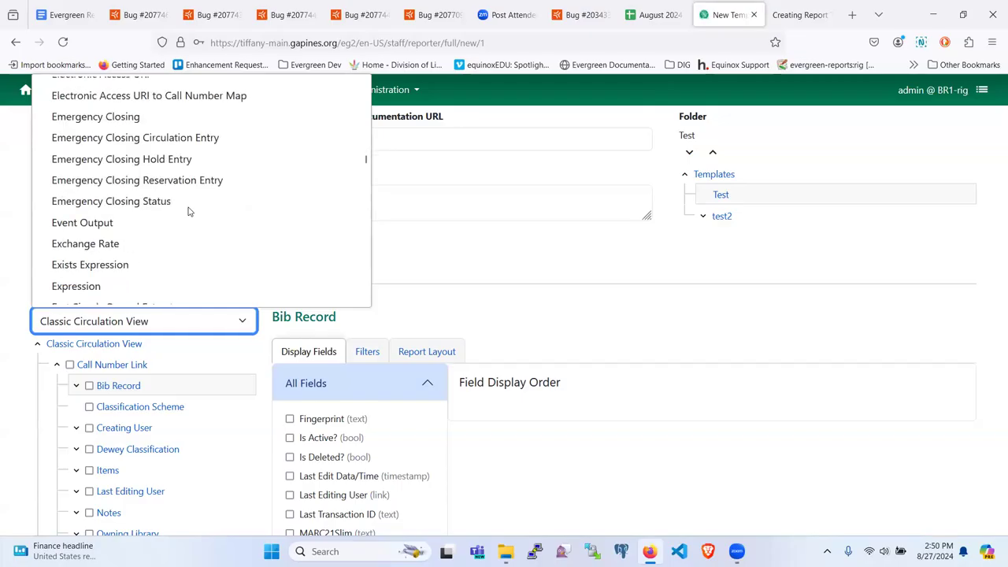
scroll(189, 211, down, 10)
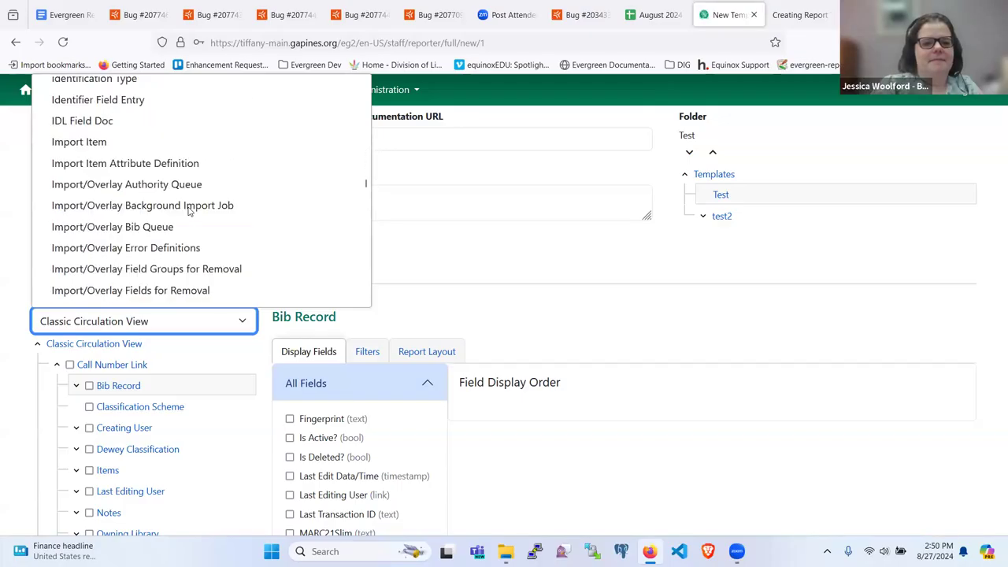
scroll(189, 211, down, 8)
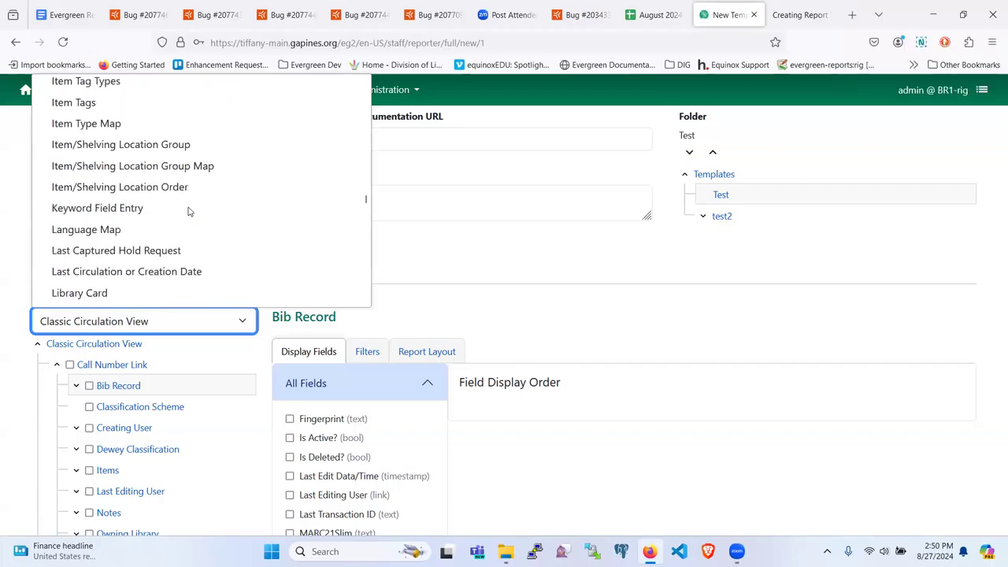
scroll(189, 211, down, 10)
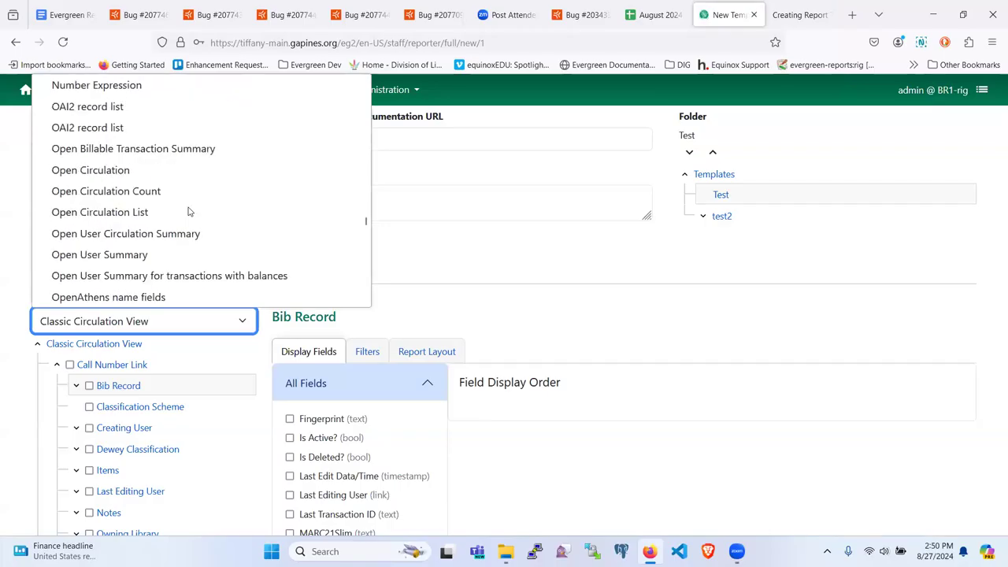
scroll(189, 211, down, 2)
scroll(189, 211, up, 11)
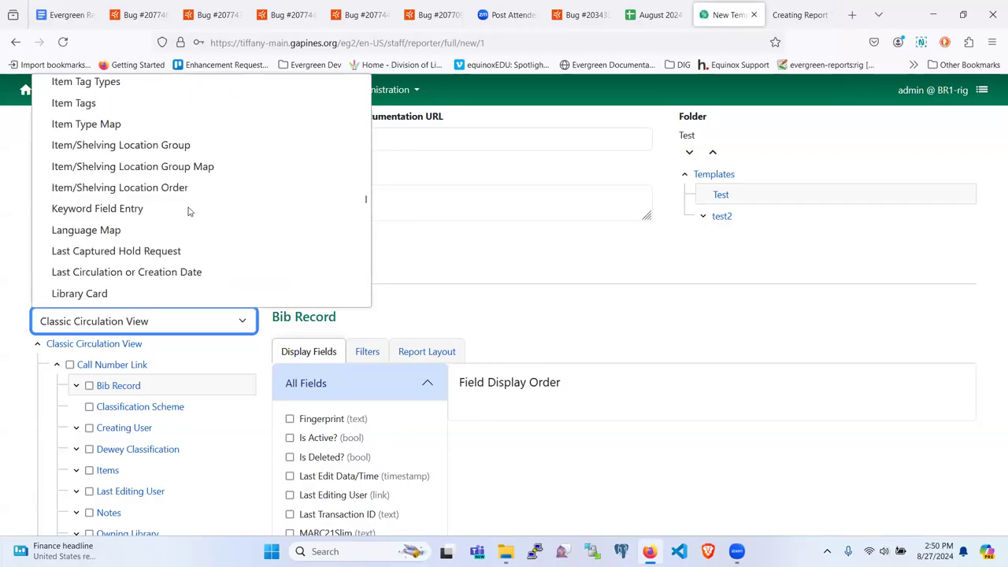
click(483, 266)
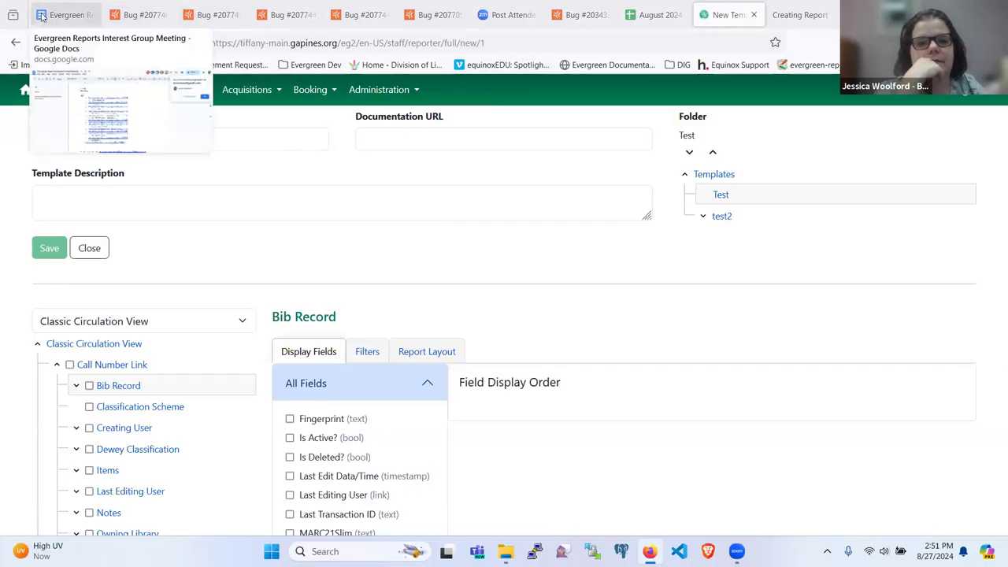
Return to the meeting agenda and bring up the link preview for bug 2077902 in the Bugs list.
click(130, 16)
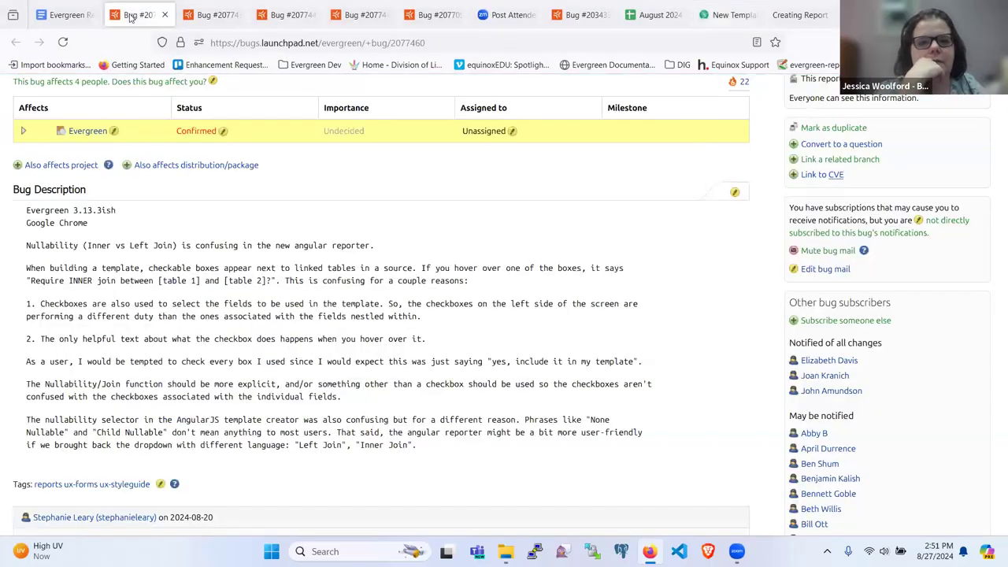
click(67, 15)
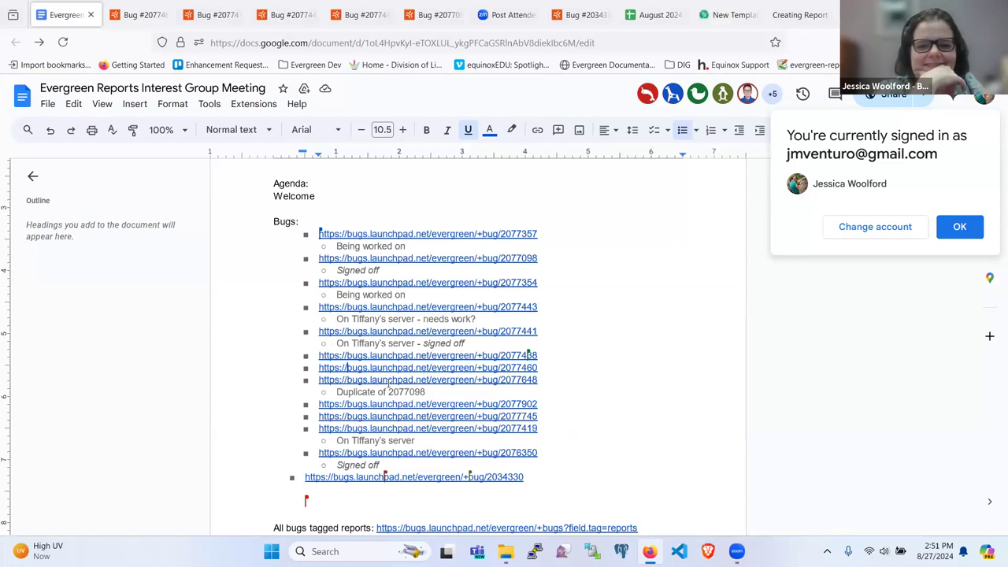
scroll(388, 384, down, 1)
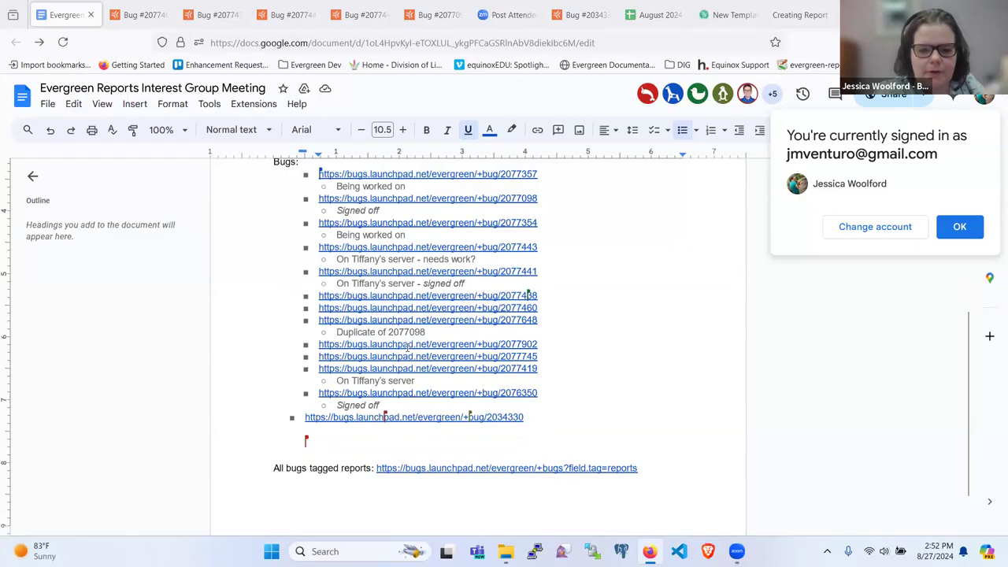
click(408, 349)
Open bug 2077902 (Confirmed, Medium) and read its request to save template column sort with grid settings.
click(398, 366)
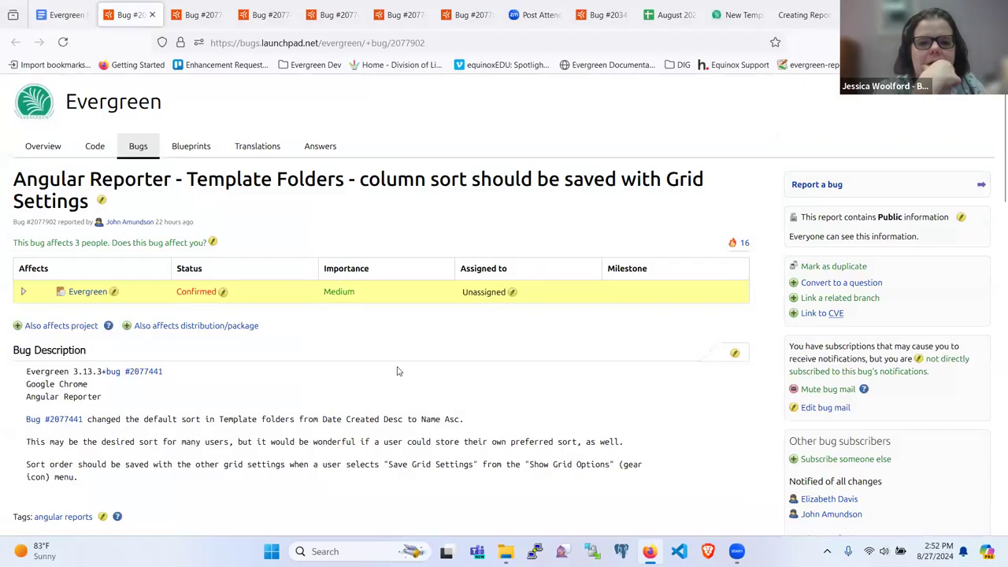
scroll(397, 371, down, 2)
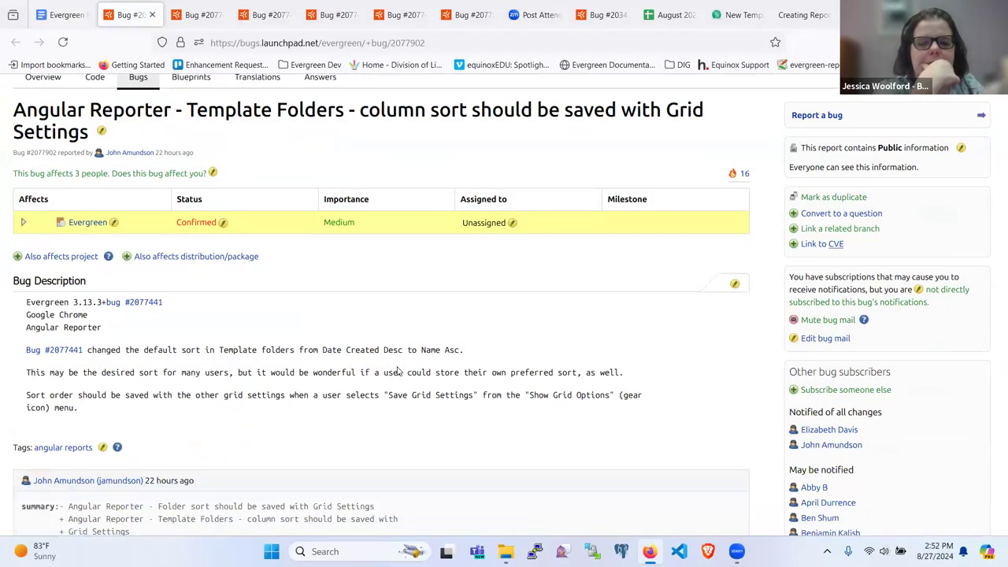
scroll(397, 371, down, 4)
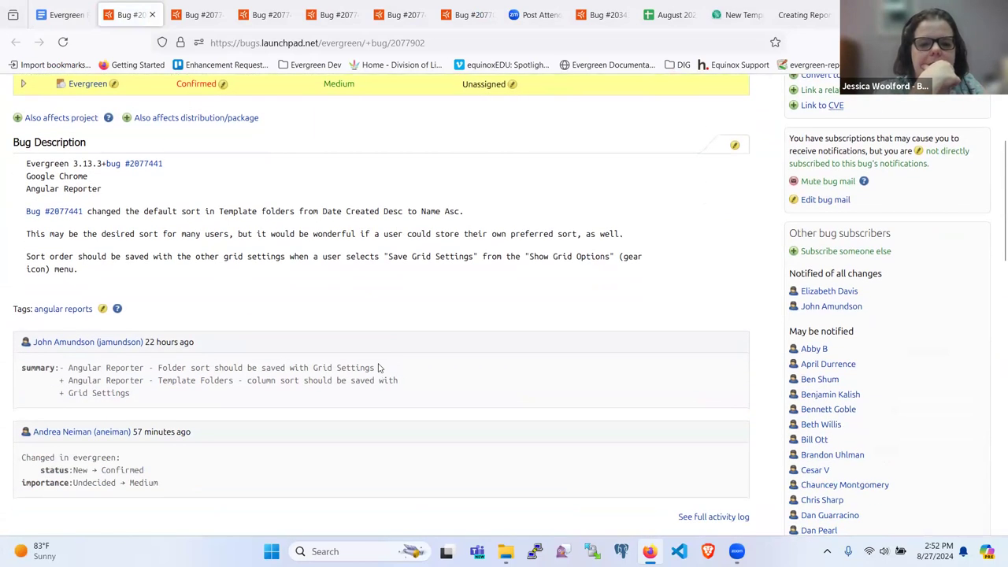
scroll(354, 360, down, 2)
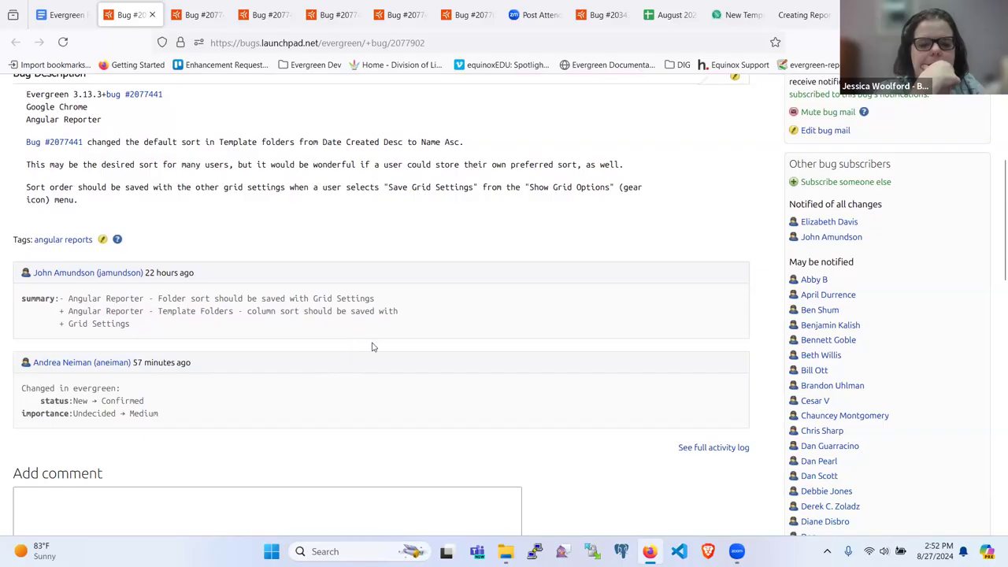
scroll(366, 338, up, 2)
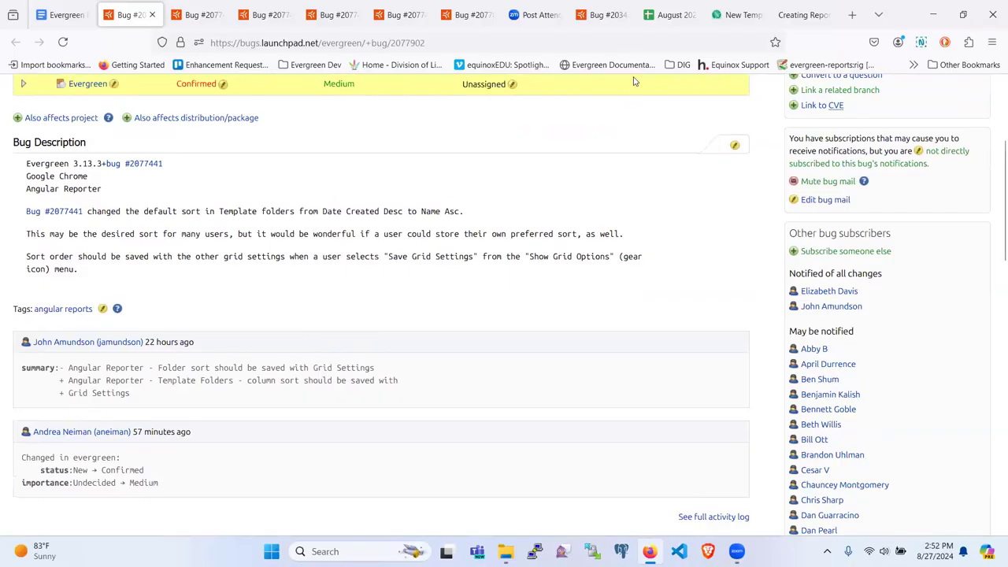
Leave the new template editor, confirming that it should close.
click(746, 15)
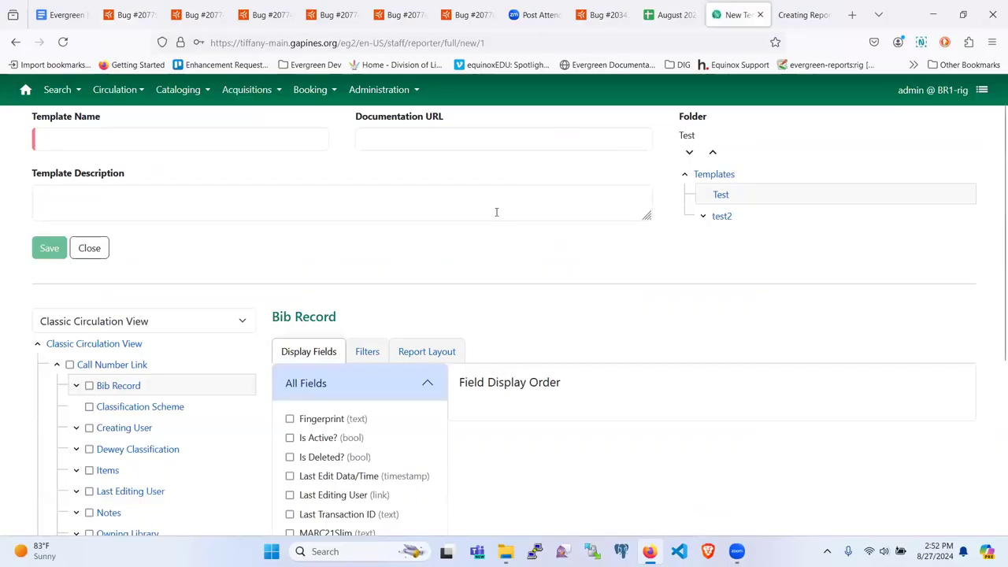
scroll(496, 210, up, 1)
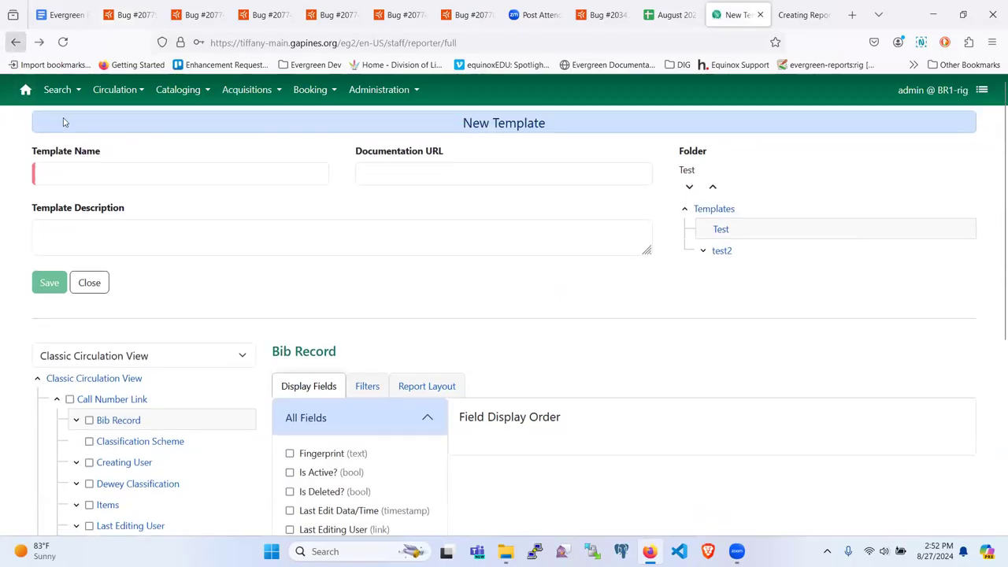
click(16, 42)
click(563, 199)
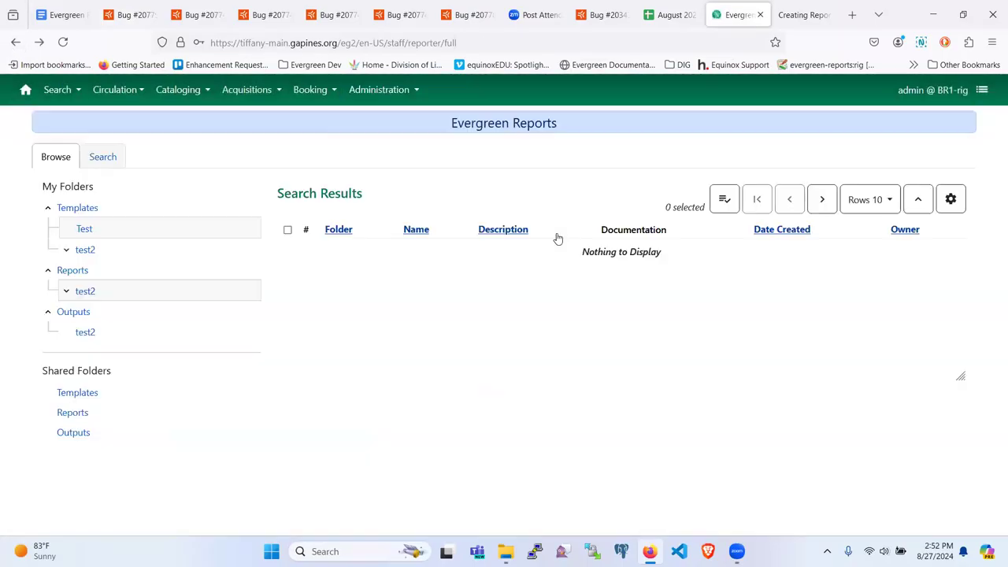
Sort the Test templates folder by Date Created, oldest first, and check its Manage Columns settings.
click(82, 229)
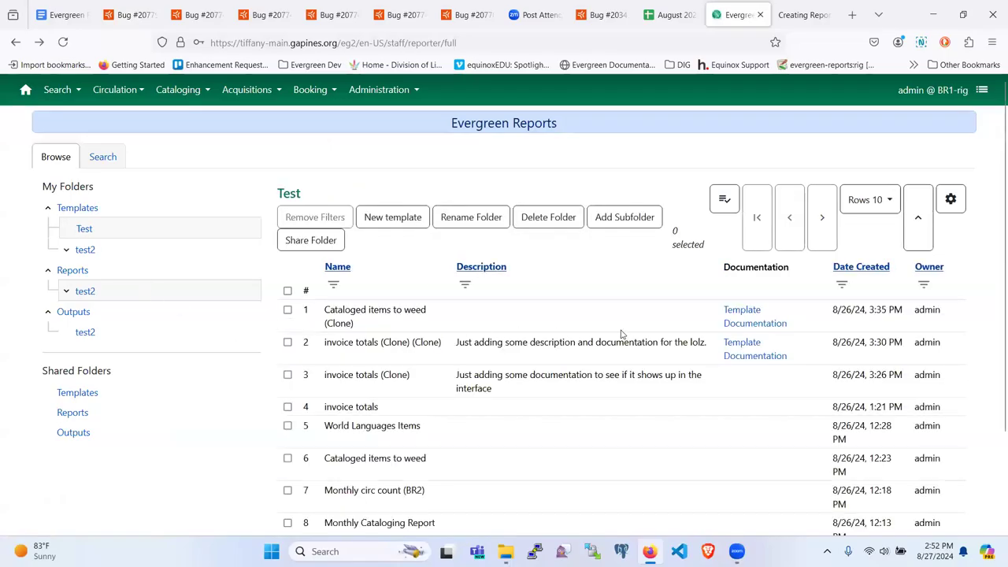
click(854, 268)
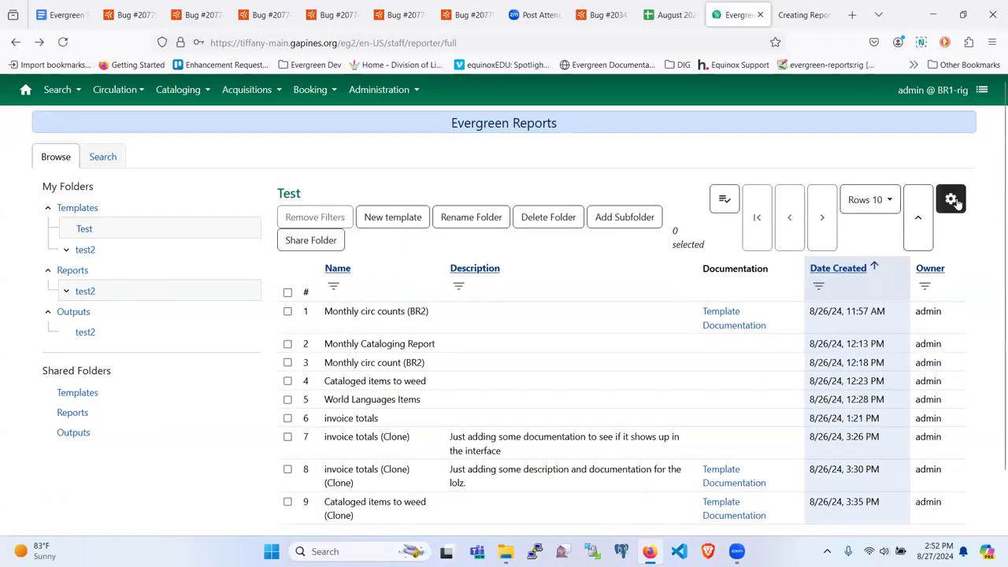
click(955, 201)
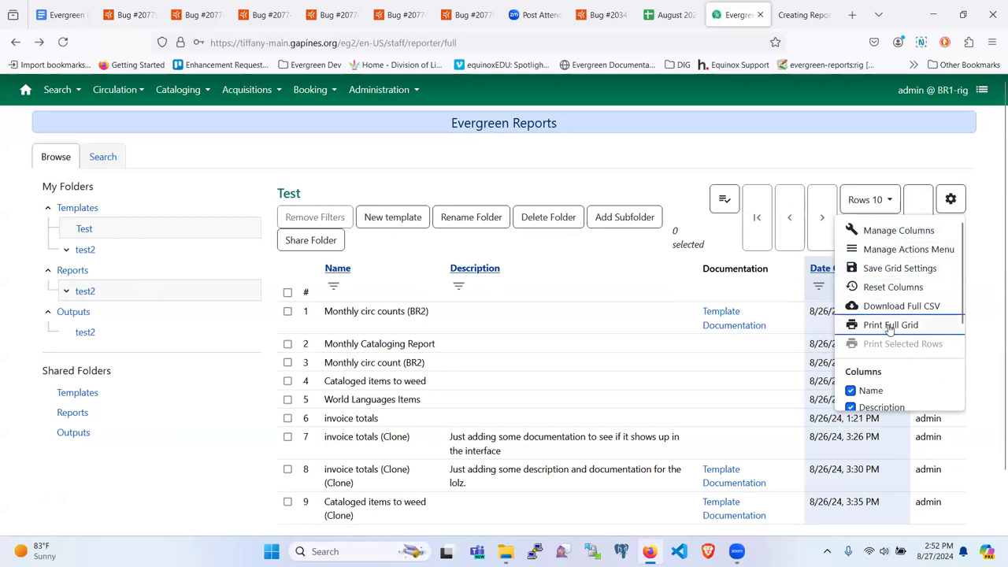
click(882, 230)
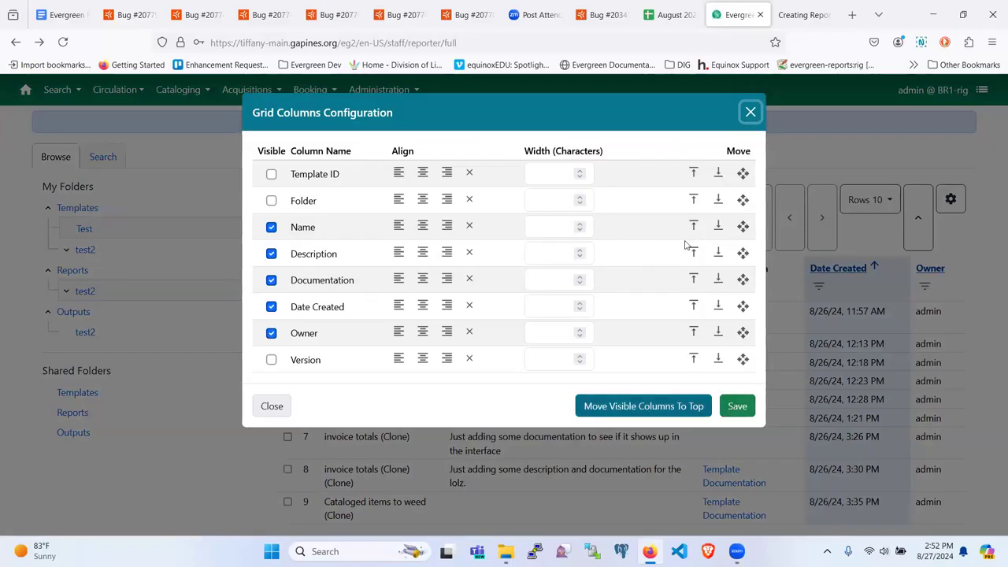
click(749, 113)
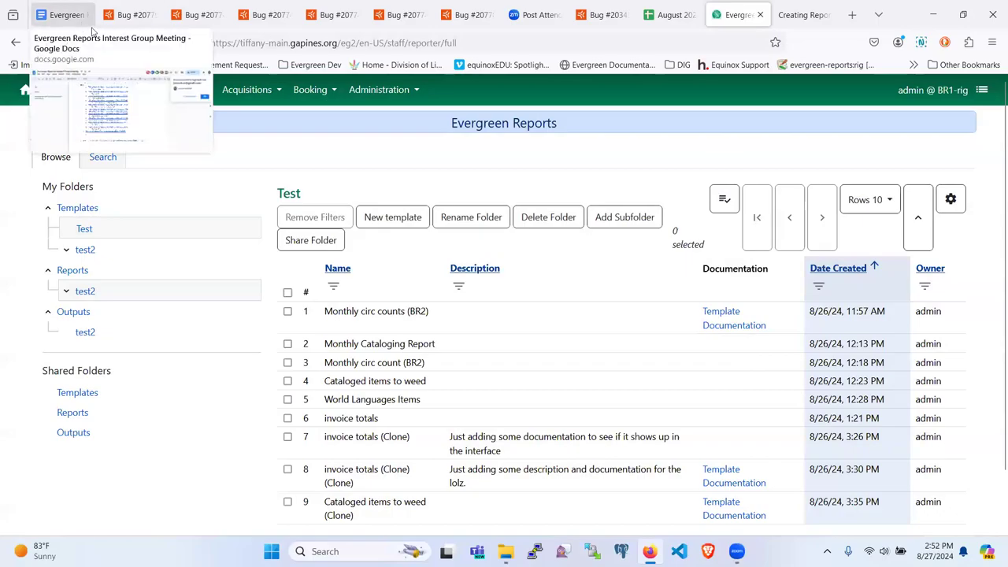
Open bug 2077745 from its link chip in the meeting agenda.
click(140, 16)
click(63, 14)
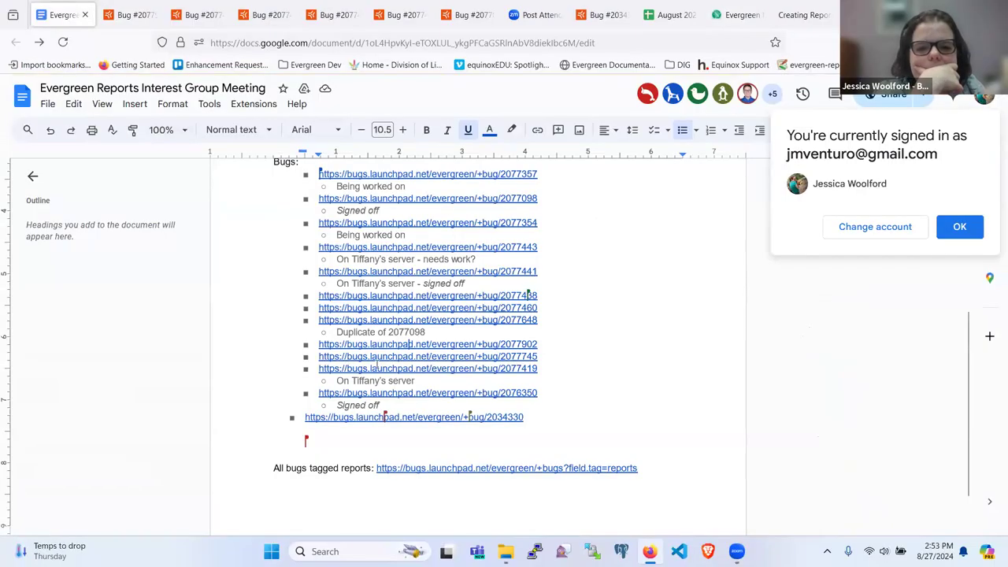
click(394, 375)
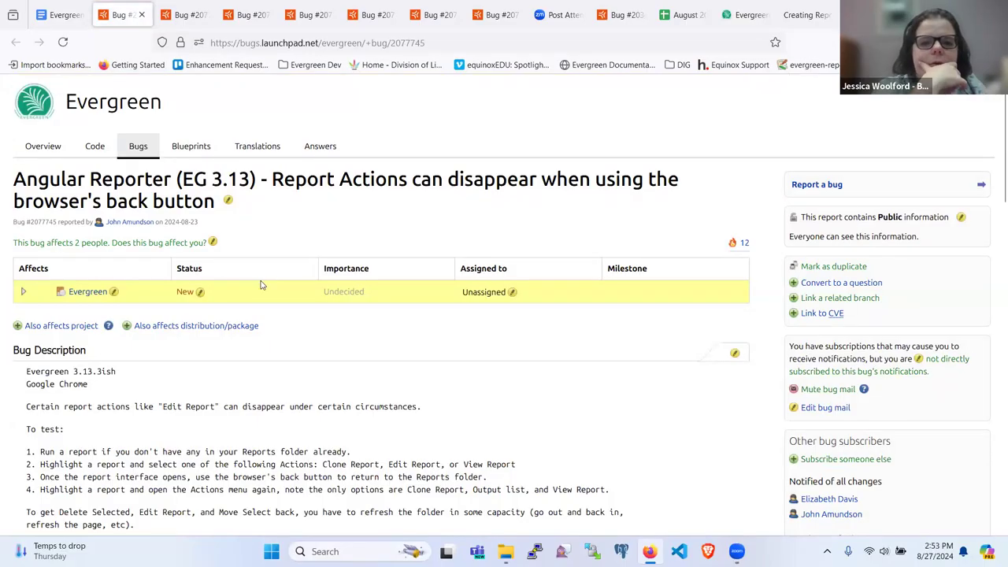
Read bug 2077745 about disappearing Report Actions, then view the Creating Report Templates documentation.
scroll(261, 283, down, 3)
scroll(260, 285, up, 3)
scroll(261, 285, down, 5)
scroll(261, 285, up, 3)
scroll(263, 285, up, 2)
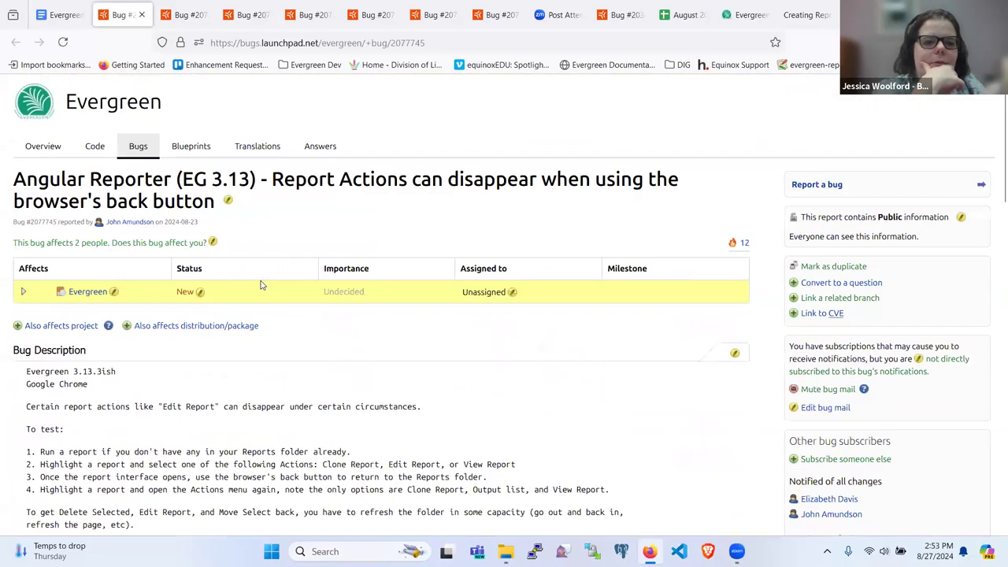
scroll(262, 285, down, 1)
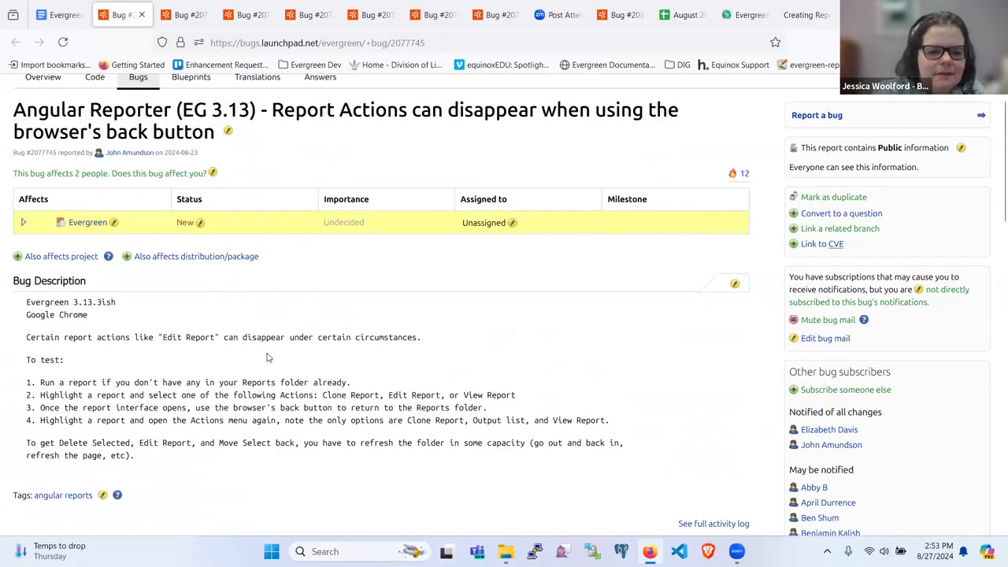
click(808, 14)
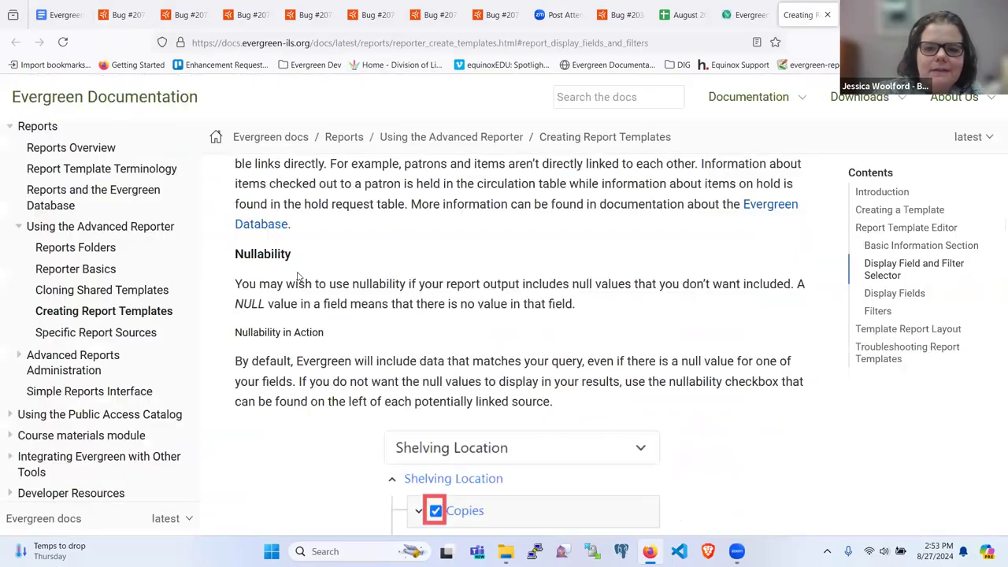
Clone the 'Cataloged items to weed (Clone)' report from the test2 reports folder.
click(827, 15)
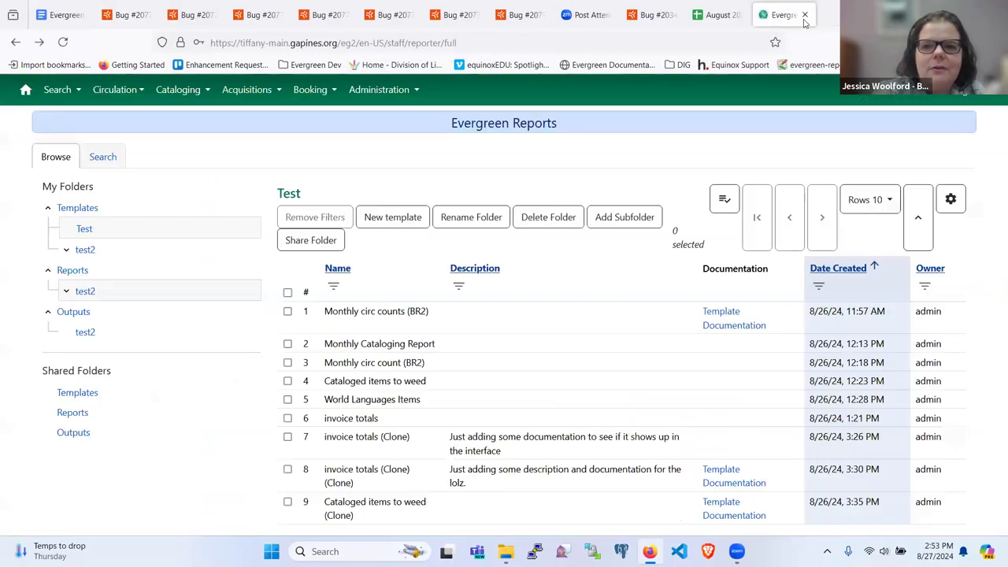
click(287, 311)
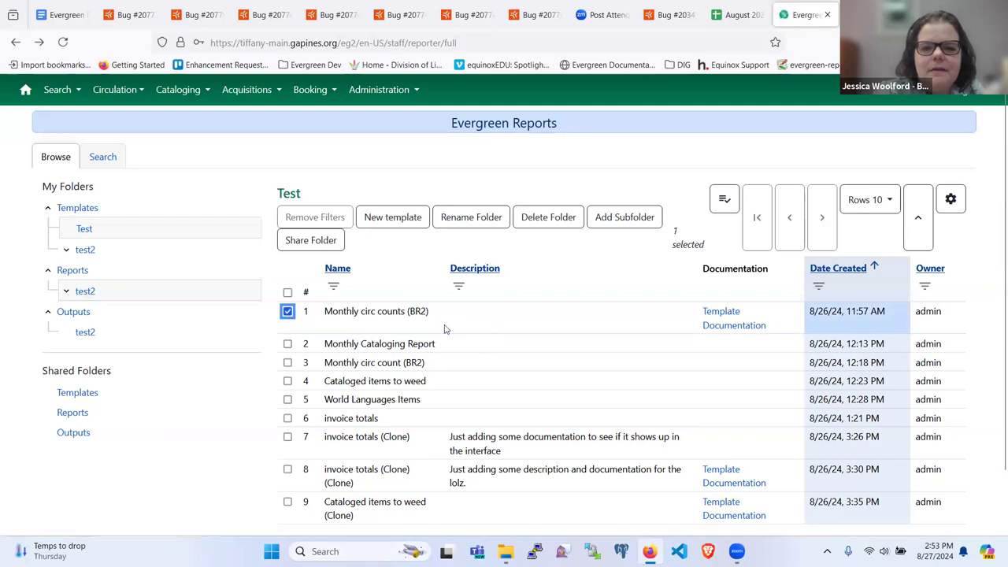
click(79, 292)
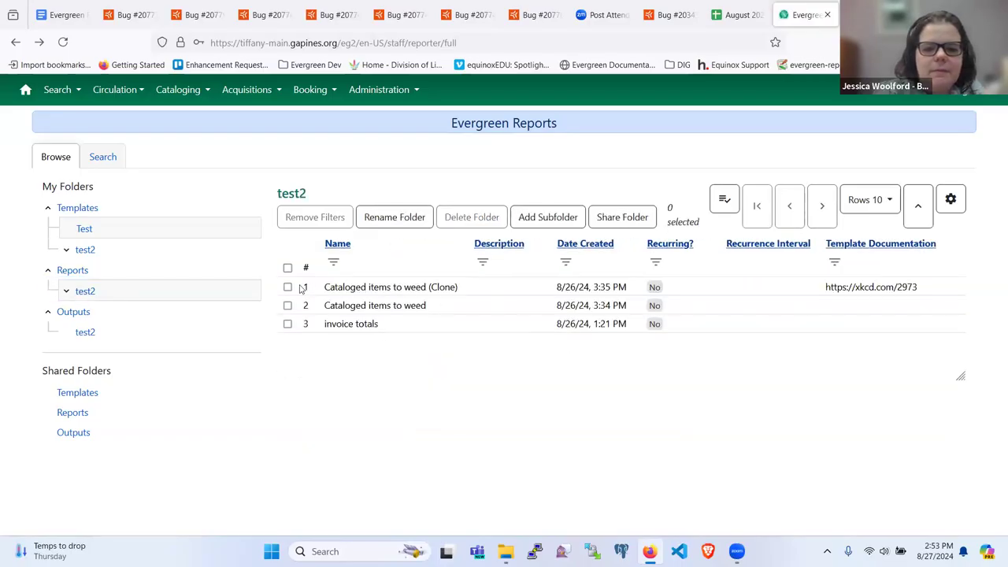
click(287, 287)
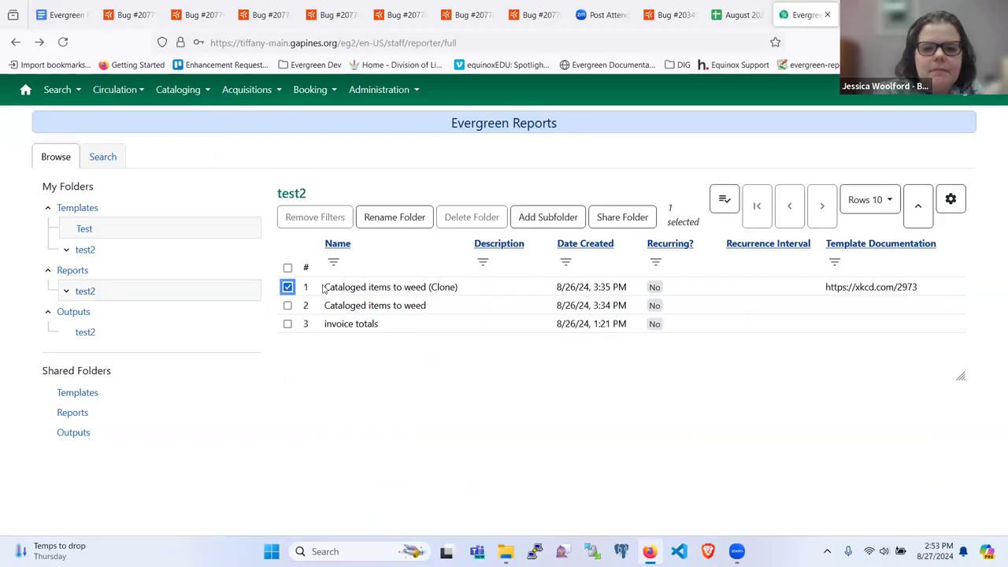
click(725, 212)
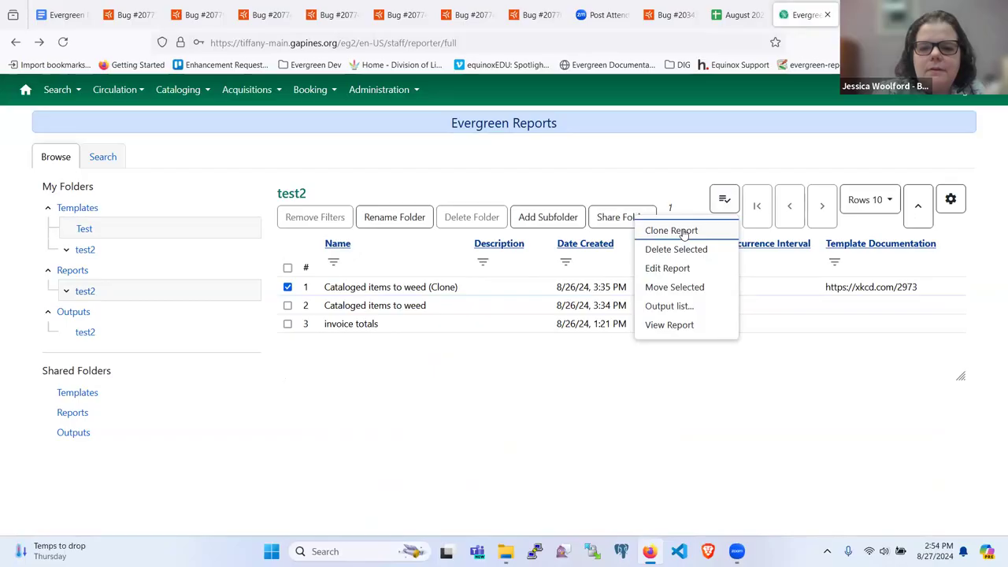
click(671, 230)
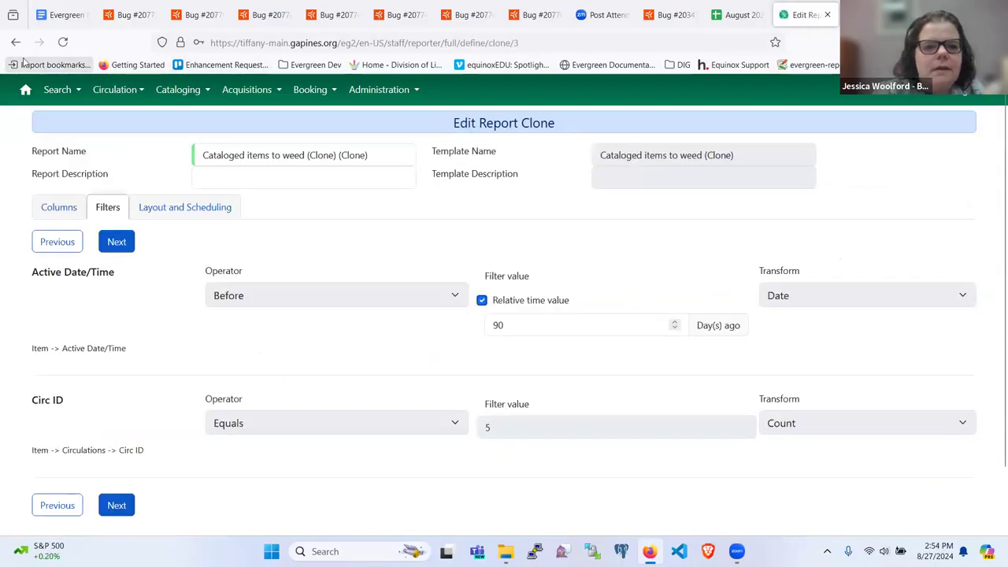
Go back, tick row 1 and confirm its actions are only Clone Report, Output list and View Report.
click(15, 42)
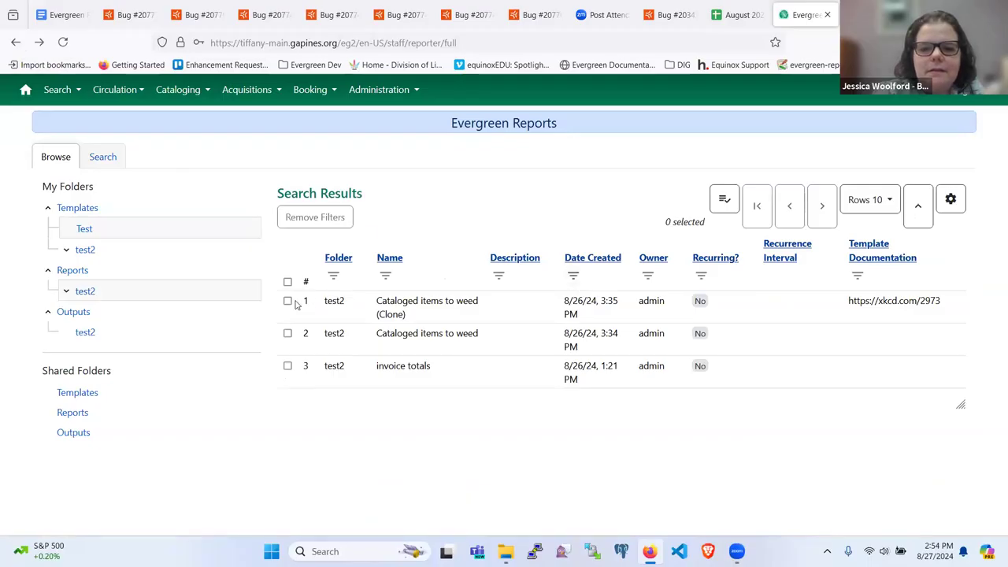
click(287, 300)
click(722, 208)
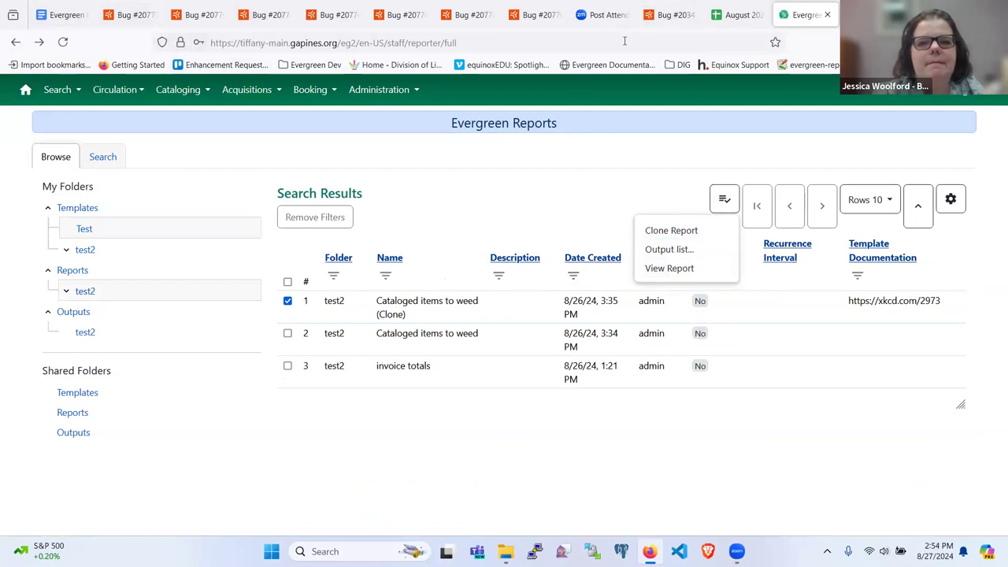
click(125, 12)
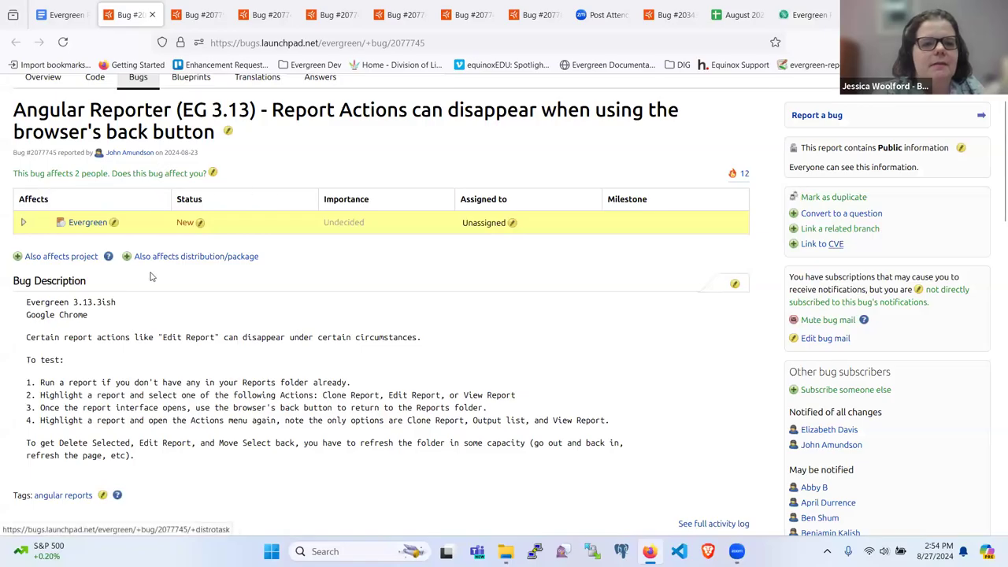
Change bug 2077745's Evergreen status from New to Confirmed and re-read its description.
click(182, 224)
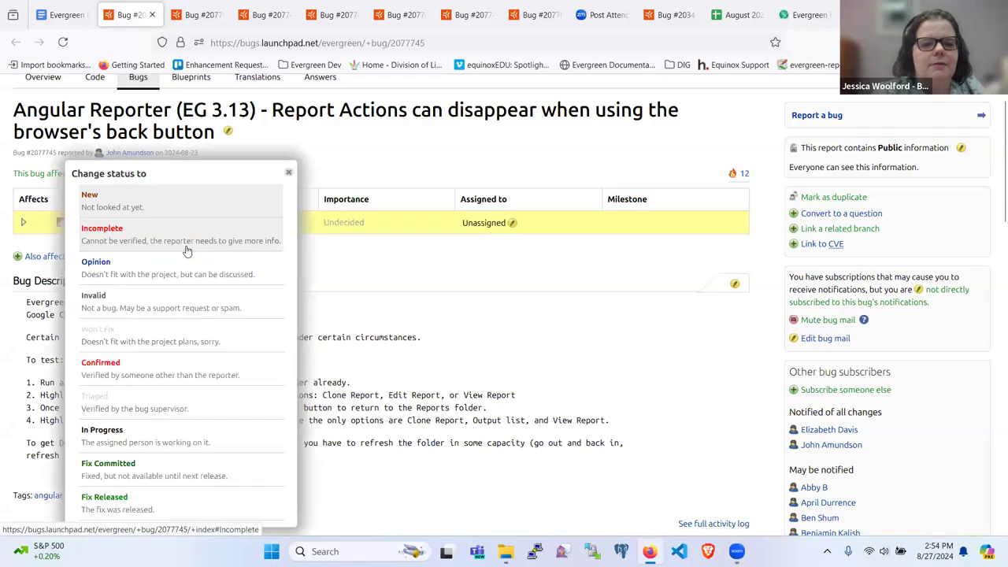
click(101, 363)
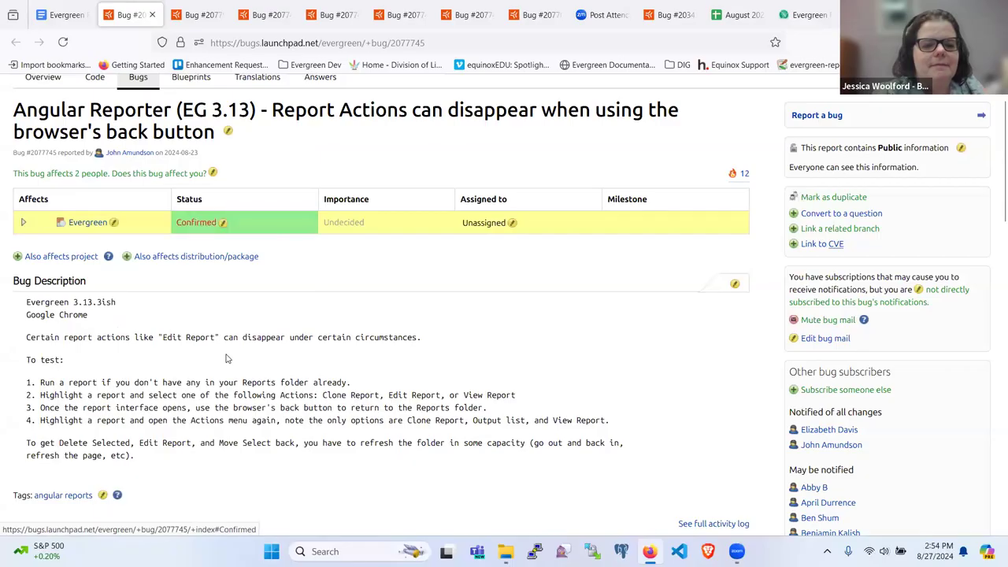
scroll(226, 358, down, 4)
scroll(227, 355, up, 2)
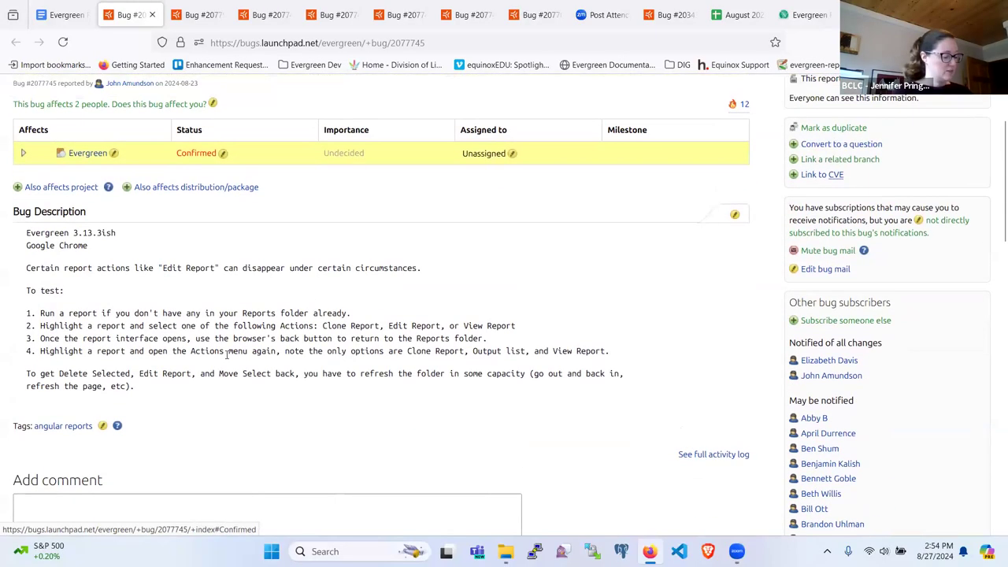
scroll(226, 356, down, 2)
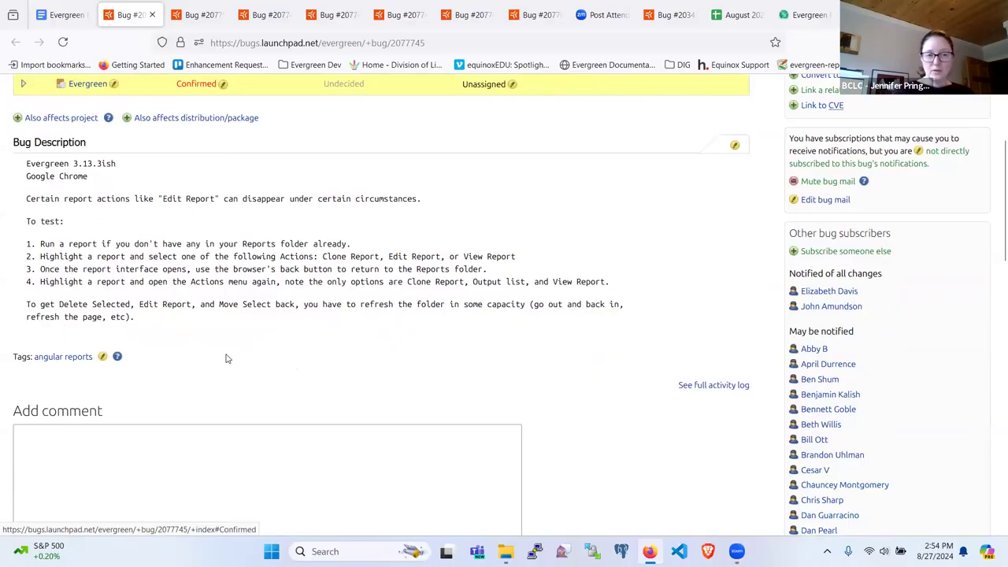
scroll(226, 358, up, 2)
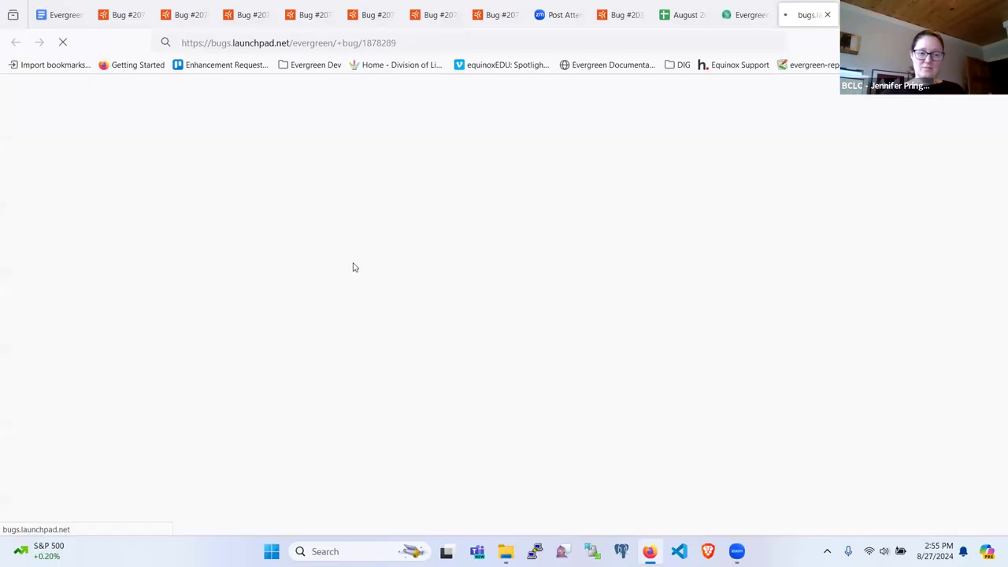
Look over bug 1878289 about the multiplying Addresses delete button, then return to the meeting notes.
scroll(354, 267, down, 3)
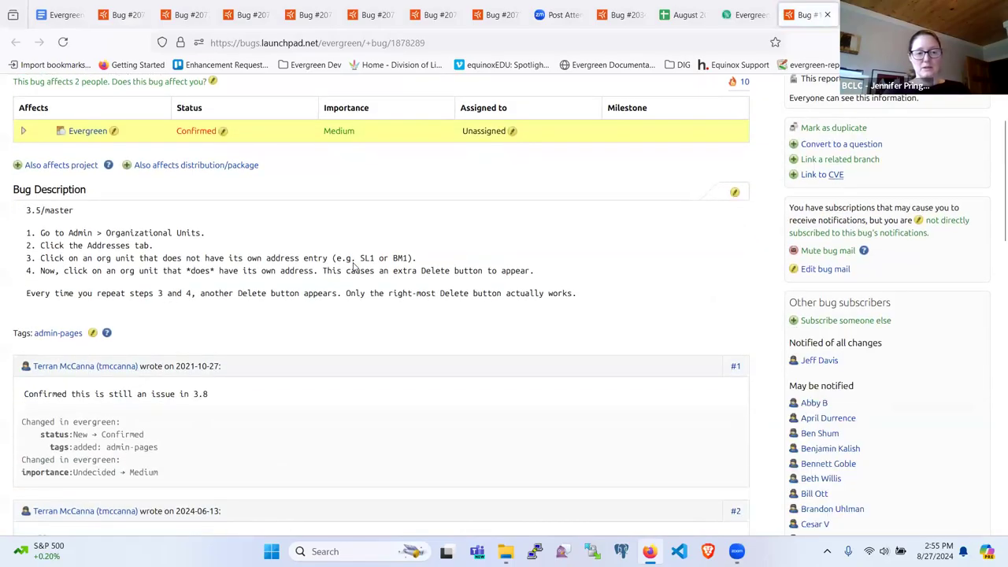
scroll(353, 268, down, 3)
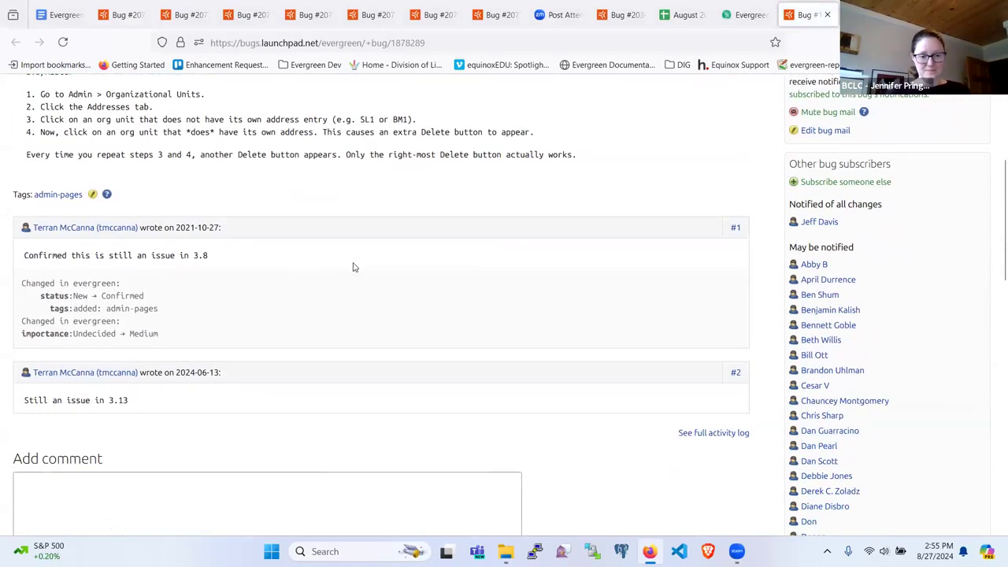
scroll(353, 267, up, 2)
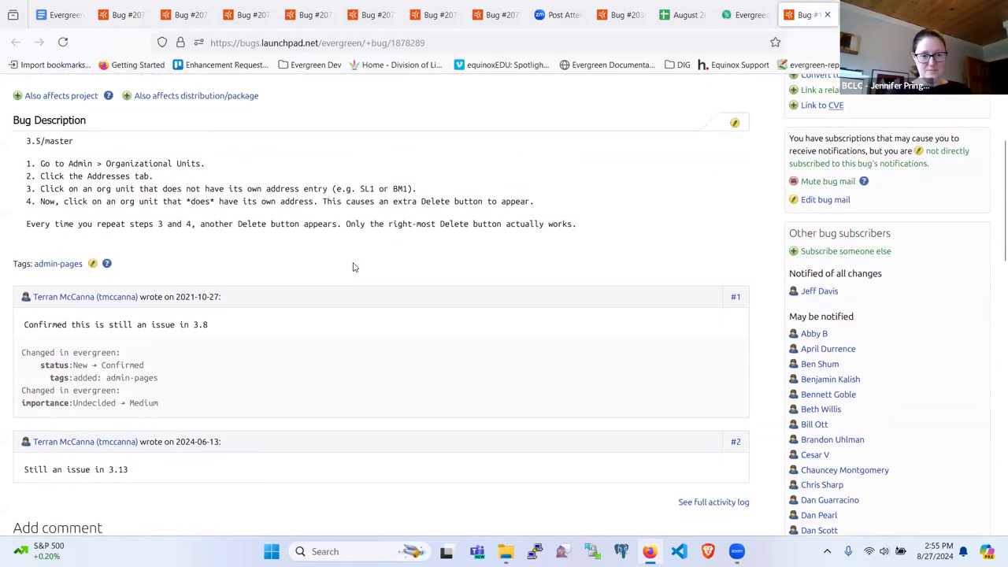
scroll(354, 268, up, 3)
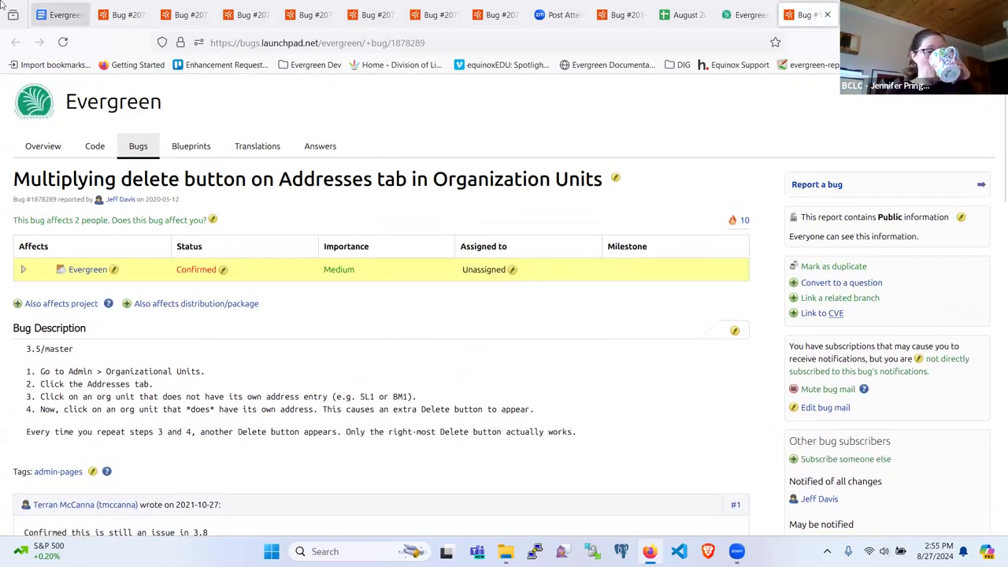
click(58, 18)
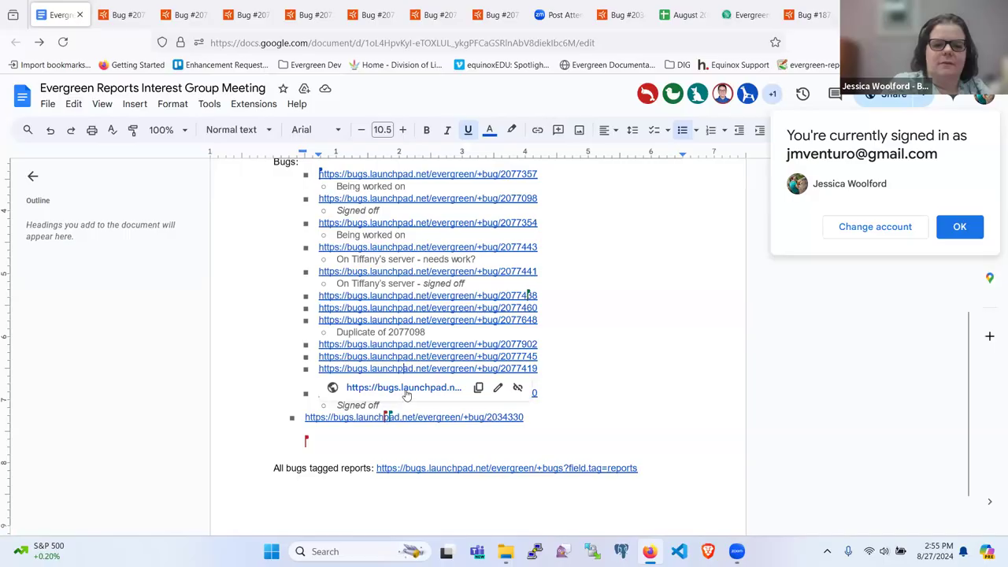
Open the bug 2077419 link from the meeting notes' Bugs list in a new tab.
click(405, 388)
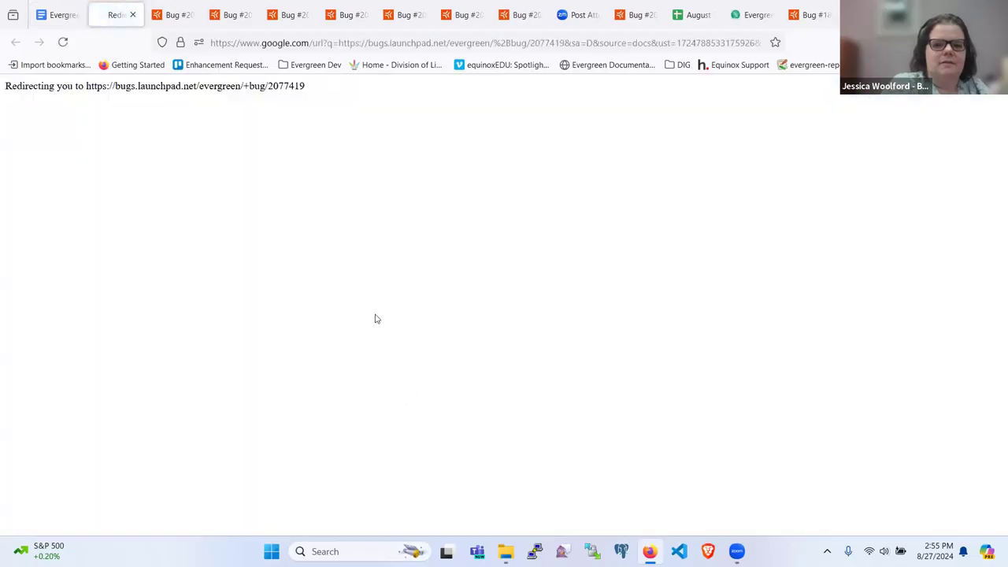
Review bug 2077419 on virtual sources missing from the source selector, then return to Evergreen Reports.
scroll(354, 366, down, 3)
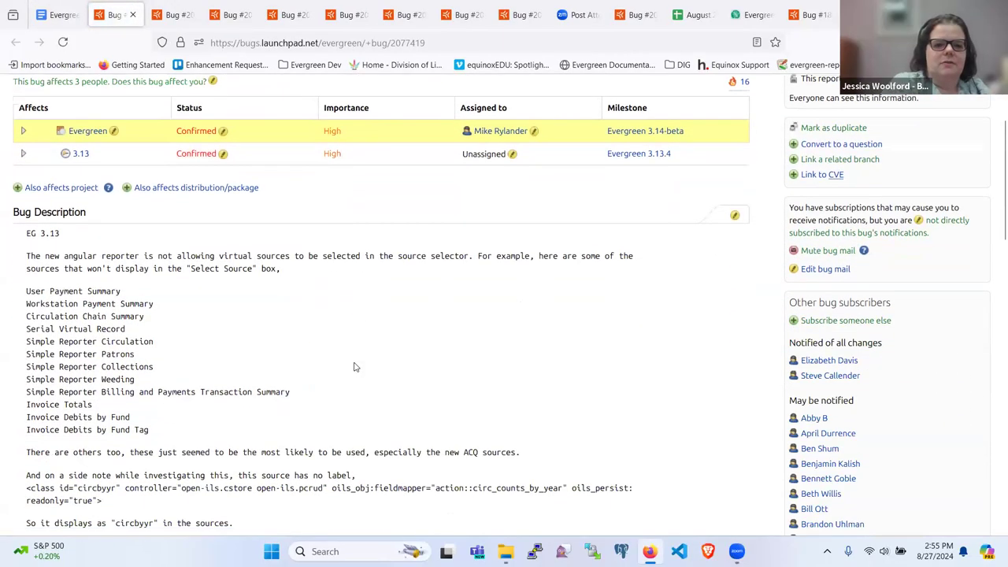
scroll(354, 366, down, 6)
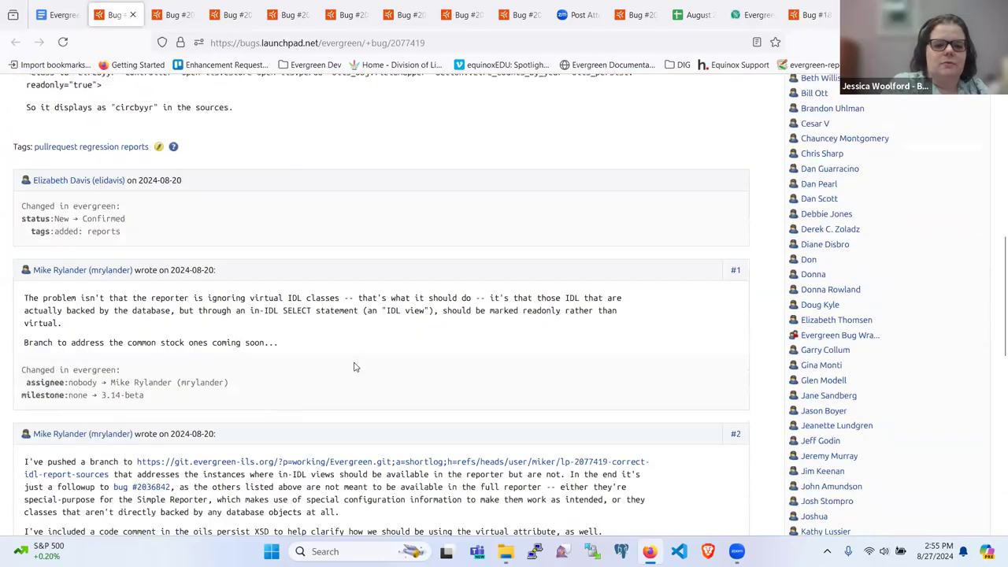
scroll(355, 366, up, 4)
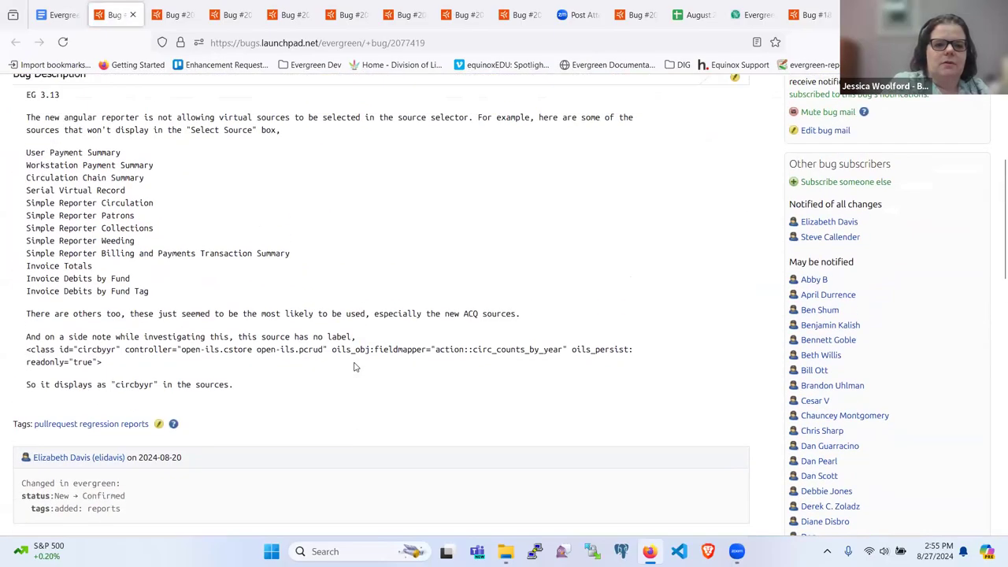
scroll(354, 366, down, 10)
scroll(354, 366, up, 2)
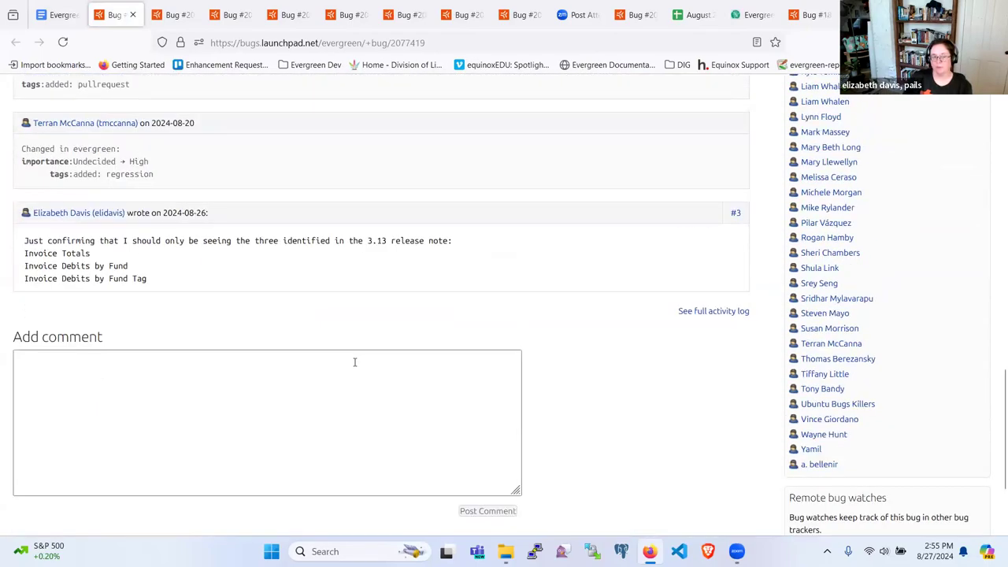
scroll(354, 362, up, 8)
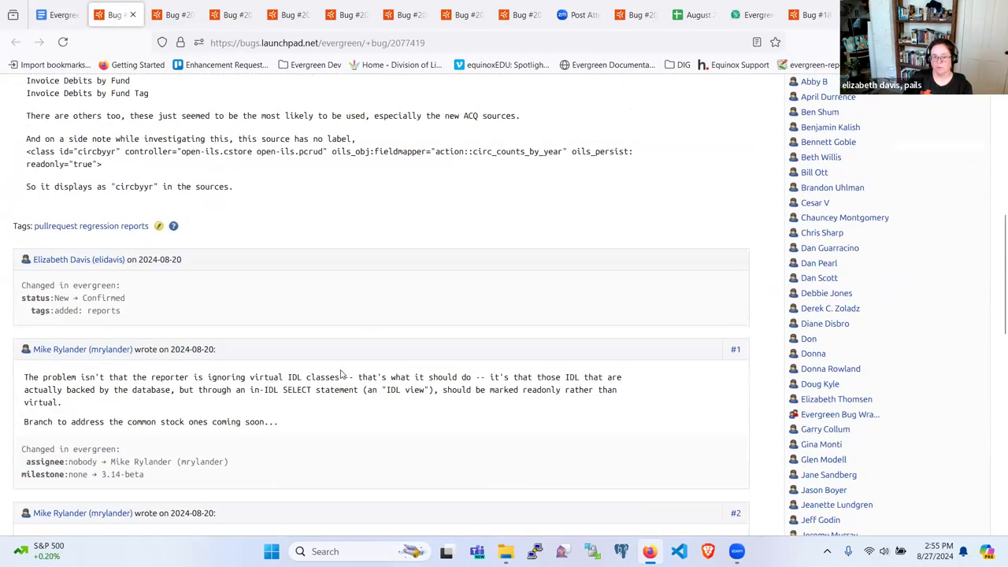
scroll(341, 374, up, 3)
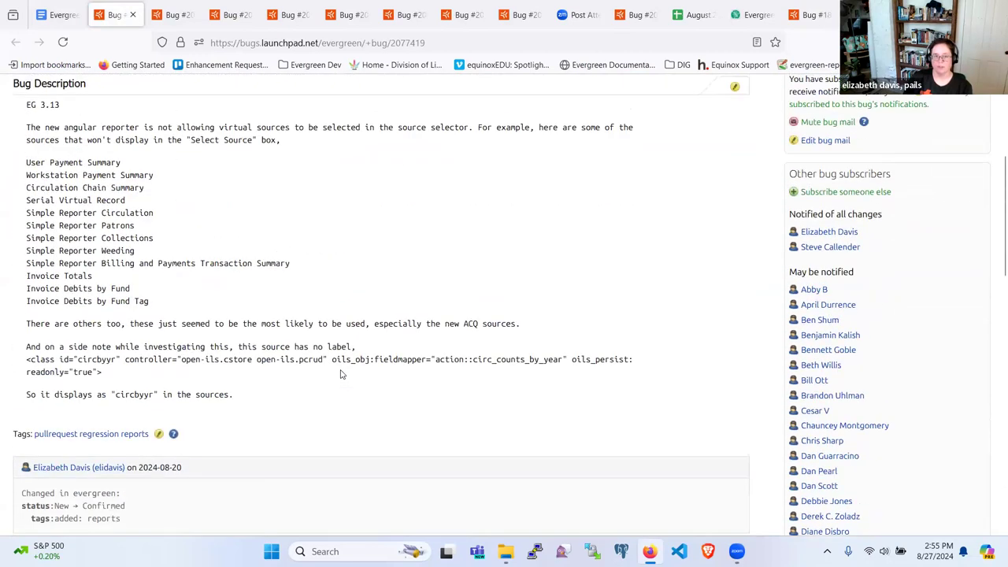
scroll(197, 320, down, 3)
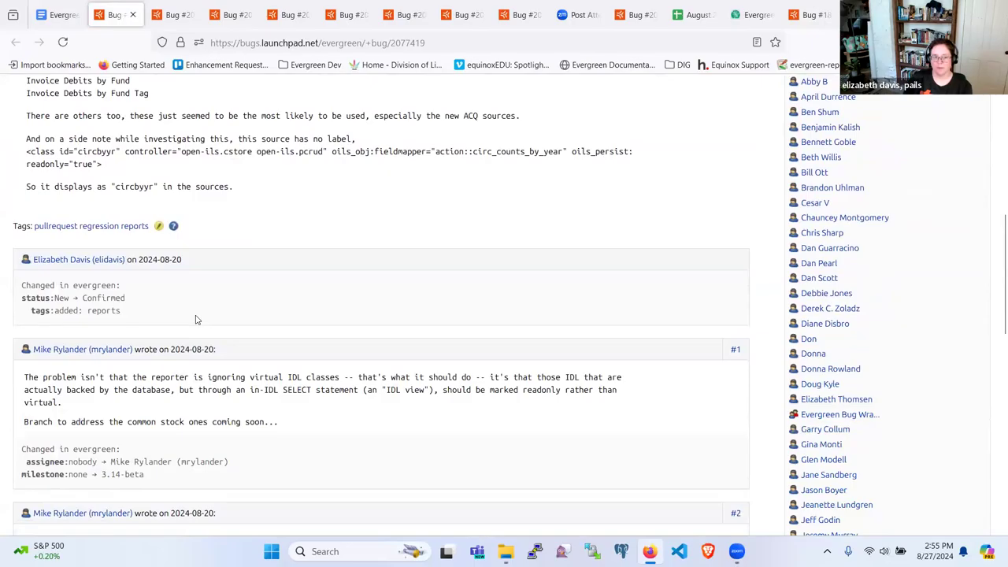
scroll(197, 319, down, 4)
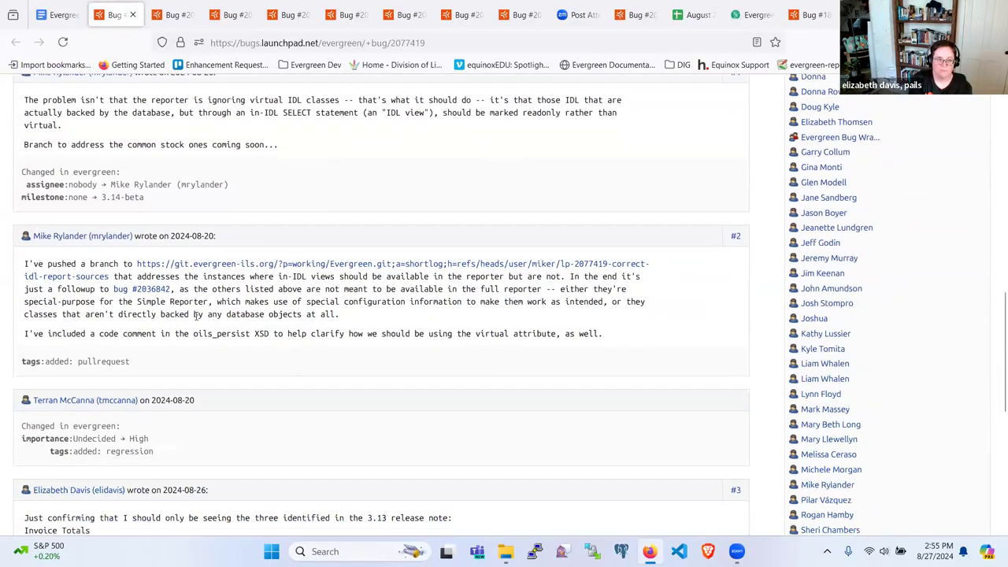
scroll(197, 315, up, 1)
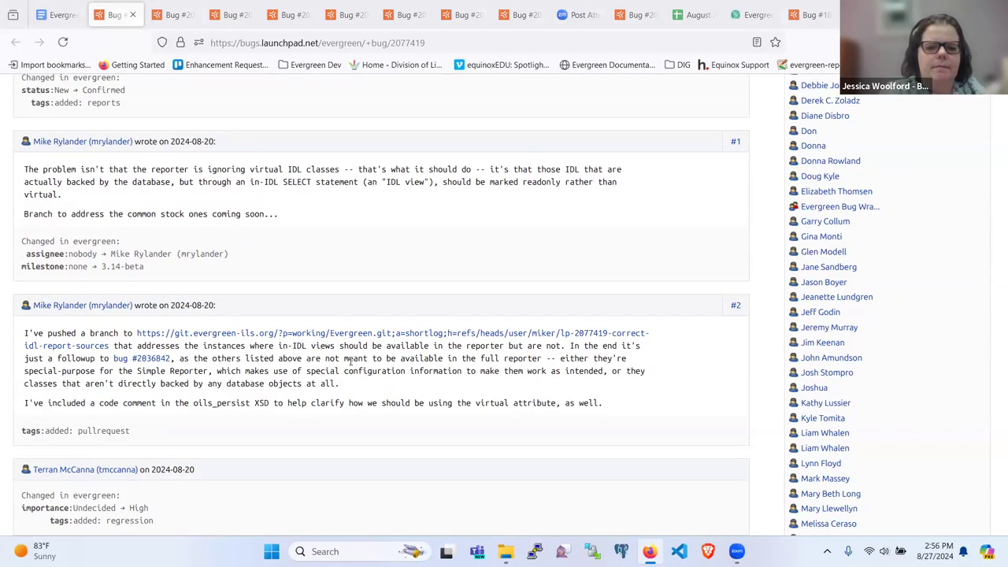
scroll(351, 361, up, 7)
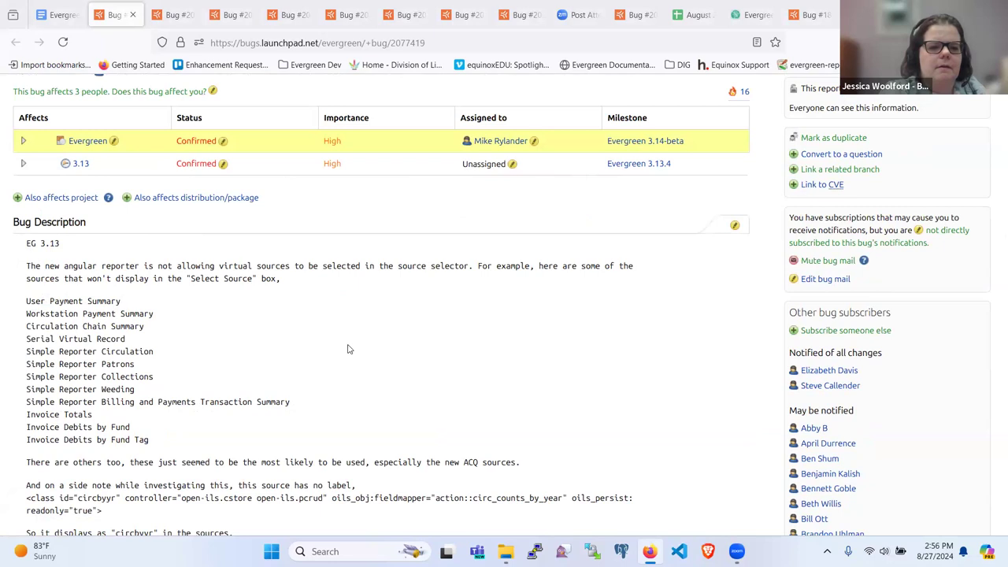
scroll(349, 349, down, 2)
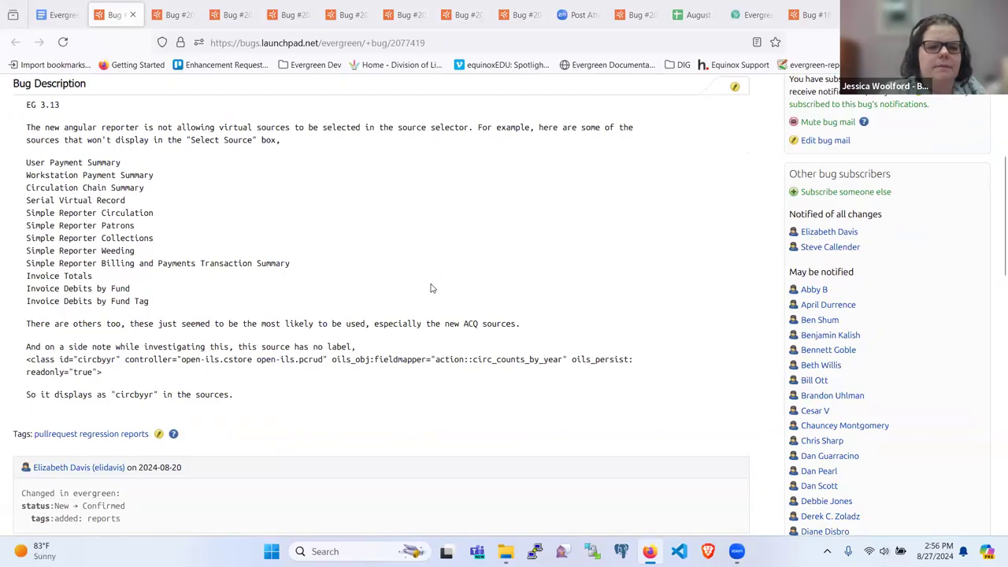
click(752, 15)
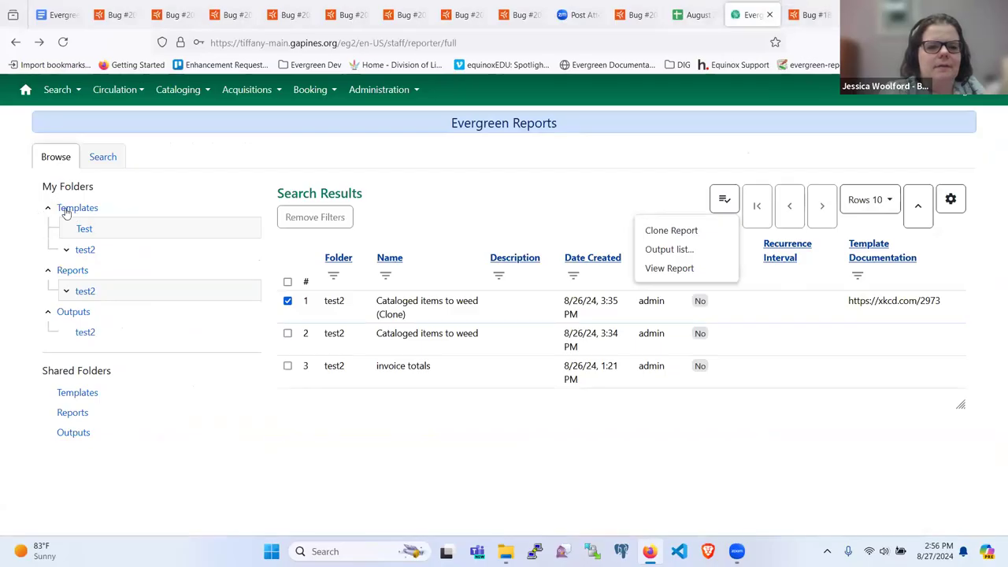
Start a new template in the Test templates folder and open its Select Source list.
click(67, 211)
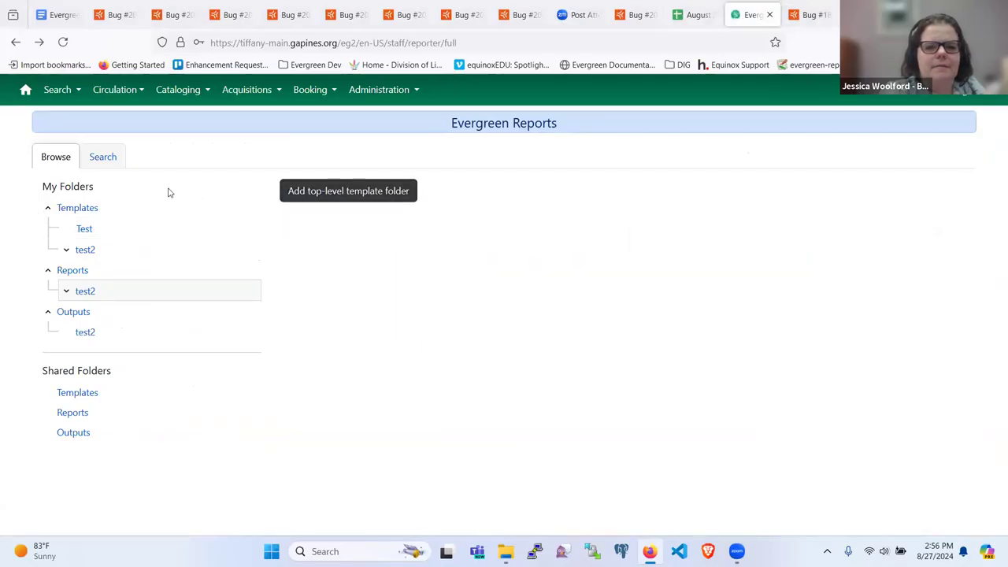
click(84, 229)
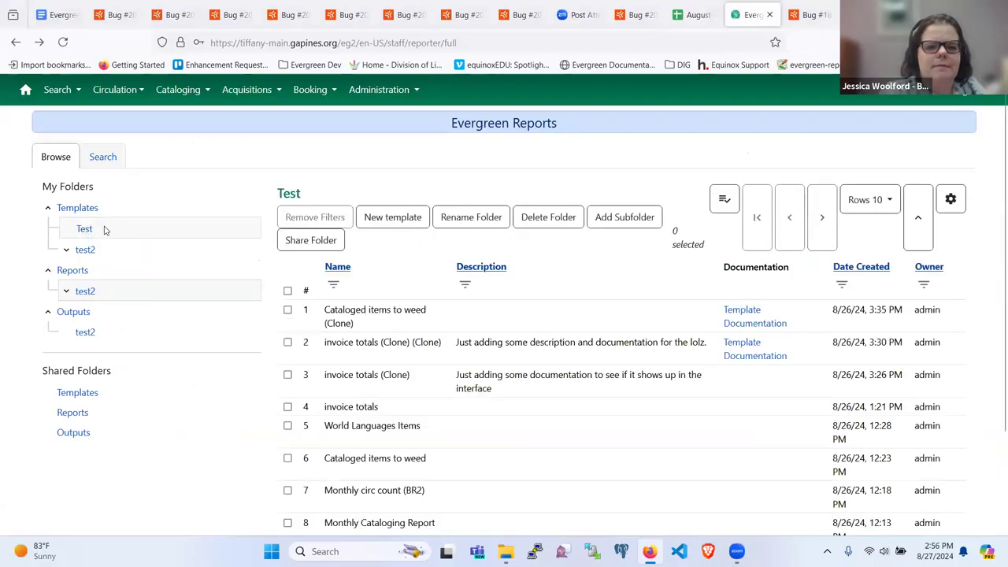
click(403, 226)
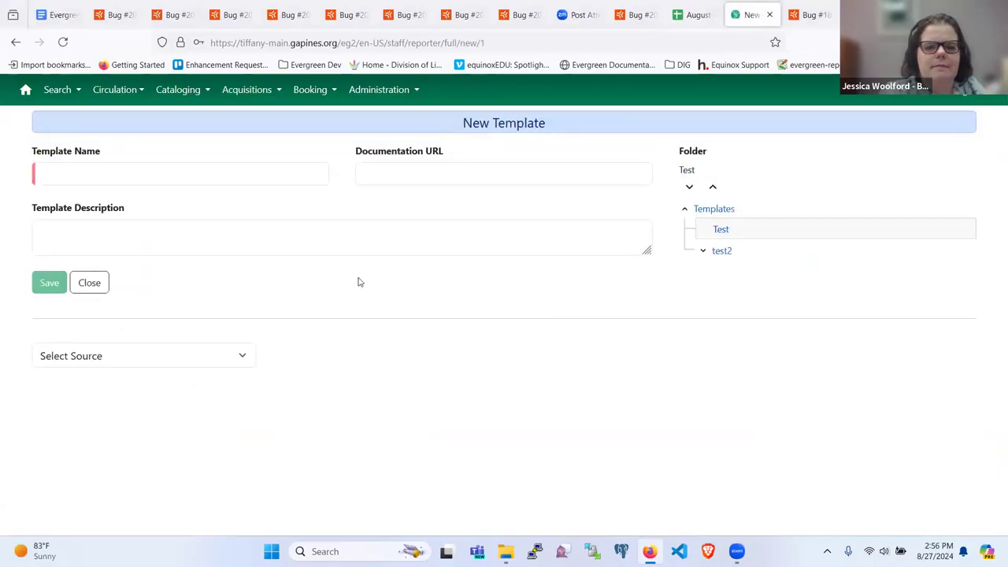
click(60, 354)
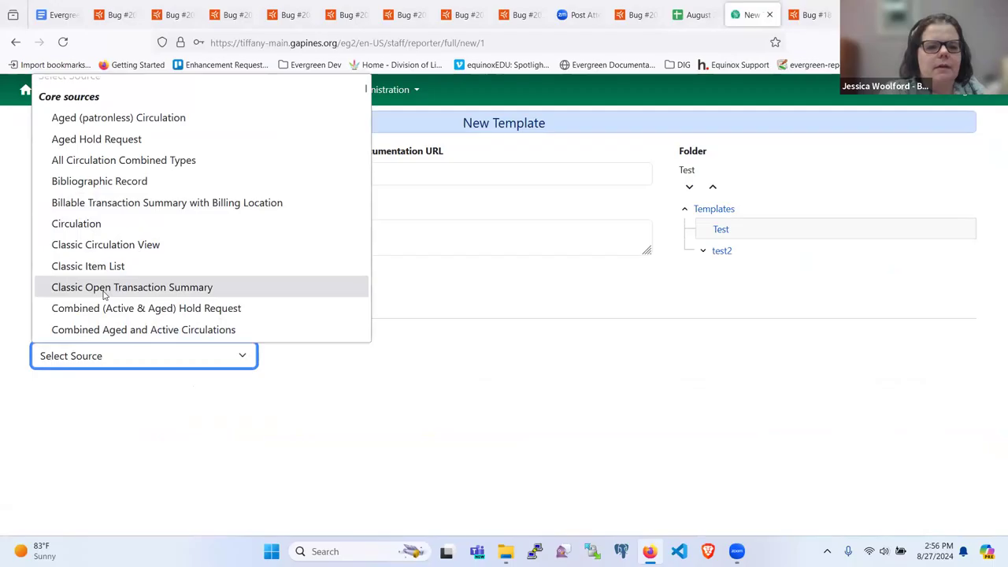
Scroll the source list down to the Invoice and IS NULL Expression entries.
scroll(111, 272, down, 5)
scroll(112, 272, down, 3)
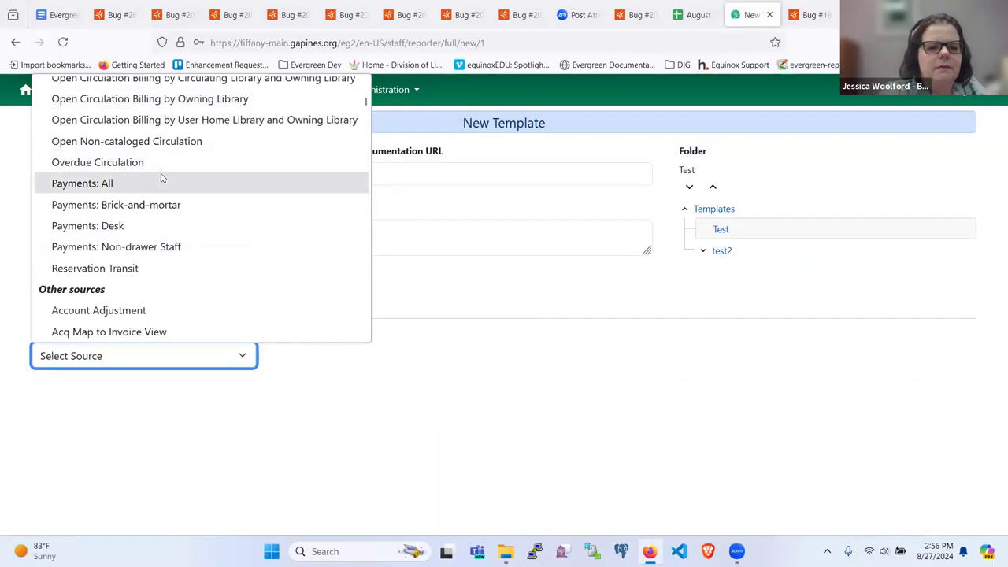
scroll(140, 278, down, 10)
scroll(138, 274, down, 20)
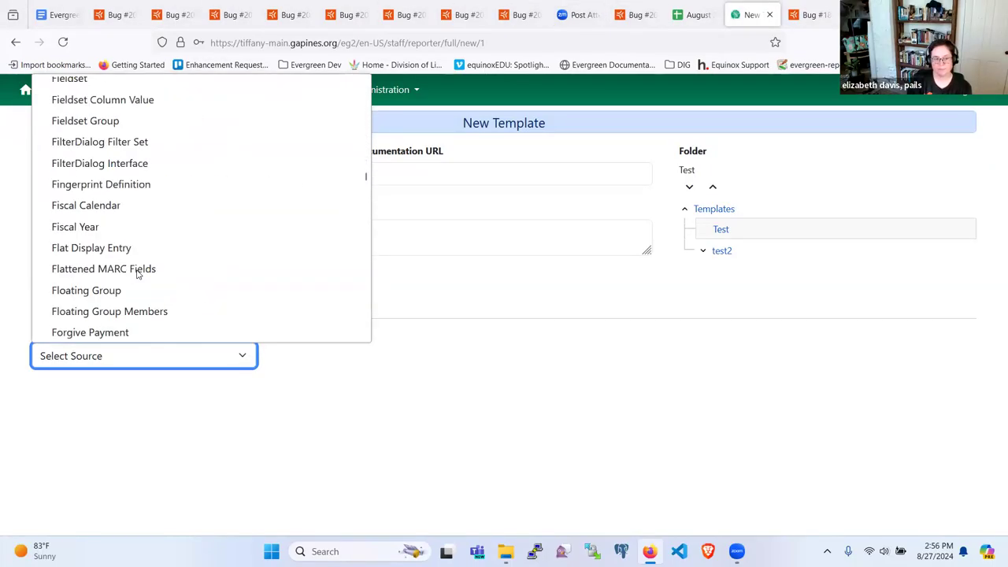
scroll(138, 274, down, 15)
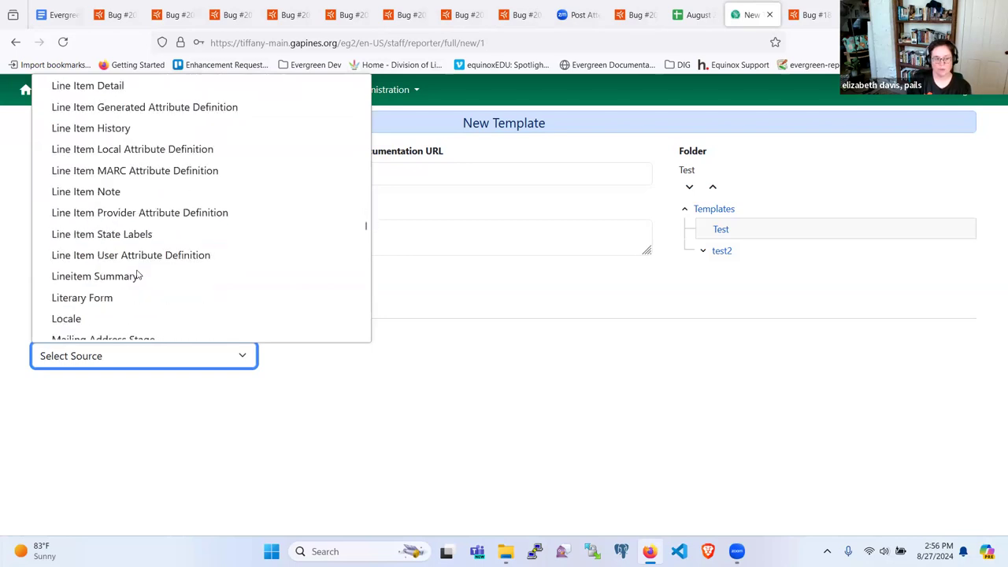
scroll(137, 274, up, 15)
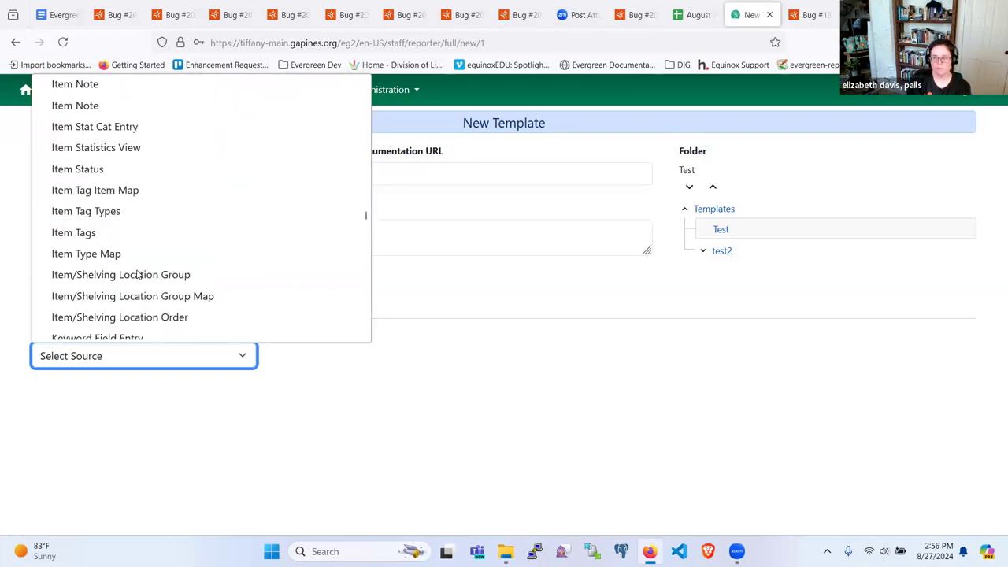
scroll(138, 274, down, 4)
scroll(138, 274, up, 9)
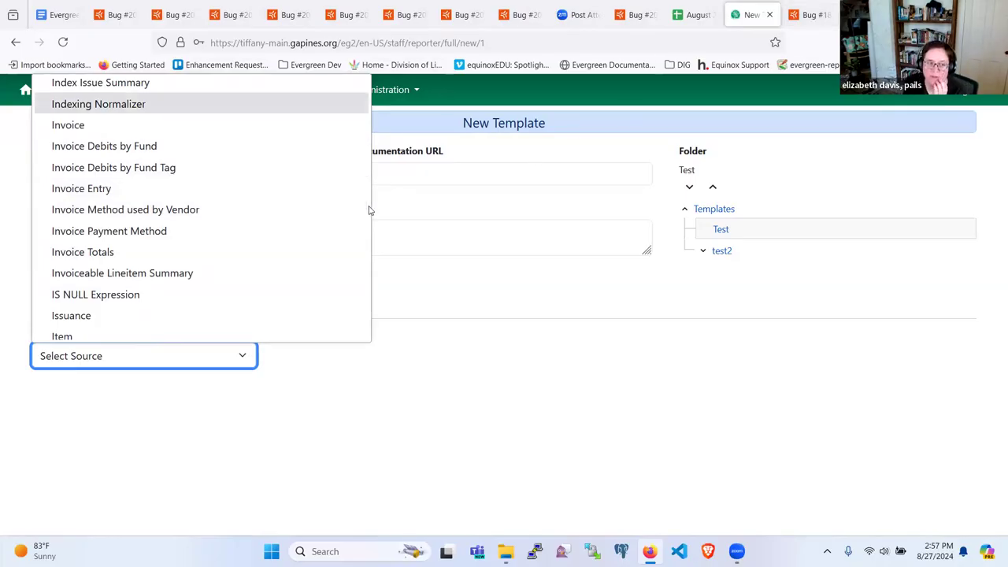
Glance over bug 1878289 once more and close its tab.
click(804, 11)
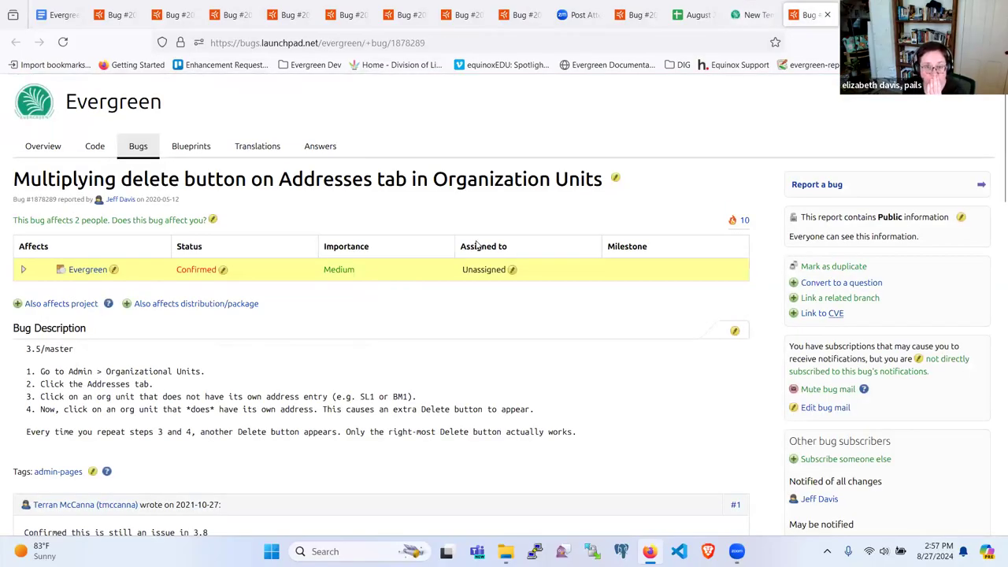
scroll(476, 245, down, 1)
scroll(476, 245, down, 5)
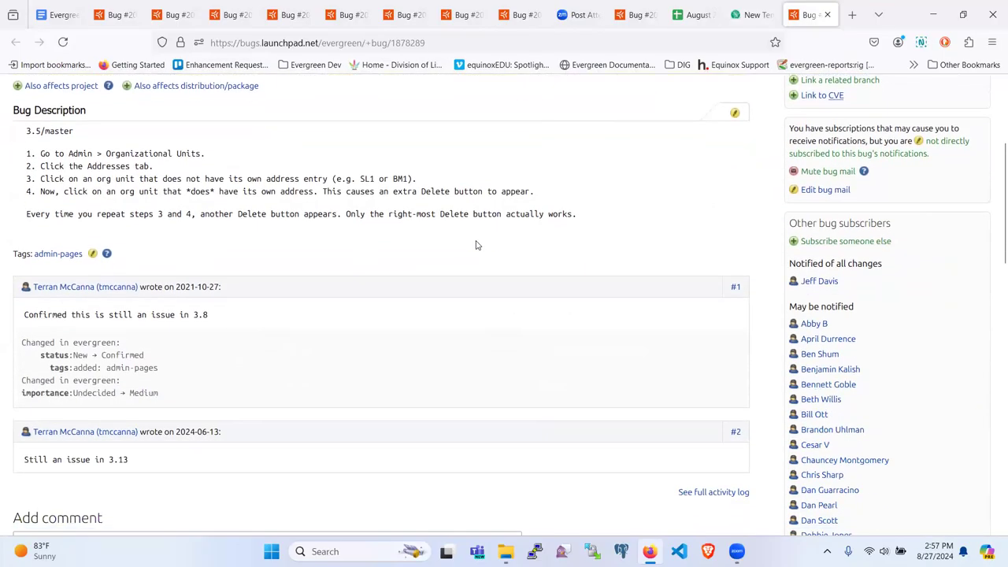
scroll(476, 241, up, 3)
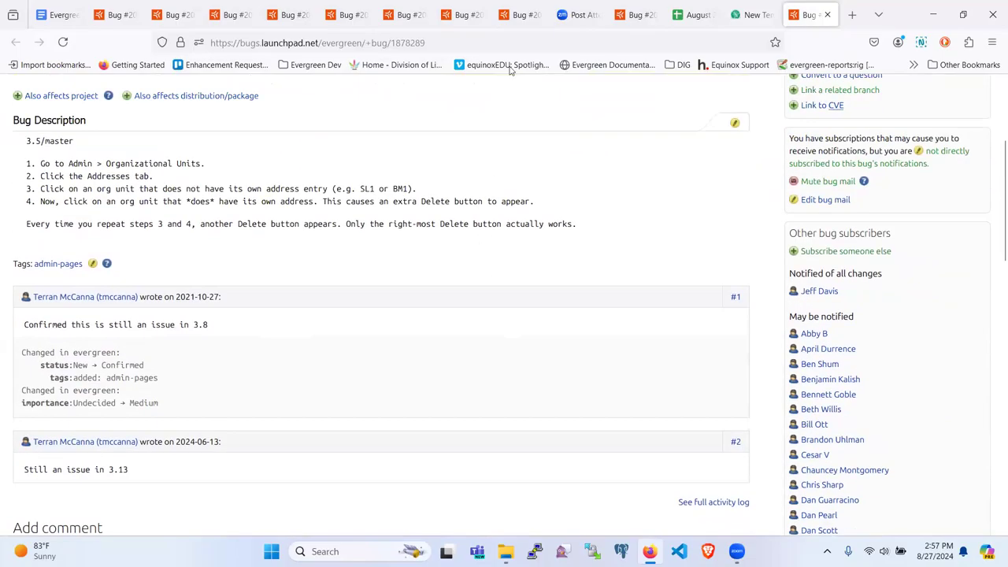
click(827, 14)
Scroll bug 2077419's comments to comment #3 listing three expected Invoice sources from 3.13.
click(147, 11)
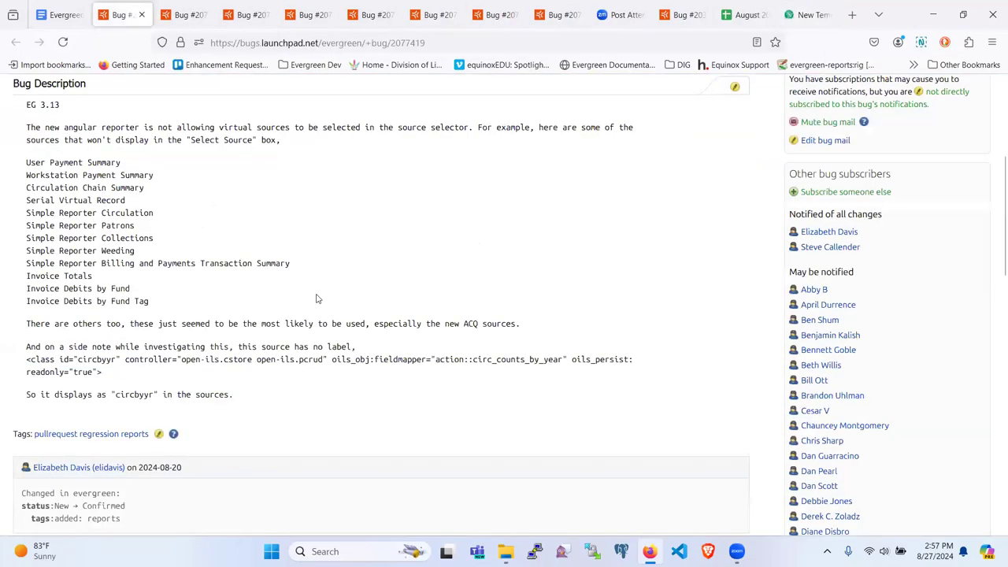
scroll(317, 298, down, 3)
scroll(317, 299, down, 5)
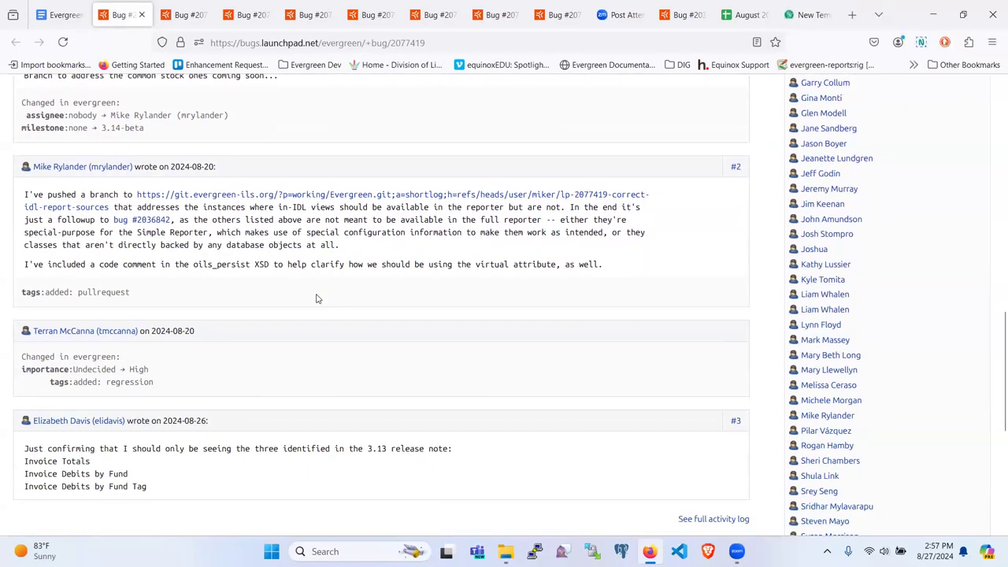
scroll(318, 299, down, 1)
scroll(318, 299, up, 2)
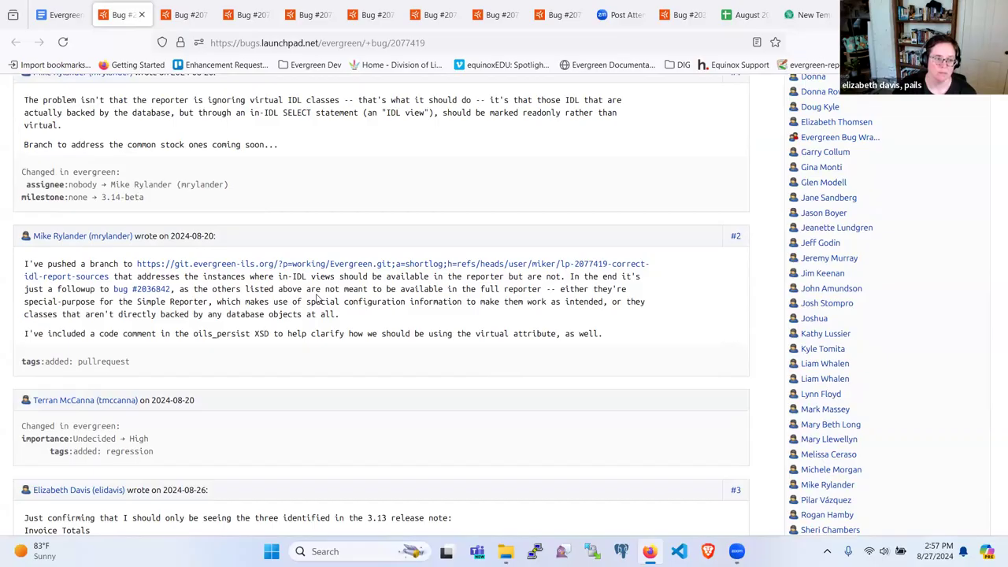
scroll(317, 299, down, 1)
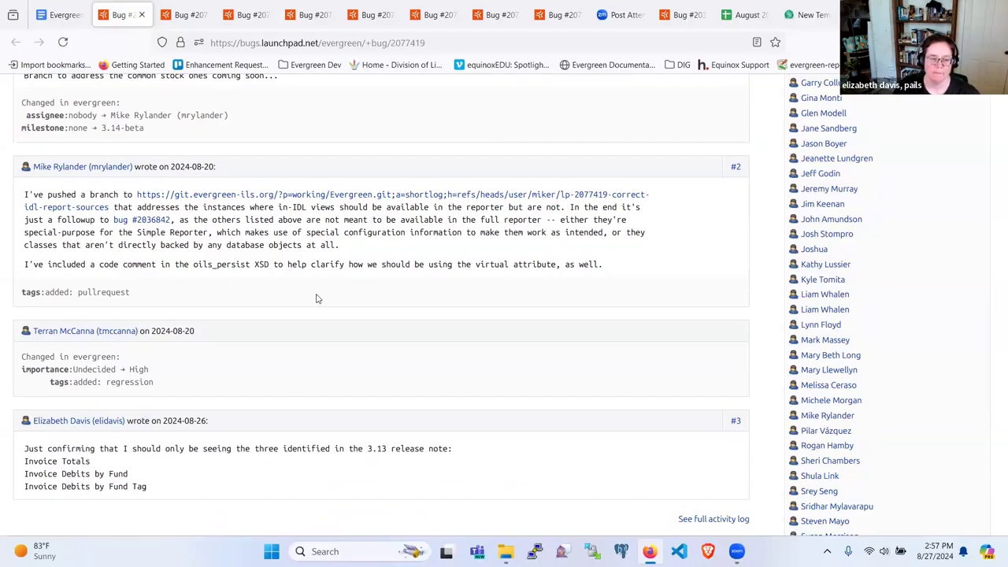
Back on the New Template form, browse the Select Source list, then close it.
click(800, 22)
click(165, 362)
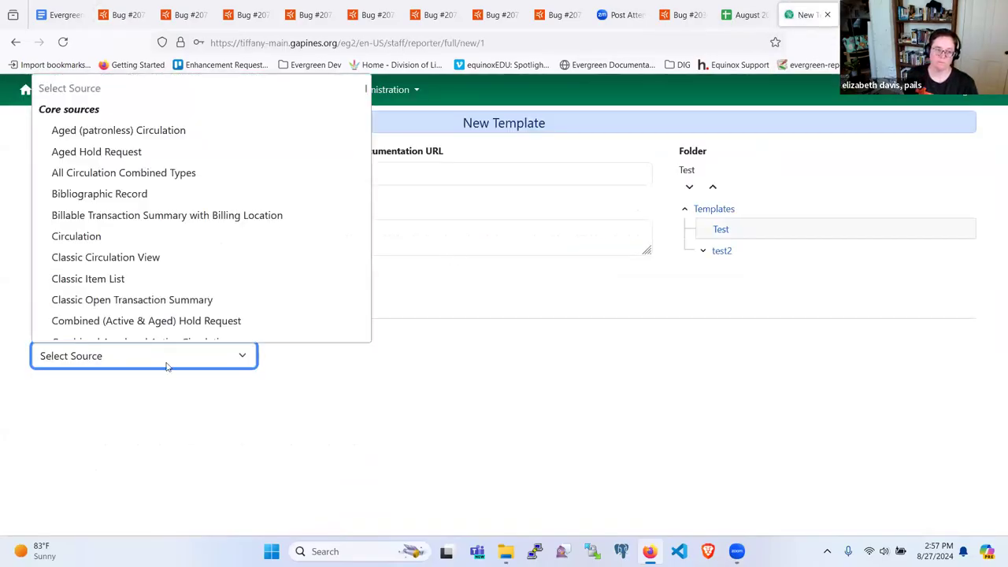
scroll(283, 234, down, 15)
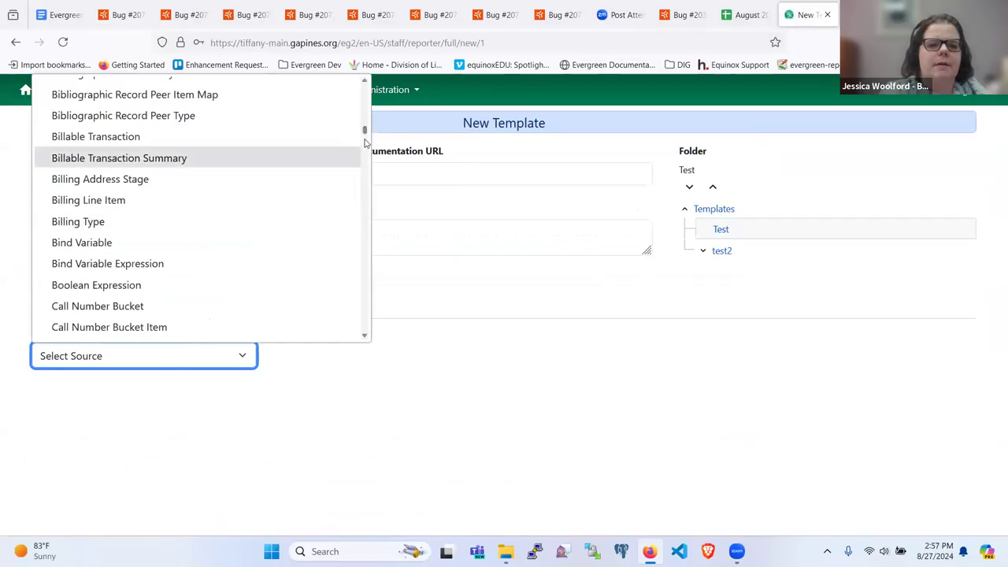
drag(365, 136, 359, 264)
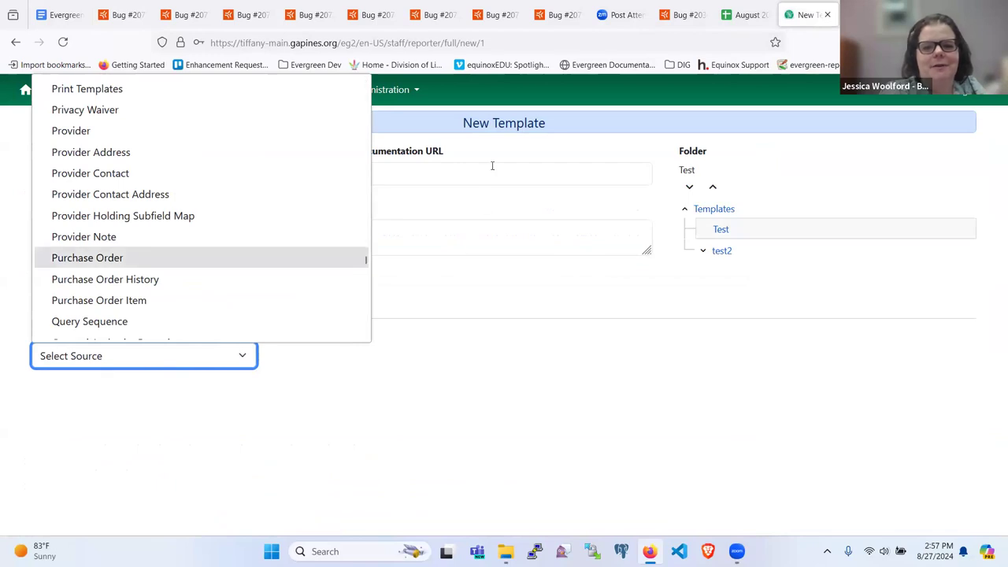
click(513, 154)
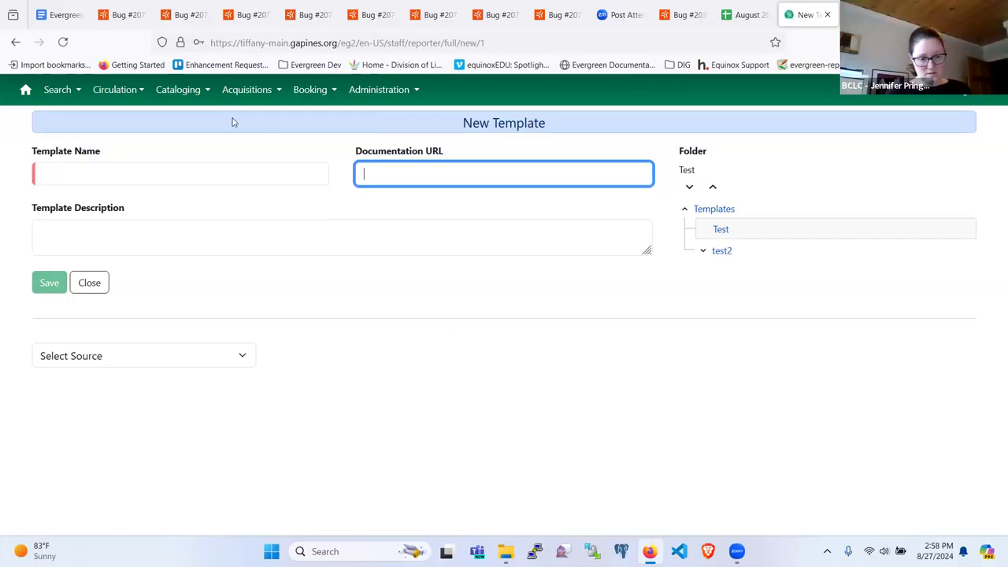
Note that a colleague will test and sign off bug 2077419, then open bug 2076350's link in a new tab.
click(53, 15)
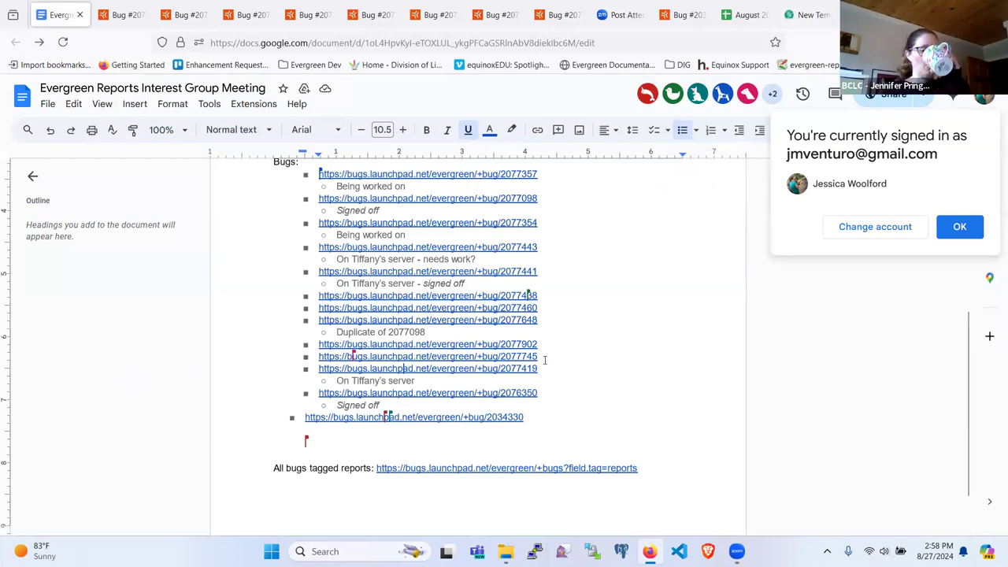
click(118, 14)
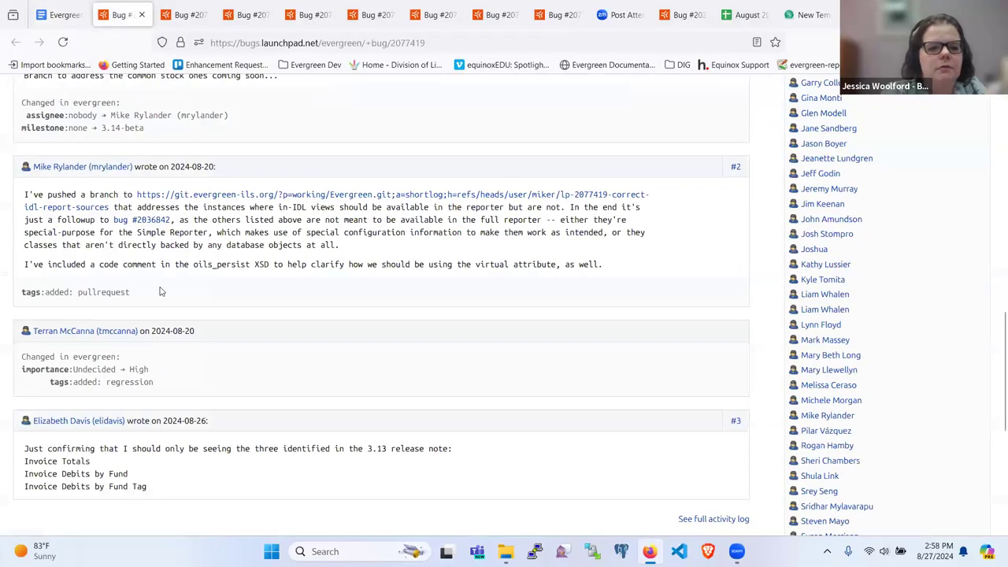
scroll(159, 291, up, 10)
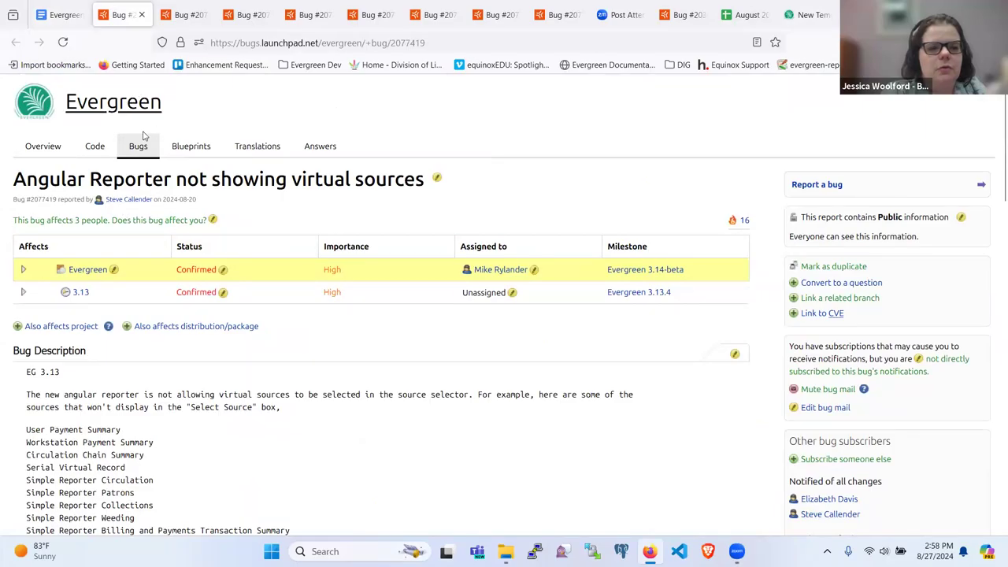
click(57, 14)
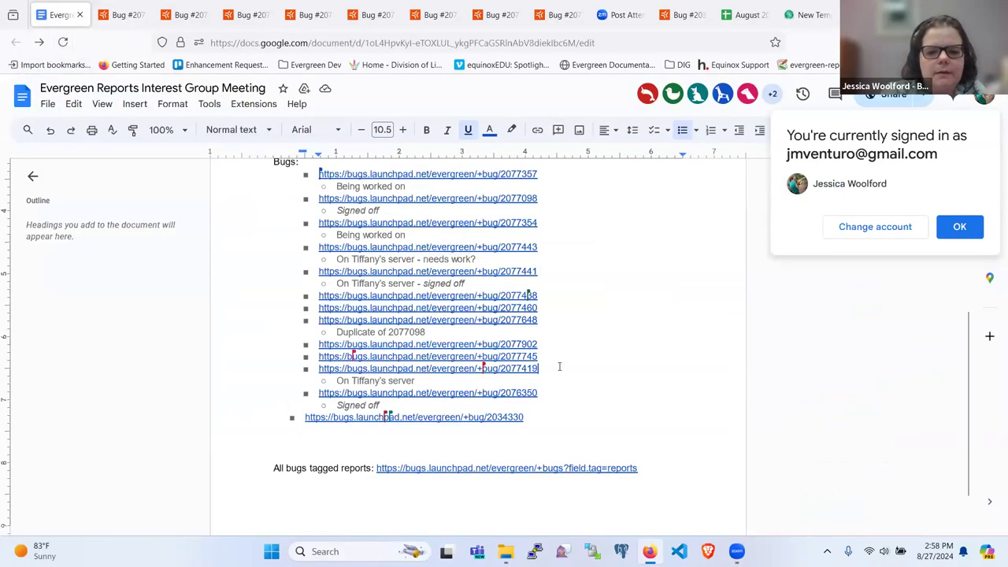
click(455, 380)
text(- )
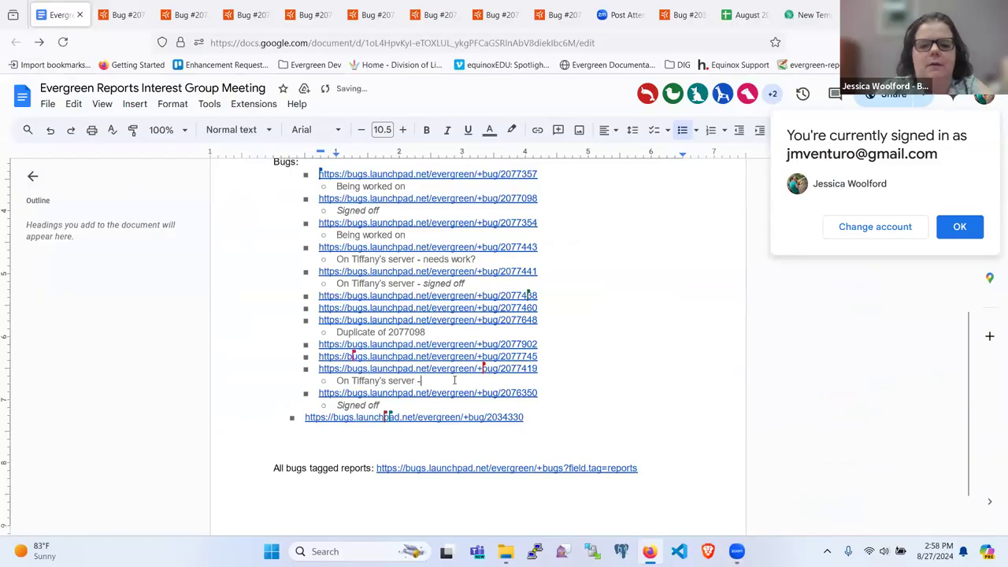
text(Ell)
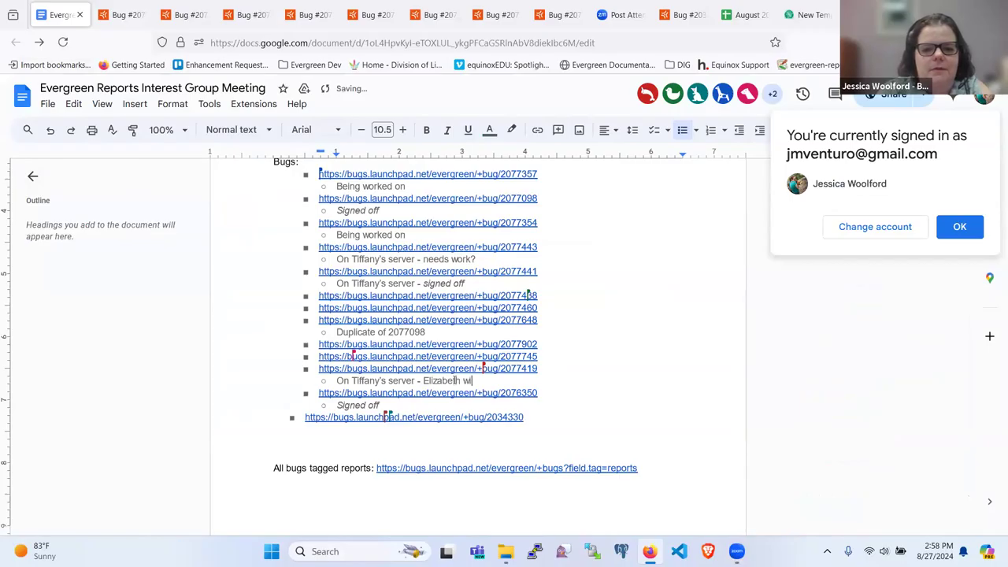
text(zabeth will test and al)
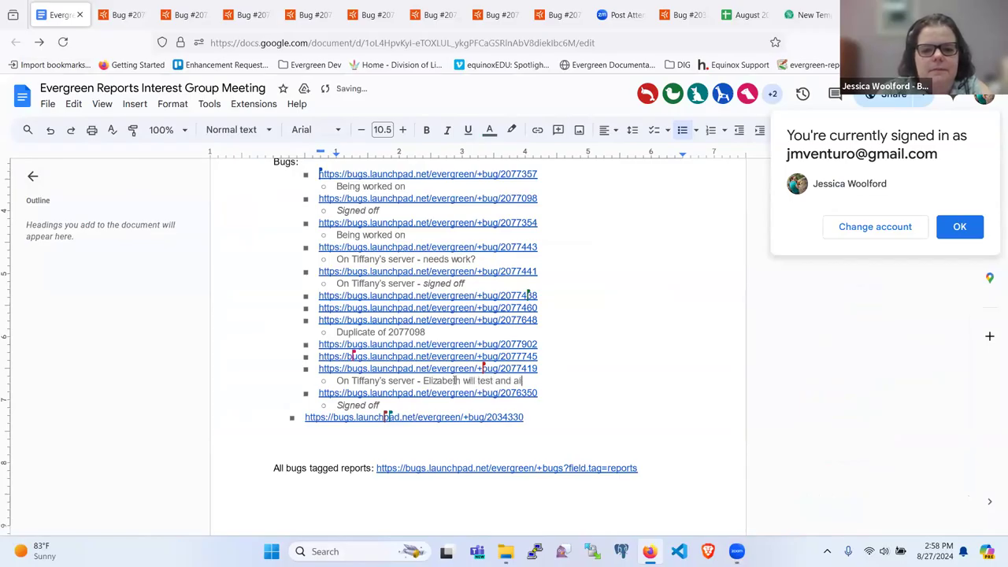
key(BackSpace)
key(BackSpace)
text(sign off)
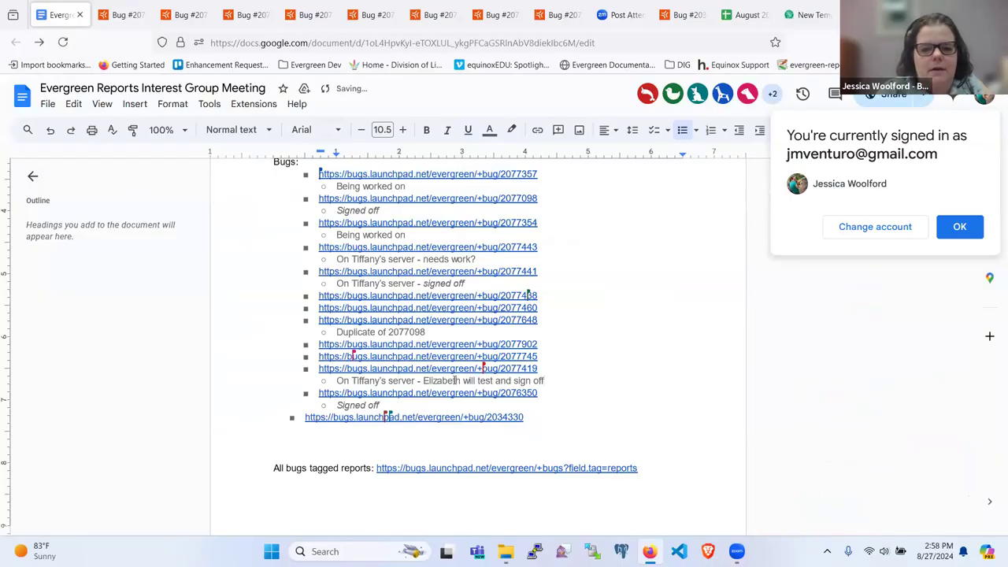
click(414, 393)
click(413, 413)
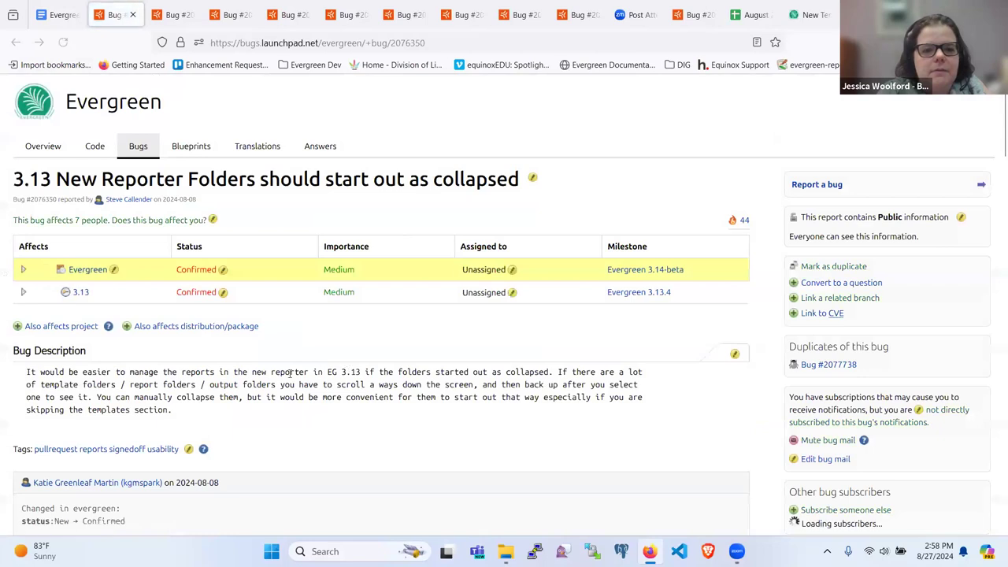
Scroll through bug 2076350's comments #3 to #11, briefly checking the meeting notes, then scroll back up.
scroll(395, 381, down, 1)
scroll(395, 381, down, 4)
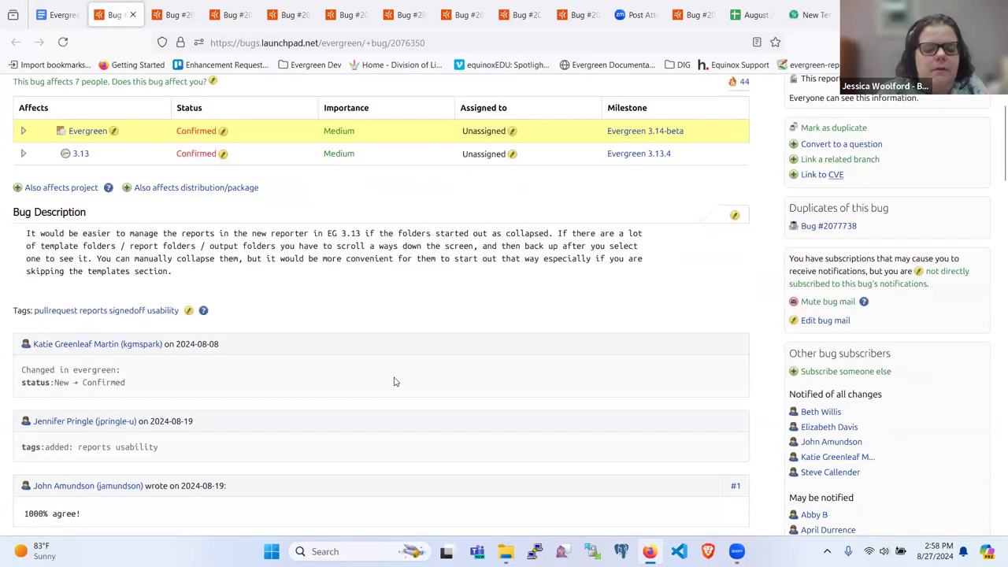
scroll(395, 381, down, 1)
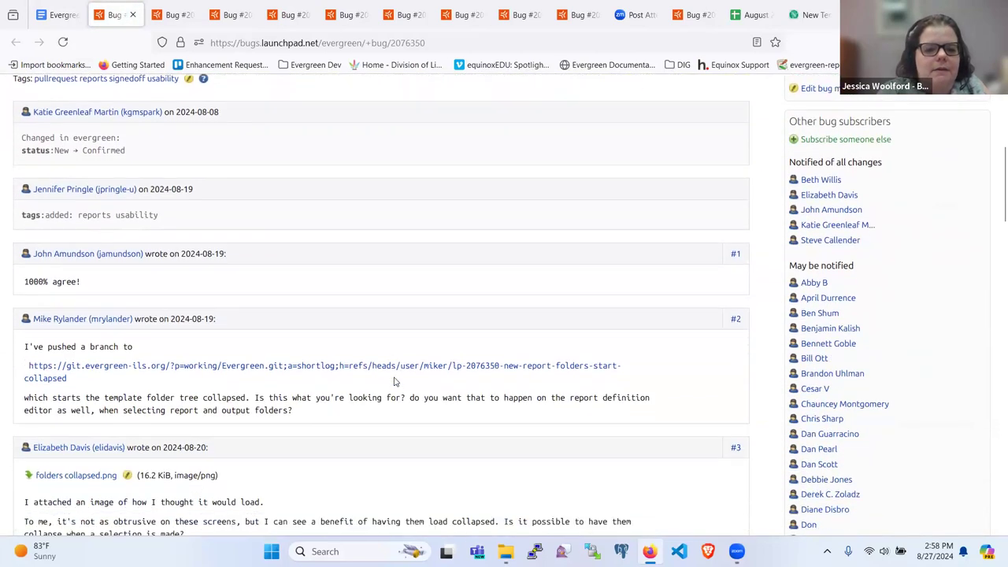
scroll(395, 381, down, 2)
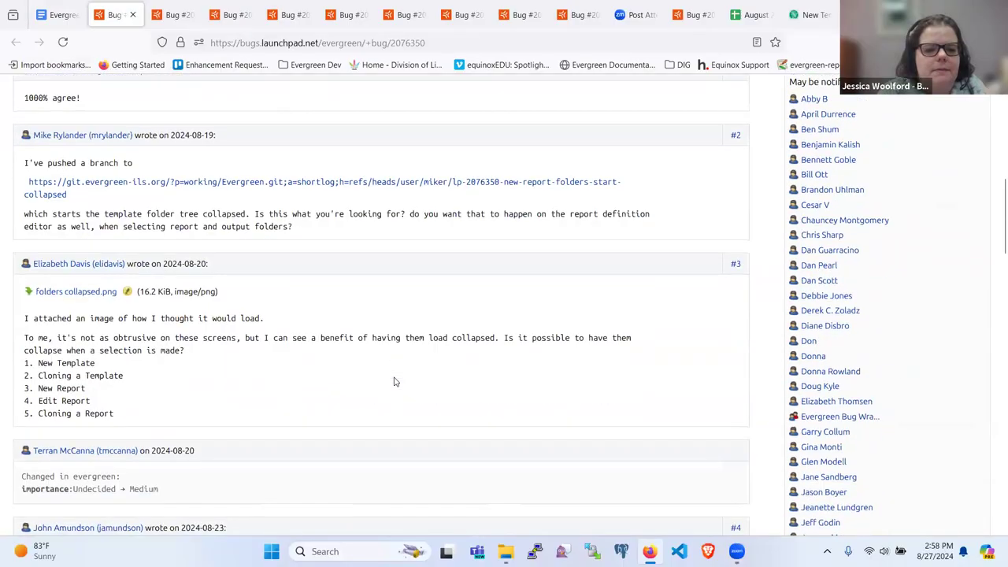
scroll(395, 382, down, 6)
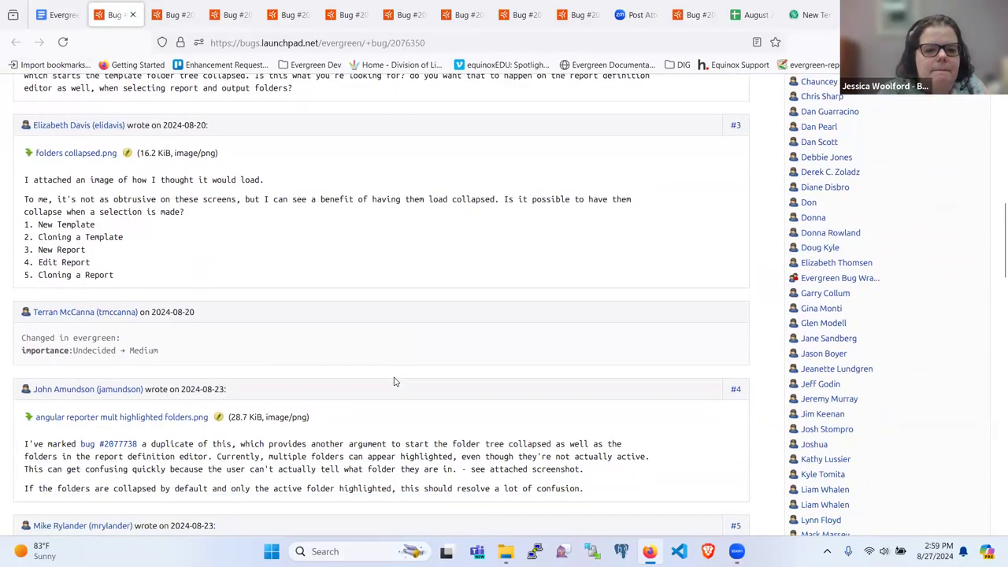
scroll(396, 382, down, 9)
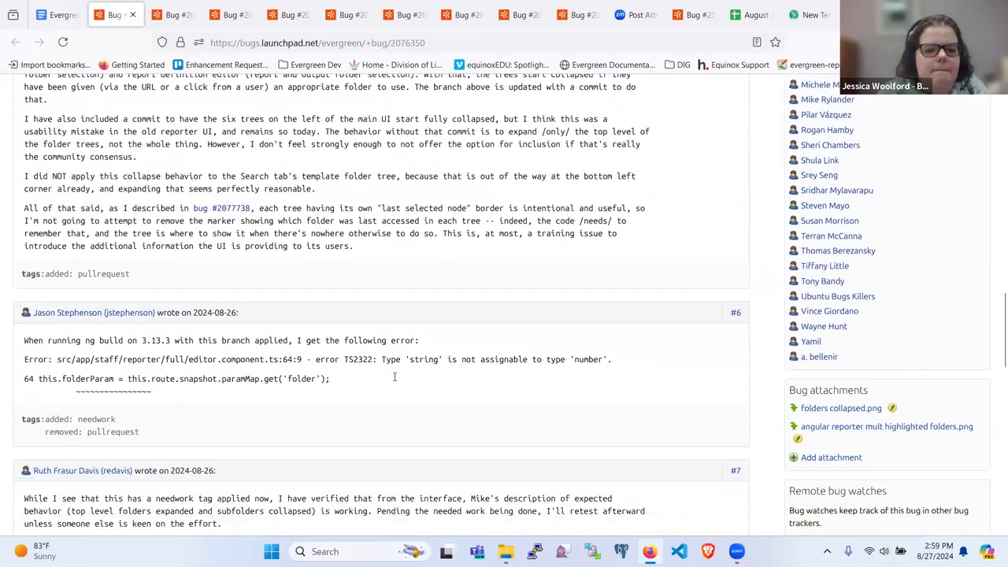
scroll(395, 381, down, 6)
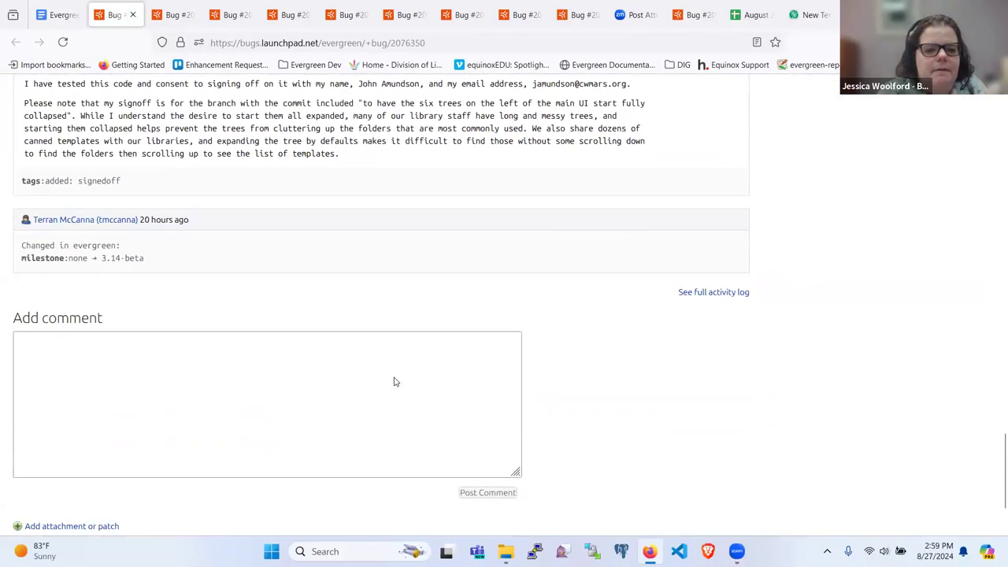
scroll(396, 381, up, 2)
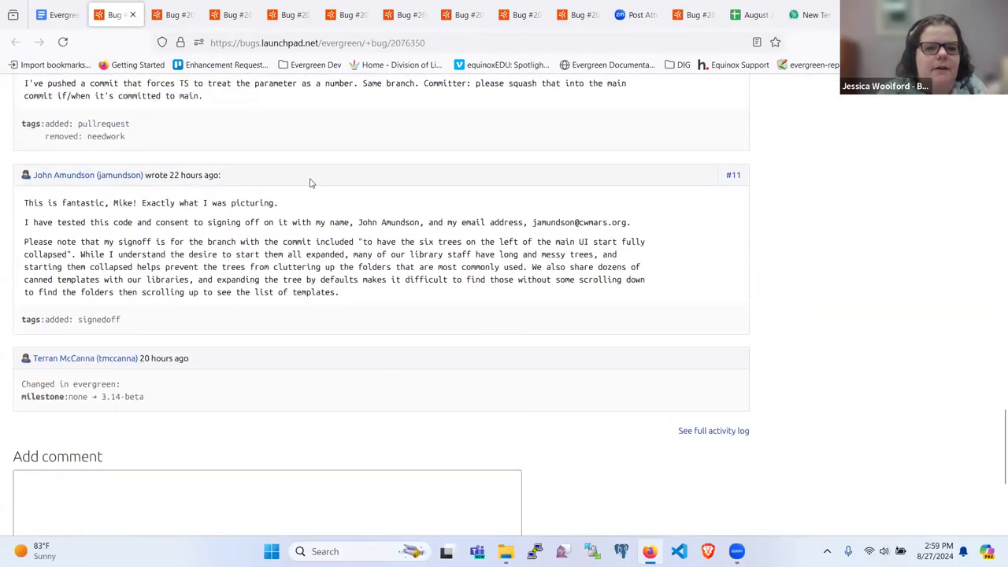
click(52, 15)
click(118, 19)
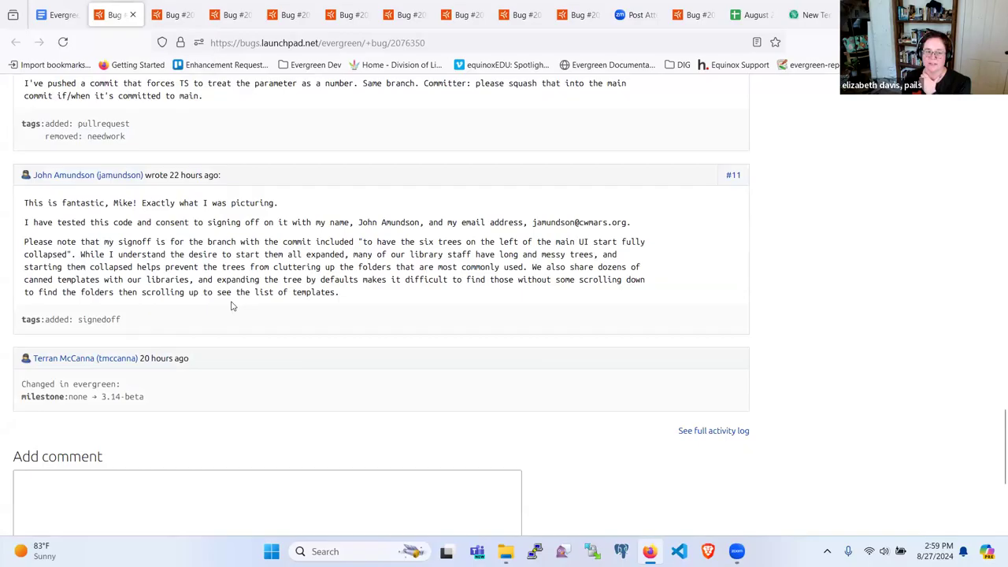
scroll(231, 306, up, 1)
scroll(231, 307, up, 2)
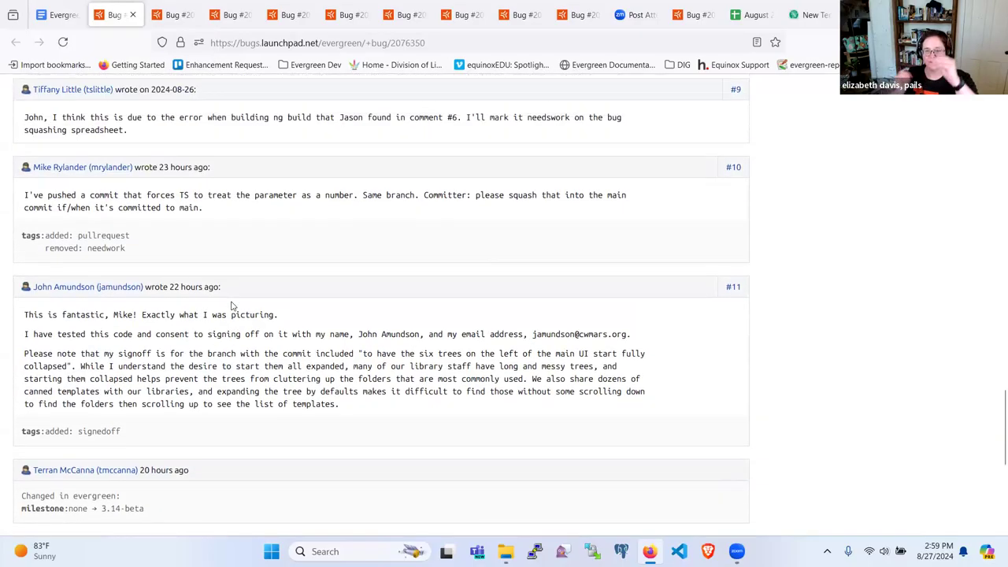
scroll(231, 306, up, 1)
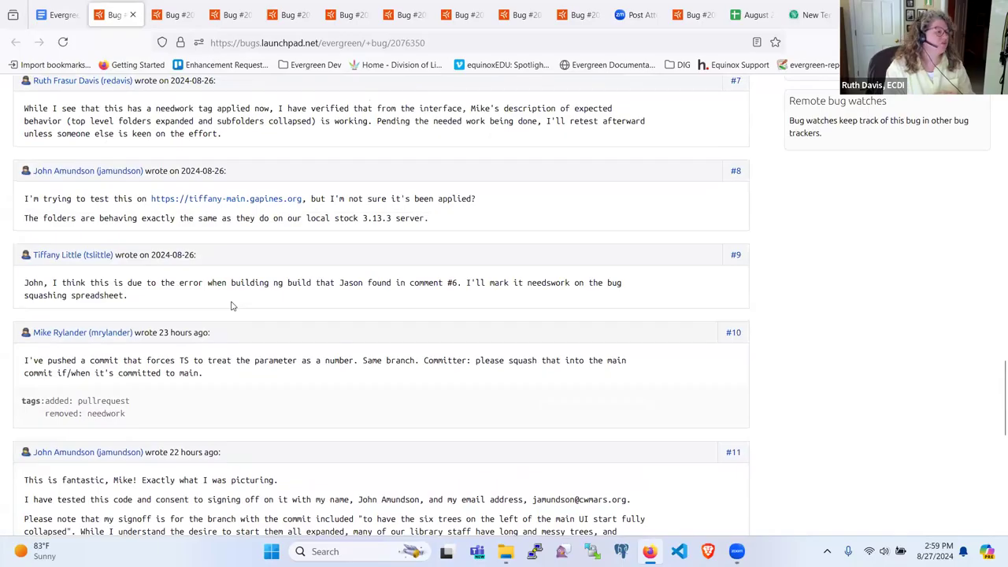
scroll(232, 306, up, 3)
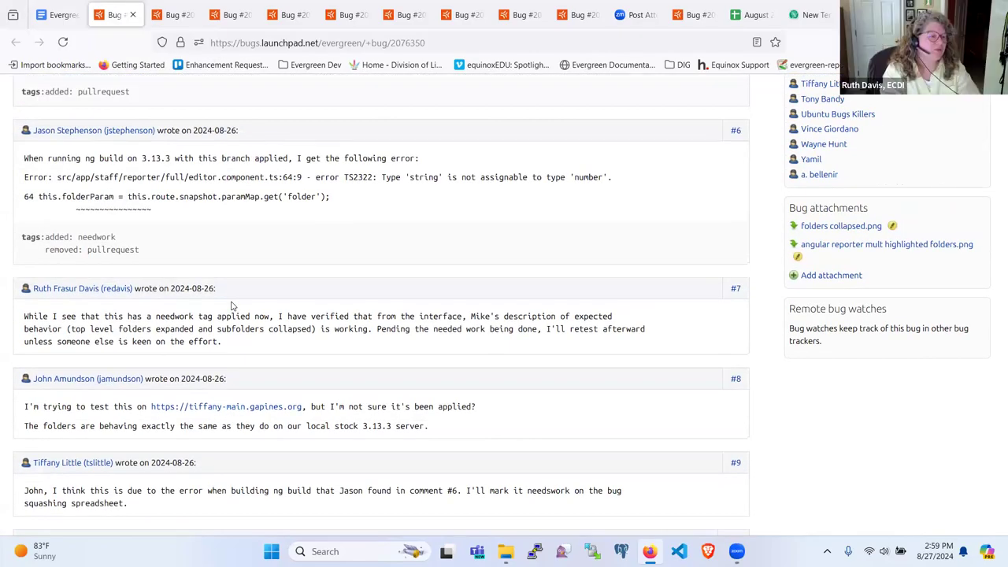
Go from the Evergreen staff home page to the Reports module.
click(797, 17)
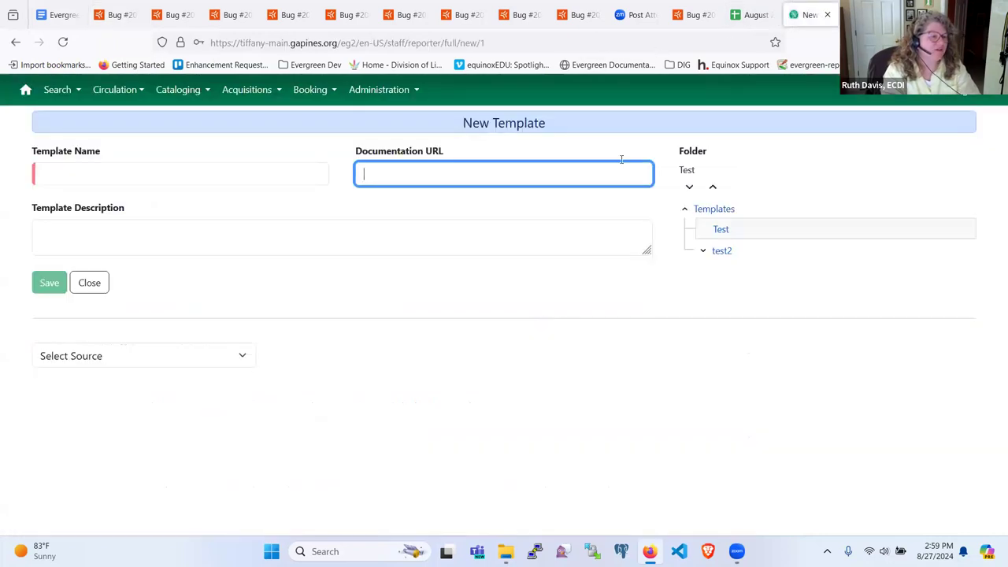
click(25, 90)
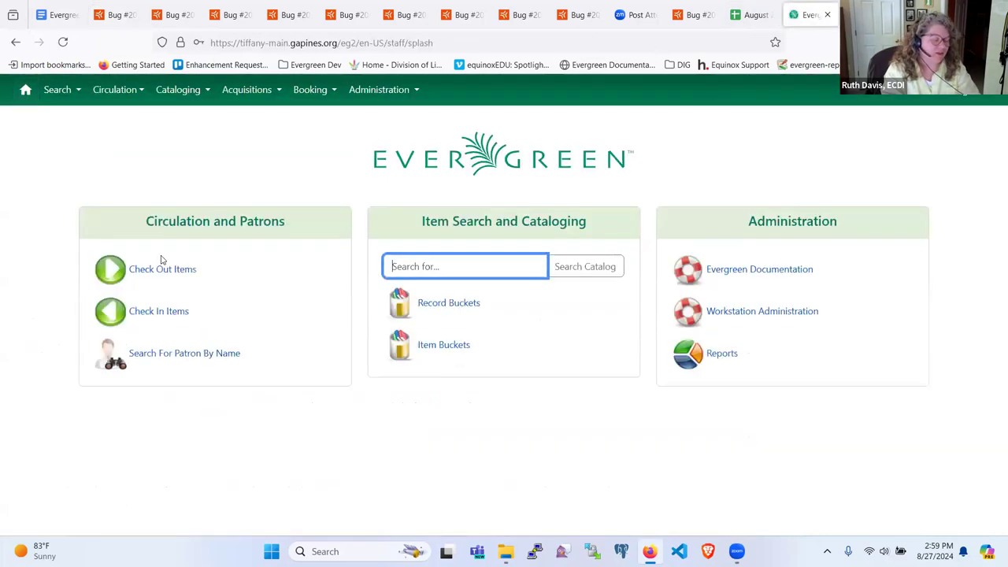
click(710, 355)
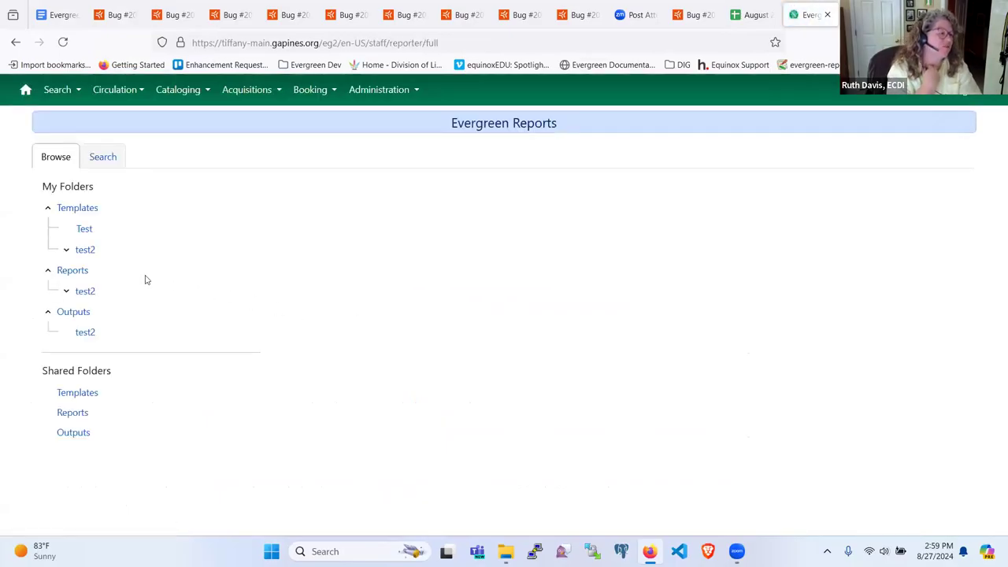
Toggle the test2 and Templates folder arrows, leaving test2 collapsed, then reload the page.
click(67, 250)
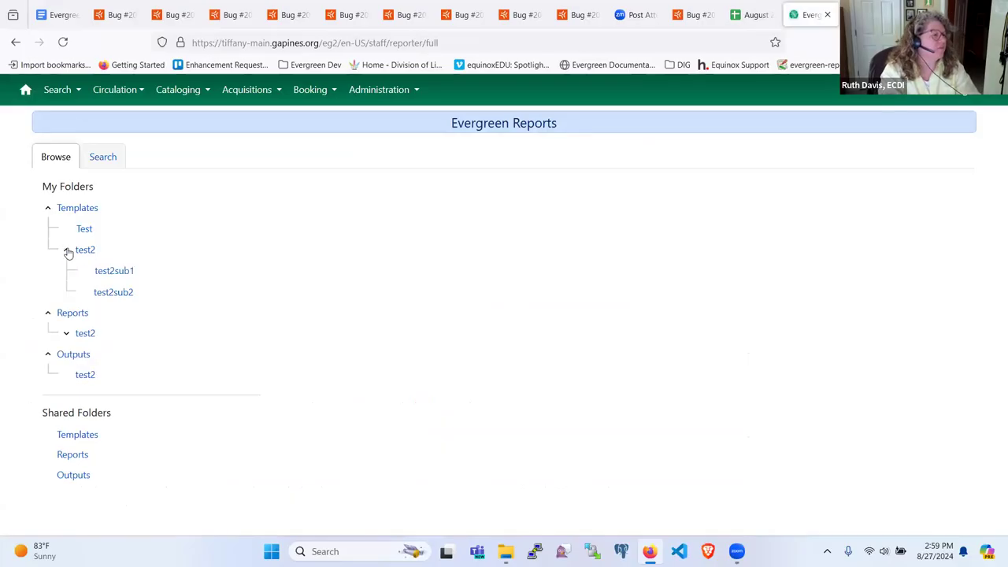
click(67, 251)
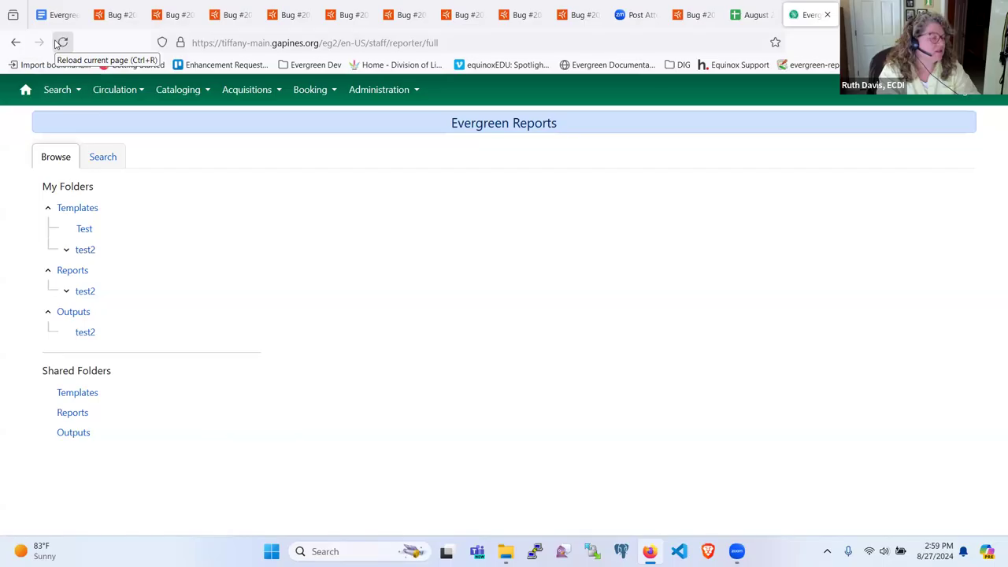
click(67, 251)
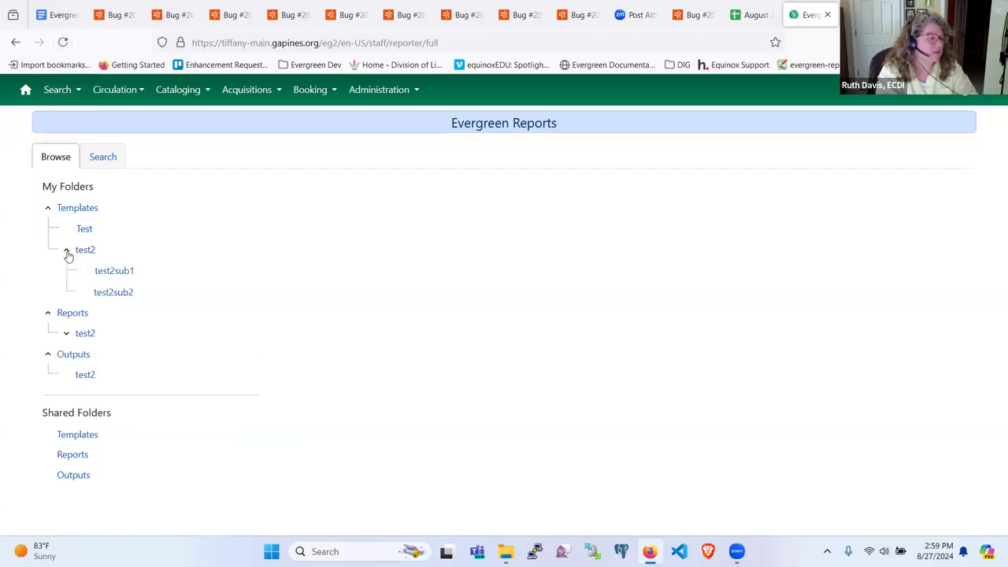
click(67, 250)
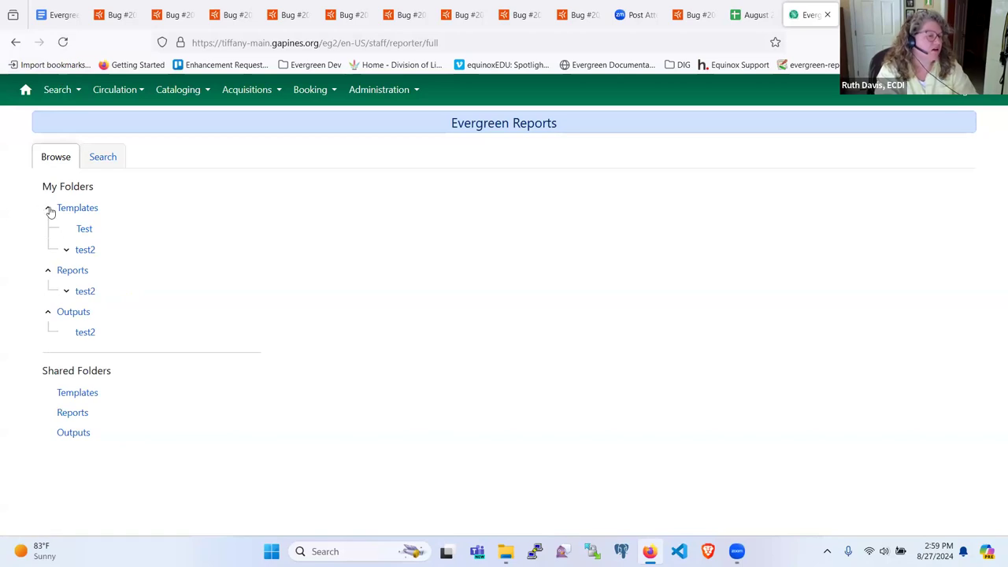
click(48, 208)
click(49, 208)
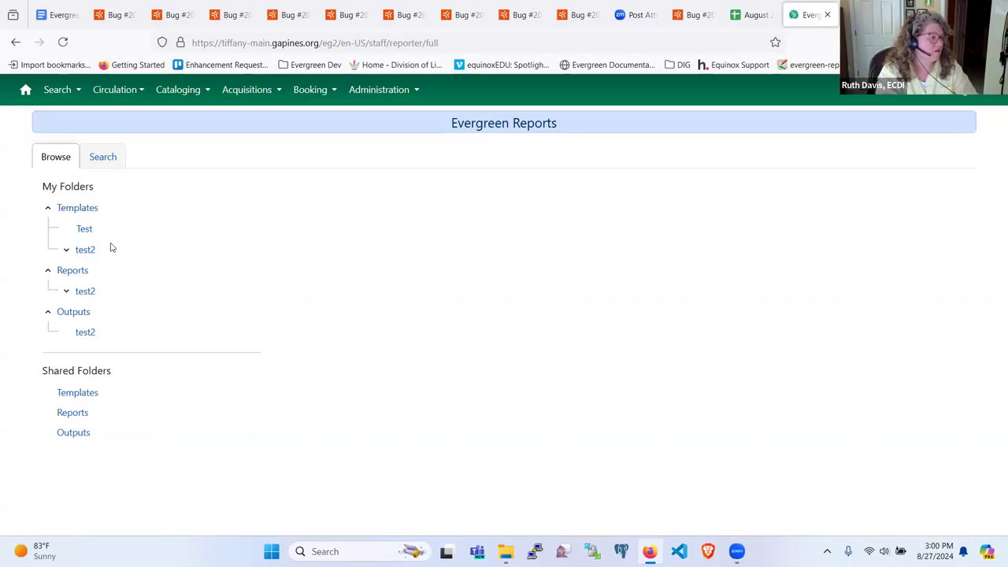
click(63, 41)
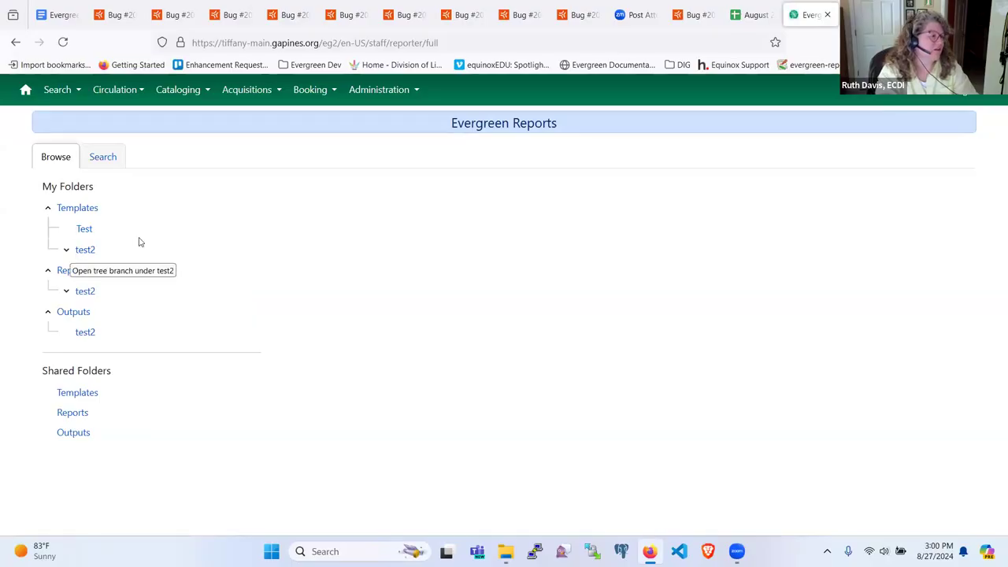
Return to bug 2076350 and review comments #10–#11 and the 3.14-beta milestone change.
click(118, 15)
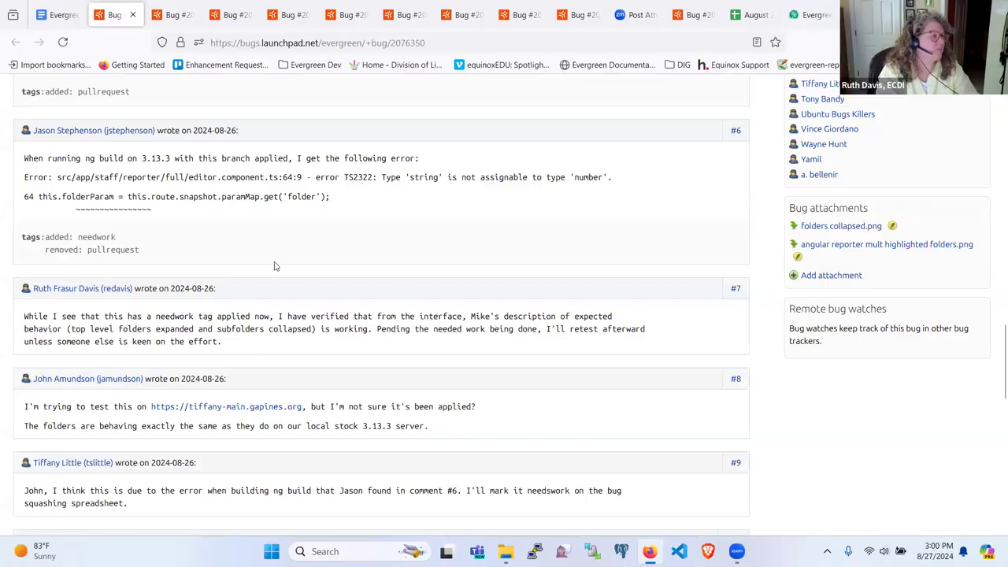
scroll(275, 265, up, 4)
scroll(275, 266, up, 7)
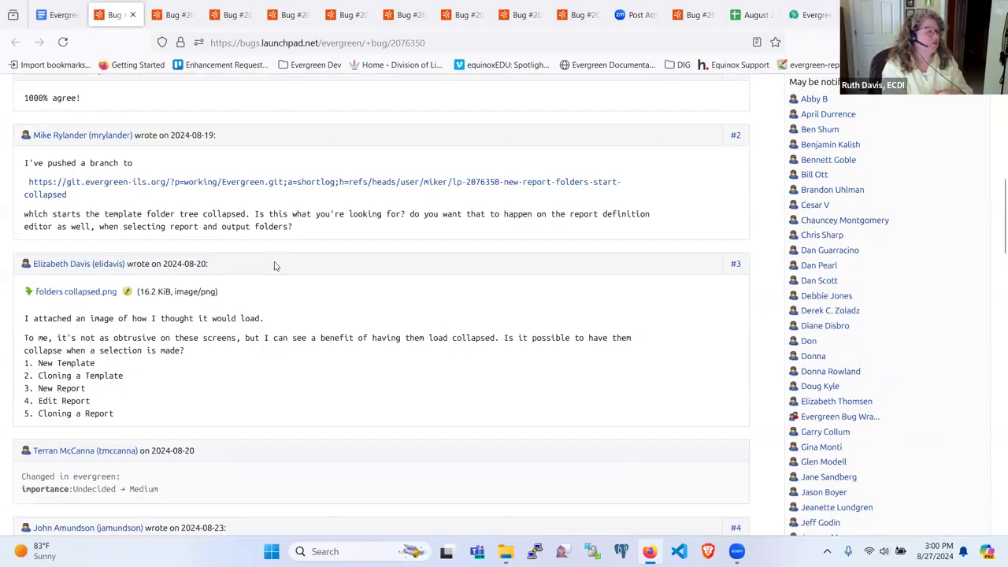
scroll(370, 203, down, 15)
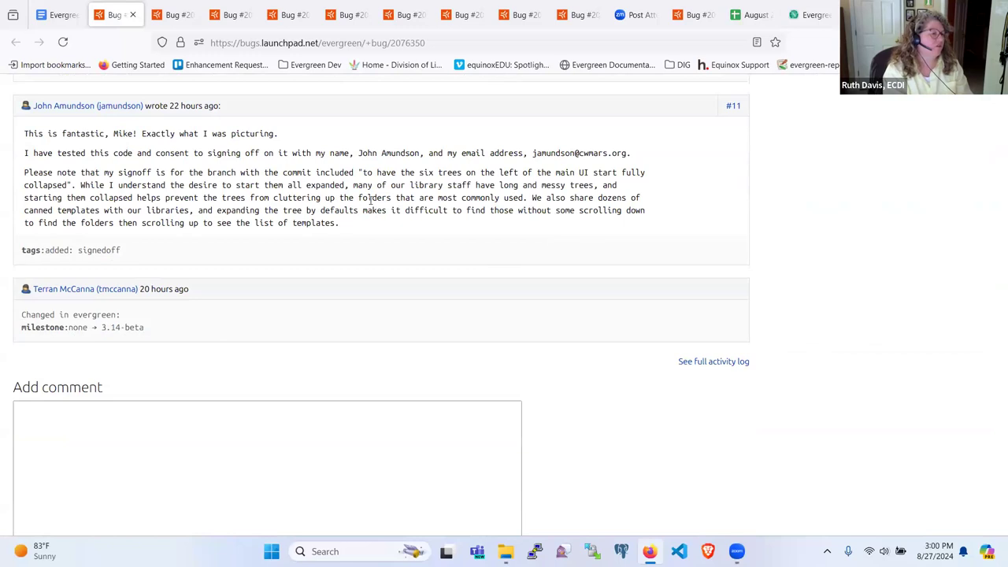
scroll(370, 202, up, 3)
scroll(371, 203, down, 1)
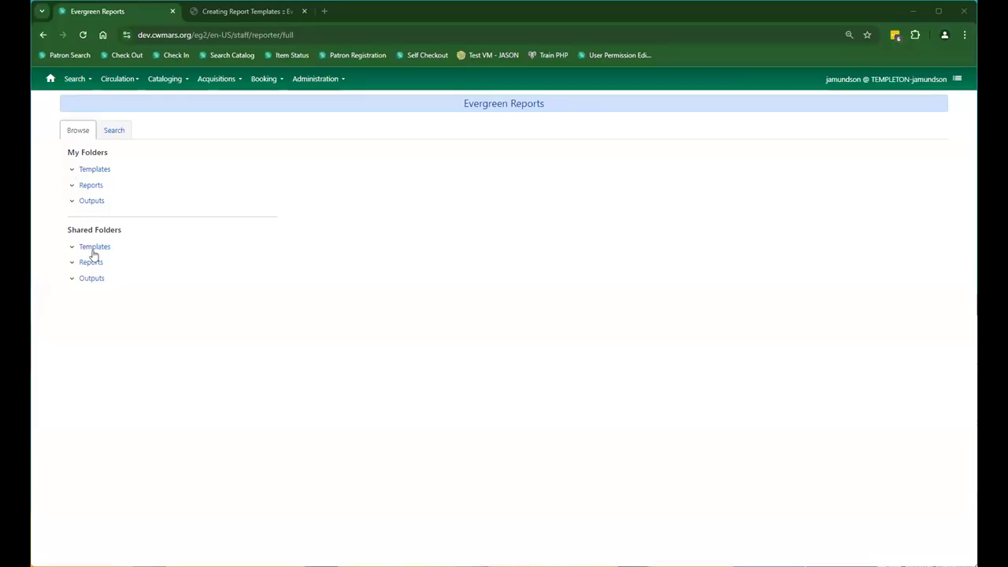
List the templates in My Folders > Templates > 3.13 folder and bring up actions for template 6tnj65mn5m6.
click(70, 170)
click(108, 186)
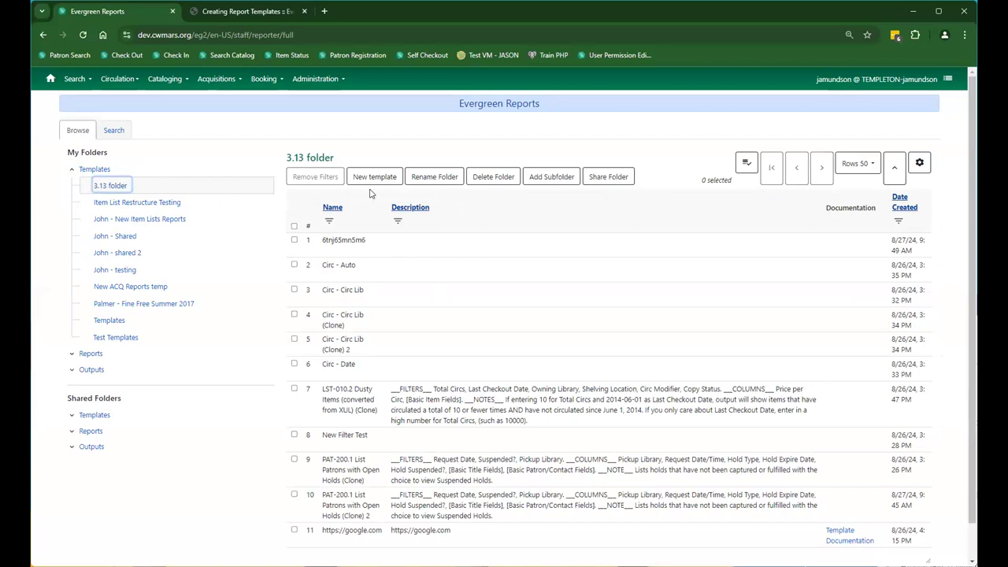
click(365, 242)
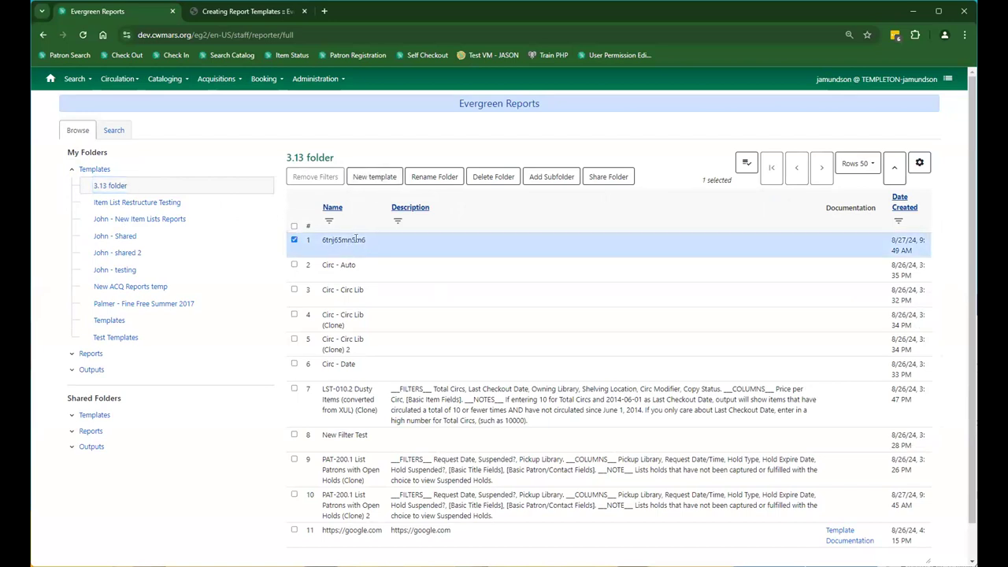
right_click(351, 249)
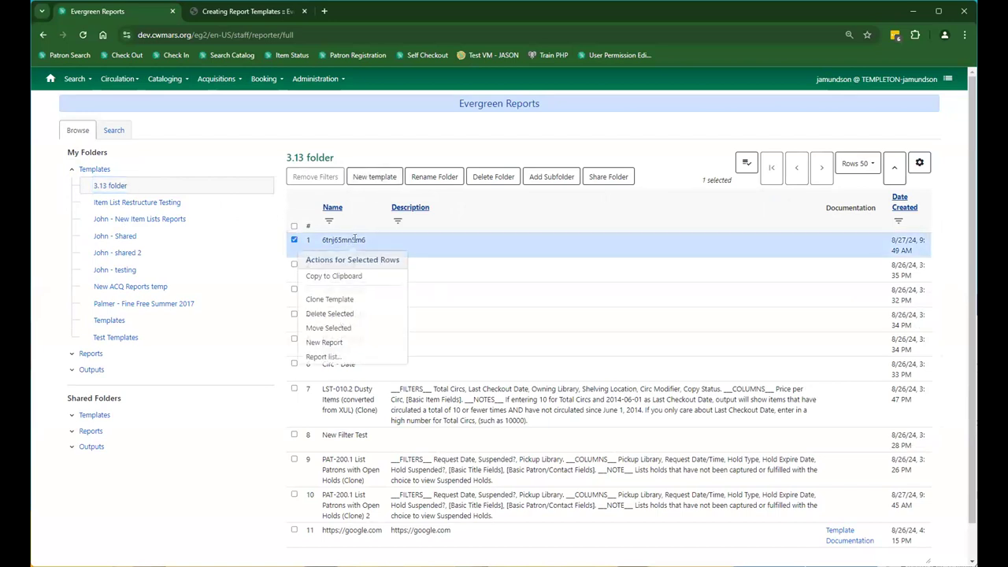
Try cloning template 6tnj65mn5m6, then return to the 3.13 folder and reselect it.
click(331, 301)
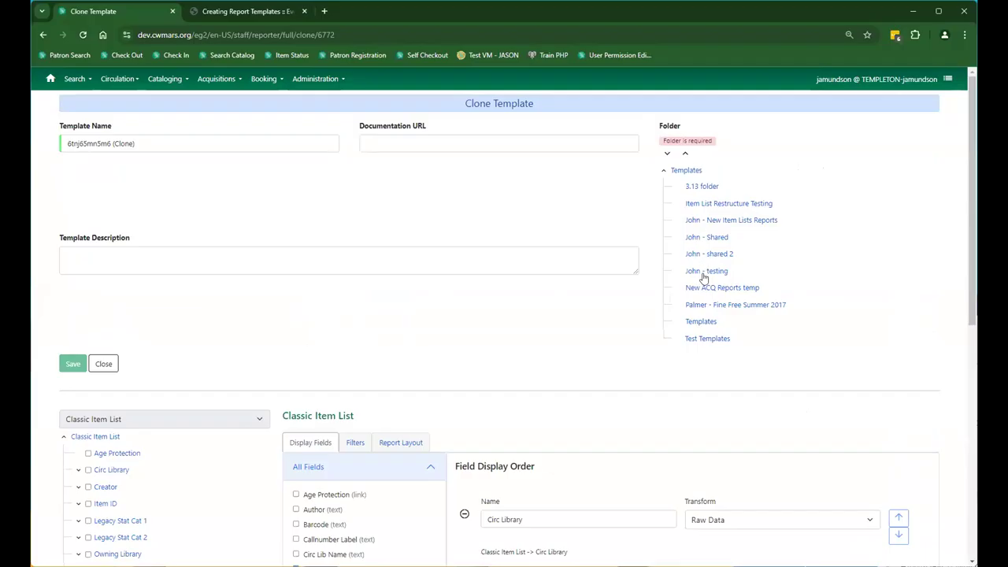
click(706, 238)
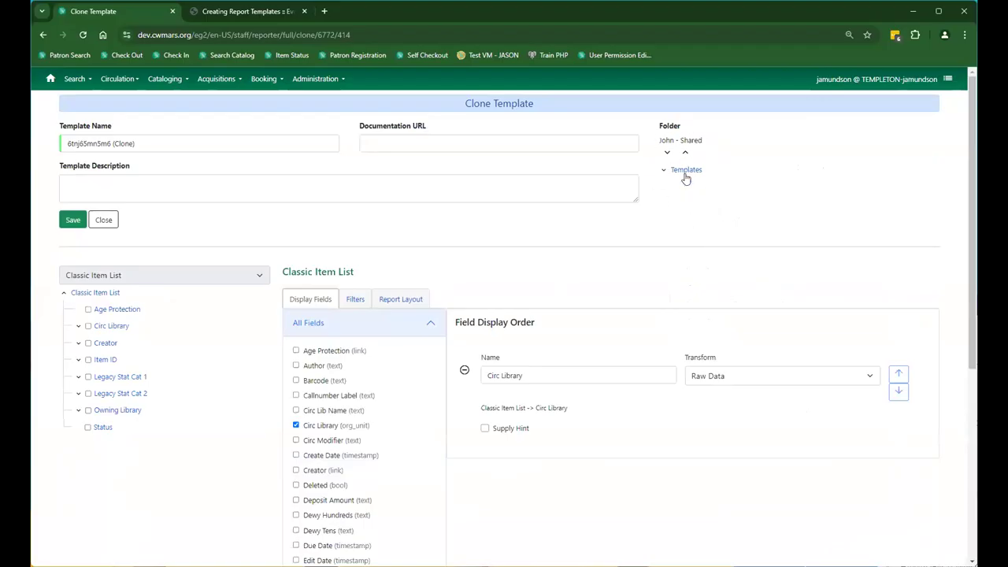
click(307, 79)
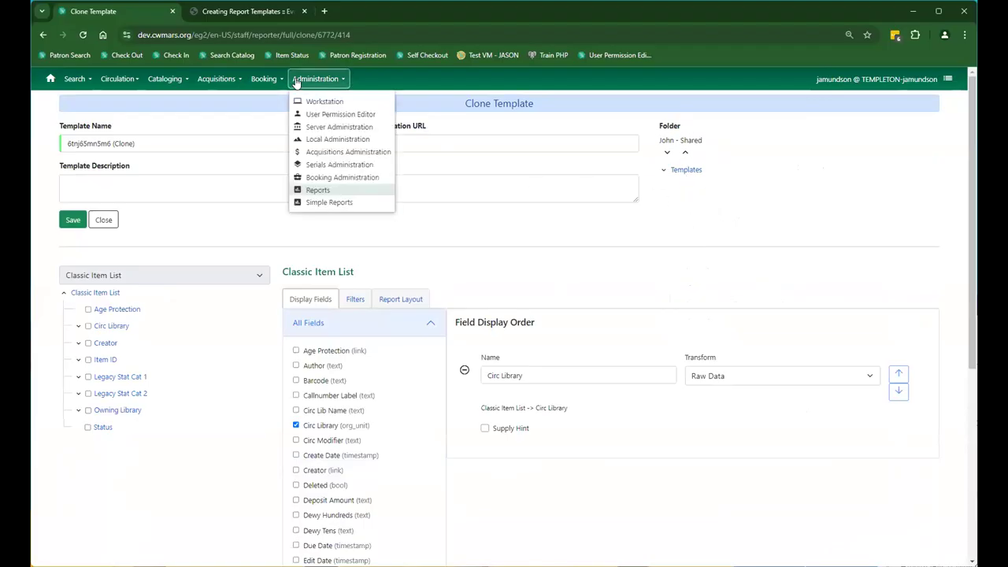
click(309, 192)
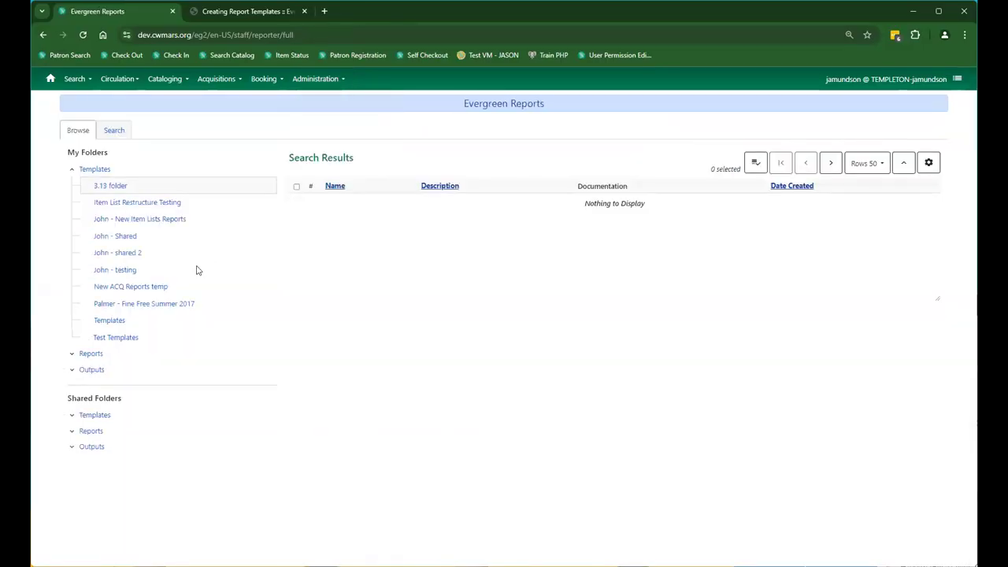
click(107, 185)
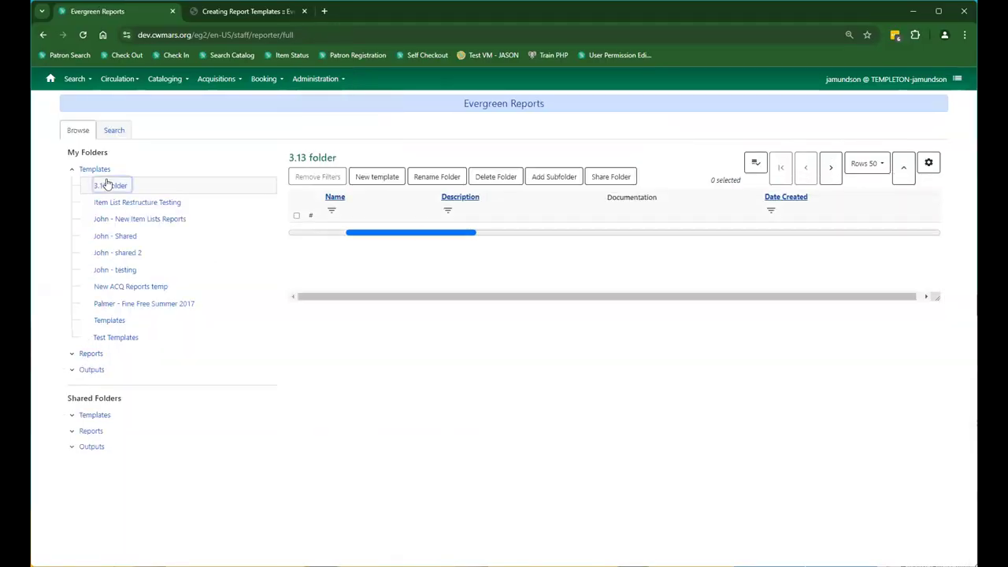
click(351, 239)
right_click(350, 241)
click(444, 247)
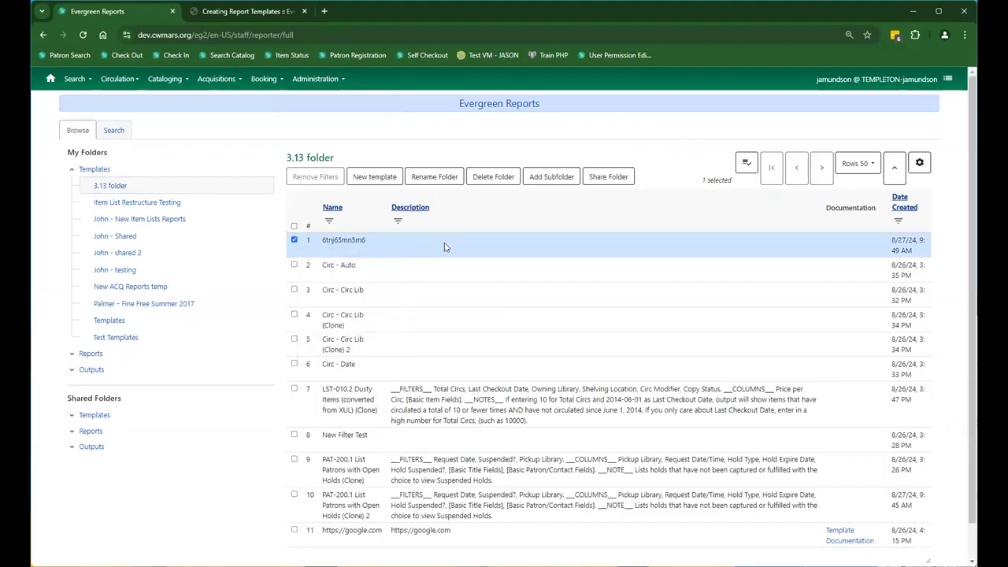
Start a new report from template 6tnj65mn5m6 with Reports and Output folders, then leave it unsaved.
click(361, 241)
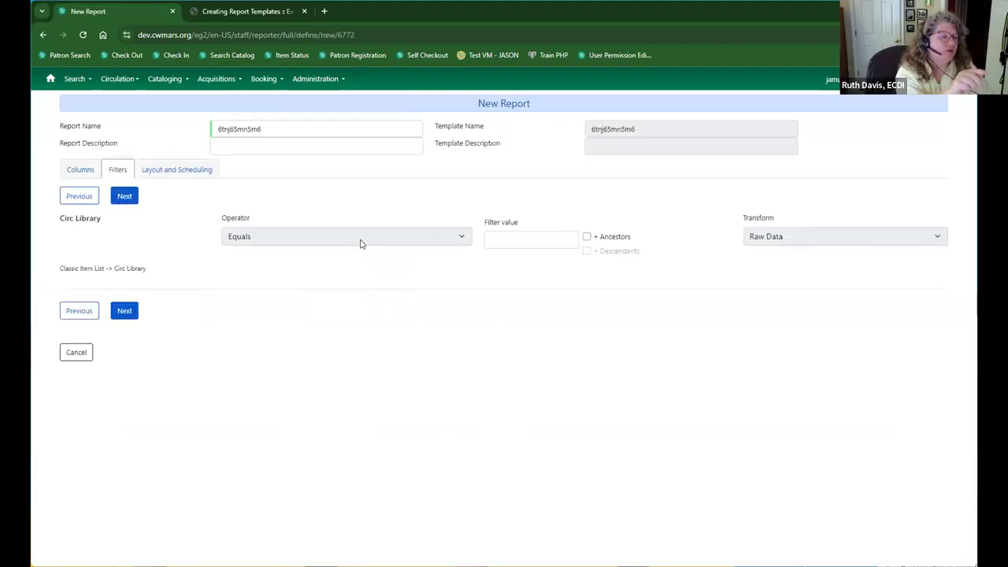
click(169, 175)
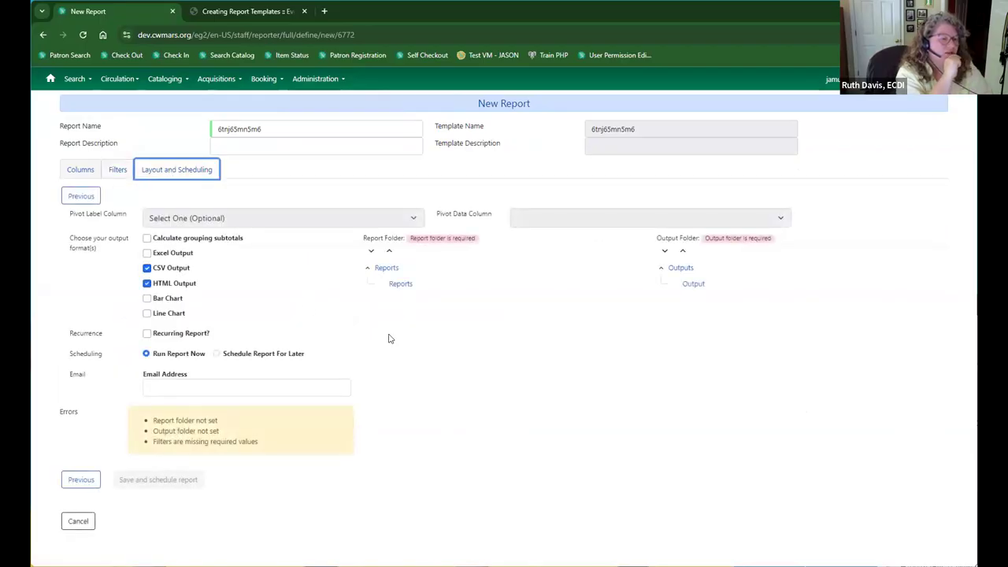
click(401, 285)
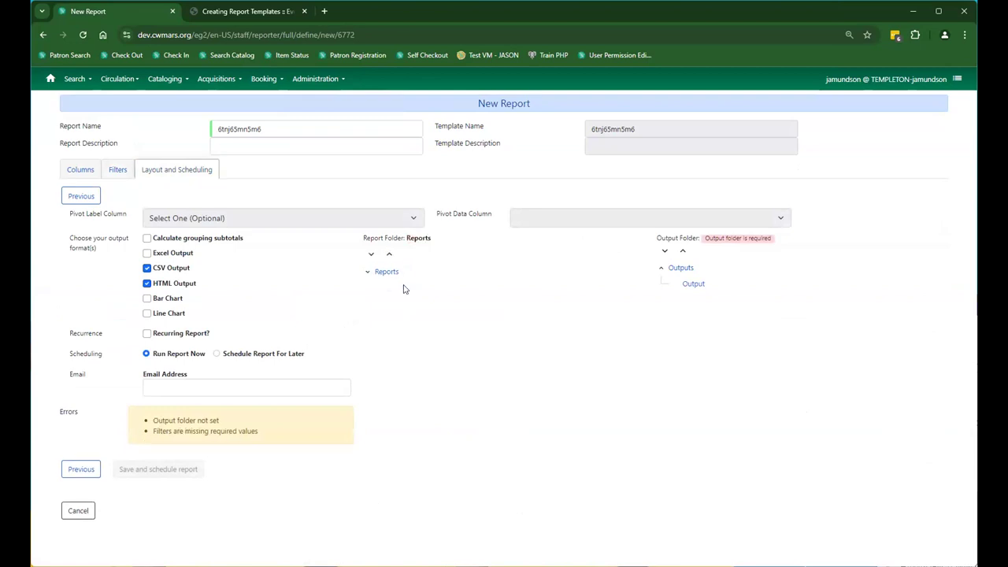
click(687, 287)
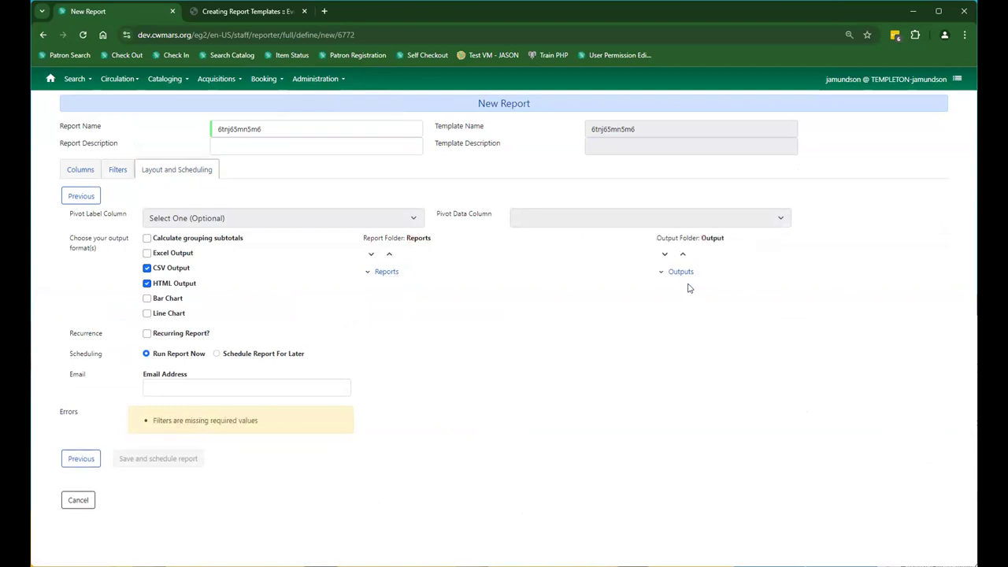
click(319, 79)
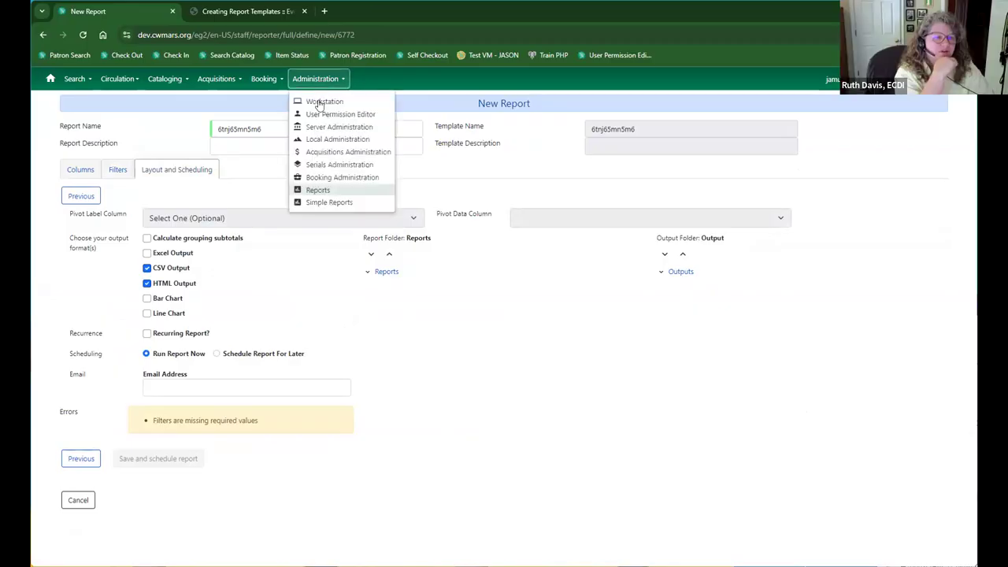
click(319, 191)
Create the subfolder '3.13 folder sub' inside 3.13 folder and open it in the tree.
click(109, 187)
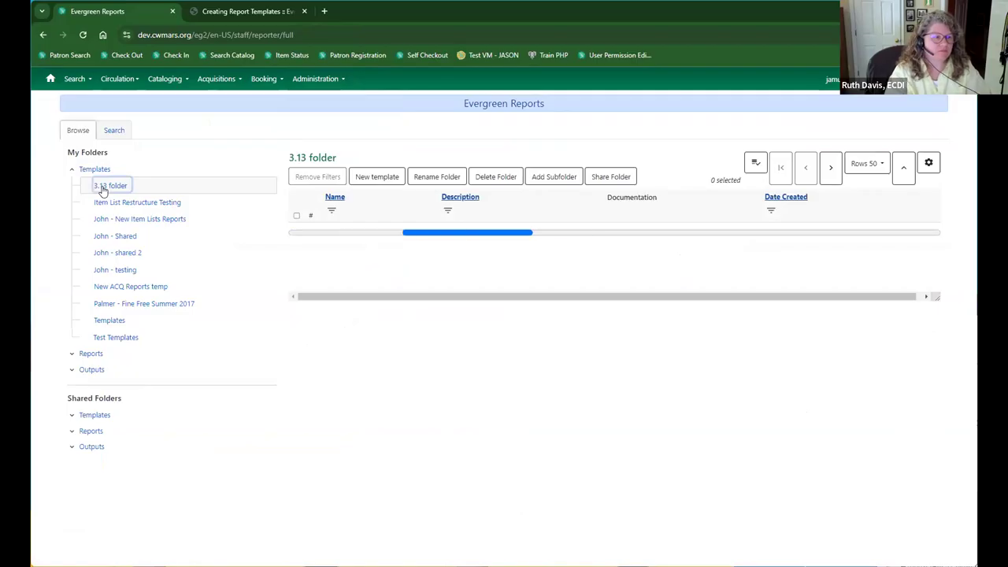
click(565, 178)
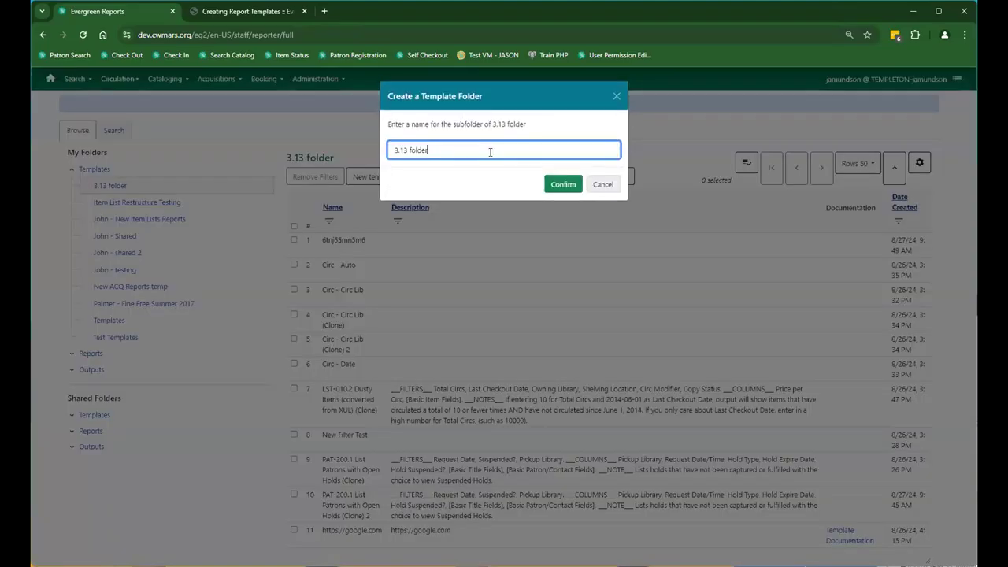
text(sub)
click(555, 186)
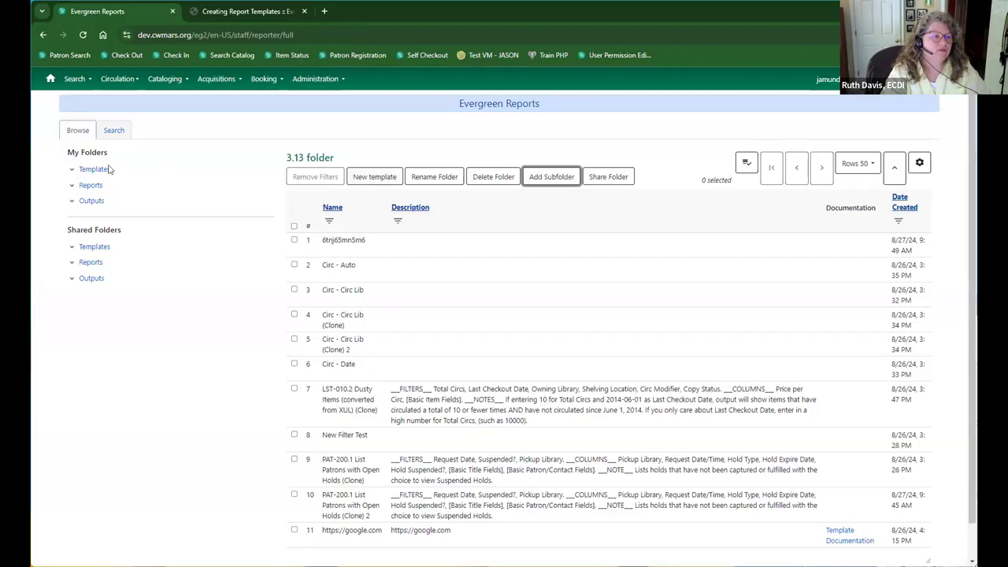
click(70, 170)
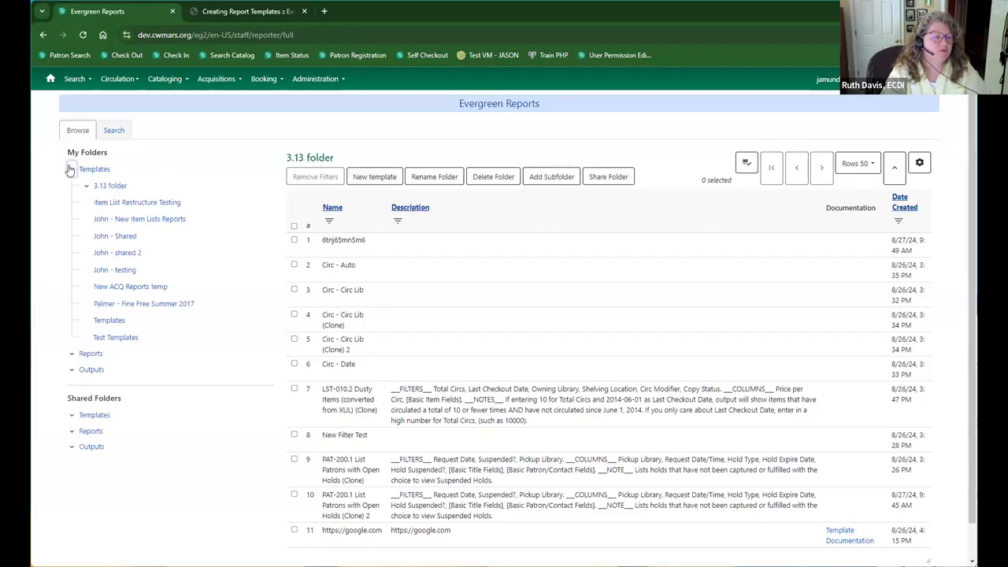
click(110, 186)
click(131, 201)
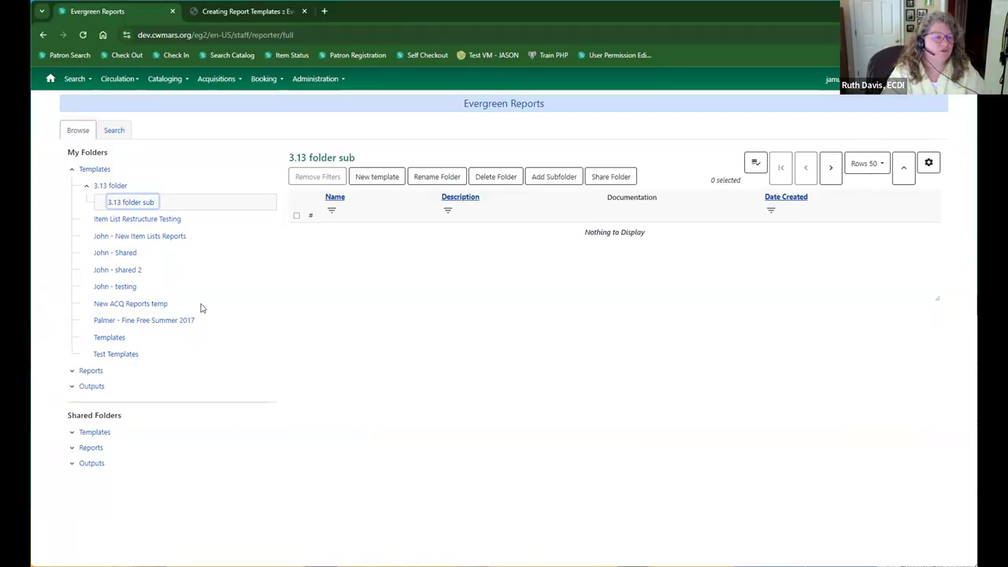
Reload the reports page, then expand and collapse the Shared Folders templates tree.
click(80, 35)
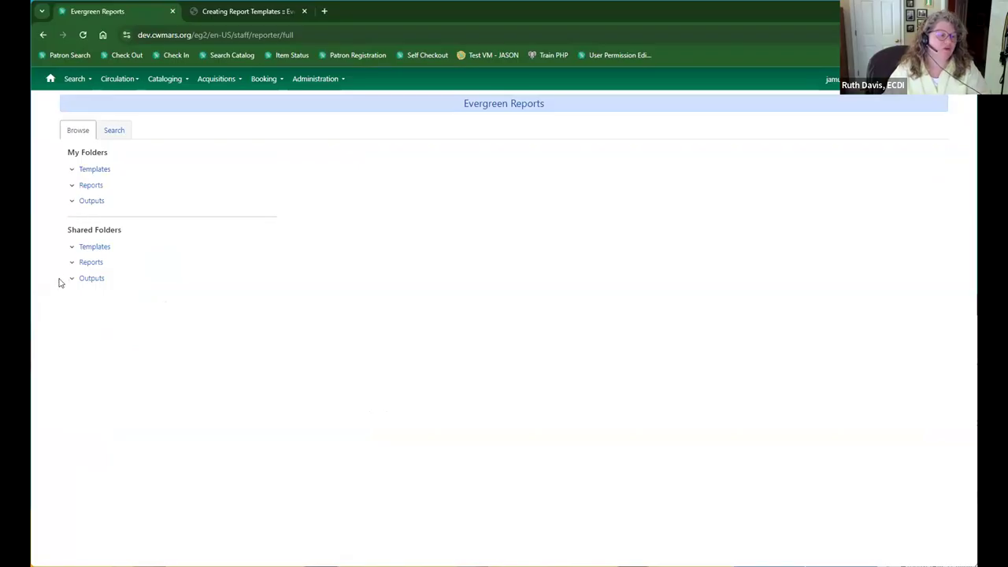
click(71, 246)
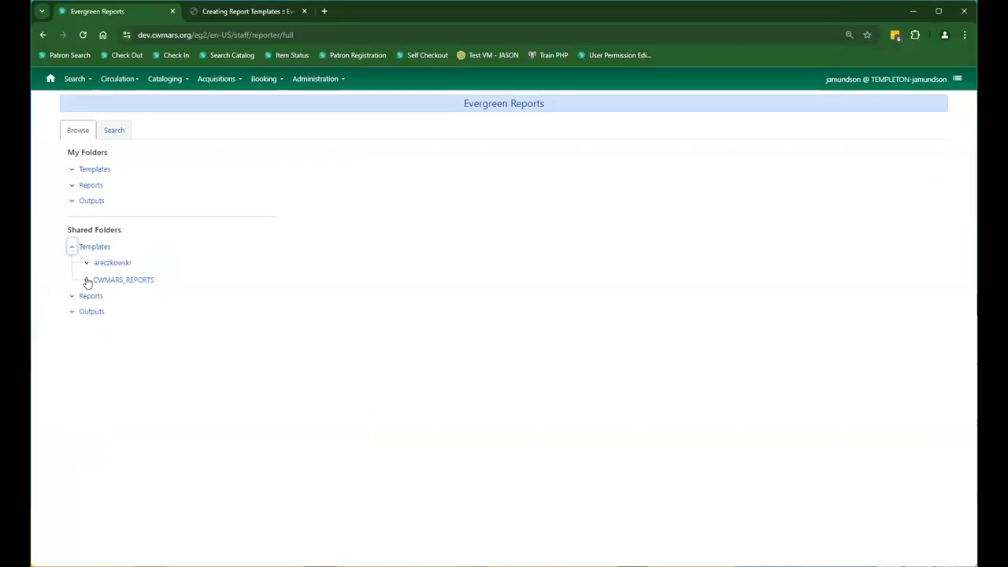
click(88, 281)
click(87, 263)
click(87, 297)
click(72, 246)
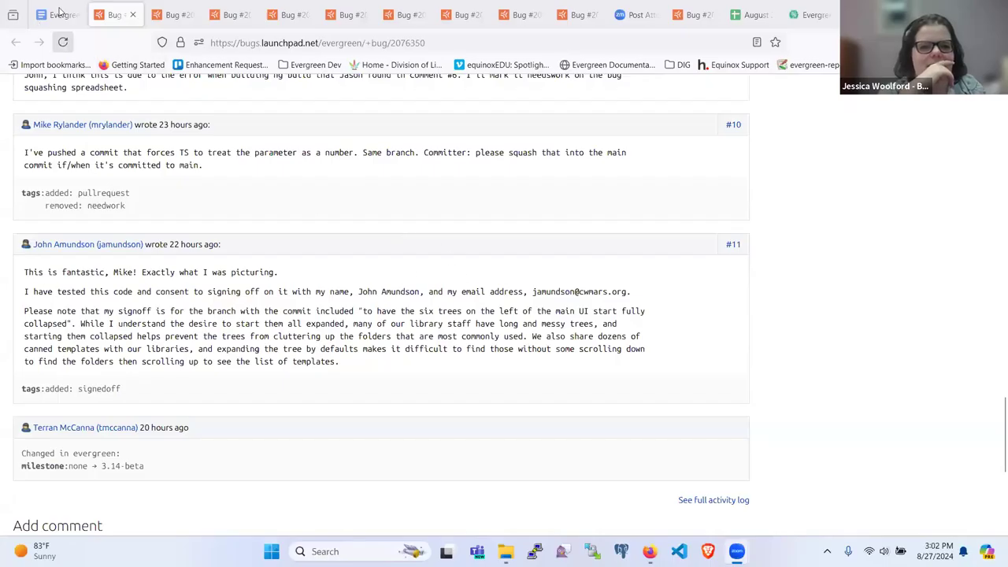
In the meeting notes, open bug 2076350 from its link preview, then close that tab.
click(62, 13)
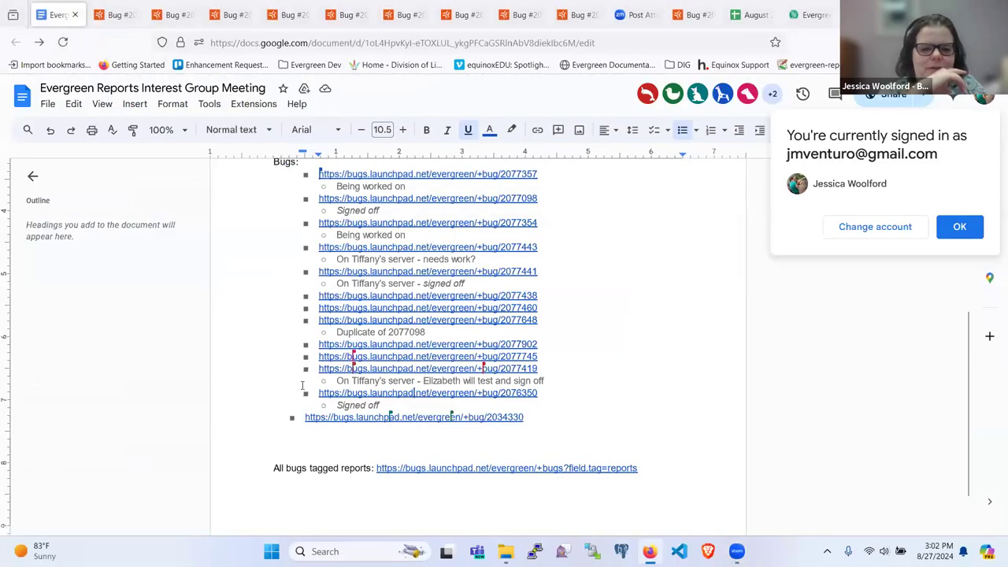
scroll(302, 386, down, 1)
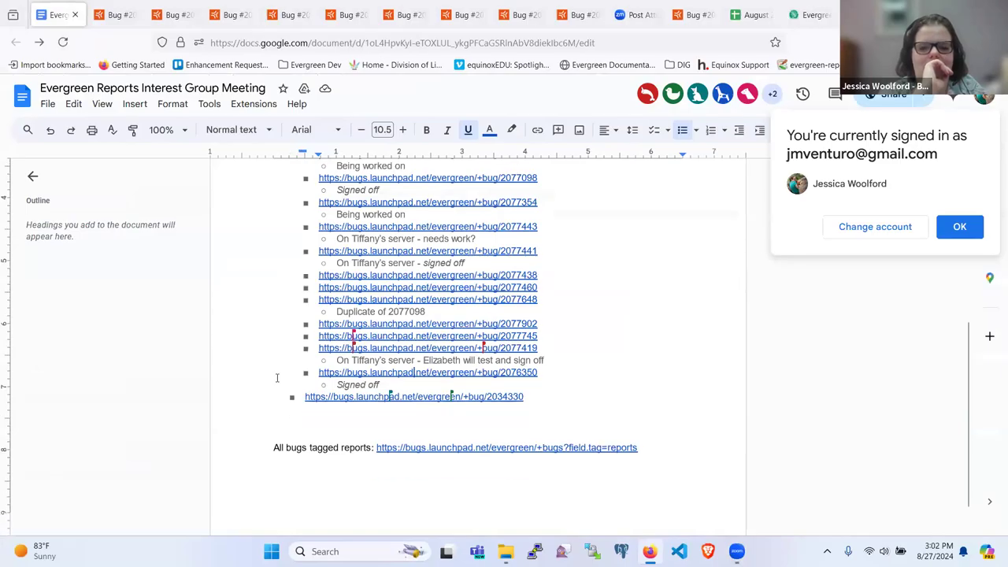
scroll(277, 378, down, 2)
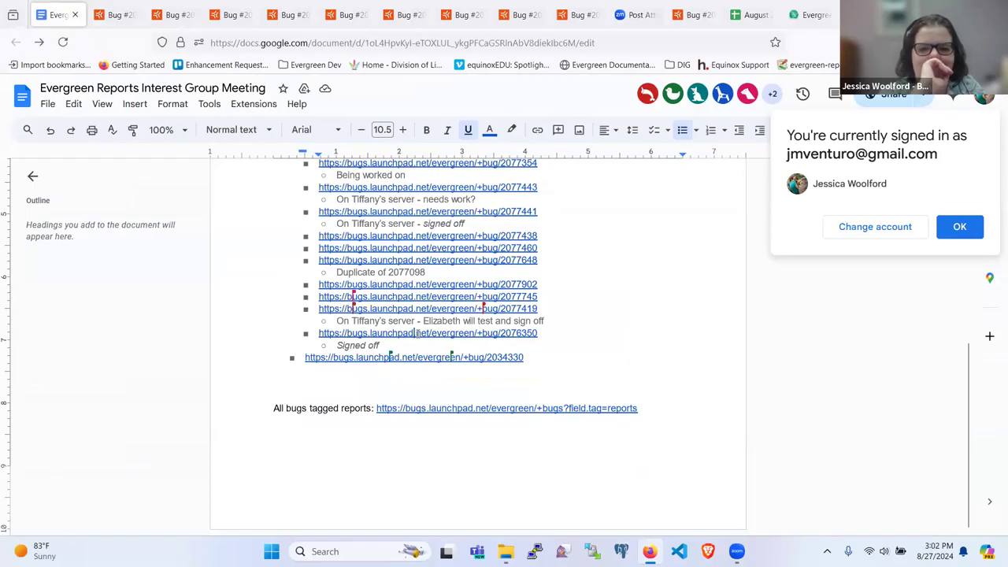
mouse_move(416, 333)
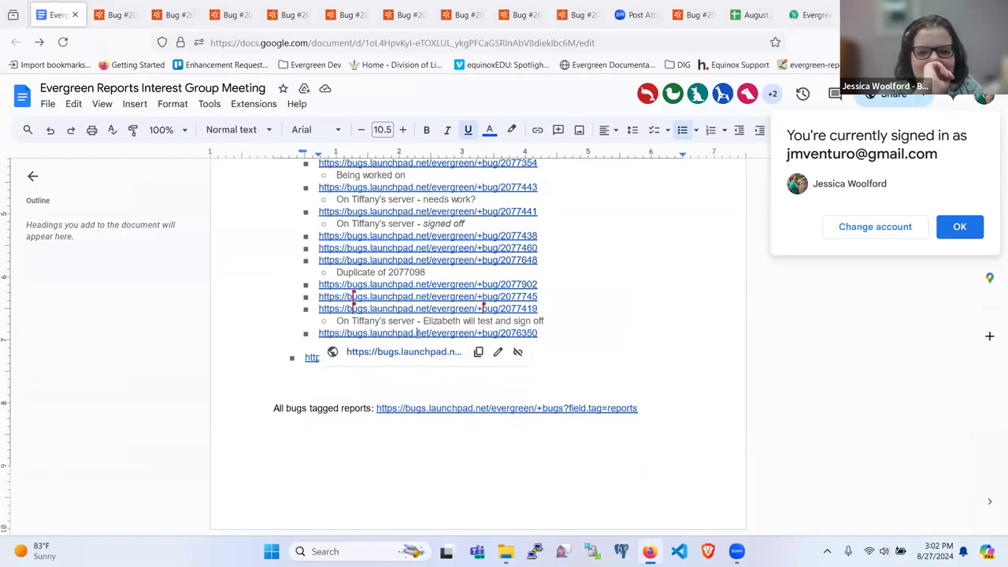
click(420, 357)
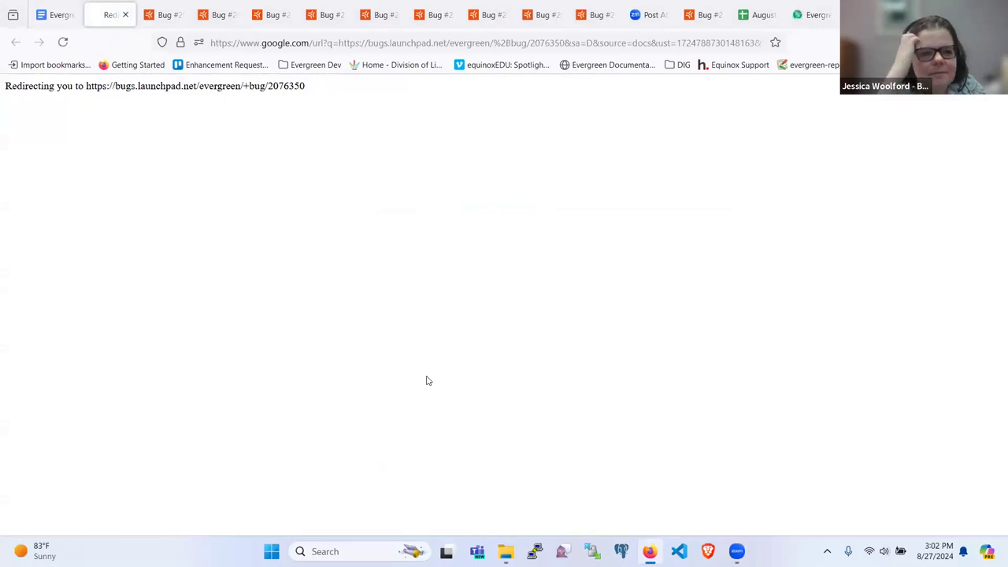
click(125, 15)
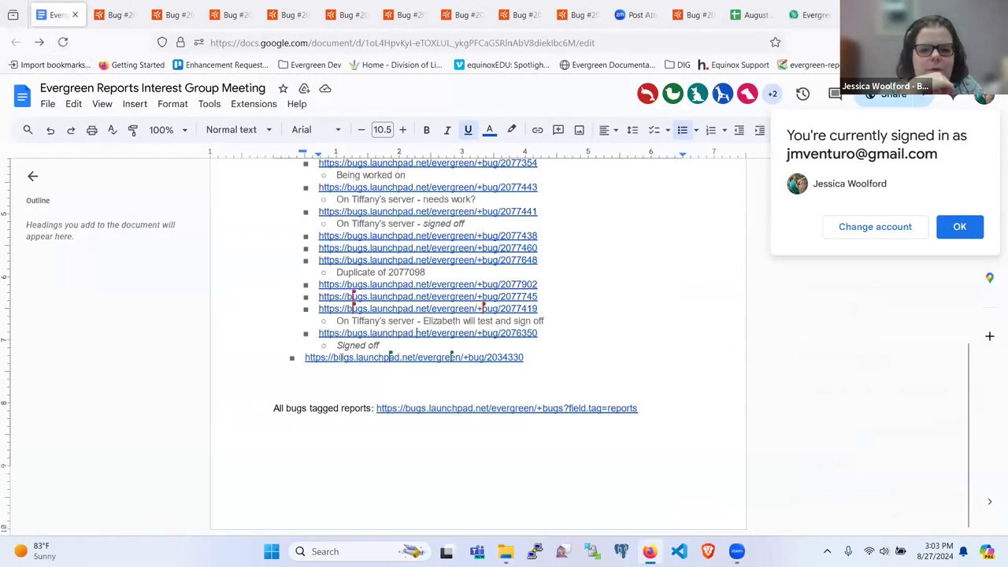
Dismiss the link preview, jump to the top of the notes and scroll the bug list.
mouse_move(352, 359)
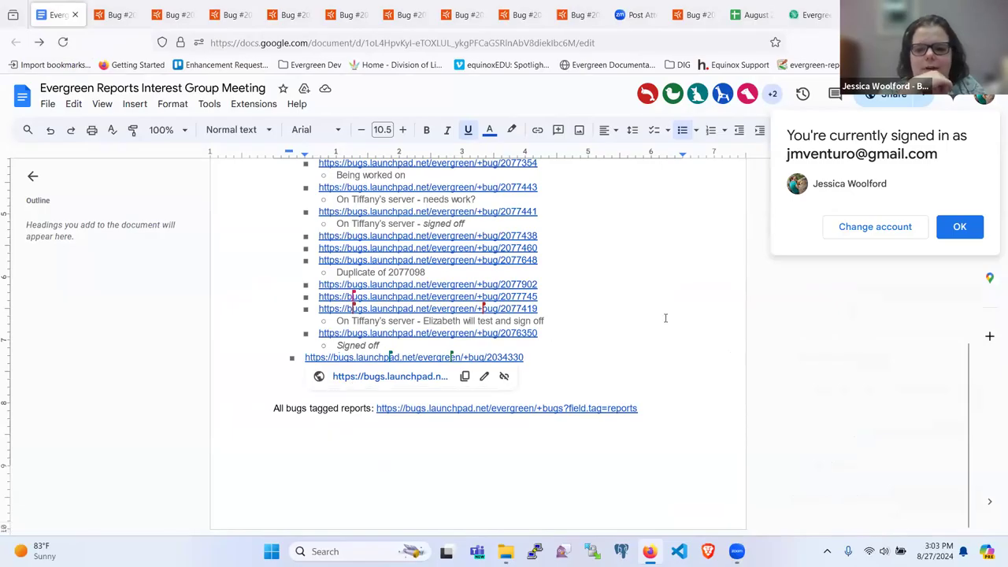
click(654, 351)
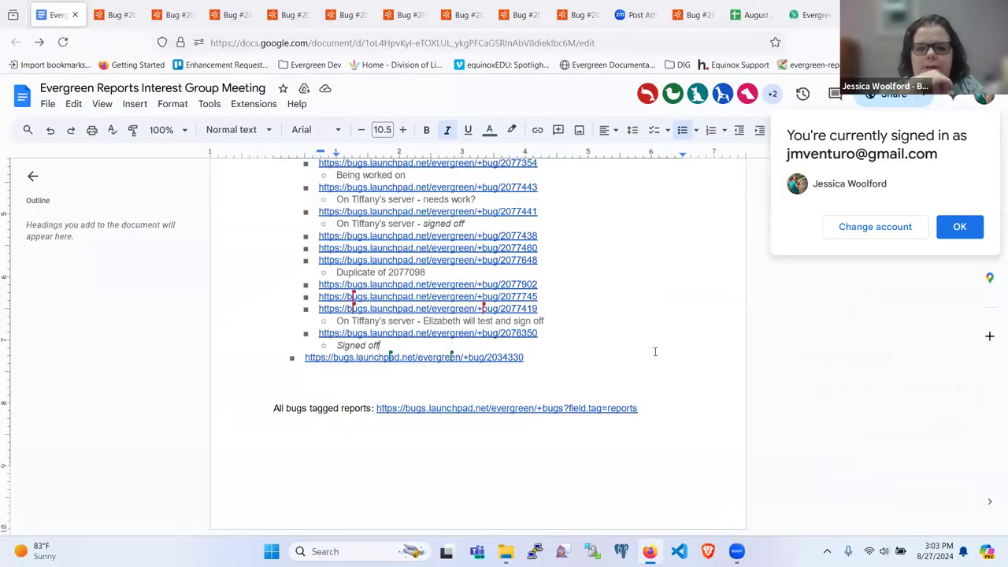
key(ctrl+Up)
key(ctrl+Up)
key(ctrl+Up)
key(ctrl+Up)
key(ctrl+Up)
key(ctrl+Up)
key(ctrl+Up)
key(ctrl+Up)
key(ctrl+Up)
key(ctrl+Up)
key(ctrl+Up)
key(ctrl+Up)
key(ctrl+Up)
key(ctrl+Up)
key(ctrl+Up)
key(ctrl+Up)
key(ctrl+Up)
key(ctrl+Up)
key(ctrl+Up)
key(ctrl+Up)
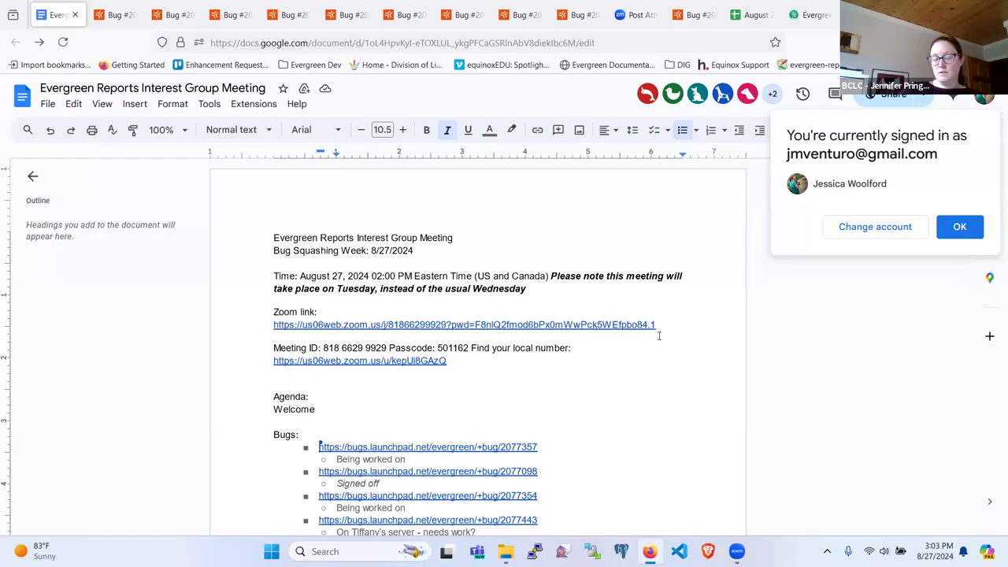
scroll(659, 335, down, 4)
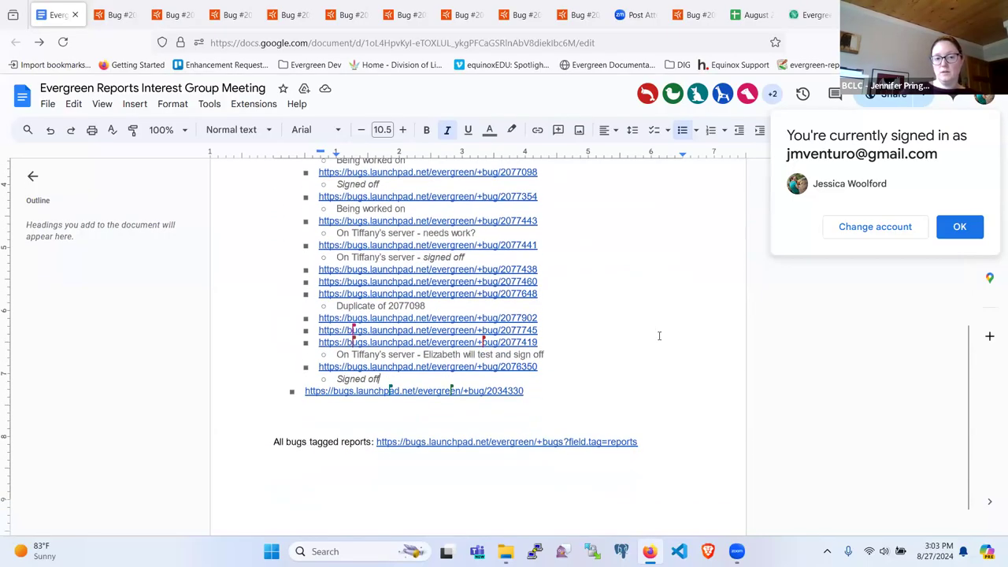
scroll(659, 336, up, 1)
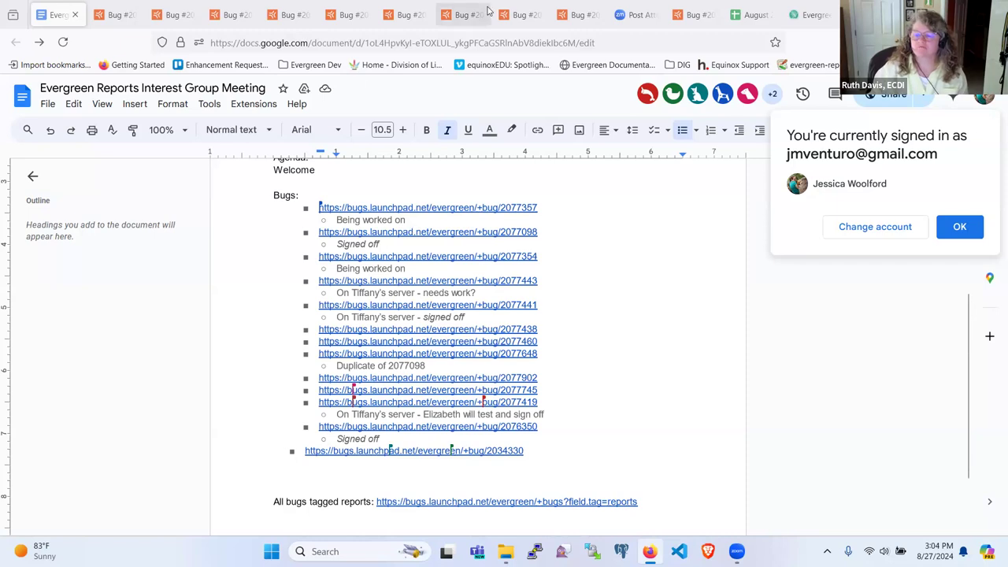
Open the tracking sheet's Open Pull Requests list and scroll to the Reports bug rows.
click(750, 15)
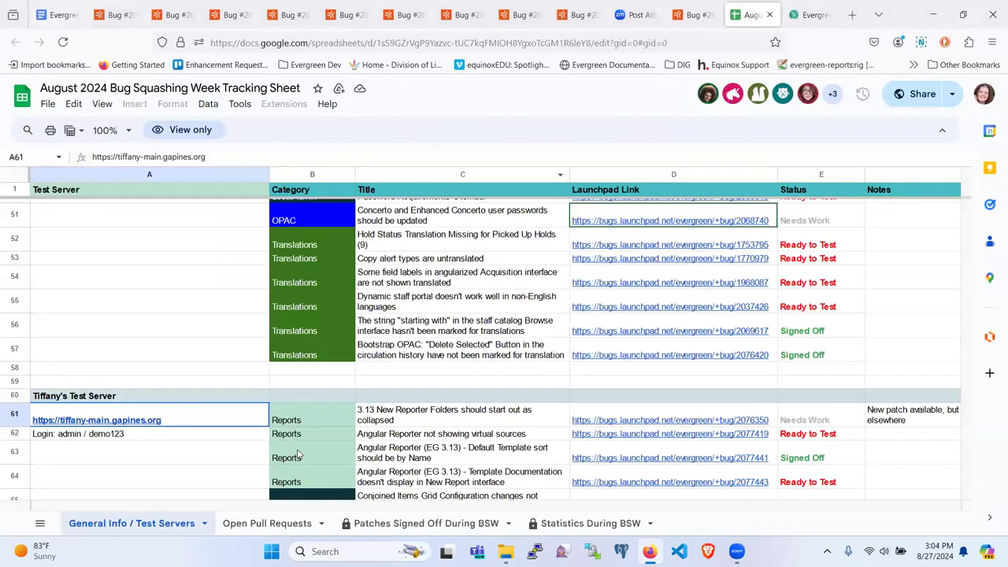
click(270, 517)
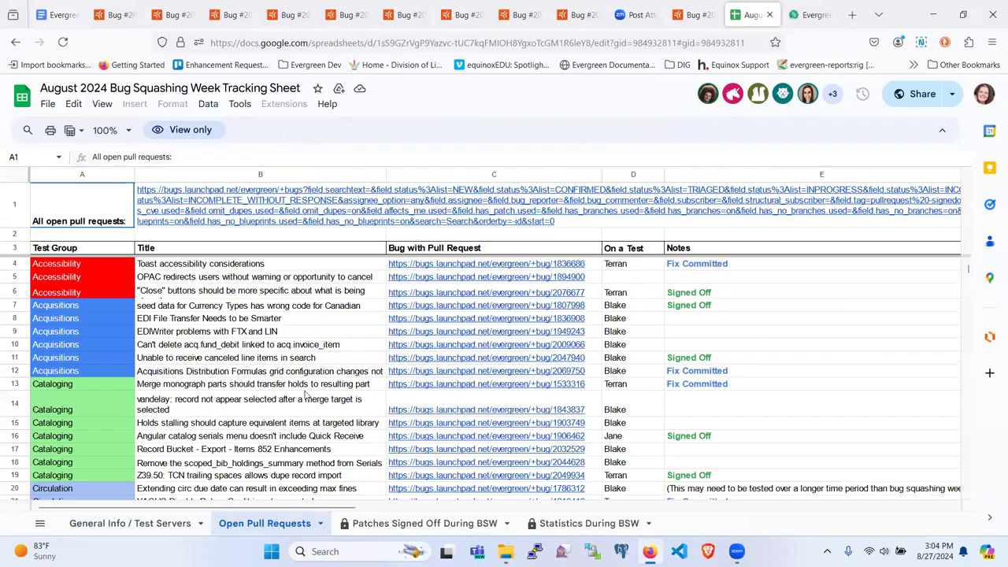
scroll(213, 403, down, 10)
scroll(212, 404, down, 10)
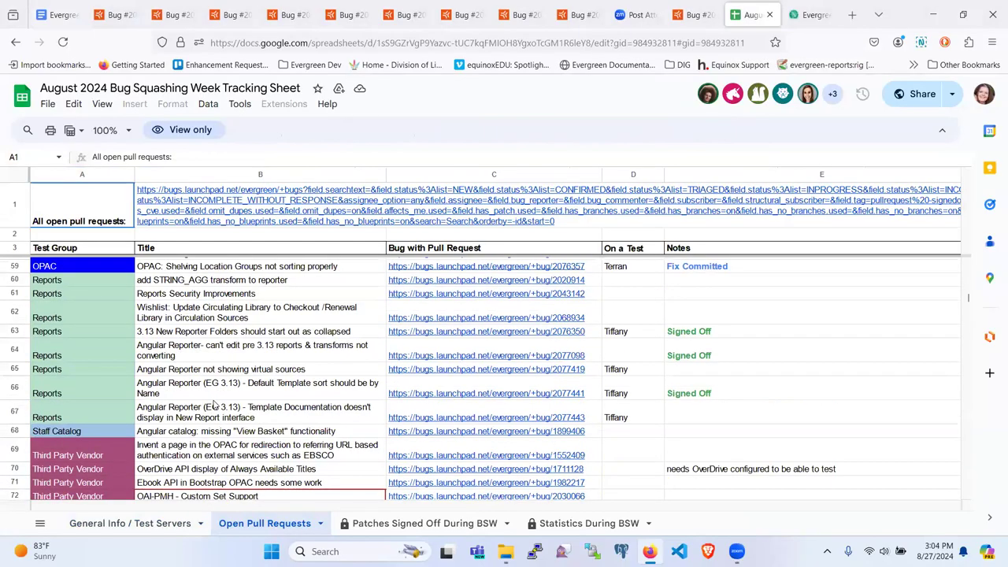
click(641, 421)
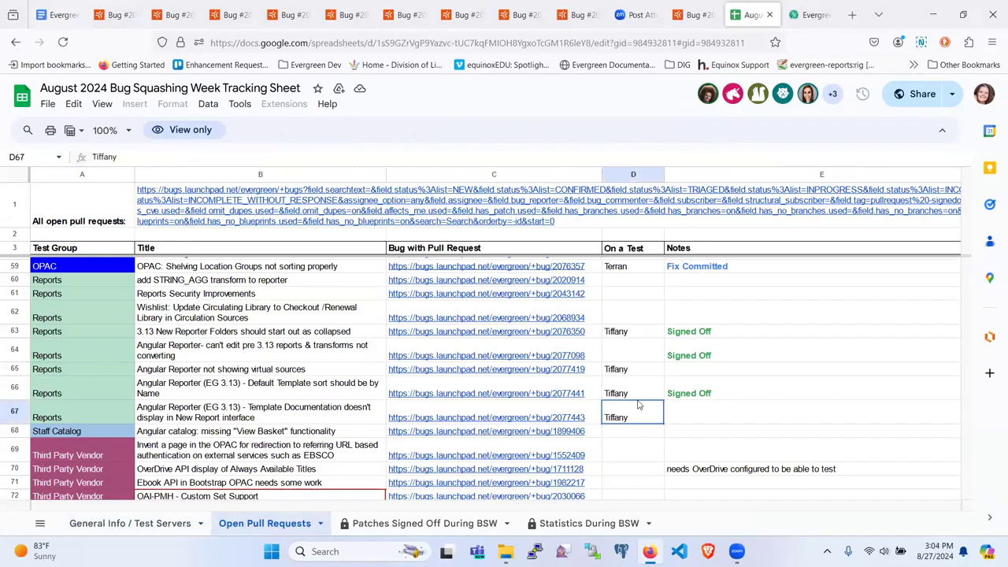
mouse_move(542, 354)
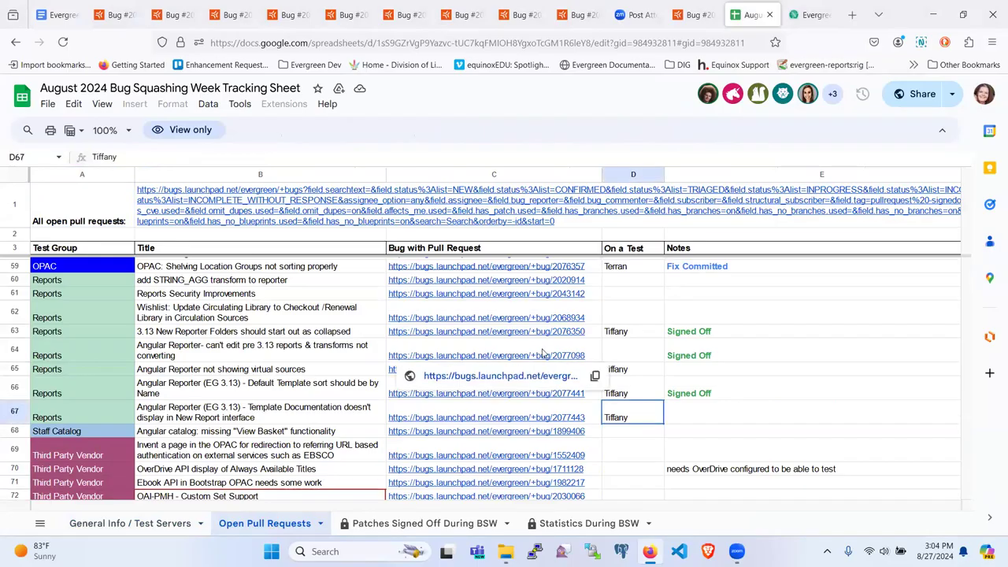
scroll(624, 362, up, 1)
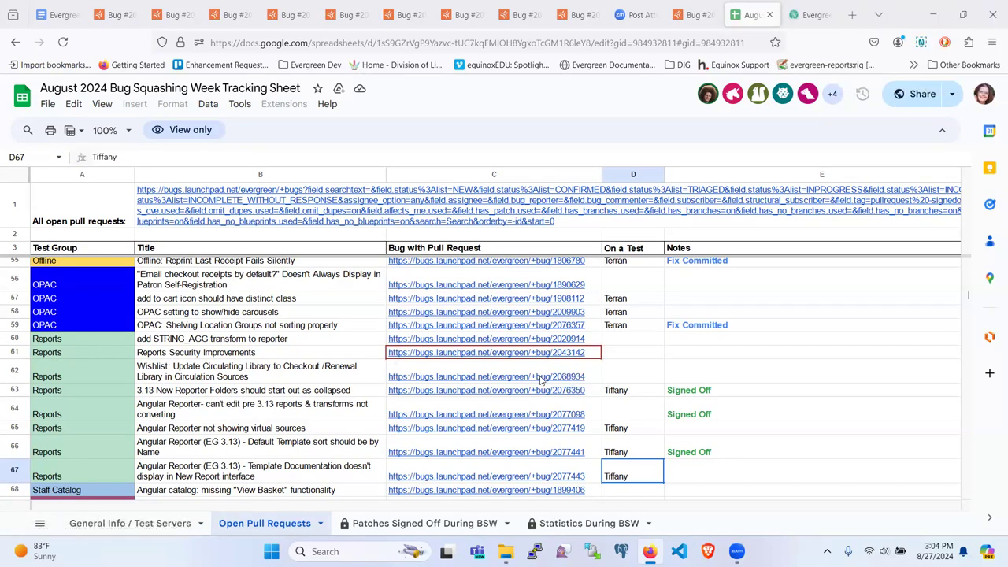
Read Launchpad bug 2043142, Reports Security Improvements, to its latest comment, then return to the tracking sheet.
click(527, 358)
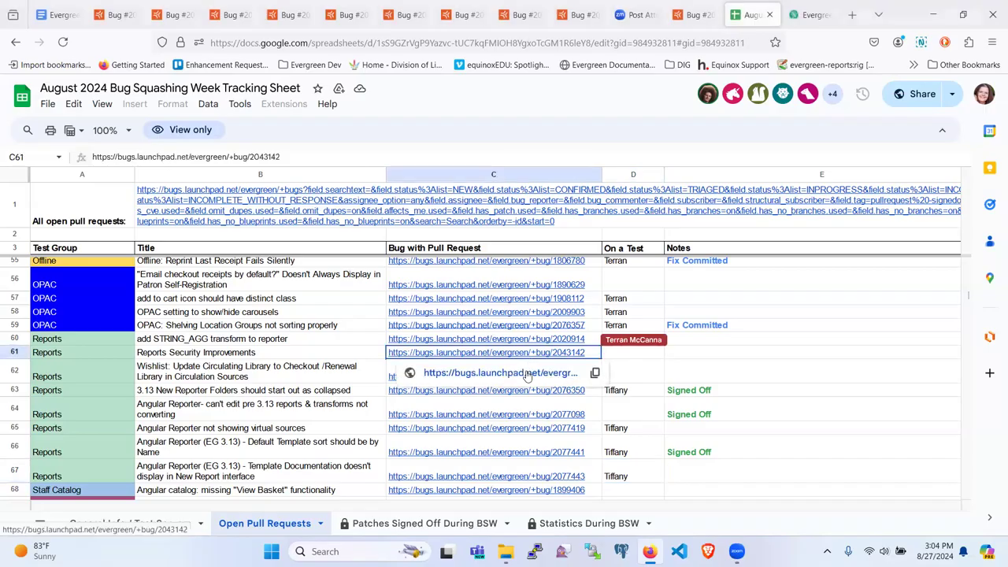
click(528, 376)
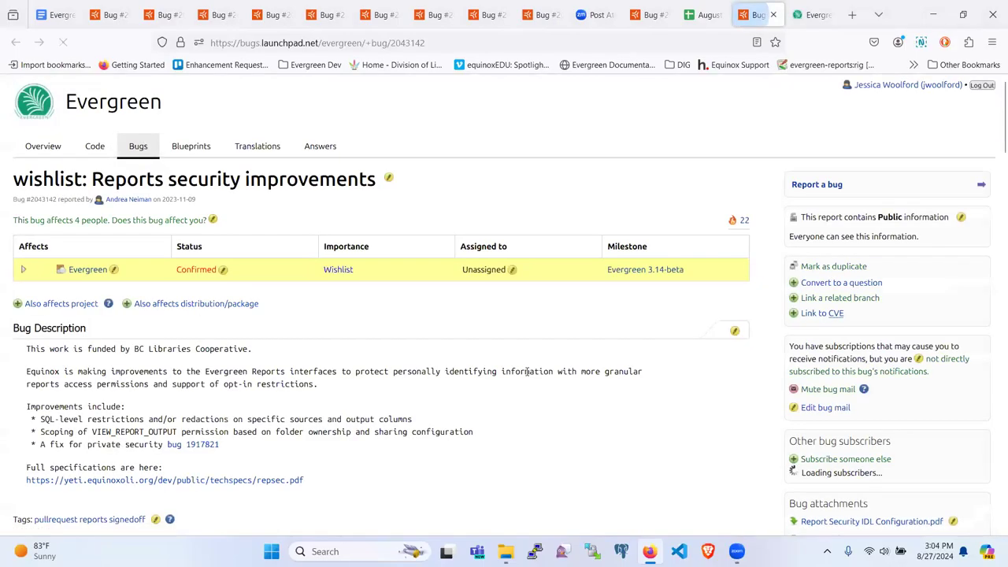
scroll(419, 376, down, 15)
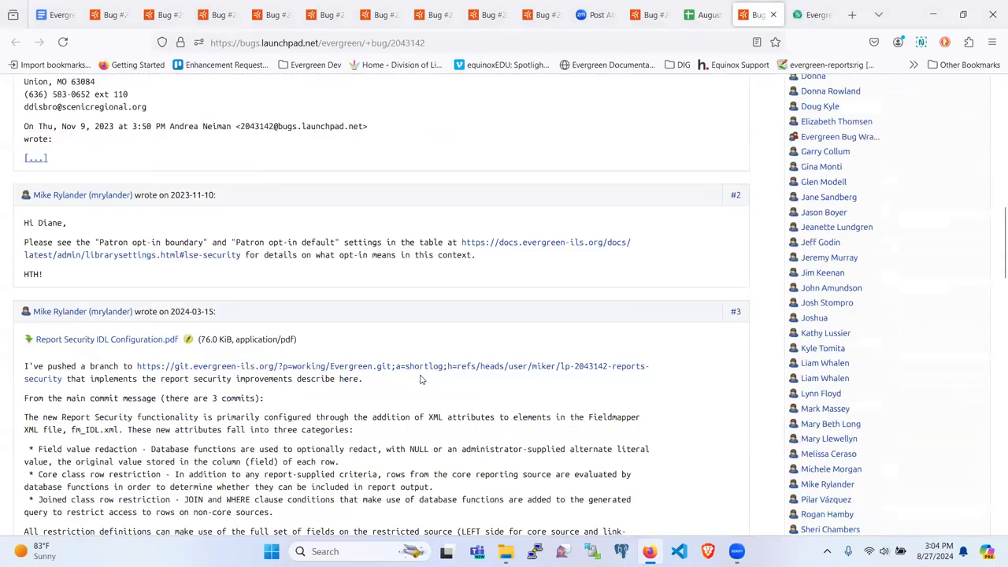
scroll(419, 380, down, 6)
scroll(421, 375, up, 1)
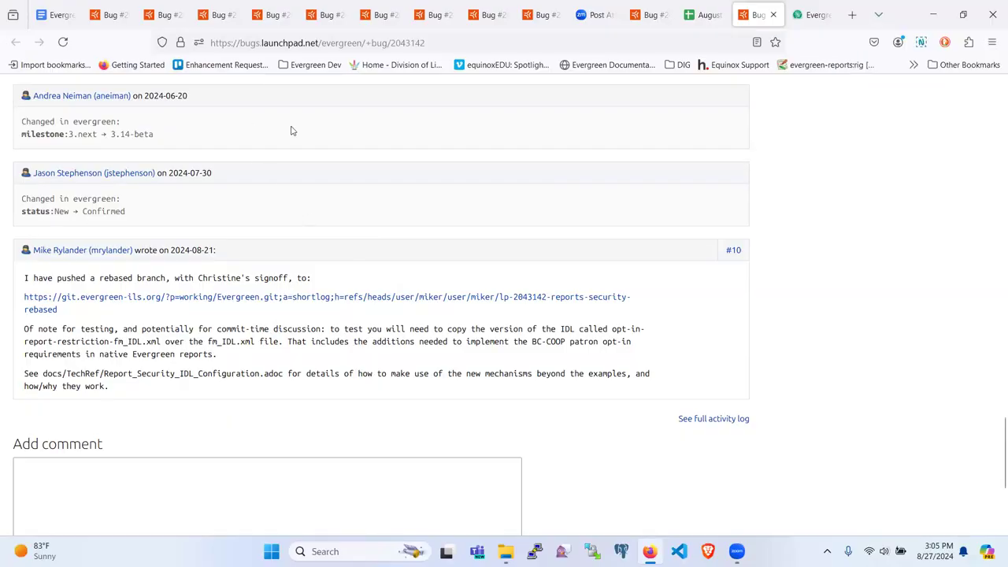
click(697, 16)
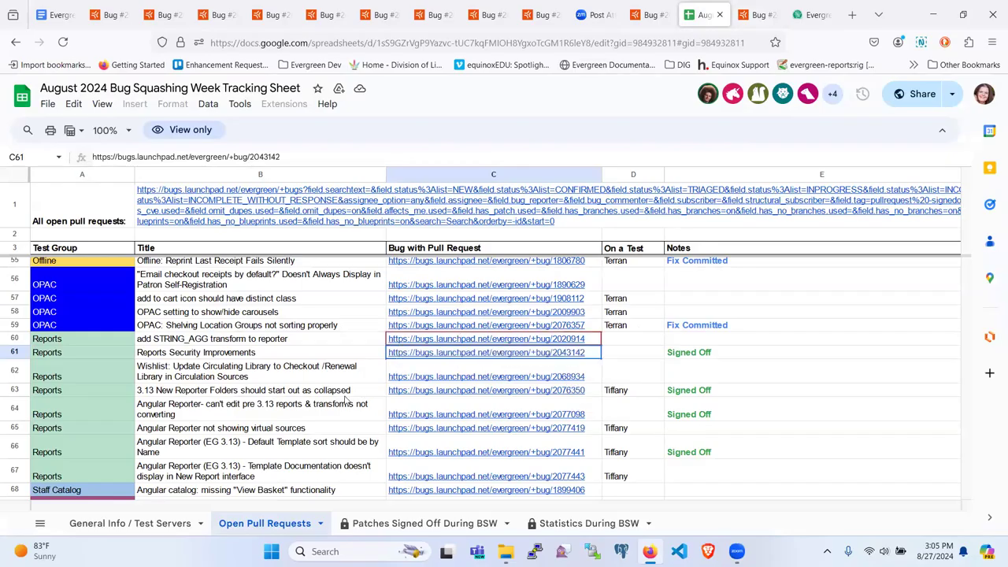
From cell C60, open bug #2020914, 'add STRING_AGG transform to reporter', on Launchpad.
scroll(344, 400, down, 2)
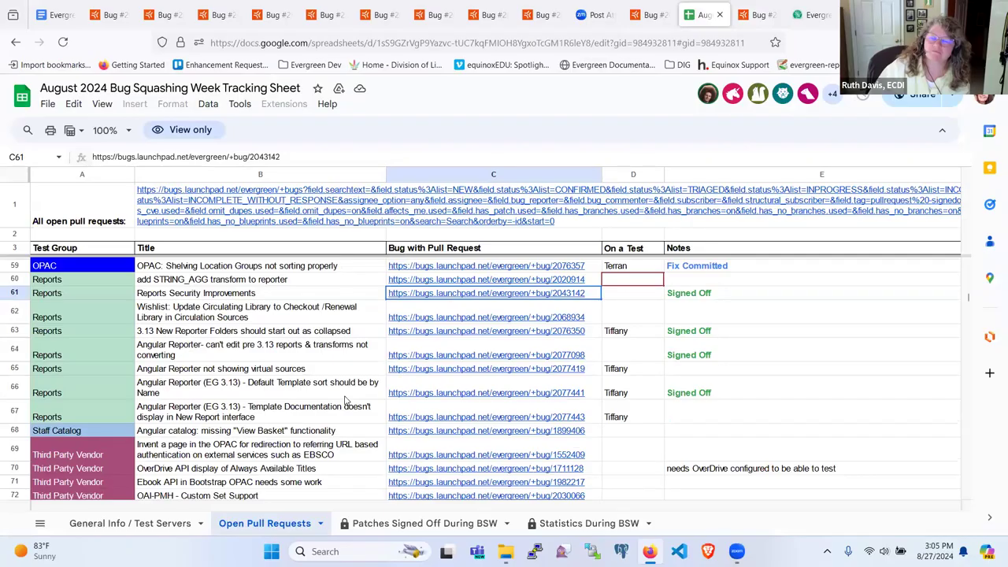
scroll(344, 400, up, 2)
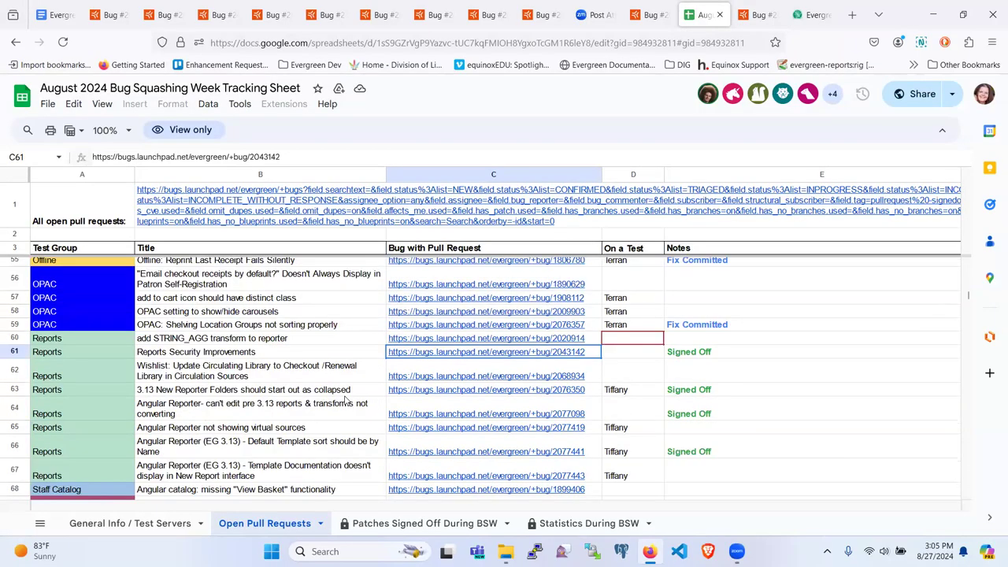
click(477, 338)
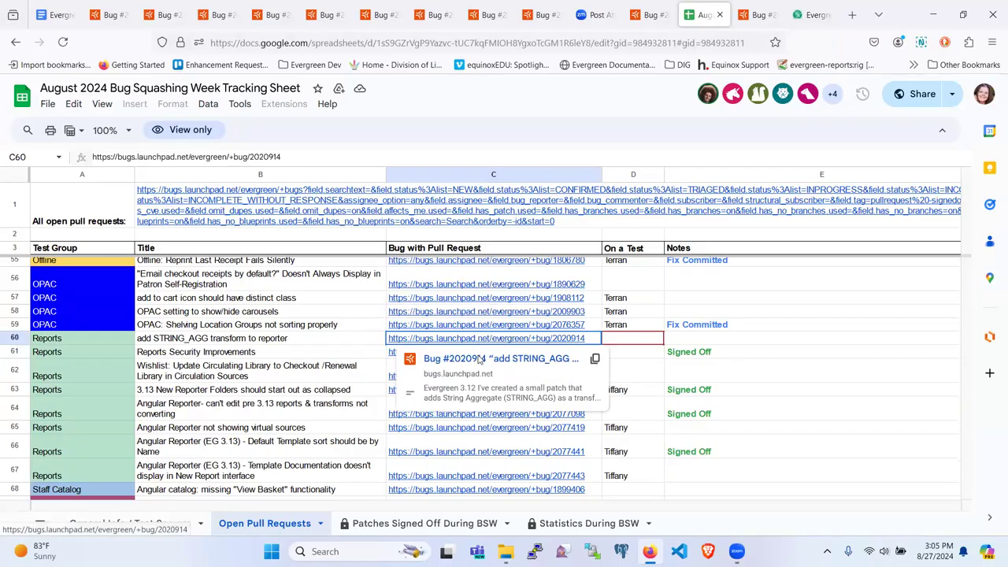
click(478, 359)
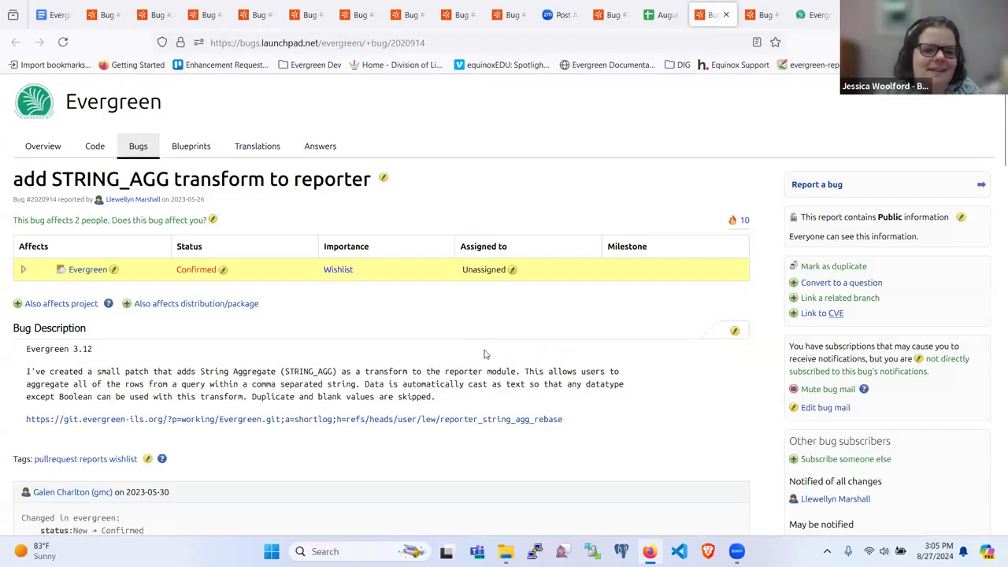
Scroll through bug 2020914's thread down to comment #10 about the add_worksheet failure.
scroll(485, 354, down, 2)
scroll(485, 355, down, 3)
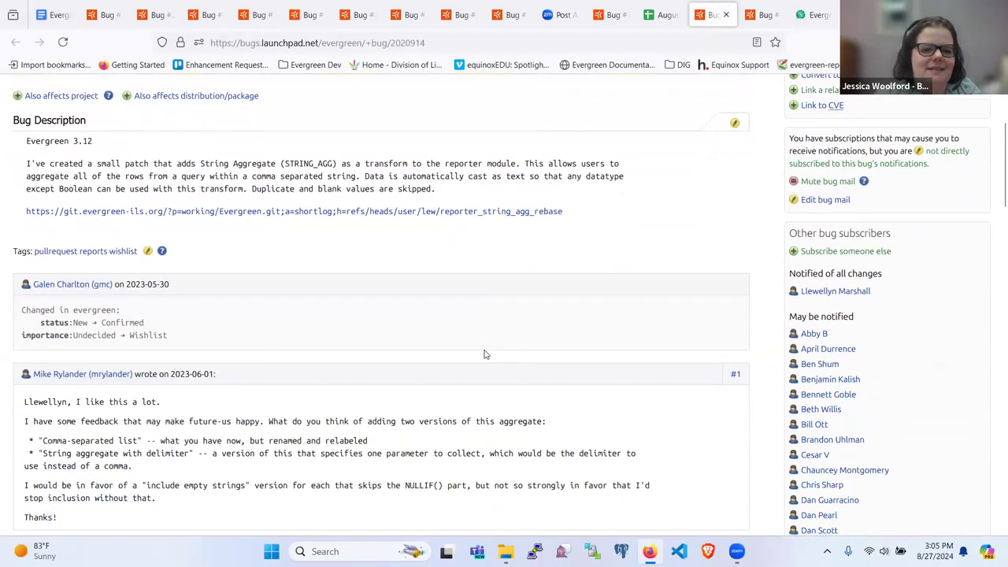
scroll(486, 351, down, 2)
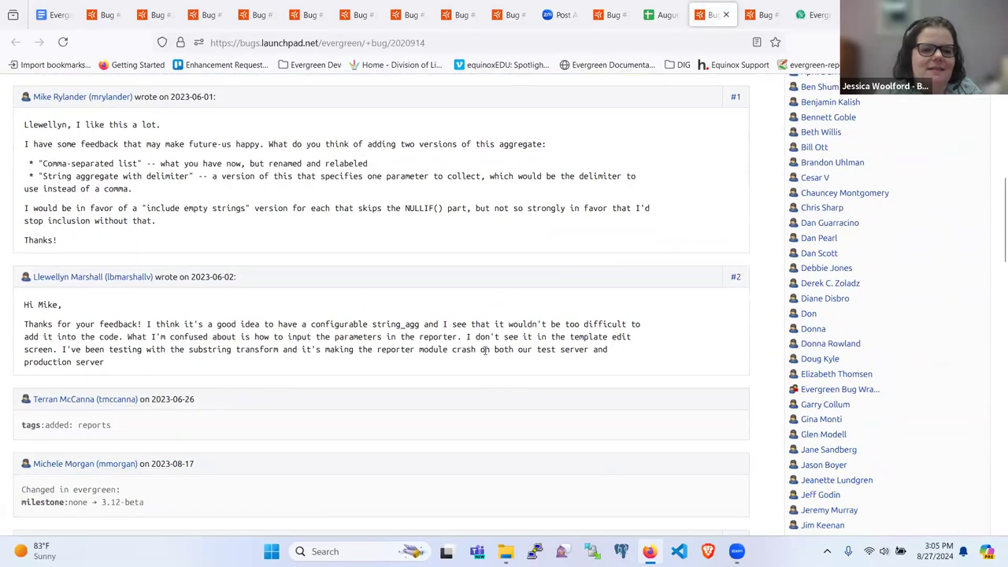
scroll(485, 353, down, 2)
scroll(485, 355, down, 2)
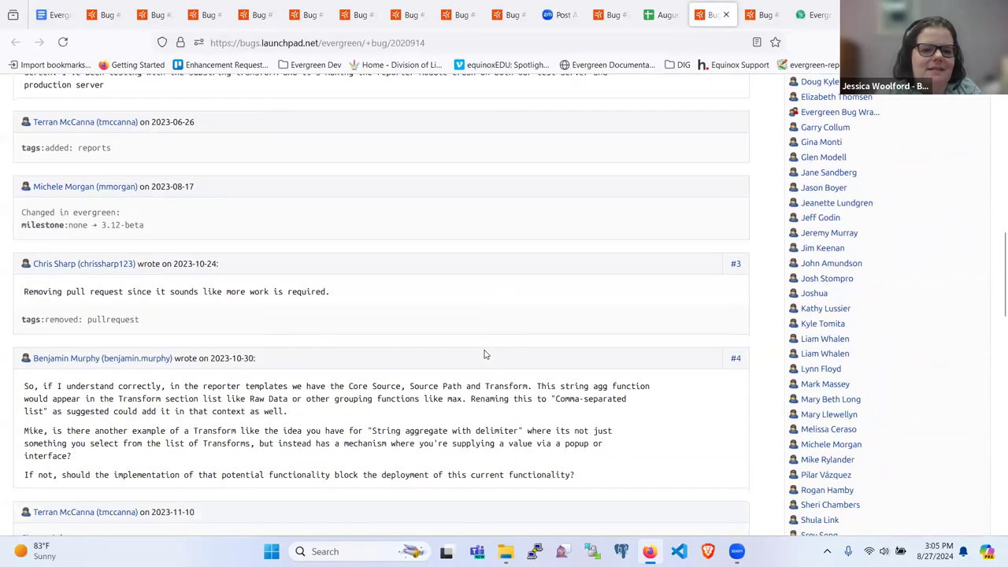
scroll(485, 354, down, 15)
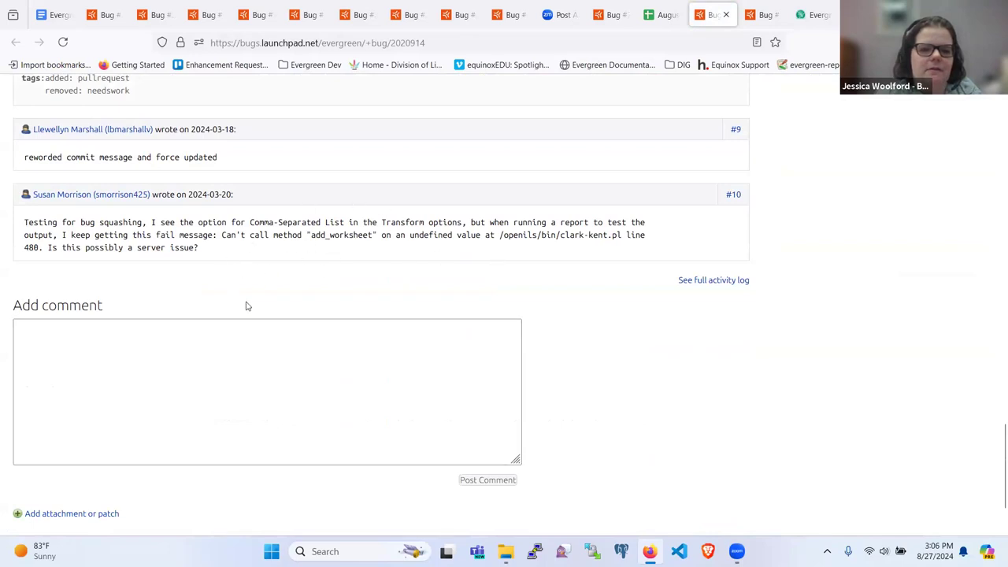
scroll(240, 256, up, 1)
scroll(241, 256, up, 1)
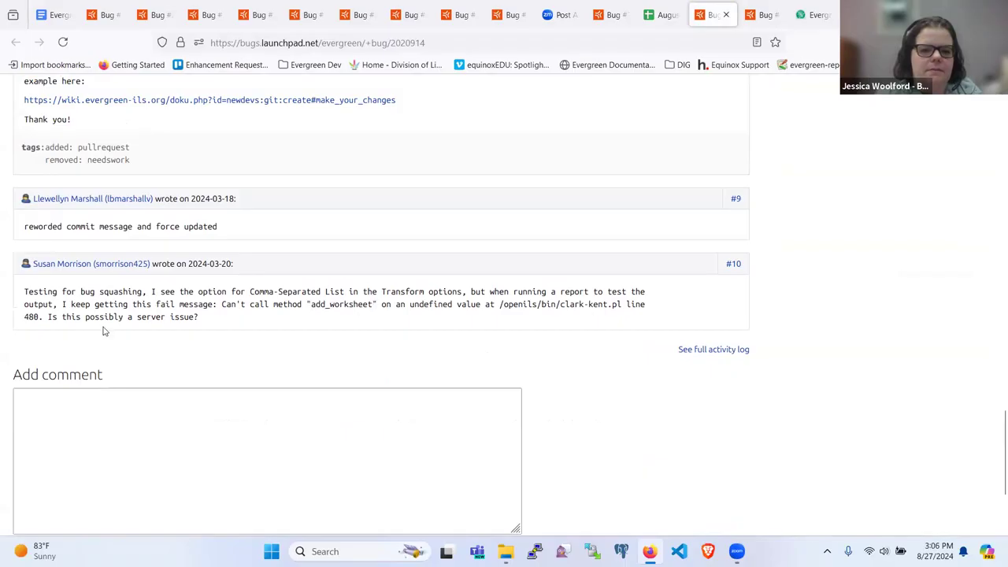
scroll(241, 304, up, 2)
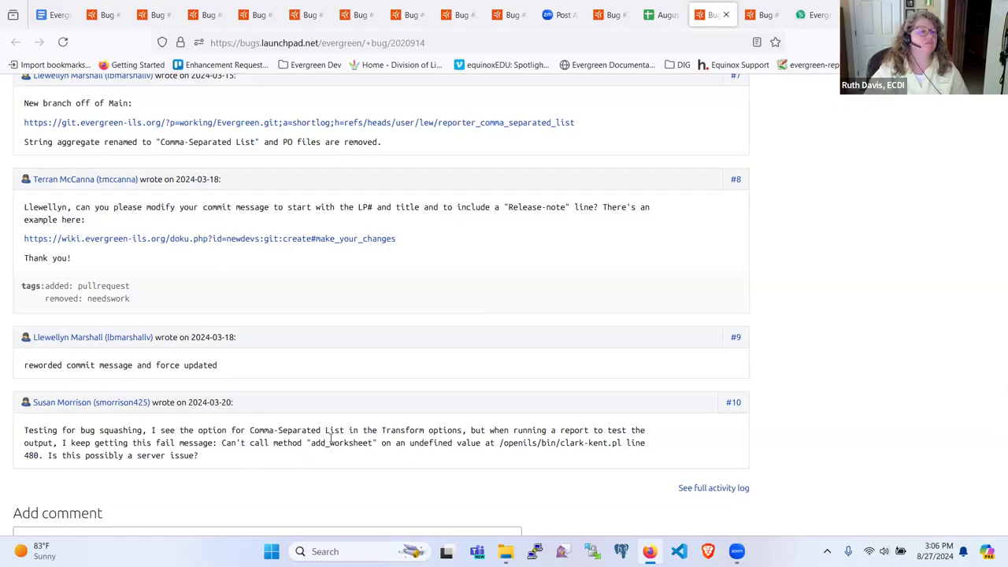
scroll(330, 441, down, 2)
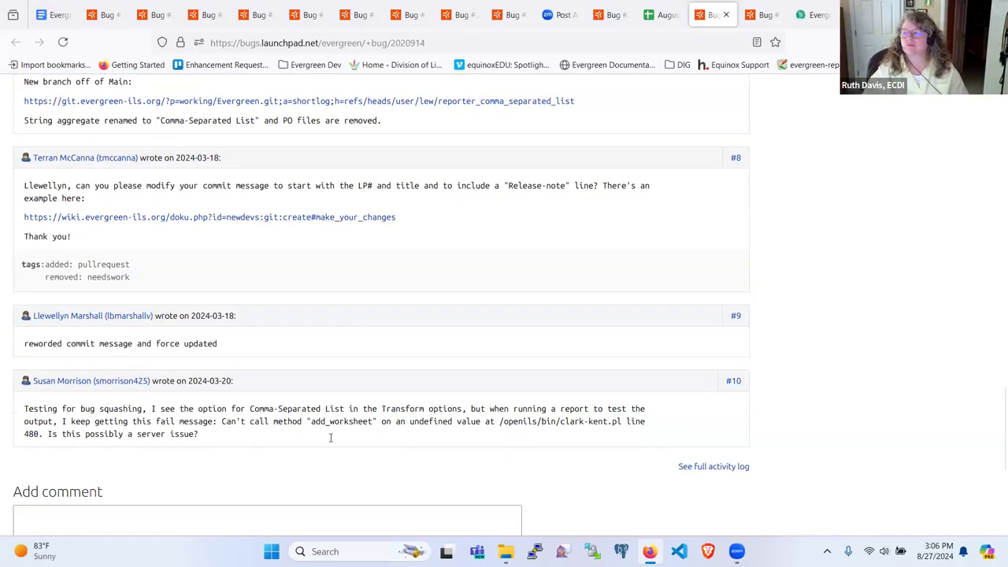
scroll(331, 441, up, 5)
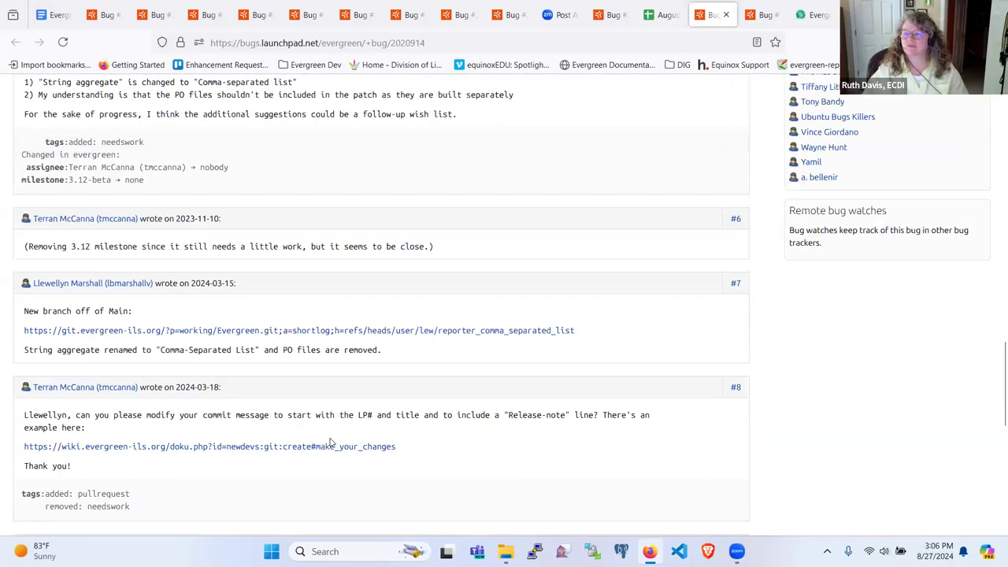
scroll(331, 443, down, 5)
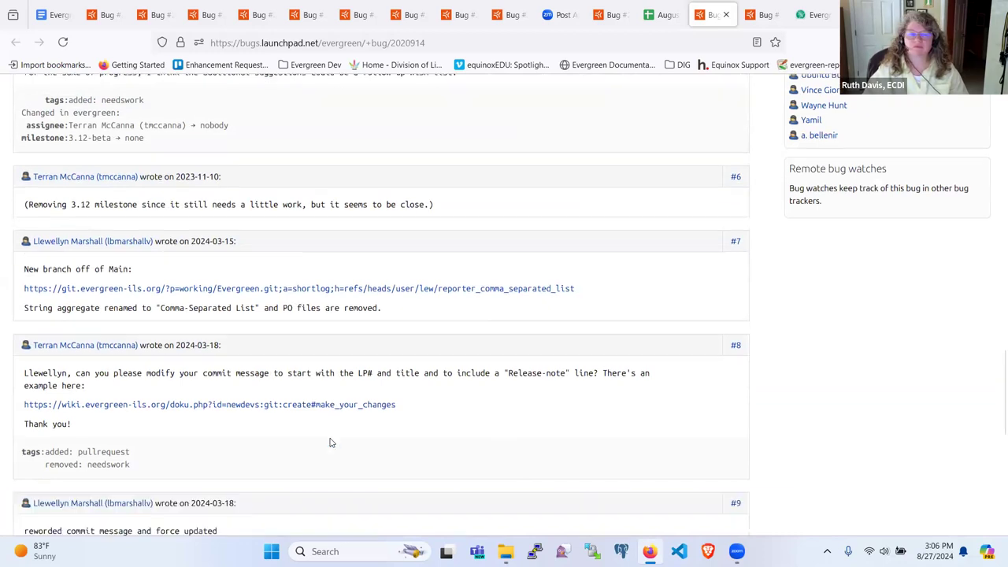